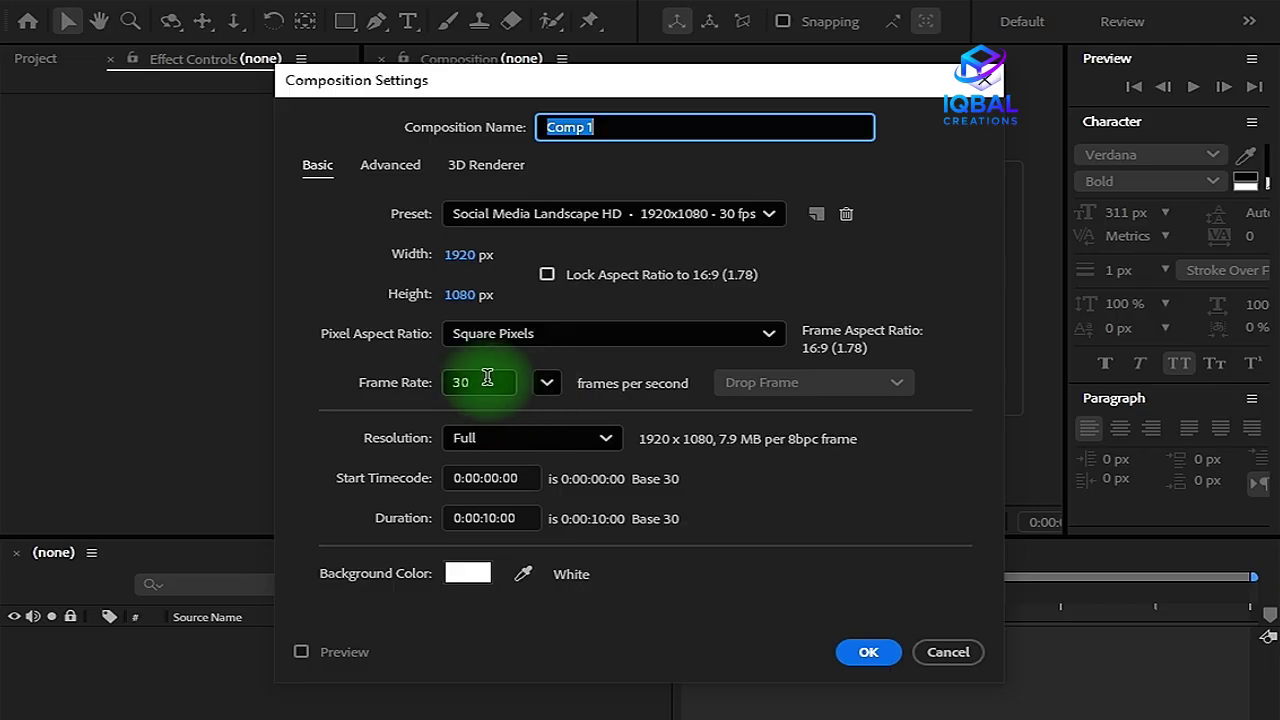
Create a 1920 x 1080 composition at 30 fps with a duration of 0:00:20:00.
click(490, 383)
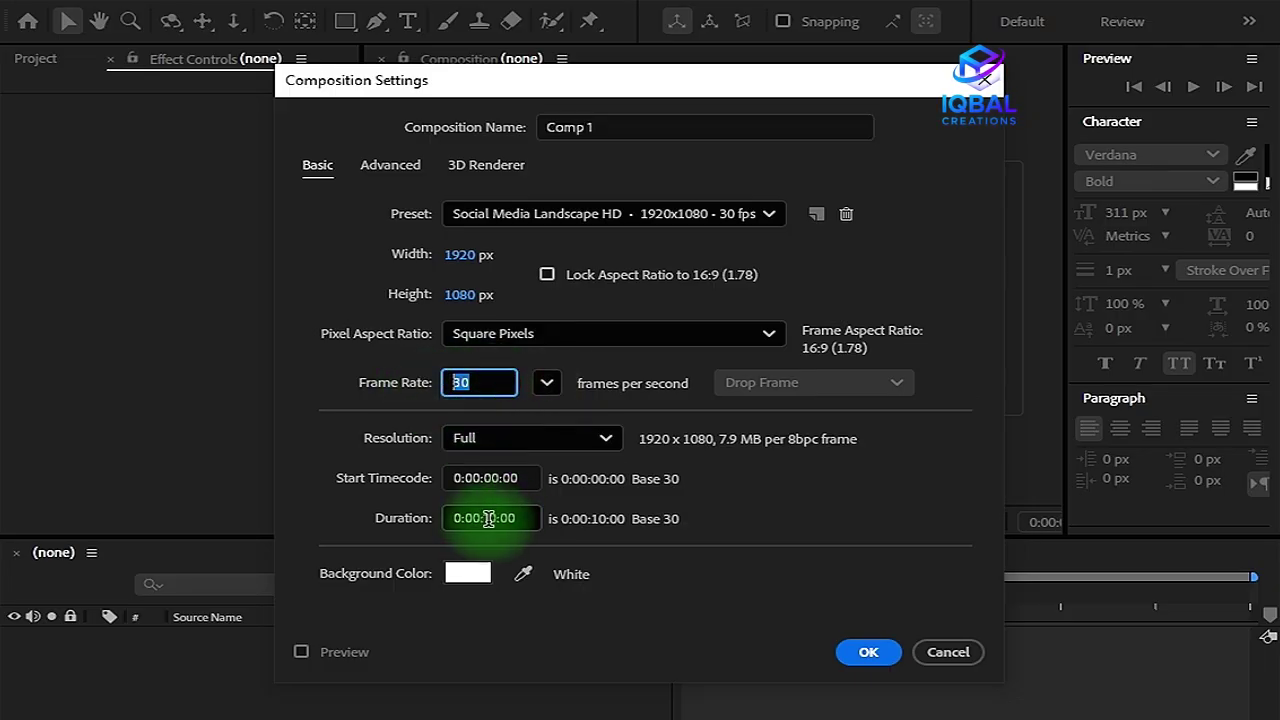
click(487, 518)
text(2)
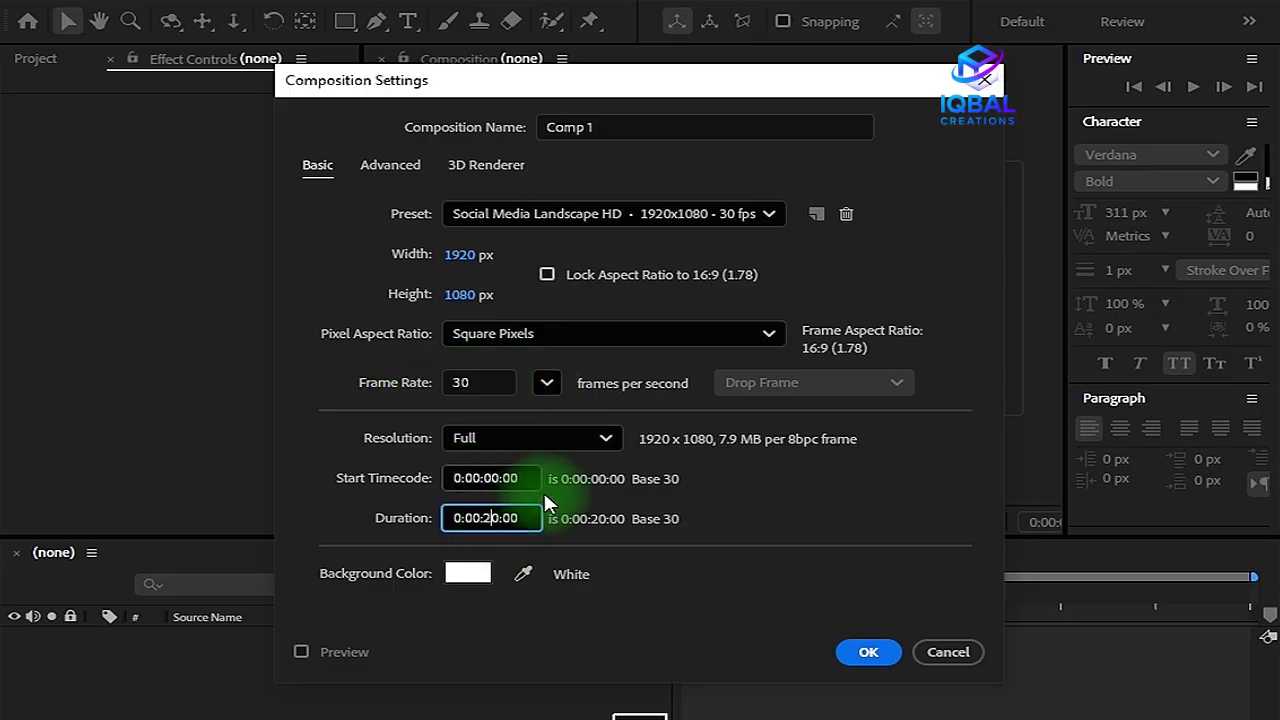
click(771, 516)
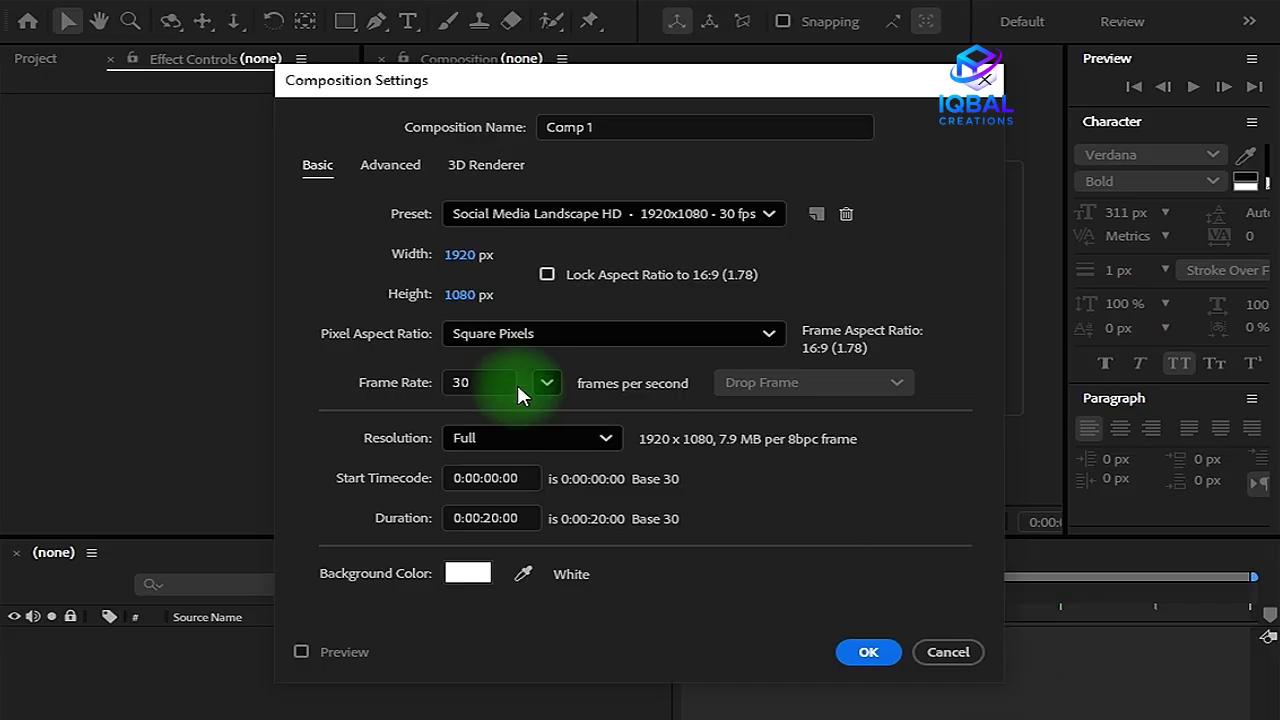
click(864, 652)
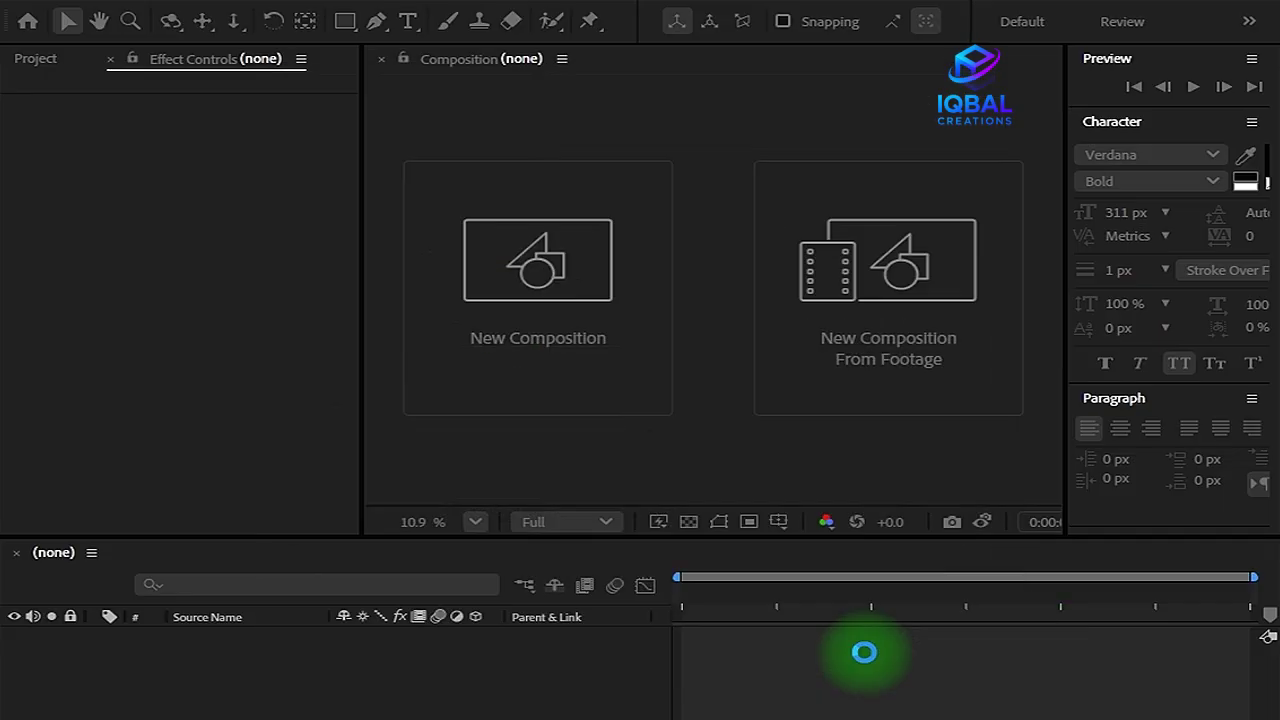
Add a white solid layer at the full 1920 x 1080 composition size.
scroll(740, 440, up, 4)
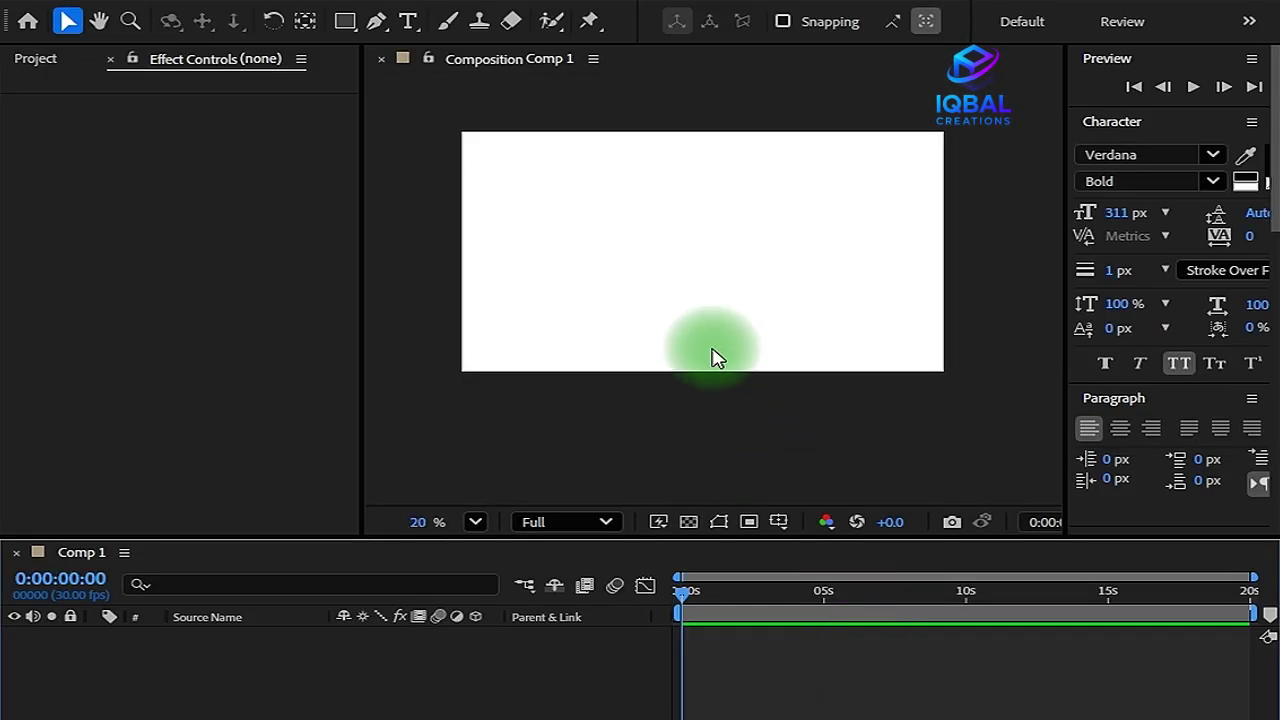
scroll(703, 348, up, 1)
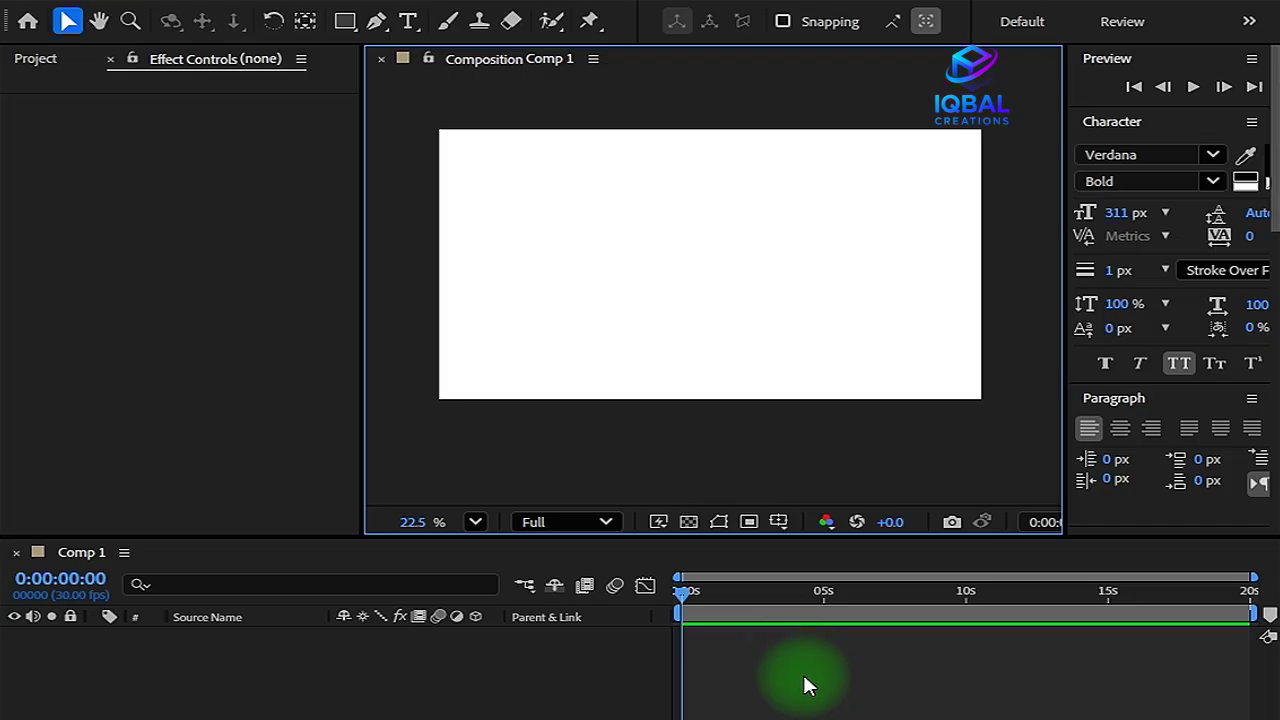
key(ctrl+y)
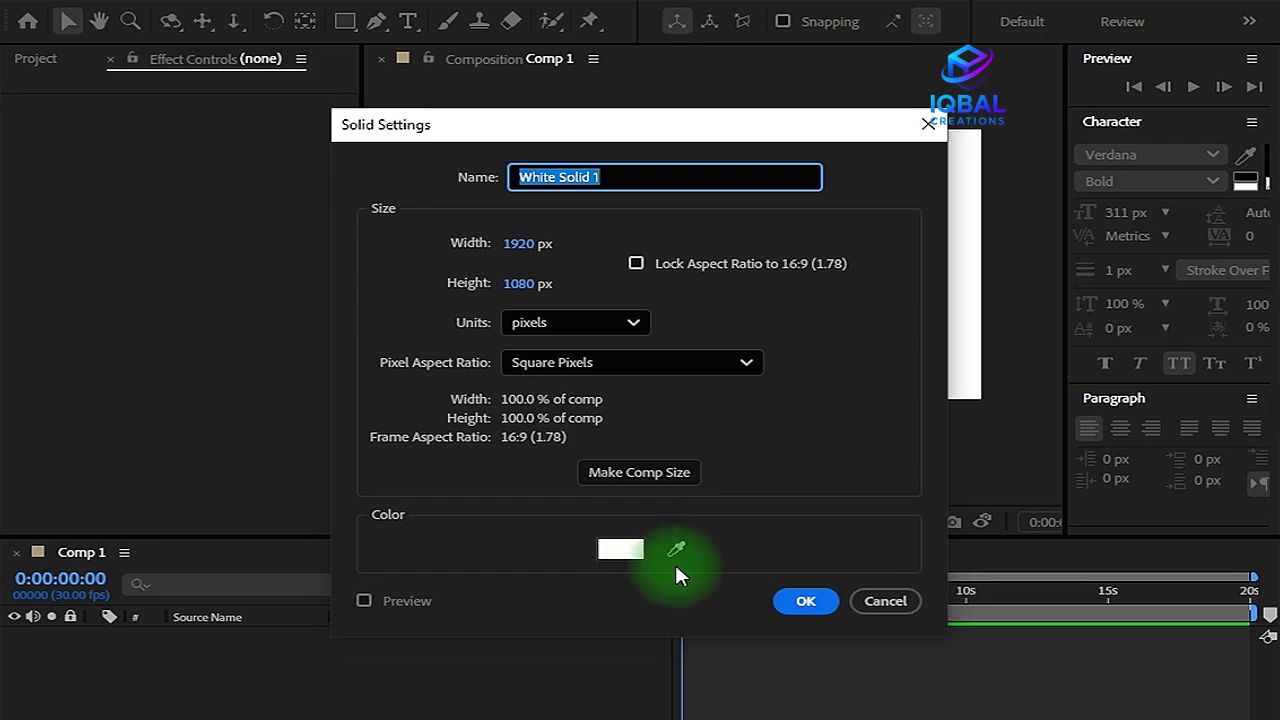
click(805, 600)
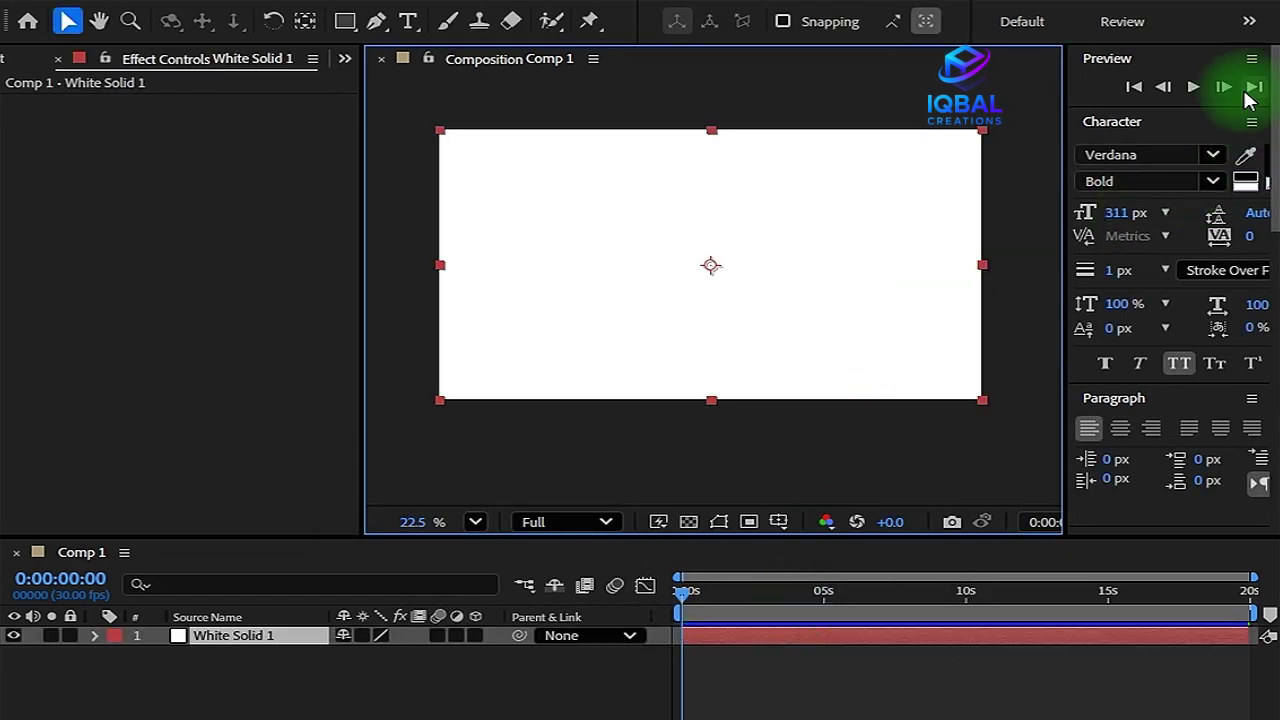
Search the effects for "fract" and apply Fractal Noise to the white solid layer.
scroll(1189, 471, down, 5)
click(1170, 277)
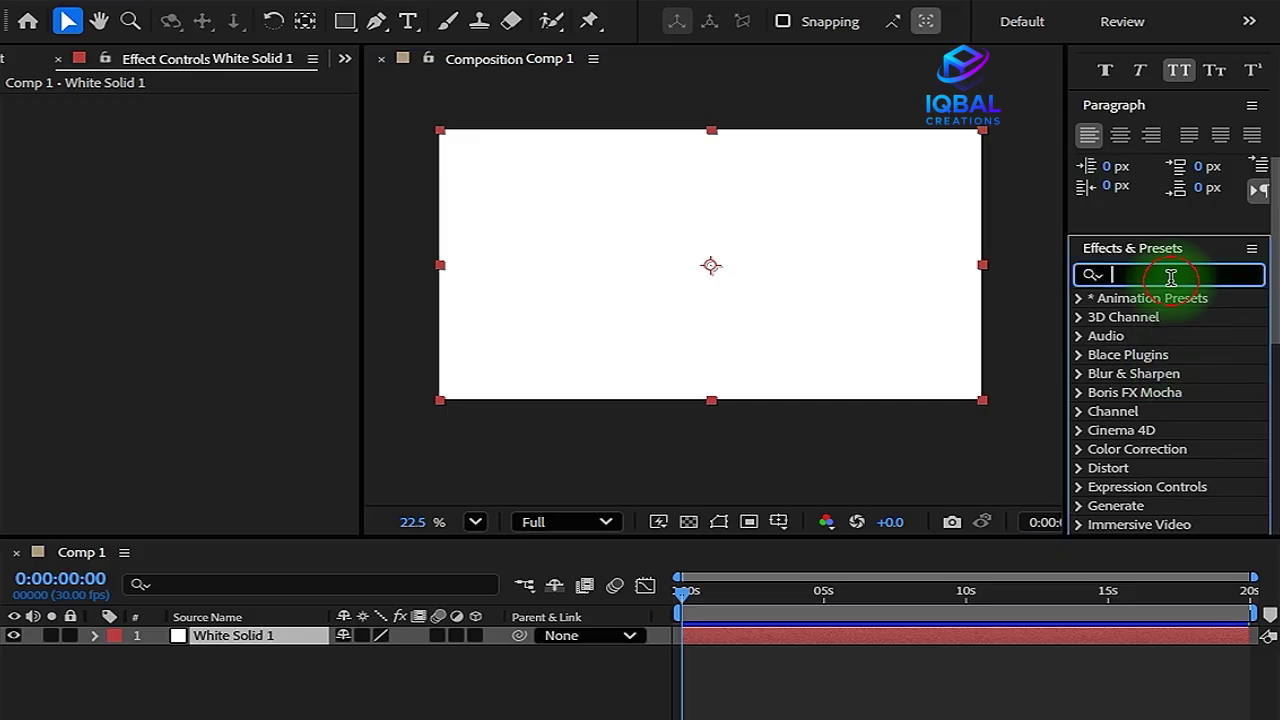
text(fractol)
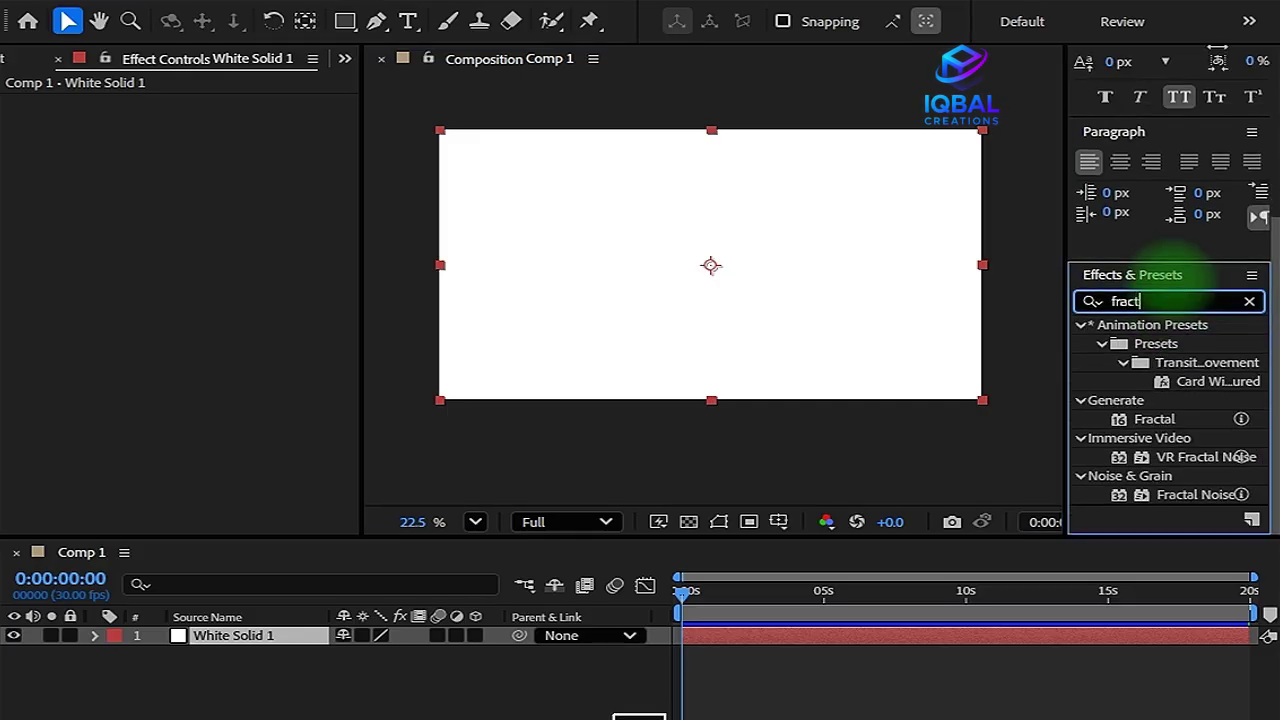
key(BackSpace)
key(BackSpace)
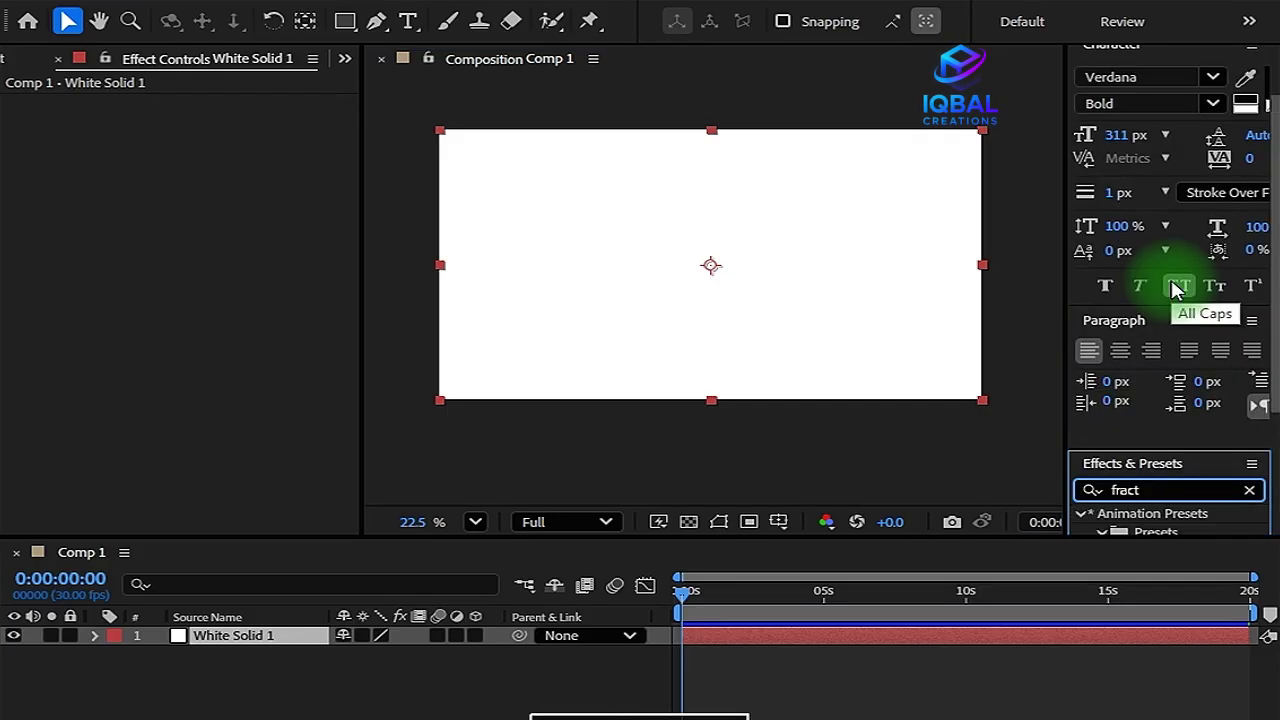
click(1187, 495)
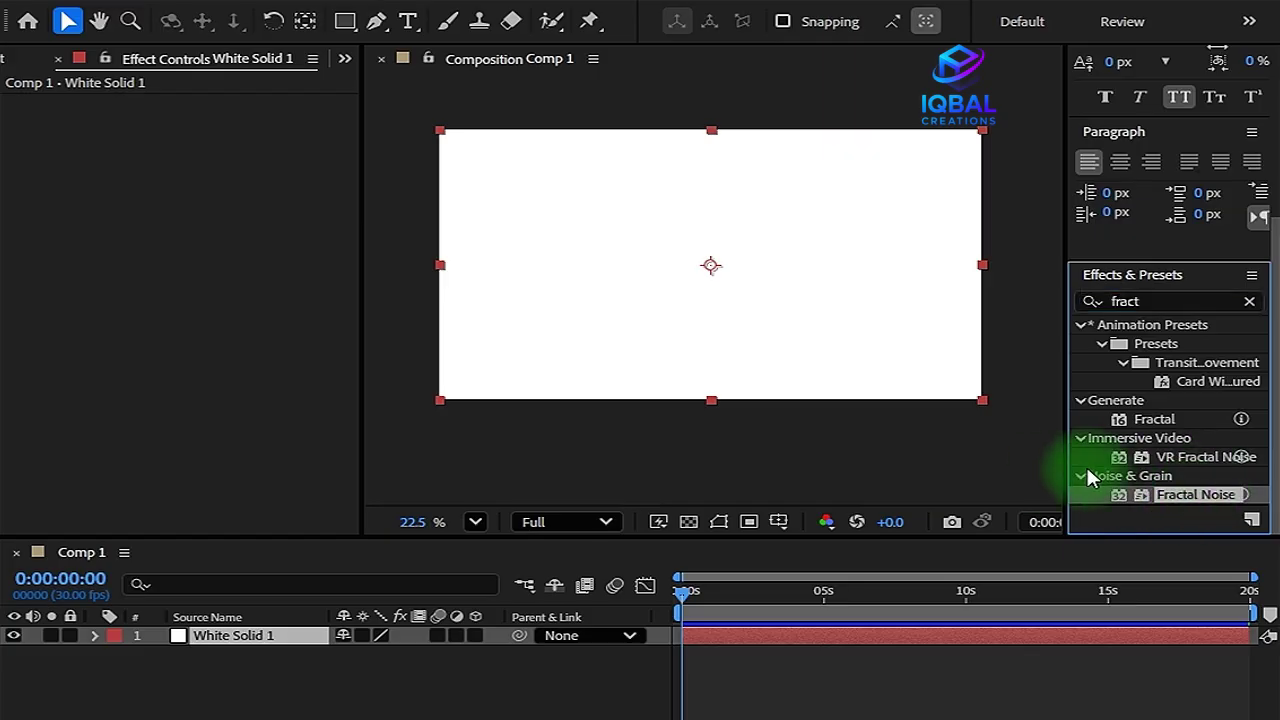
drag(1065, 459, 1043, 461)
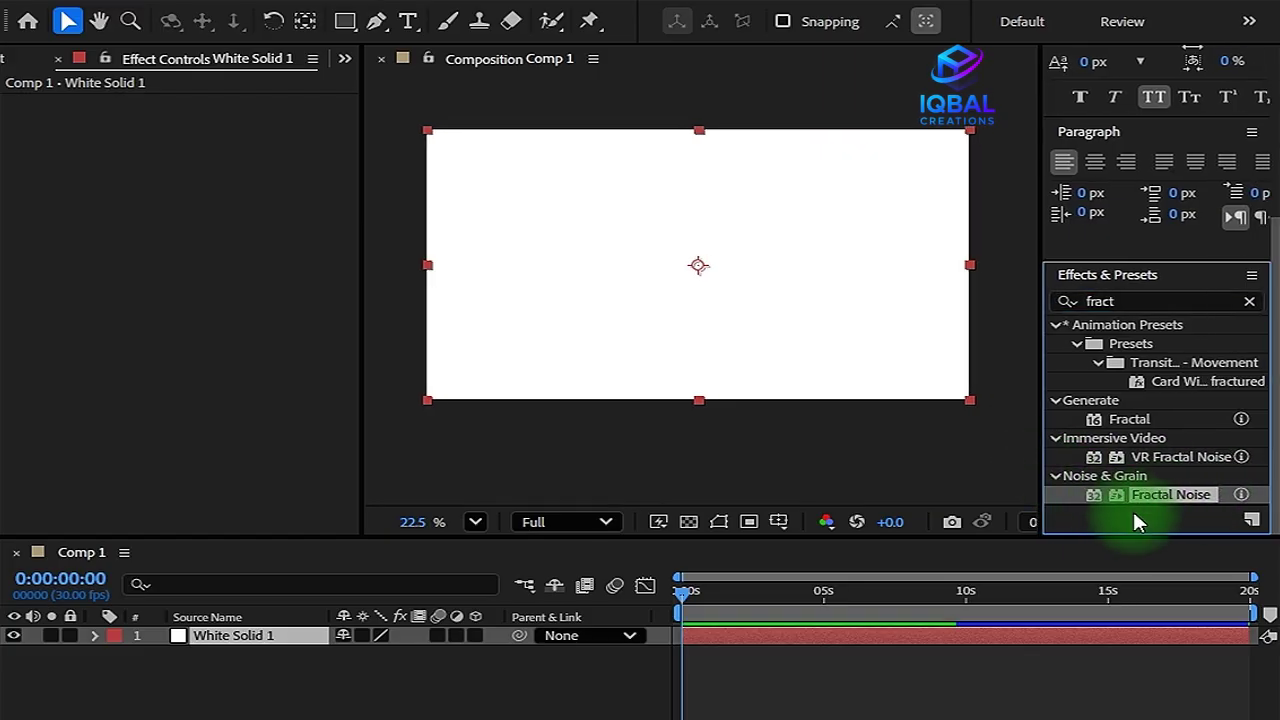
drag(1177, 500, 901, 636)
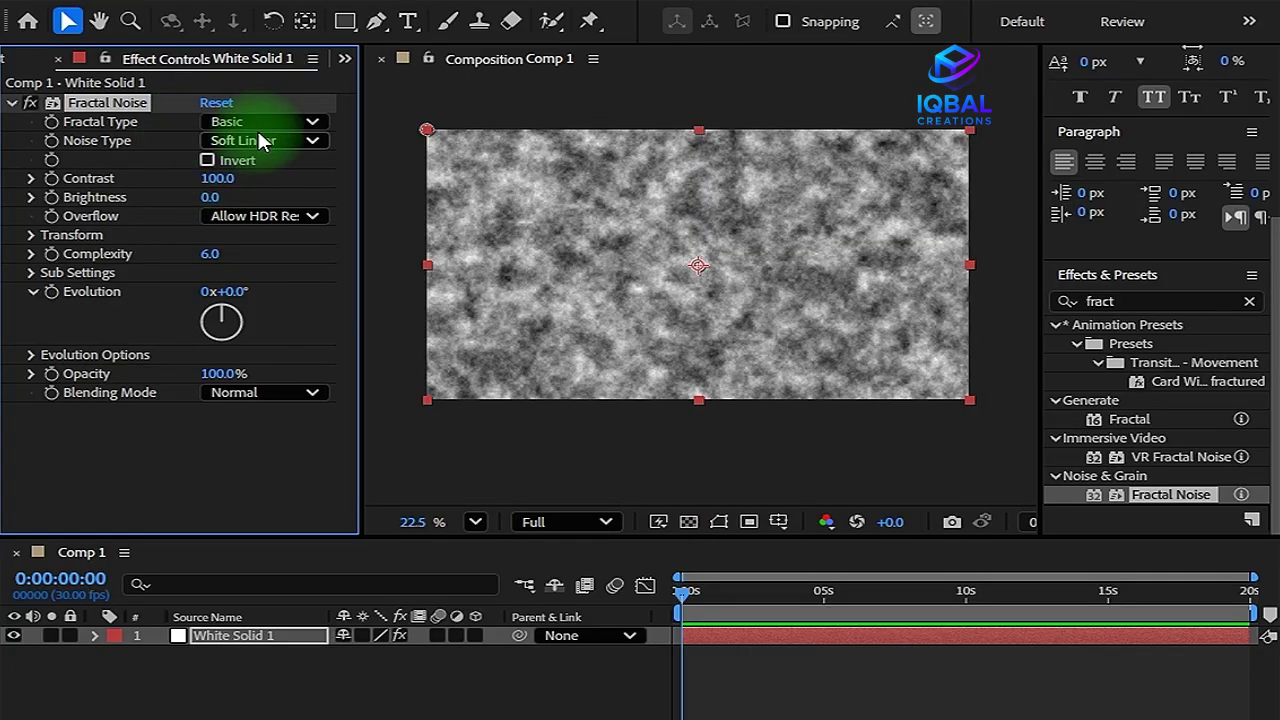
Turn off Uniform Scaling in the Transform settings of Fractal Noise.
click(33, 236)
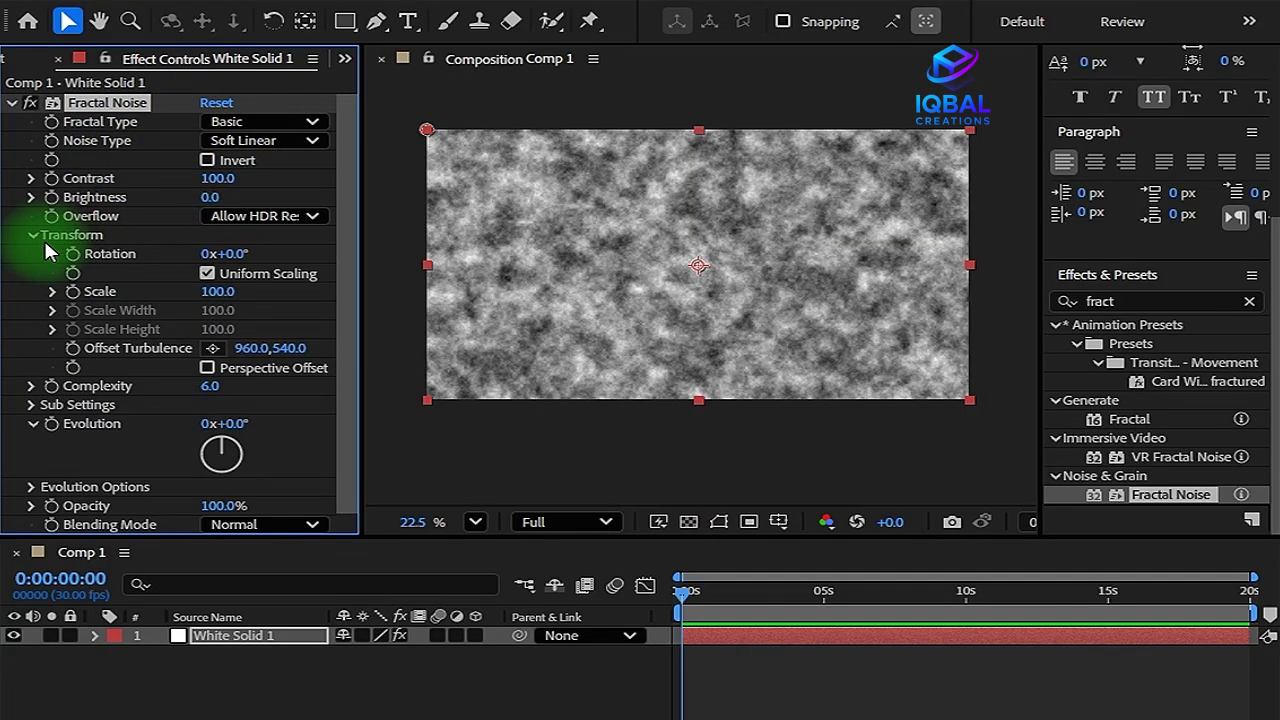
click(206, 273)
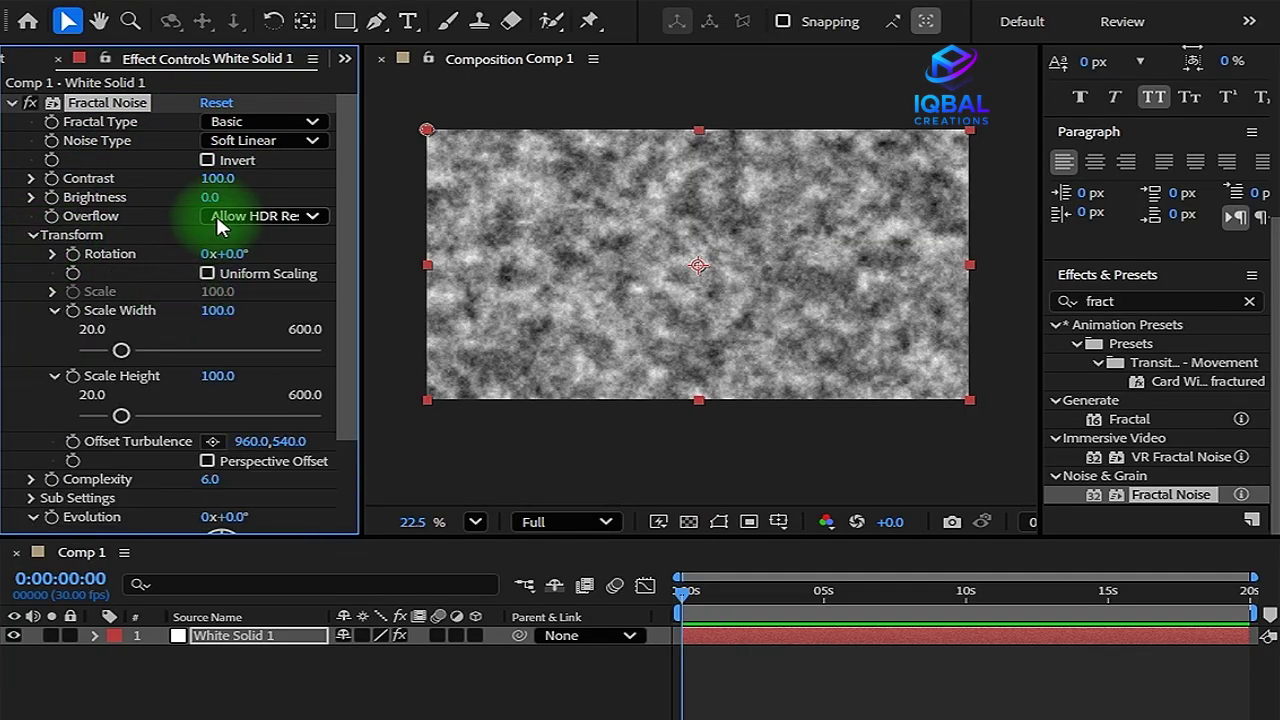
Set the Fractal Noise contrast to 180 and the brightness to 2.
click(219, 179)
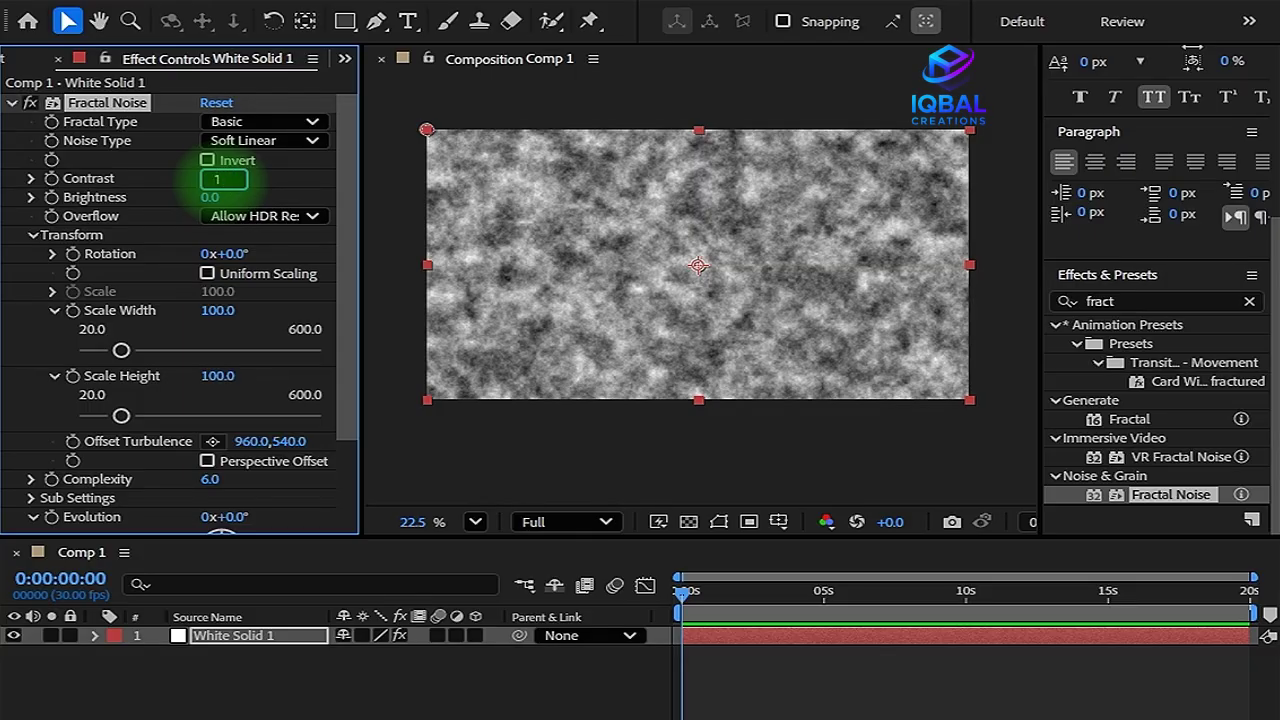
text(180)
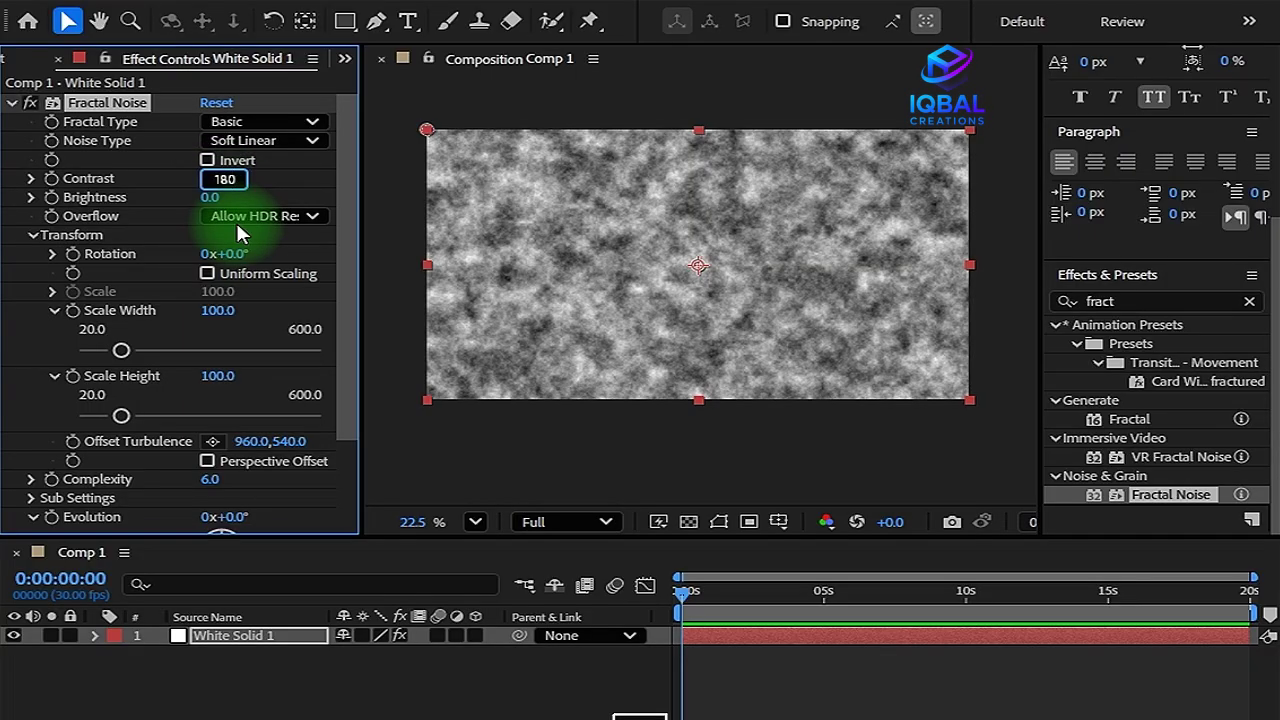
key(Return)
mouse_move(225, 195)
mouse_down()
mouse_move(186, 200)
mouse_move(222, 199)
mouse_up()
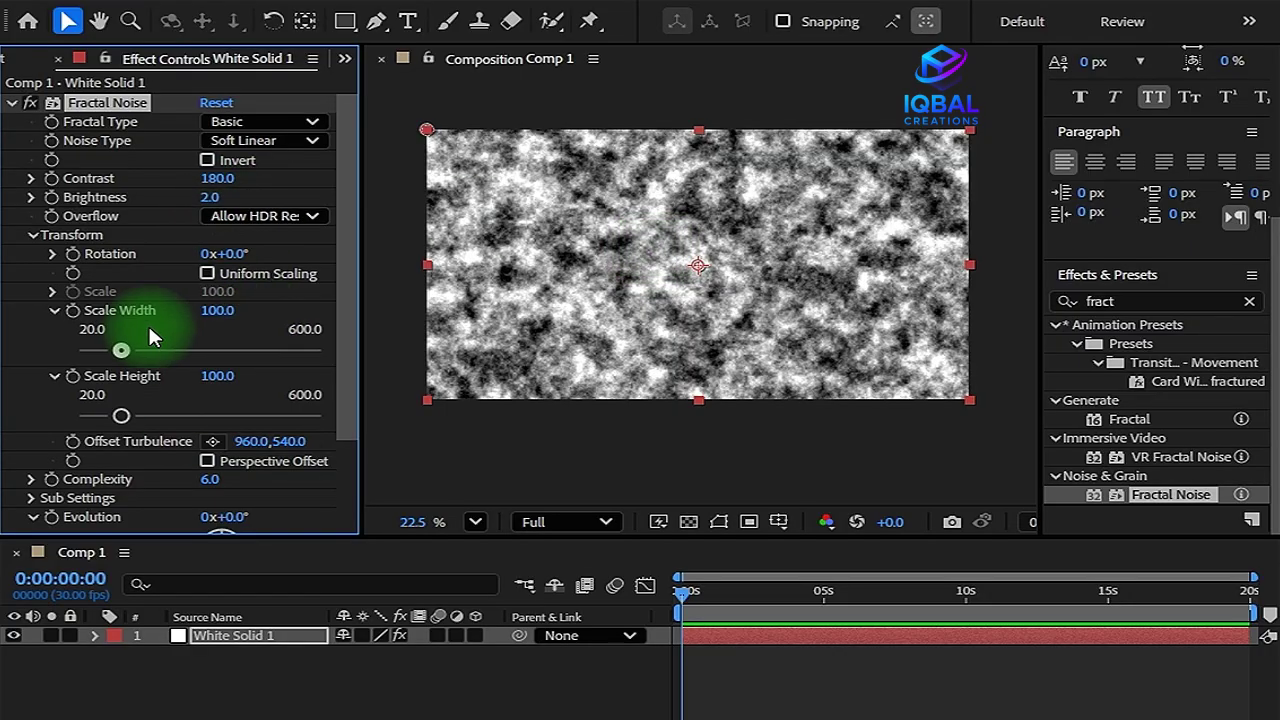
scroll(729, 366, down, 3)
scroll(735, 370, up, 2)
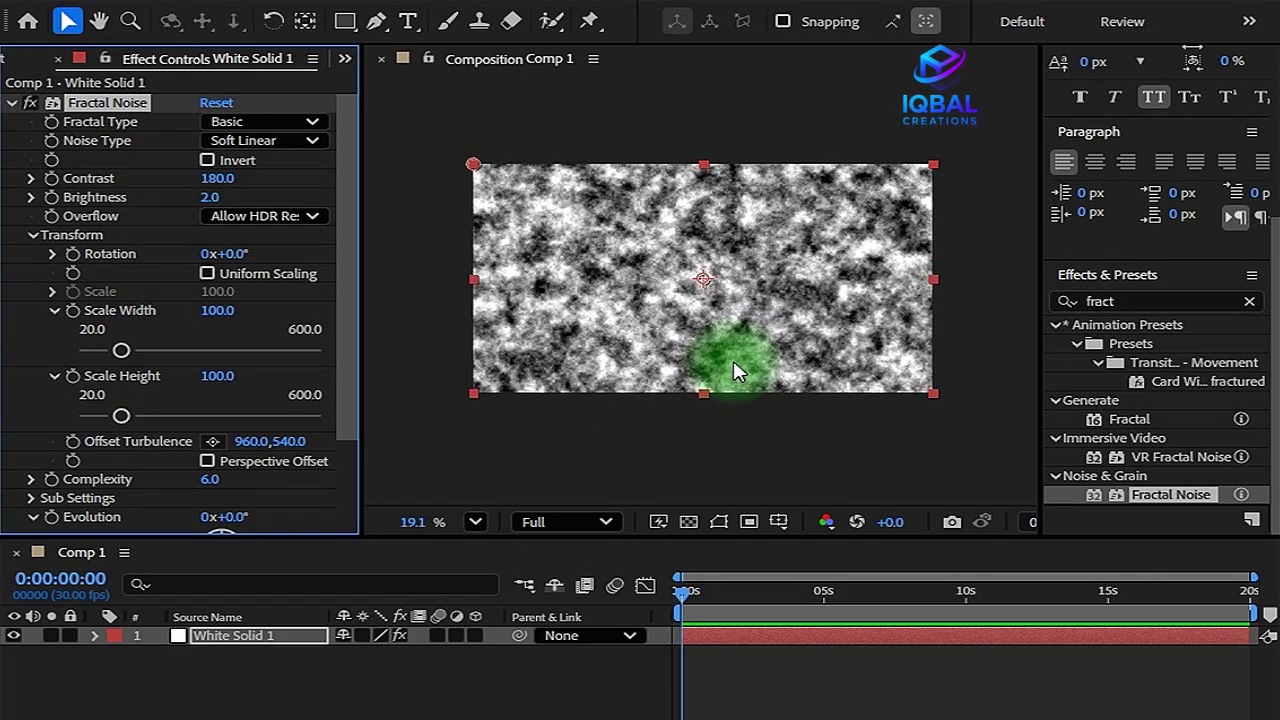
click(800, 693)
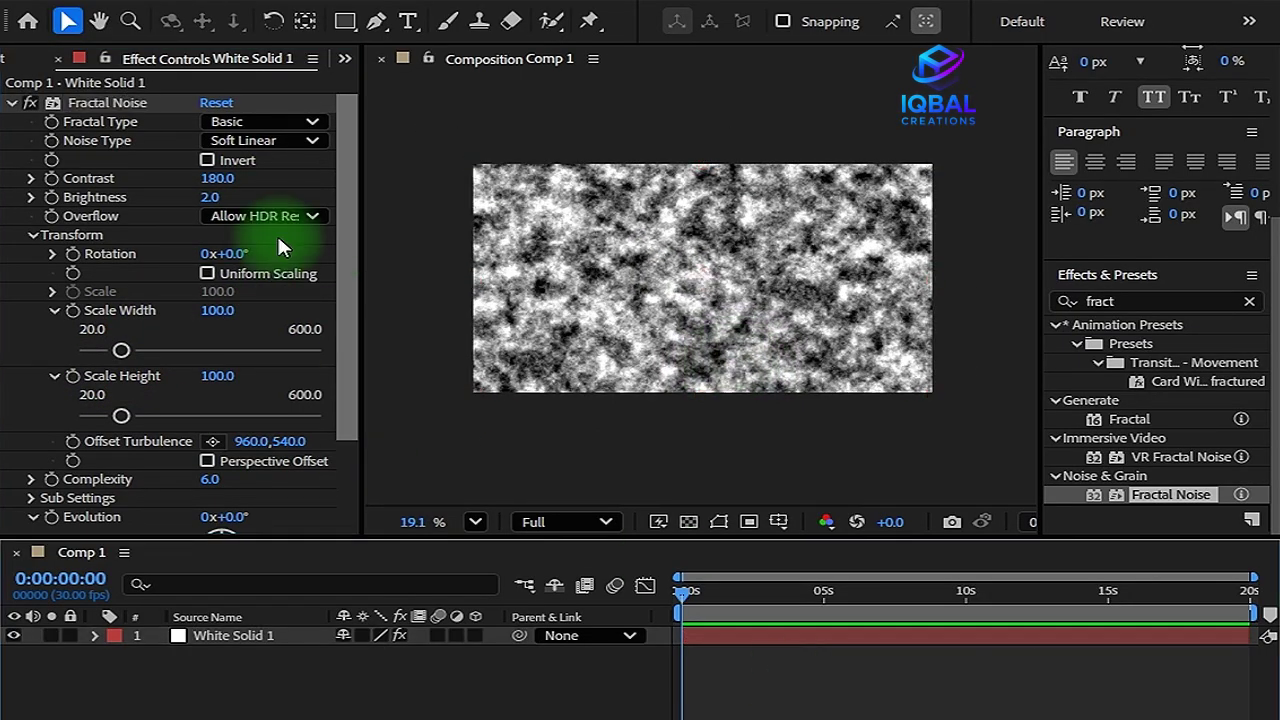
Set the Fractal Noise contrast to 260 and the brightness to -8.
click(220, 178)
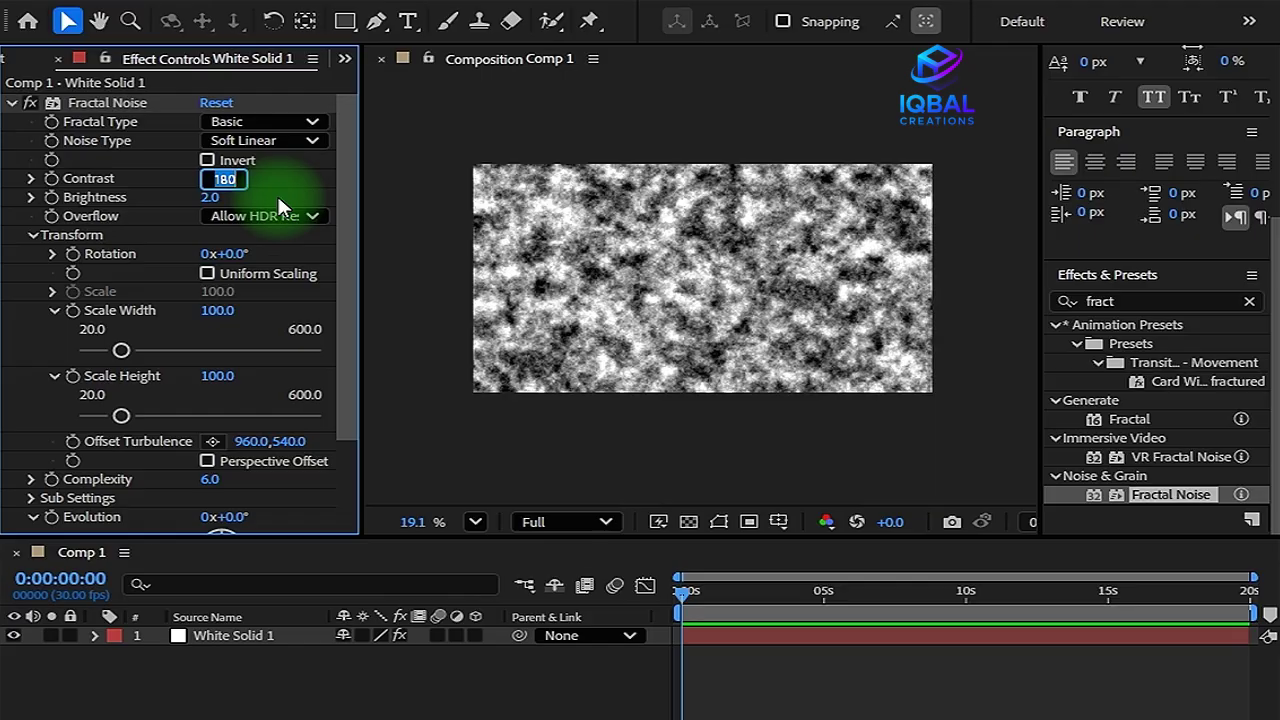
text(260)
key(Return)
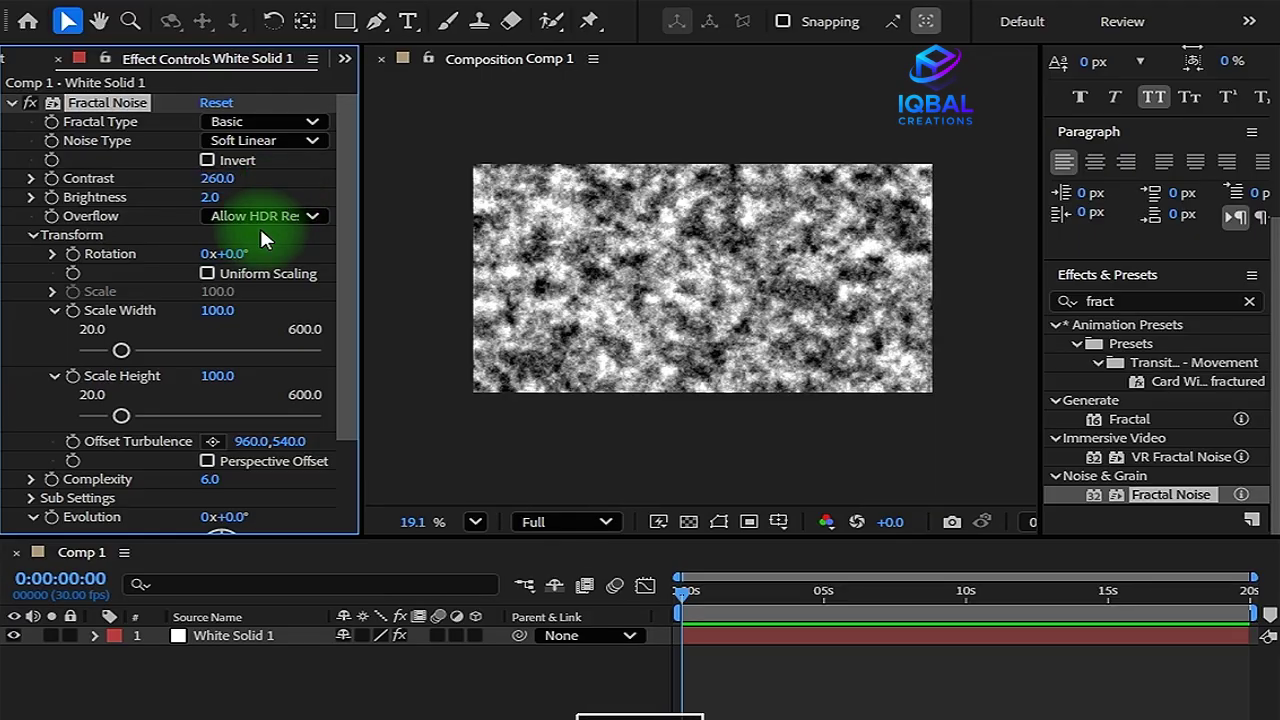
click(210, 197)
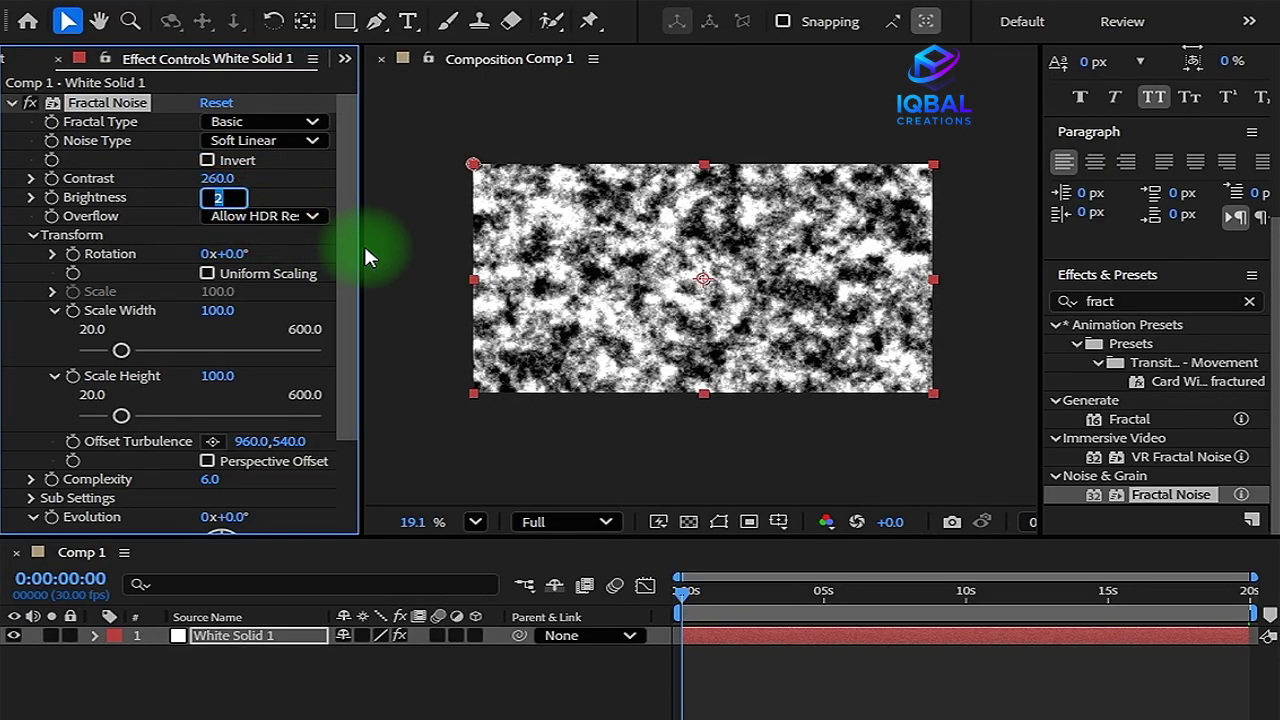
text(-)
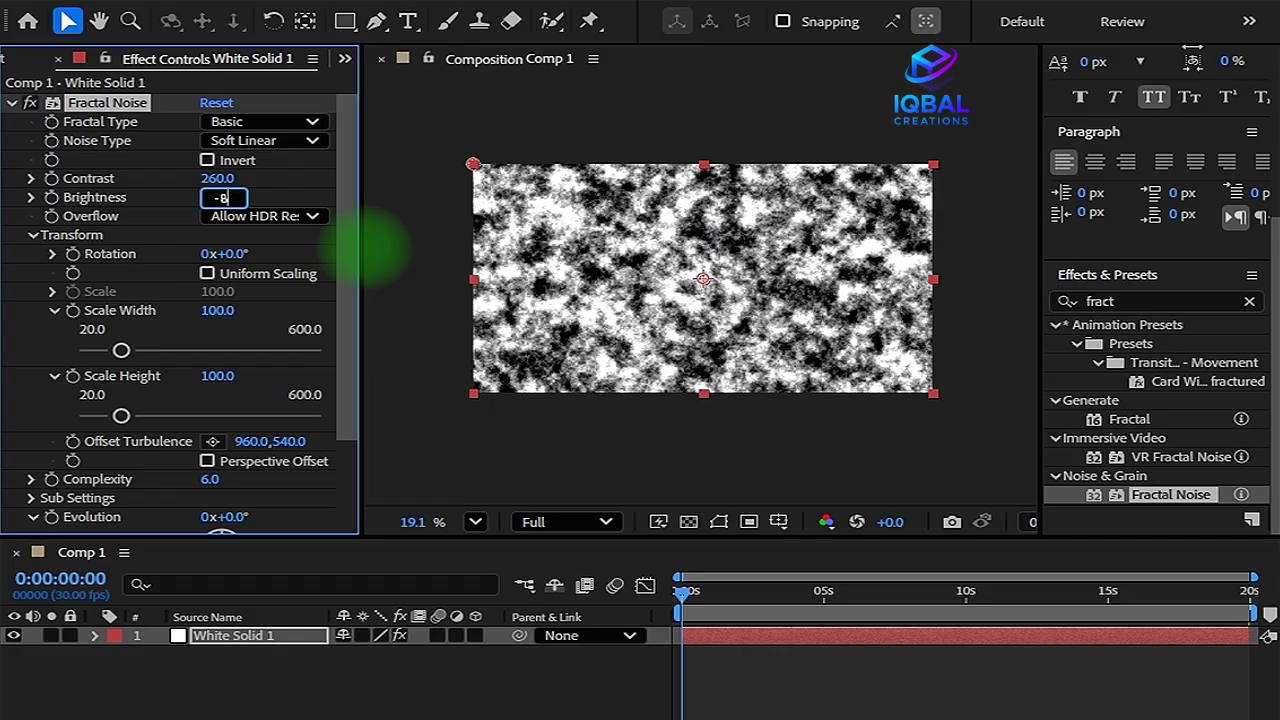
text(8)
key(Return)
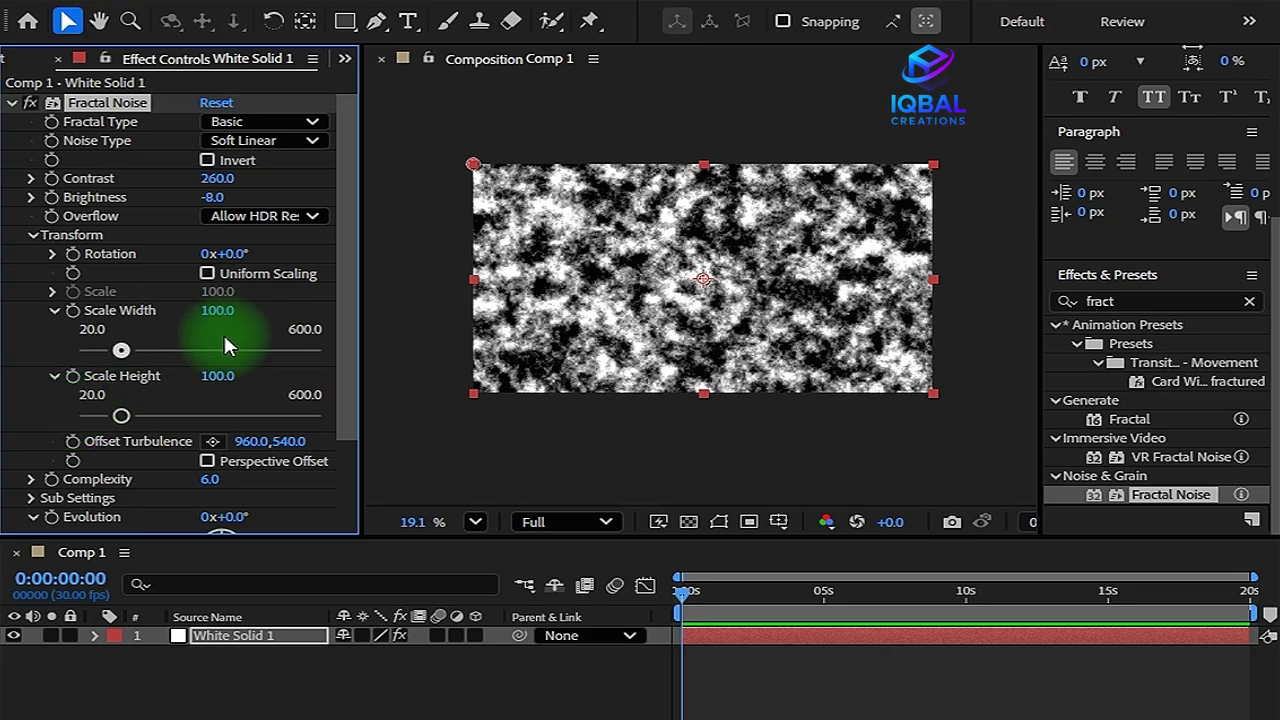
Set the Fractal Noise scale height to 10000 to stretch the noise into vertical streaks.
click(240, 376)
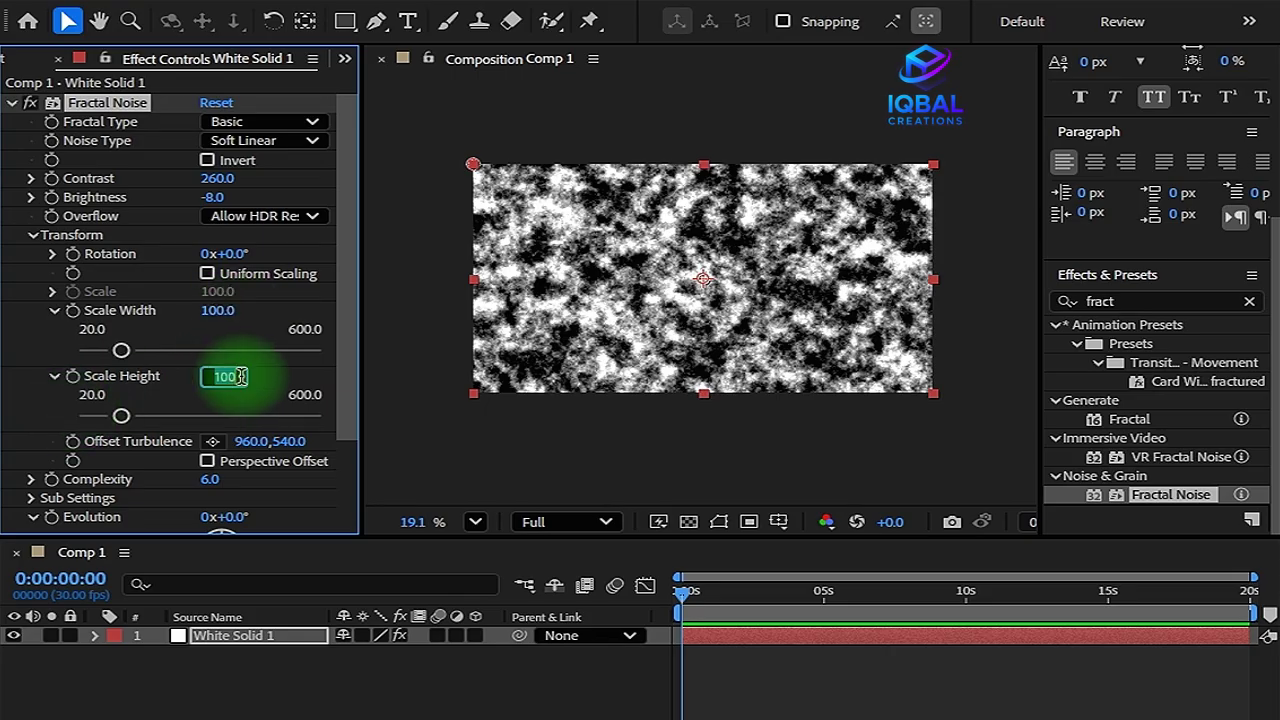
text(10000)
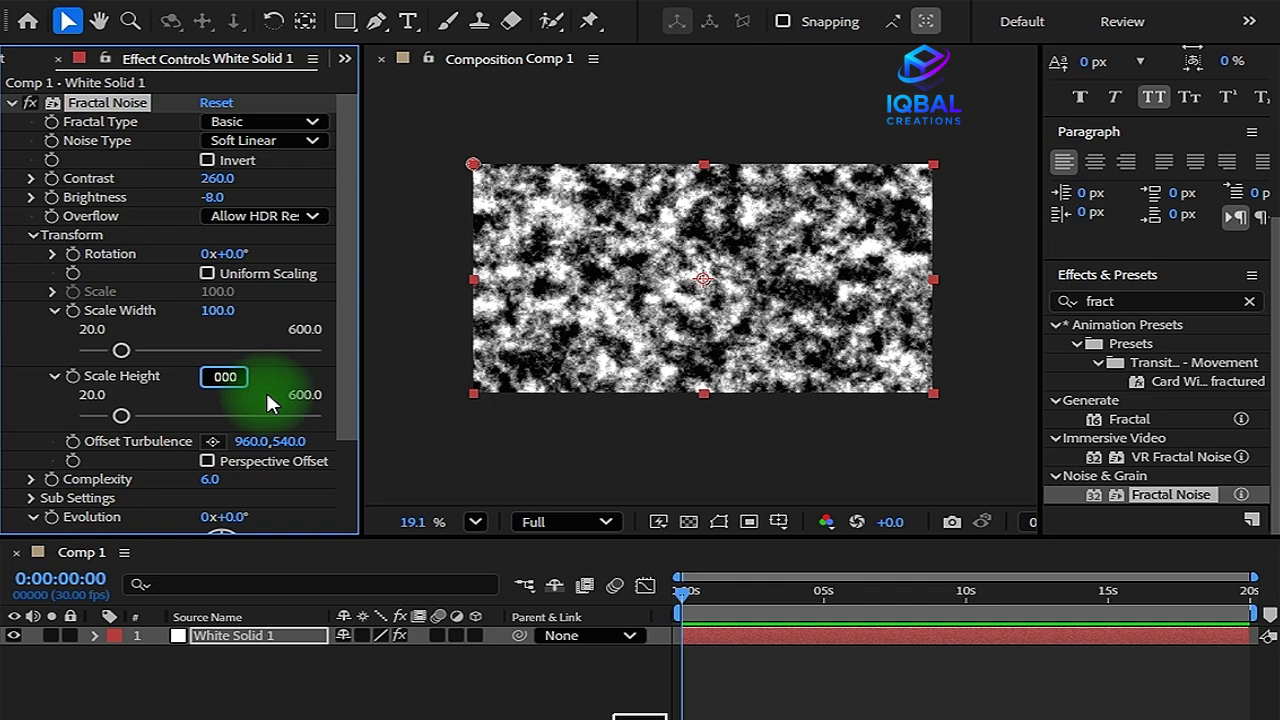
key(Return)
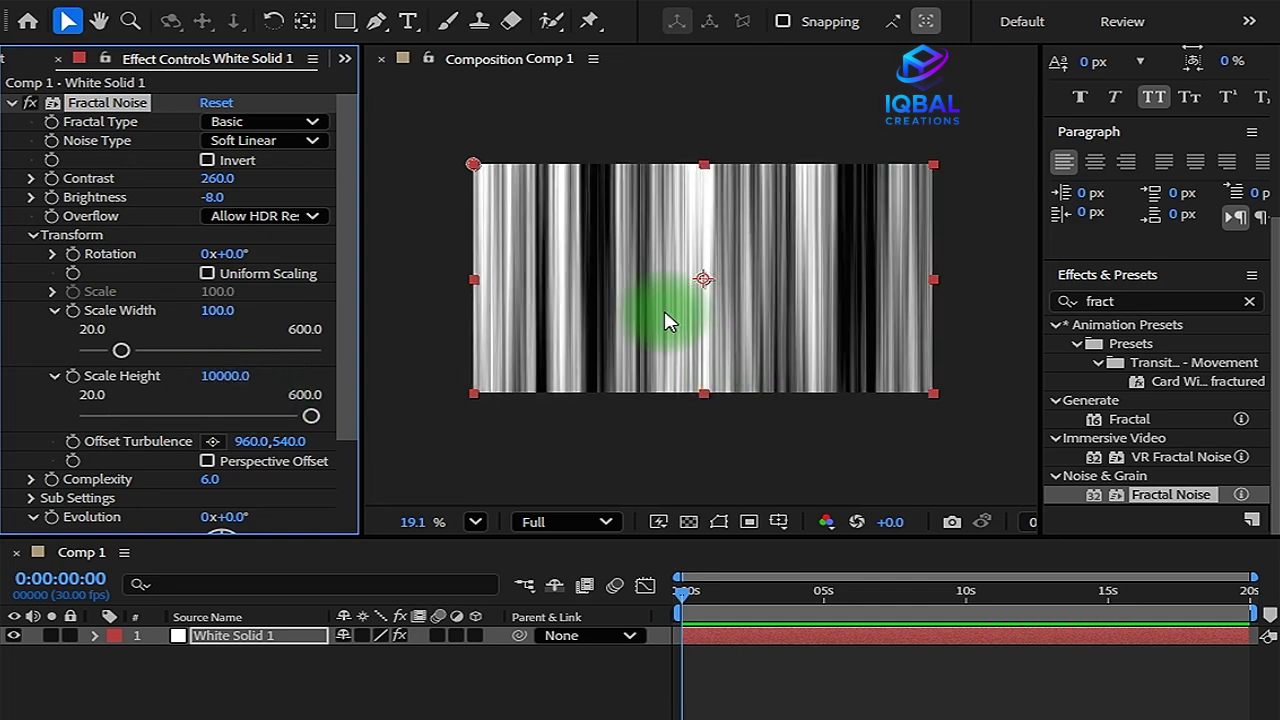
Try a larger scale width for the vertical streaks and set it back to 100.
mouse_move(229, 318)
mouse_down()
mouse_move(157, 313)
mouse_move(186, 320)
mouse_move(177, 349)
mouse_up()
right_click(188, 320)
click(216, 317)
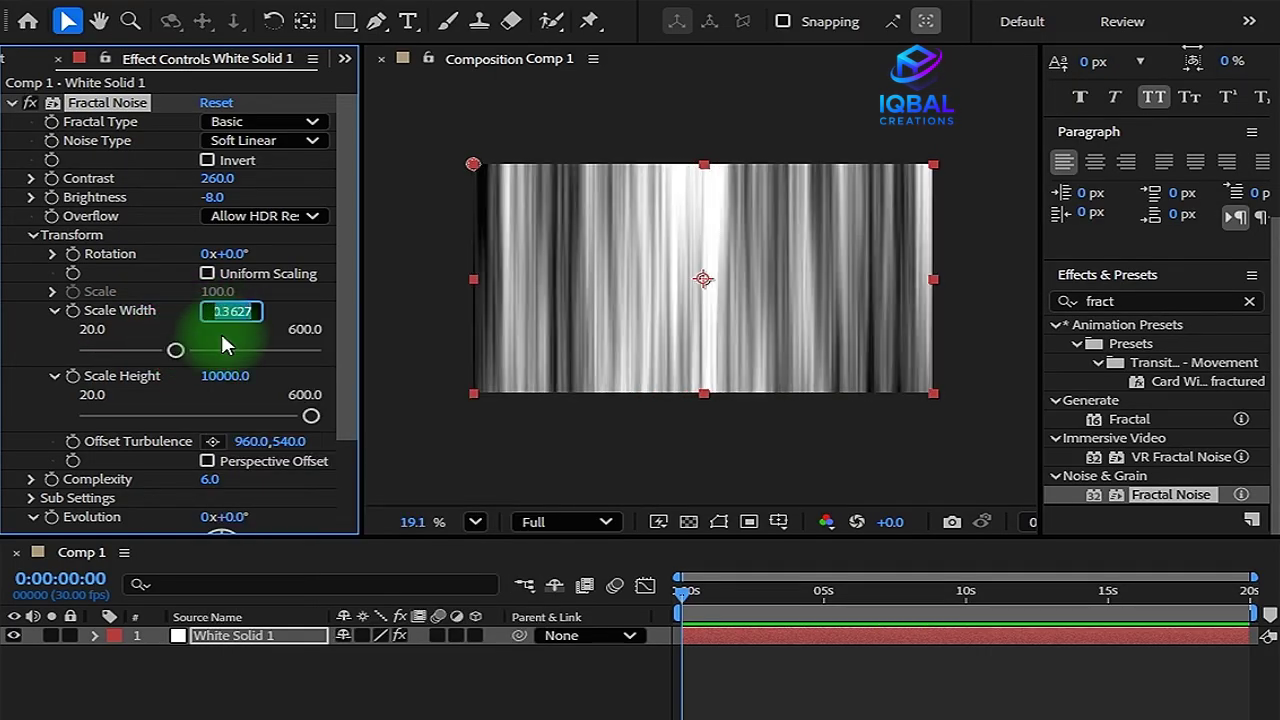
text(100)
key(Return)
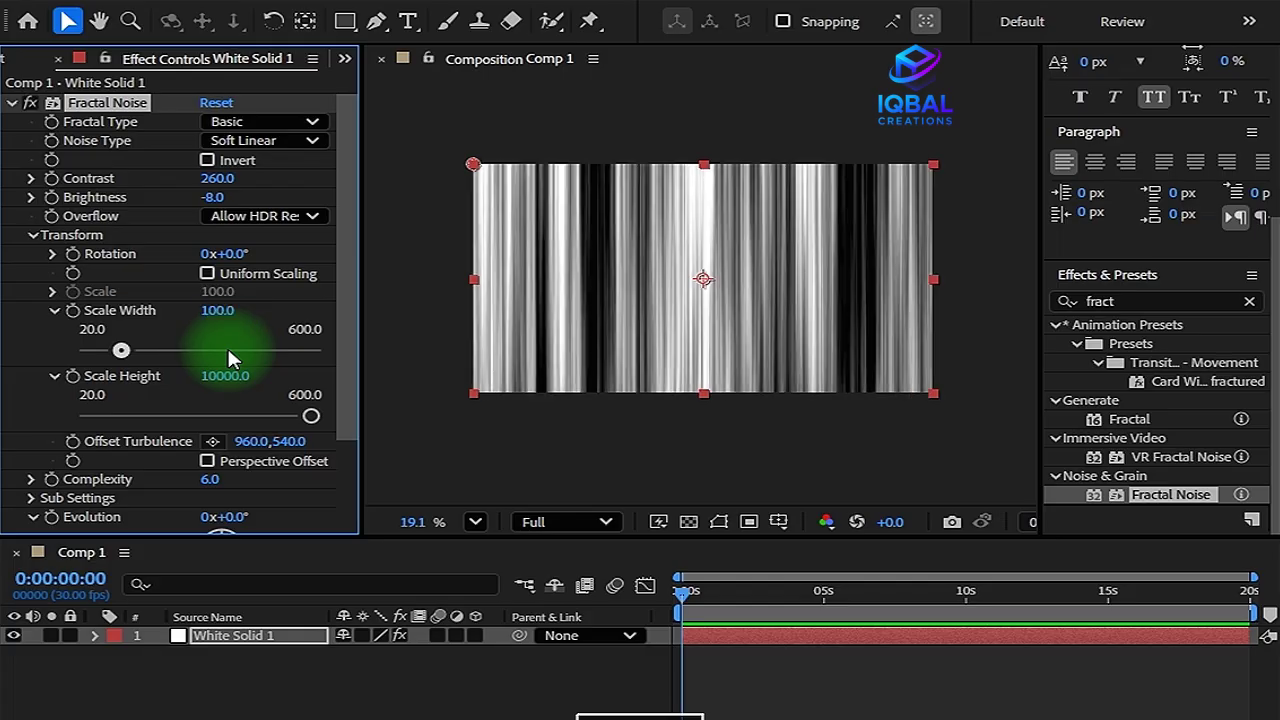
Set the Fractal Noise brightness to 0 and reveal the slider for Complexity.
click(213, 197)
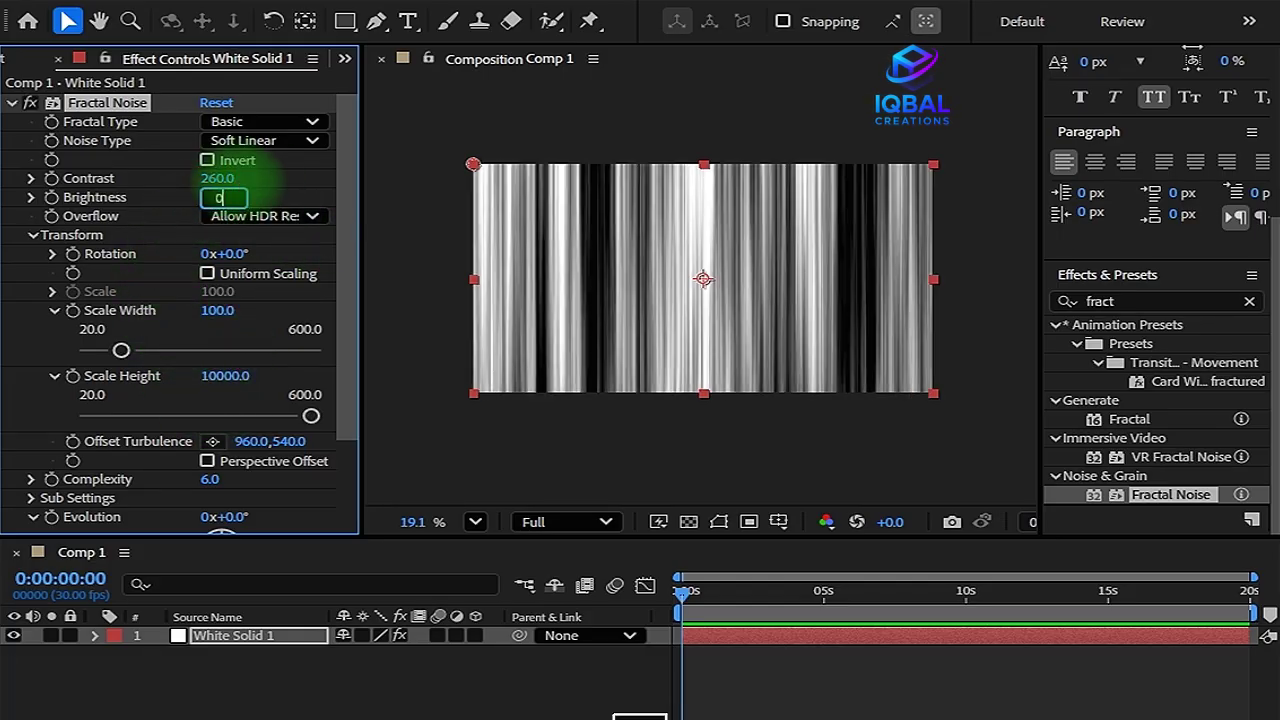
key(Return)
scroll(112, 505, down, 3)
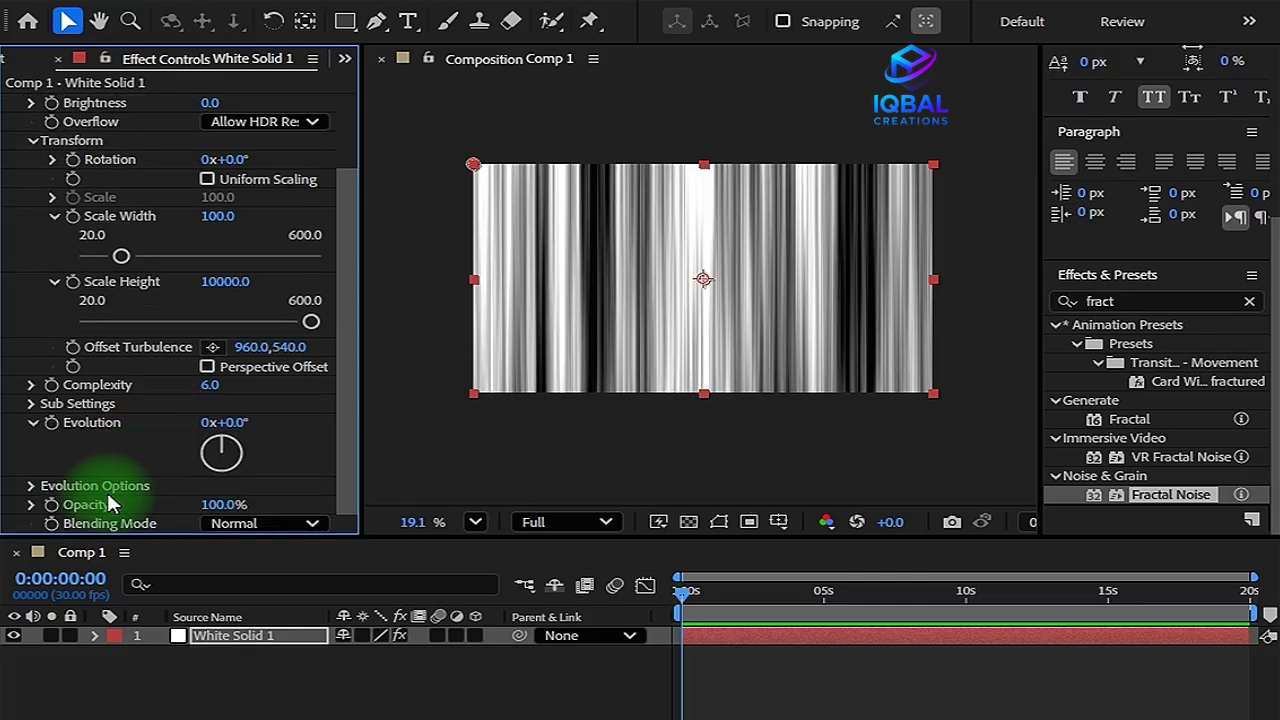
click(31, 385)
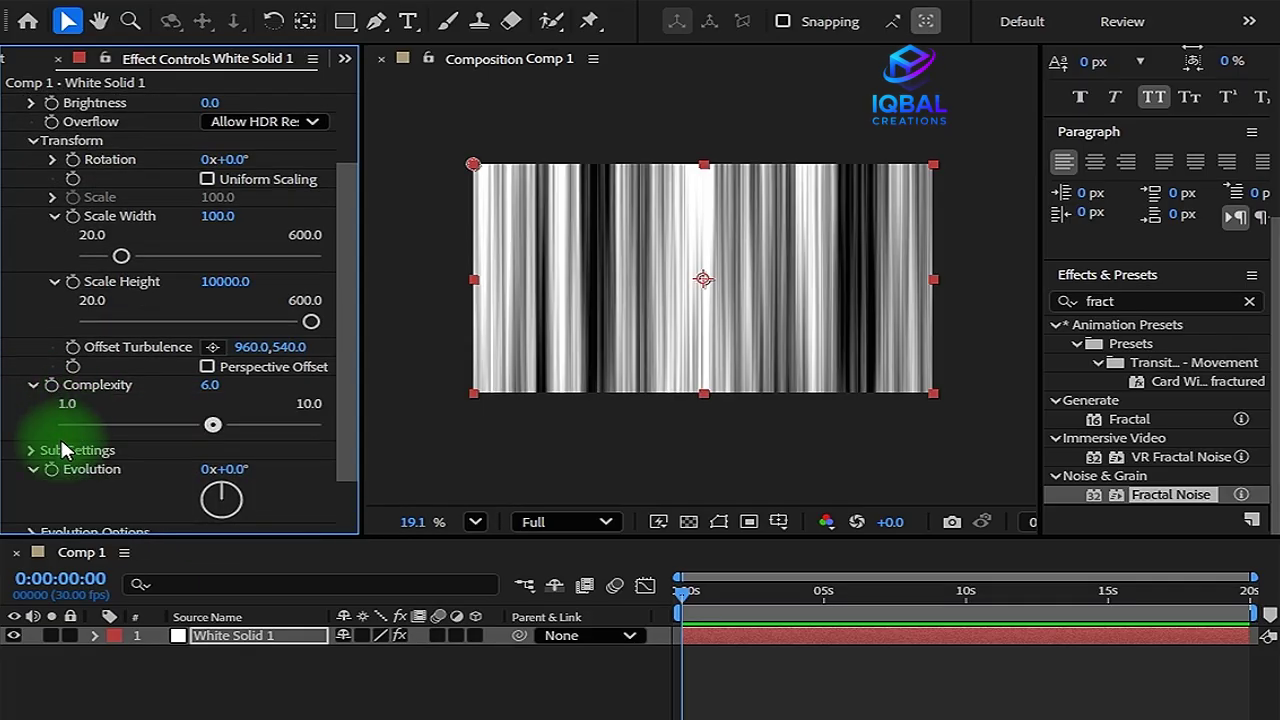
scroll(55, 460, down, 2)
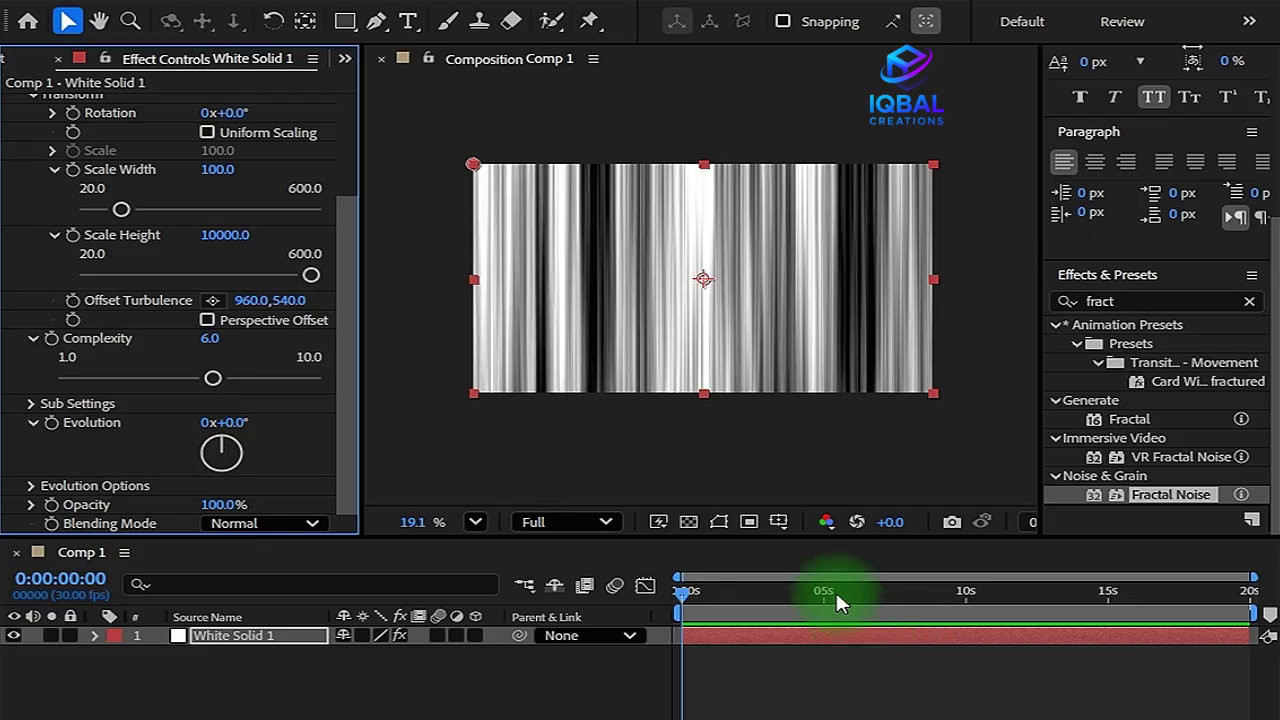
Examine the Fractal Noise Transform settings, Evolution Options and Opacity on the white solid.
scroll(73, 423, up, 2)
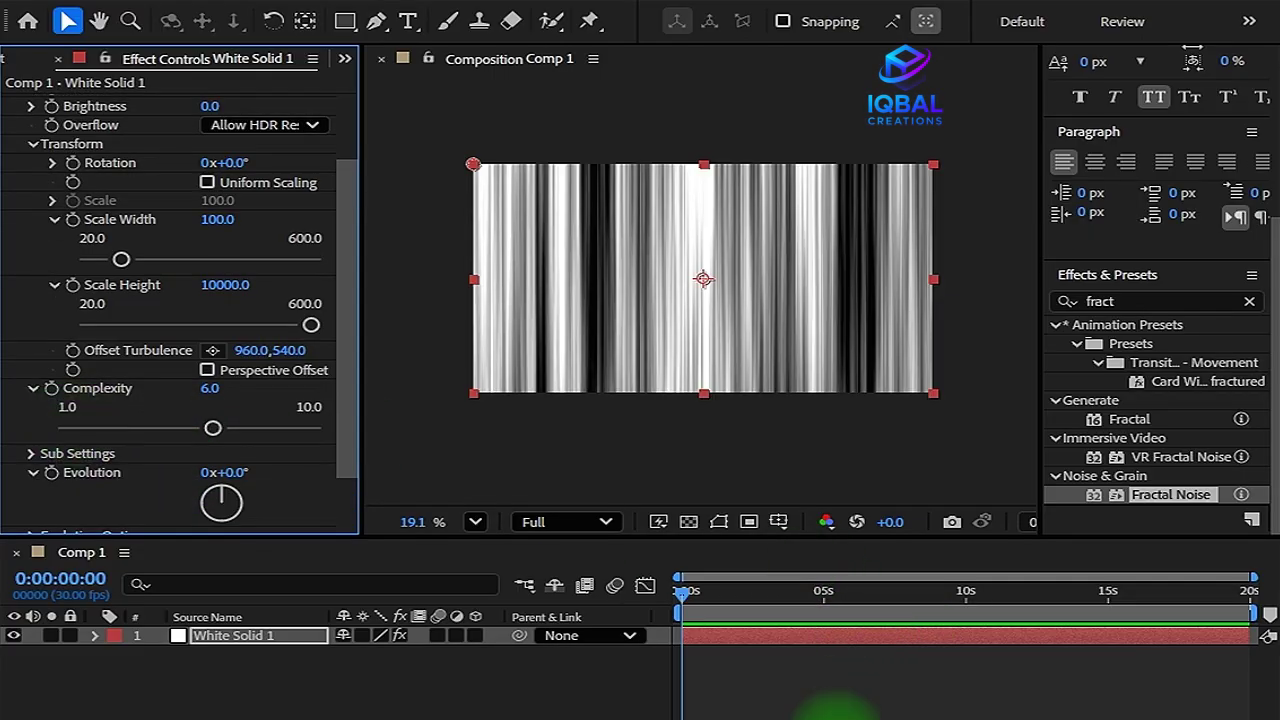
click(835, 708)
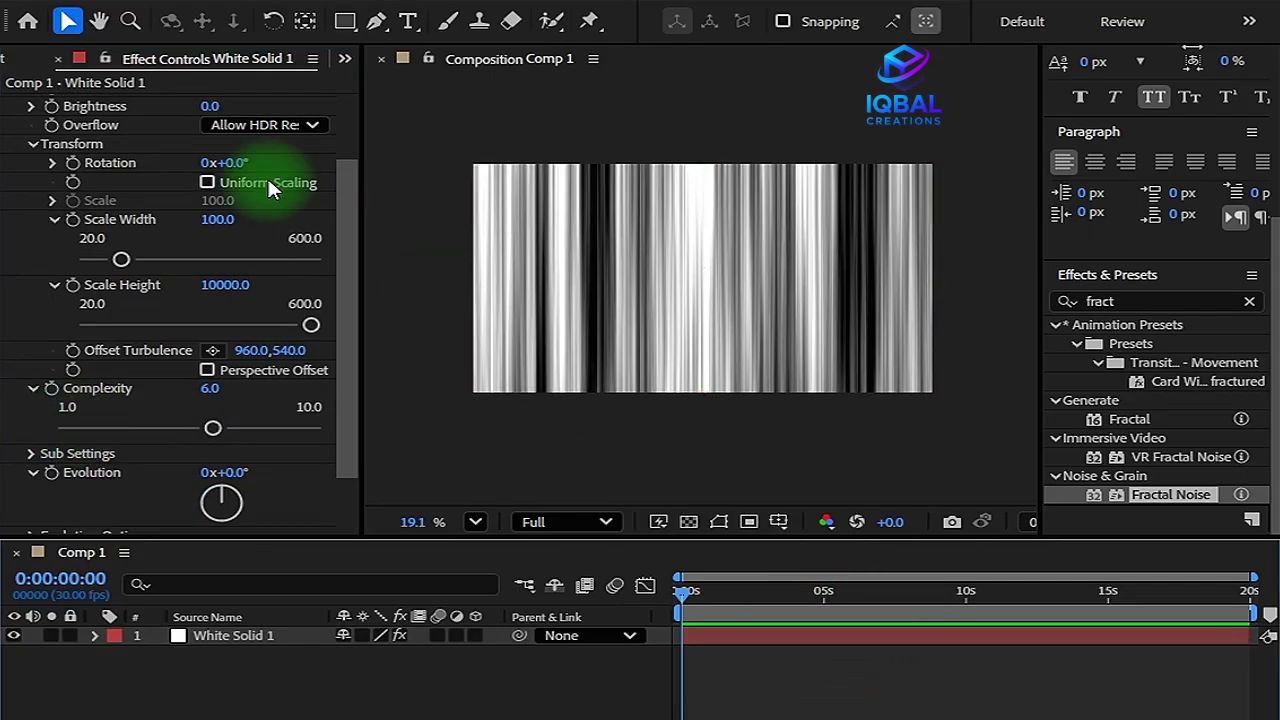
scroll(32, 266, up, 2)
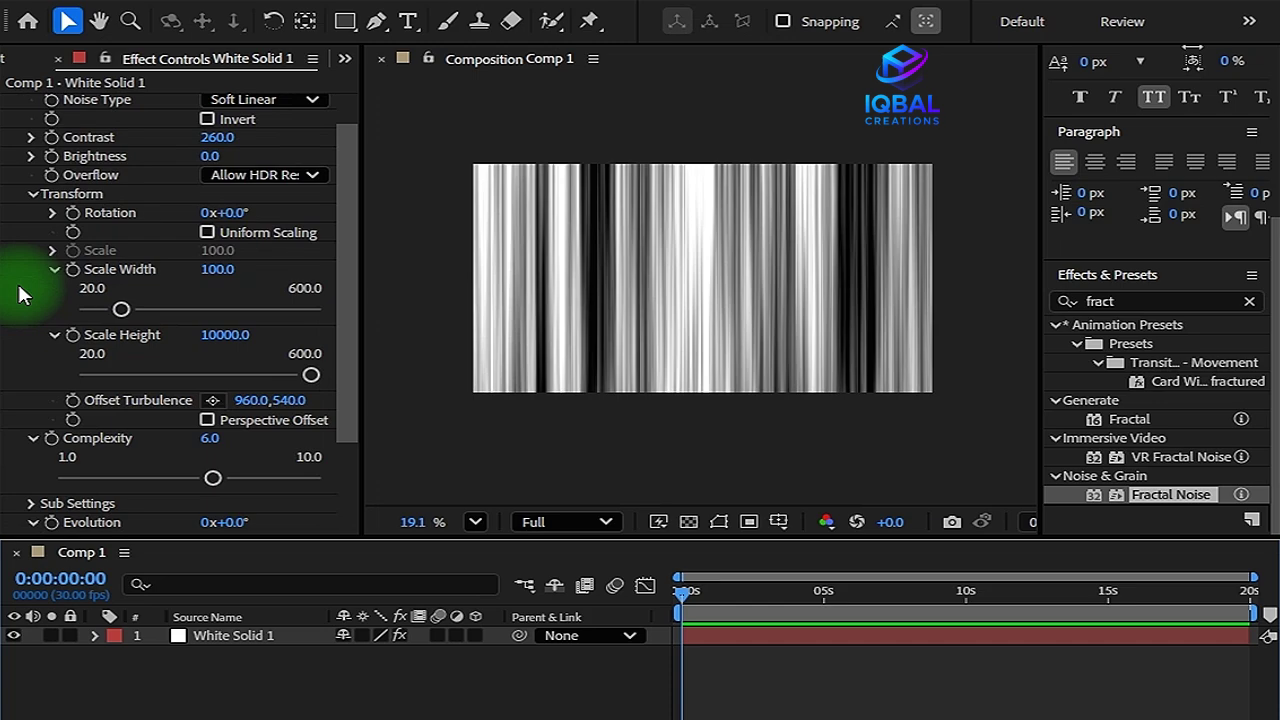
scroll(18, 285, down, 4)
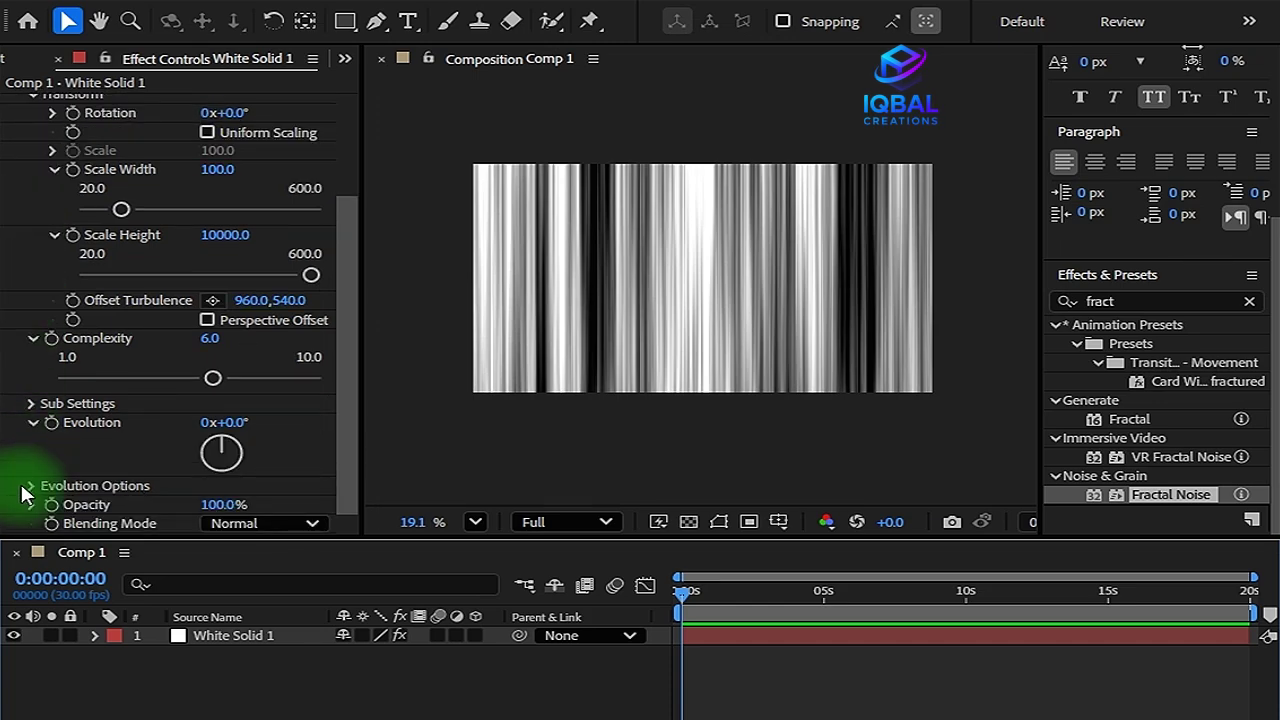
click(31, 487)
scroll(55, 446, down, 2)
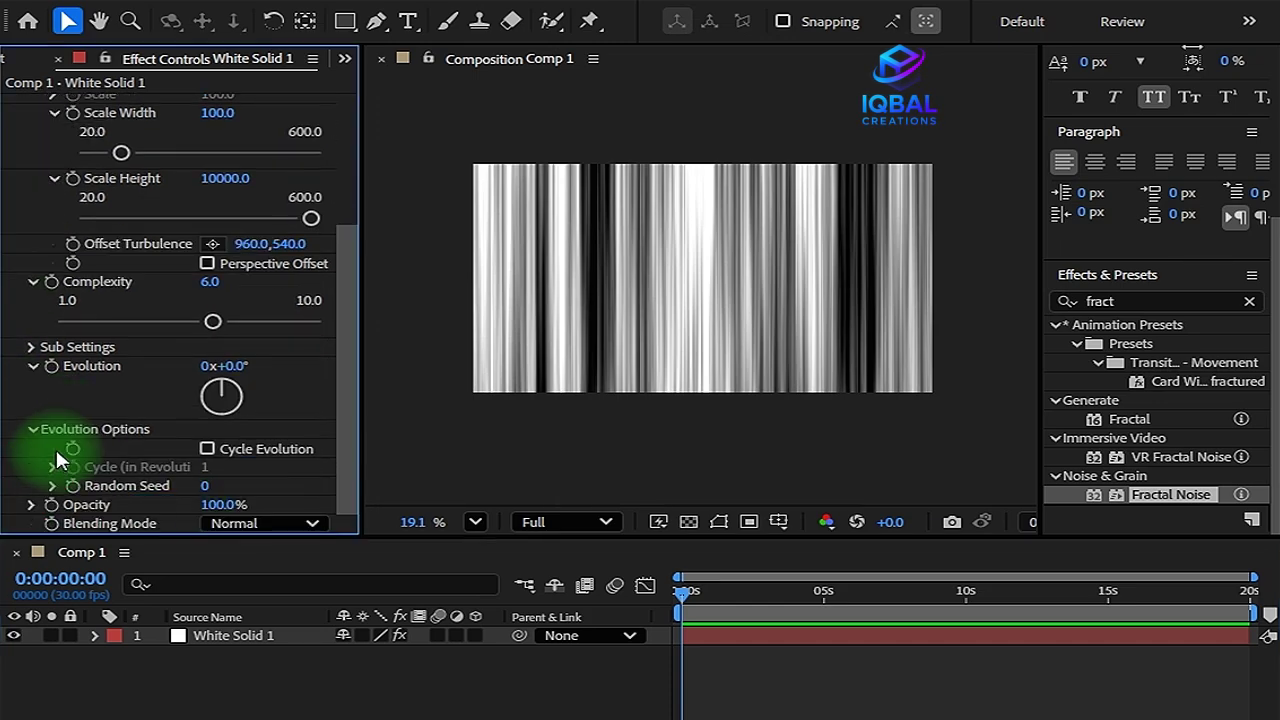
scroll(55, 446, up, 4)
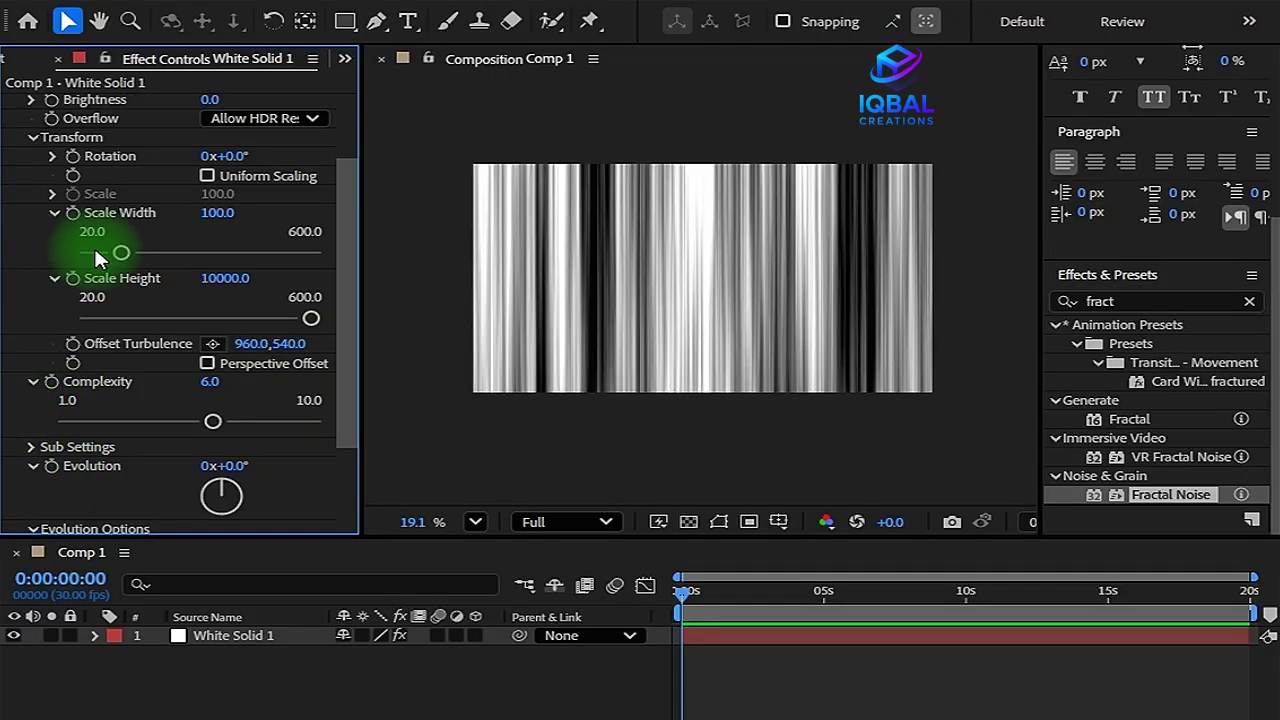
scroll(172, 323, down, 4)
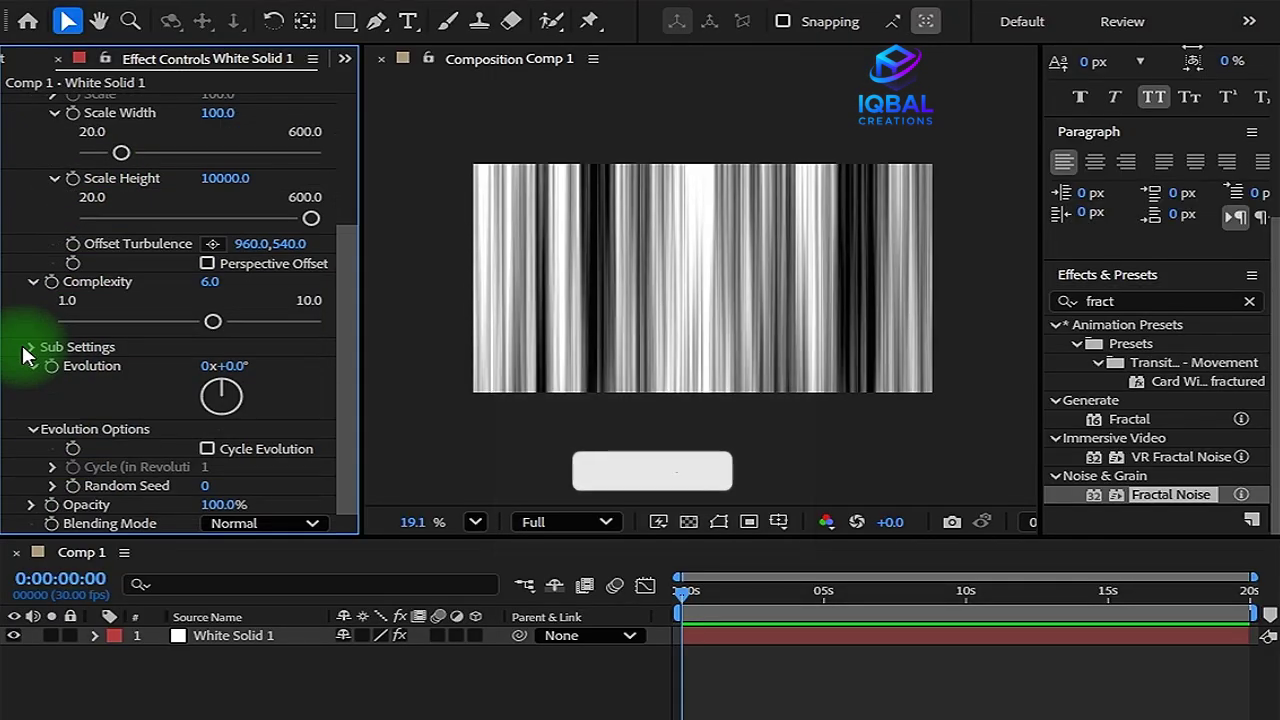
click(31, 505)
scroll(28, 498, down, 2)
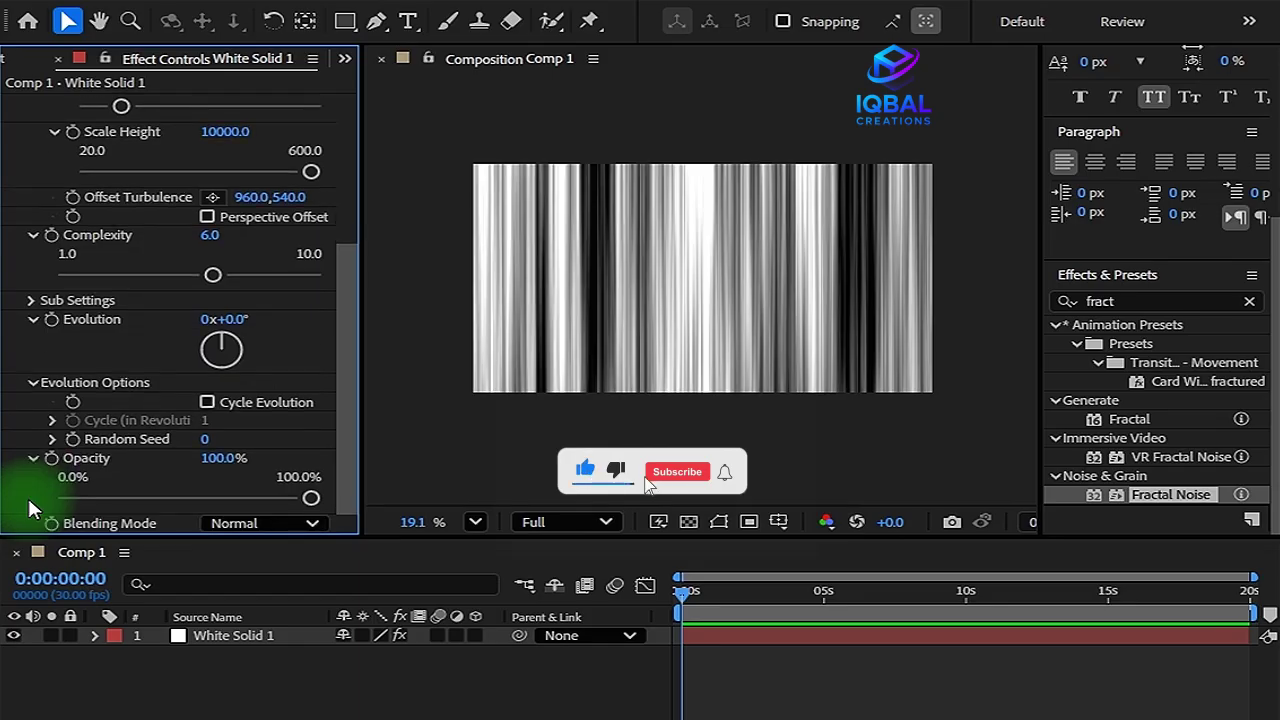
Set Sub Scaling to 40 in the Fractal Noise Sub Settings.
click(31, 301)
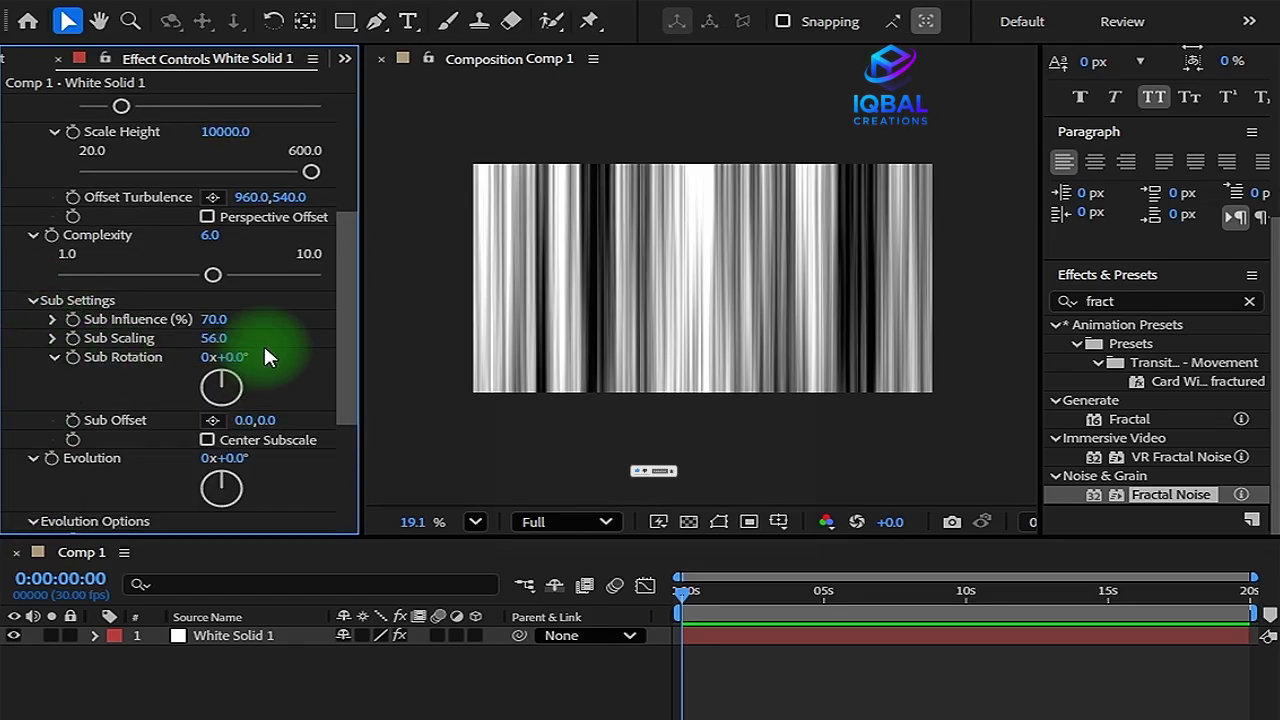
click(218, 320)
key(Tab)
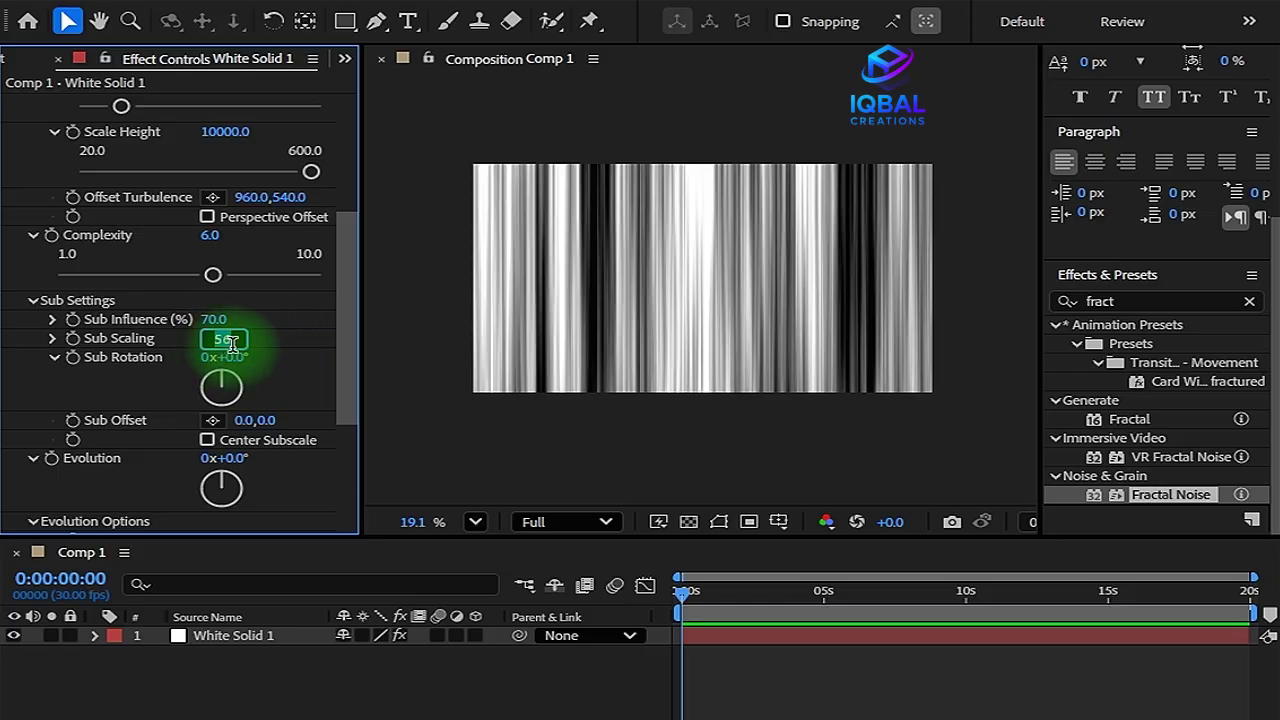
key(Return)
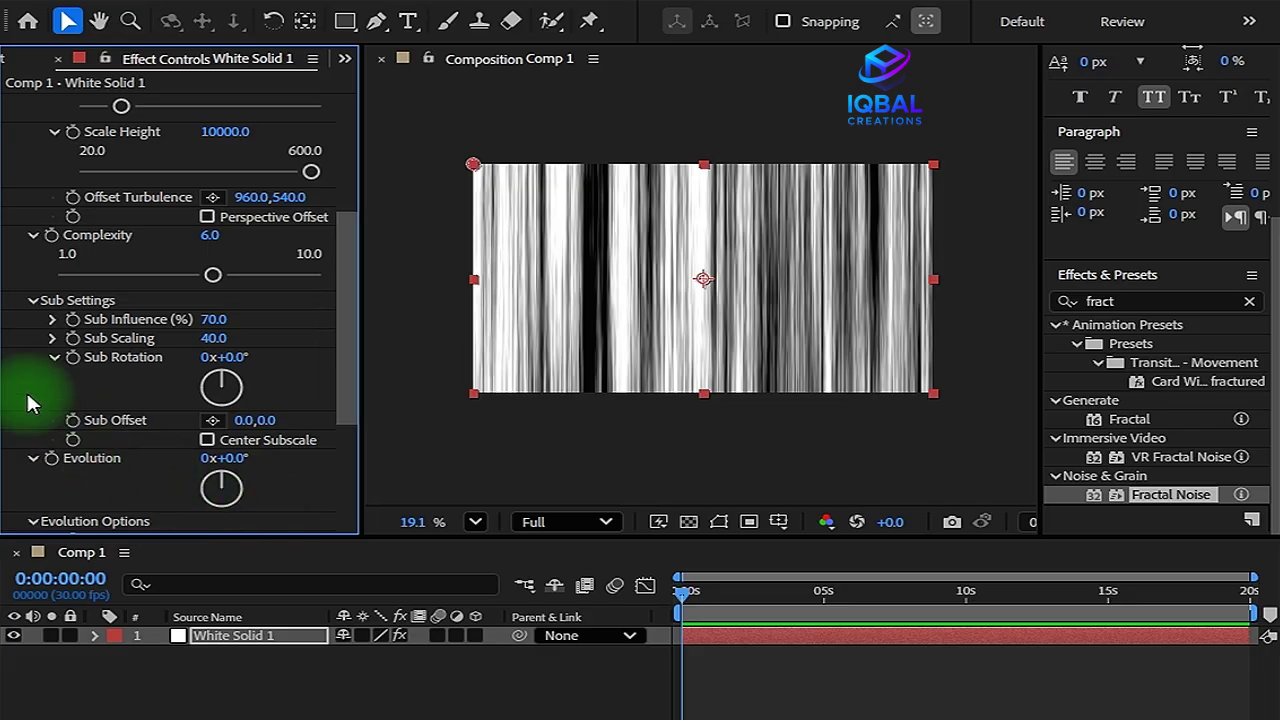
Keyframe the Fractal Noise Offset Turbulence from 960, 540 at 0 seconds to about 1921, 540 at 0:00:05:00.
scroll(26, 389, up, 3)
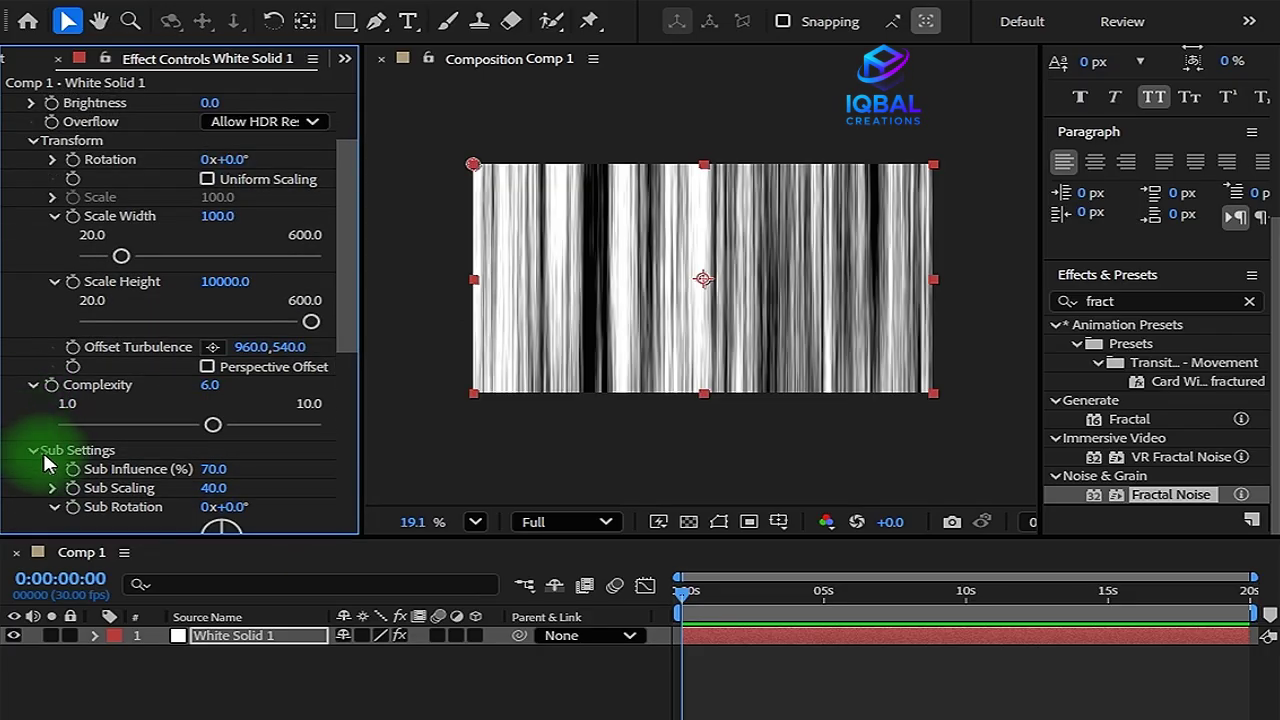
scroll(32, 345, up, 1)
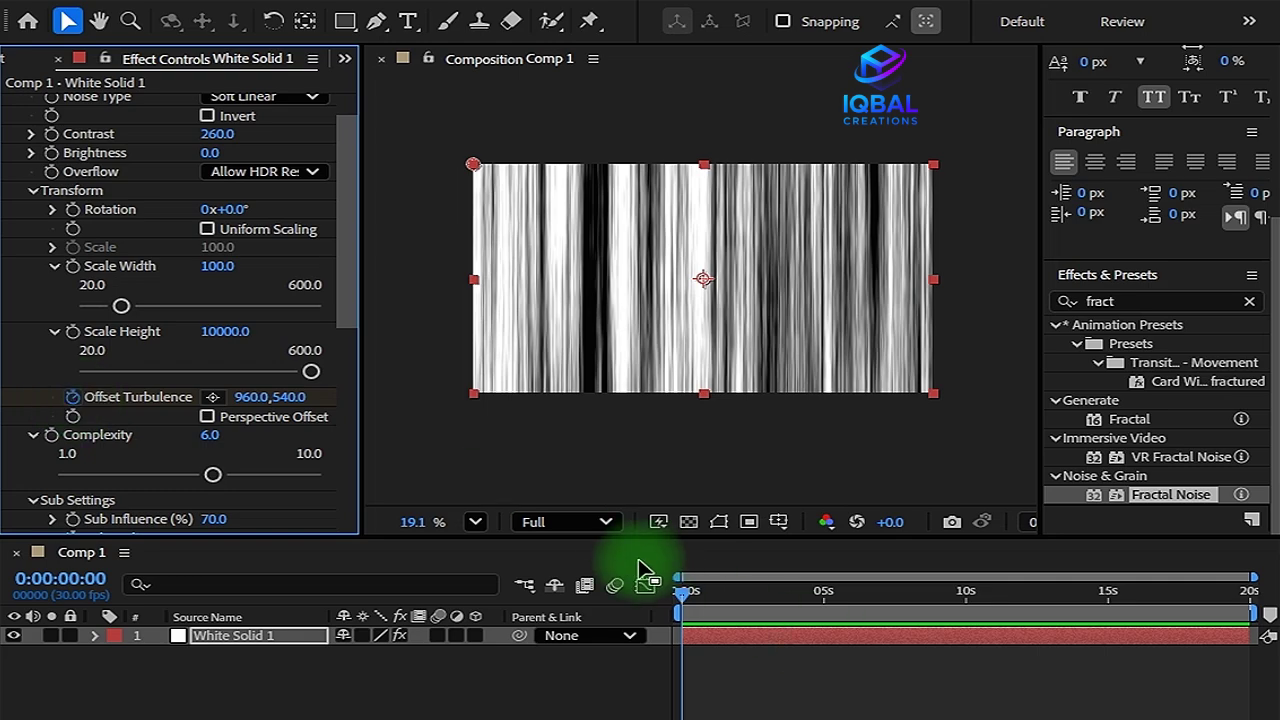
drag(697, 607, 826, 603)
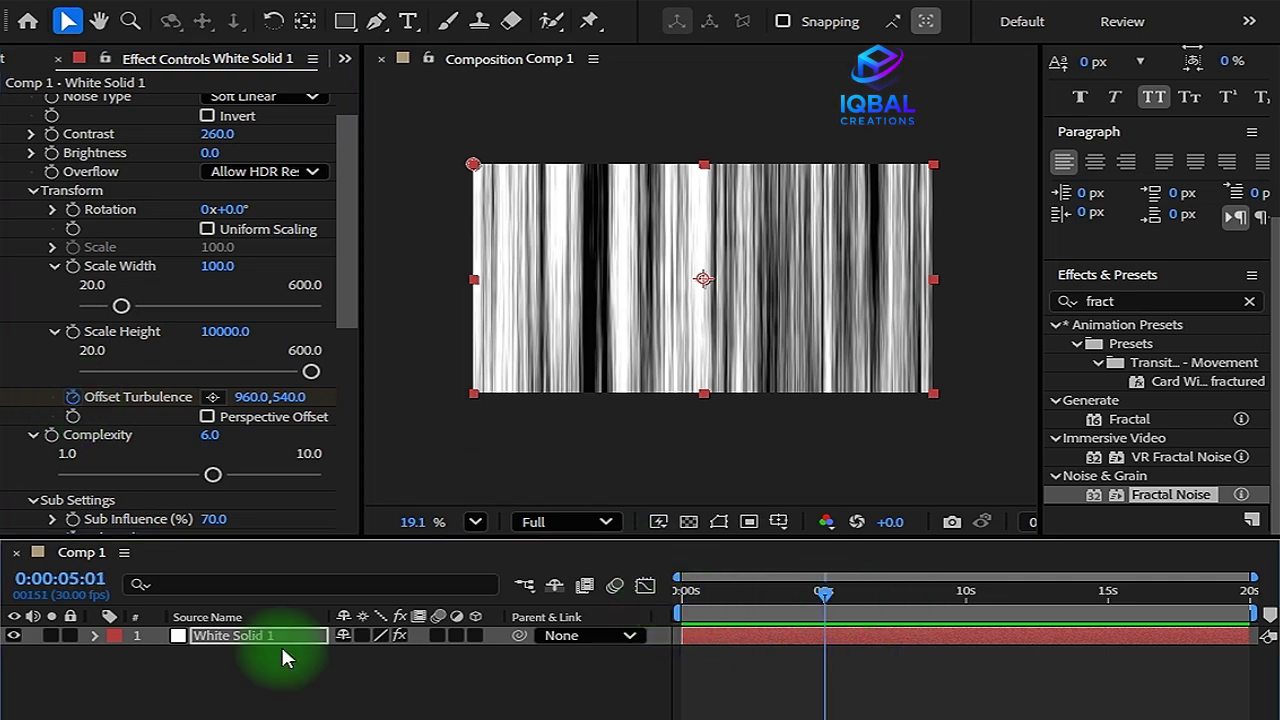
click(106, 580)
key(Right)
key(BackSpace)
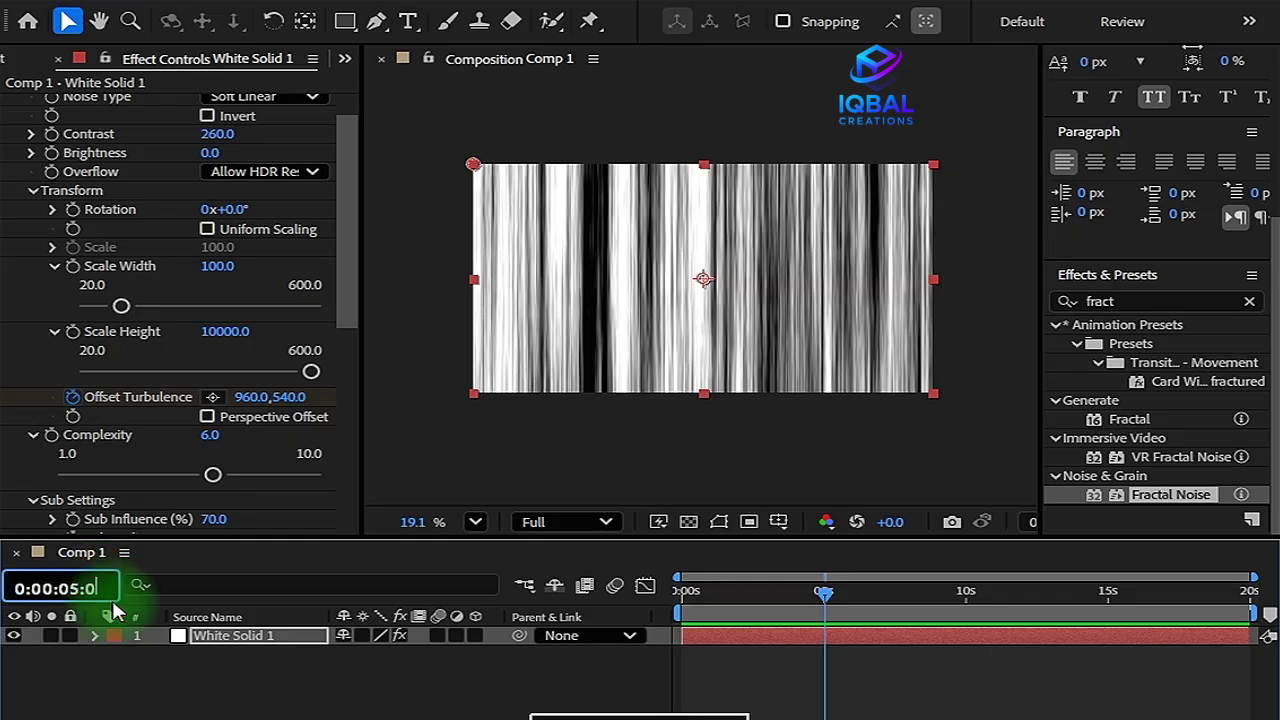
text(0)
key(Return)
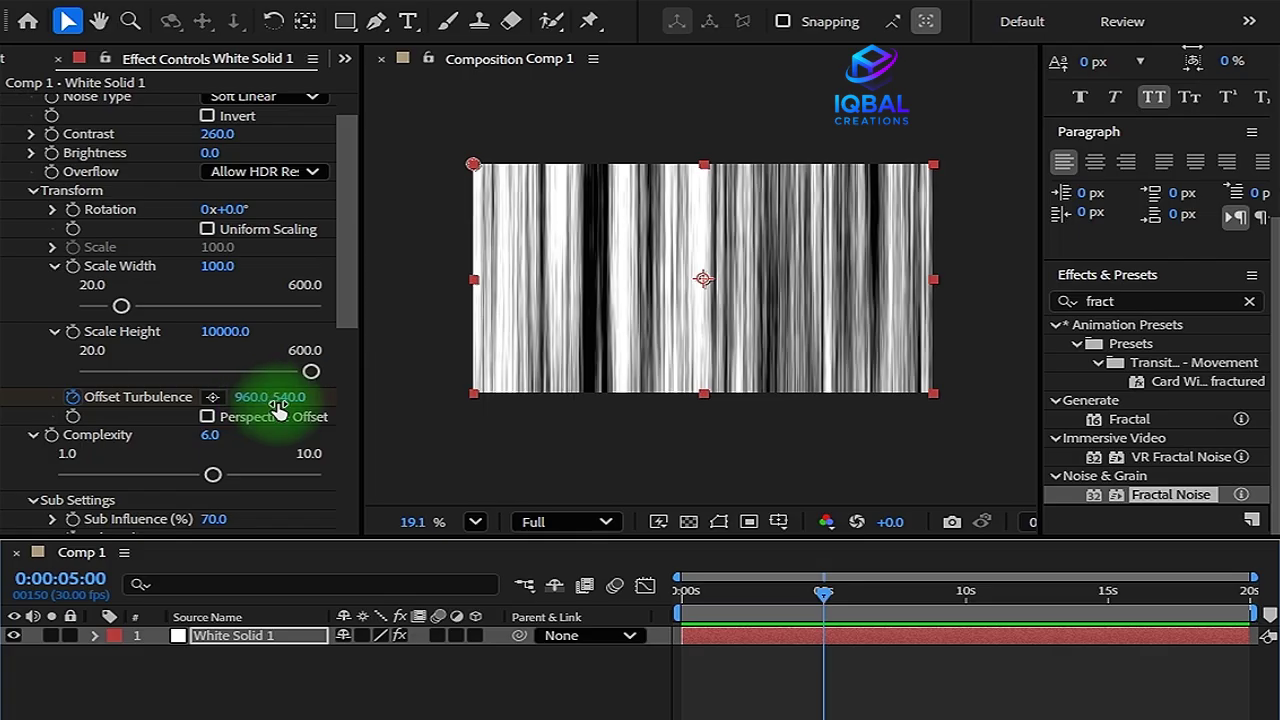
drag(262, 401, 1278, 342)
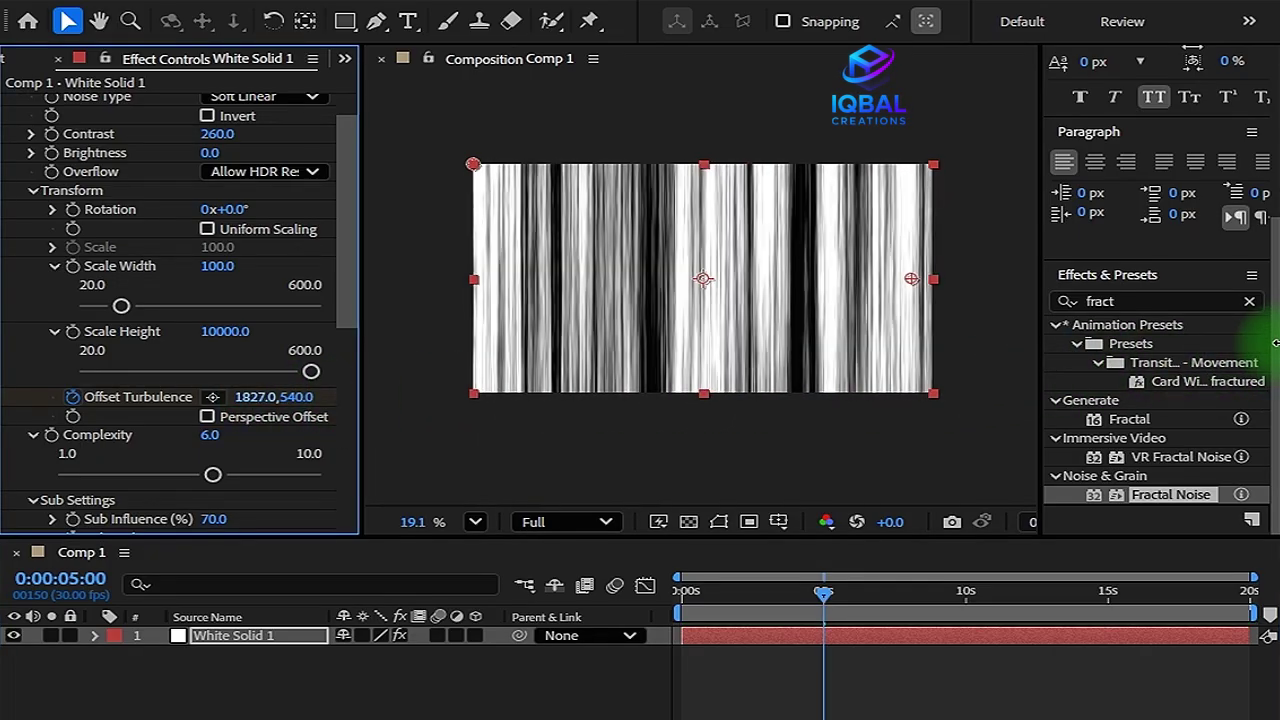
drag(910, 290, 937, 287)
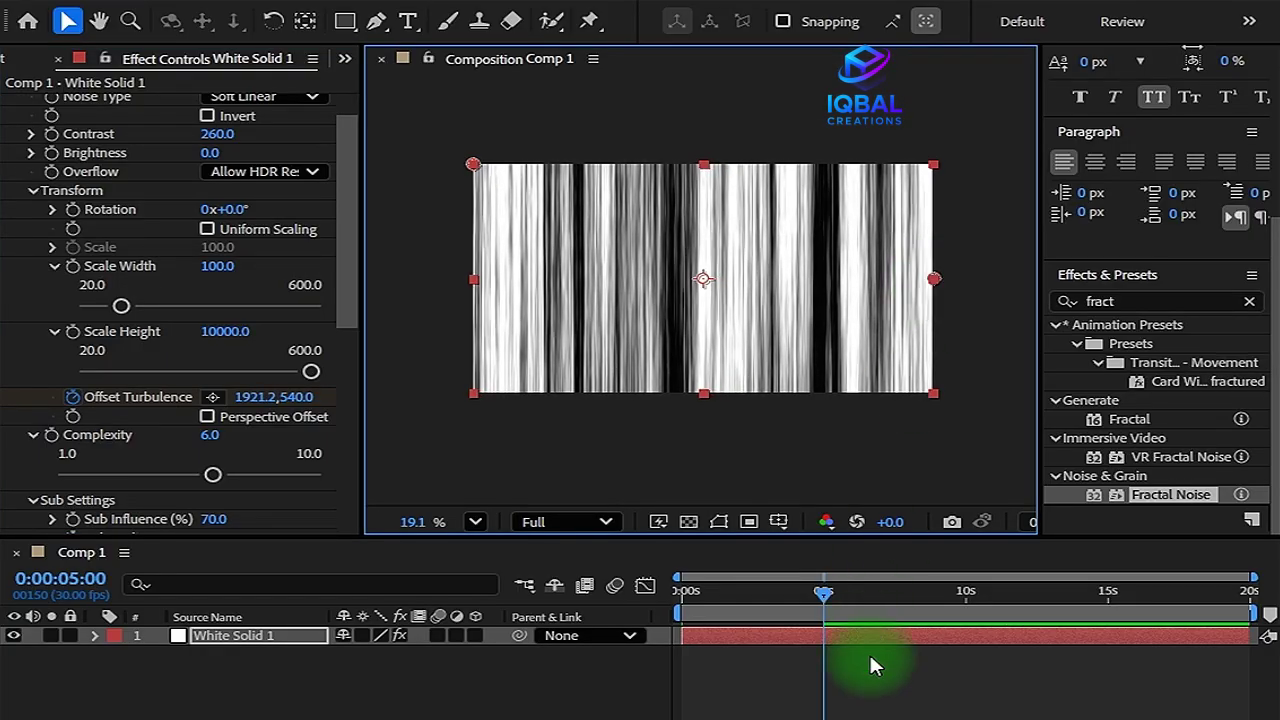
Reveal the solid's keyframes and copy the first Offset Turbulence keyframe to 0:00:10:00.
key(u)
click(688, 678)
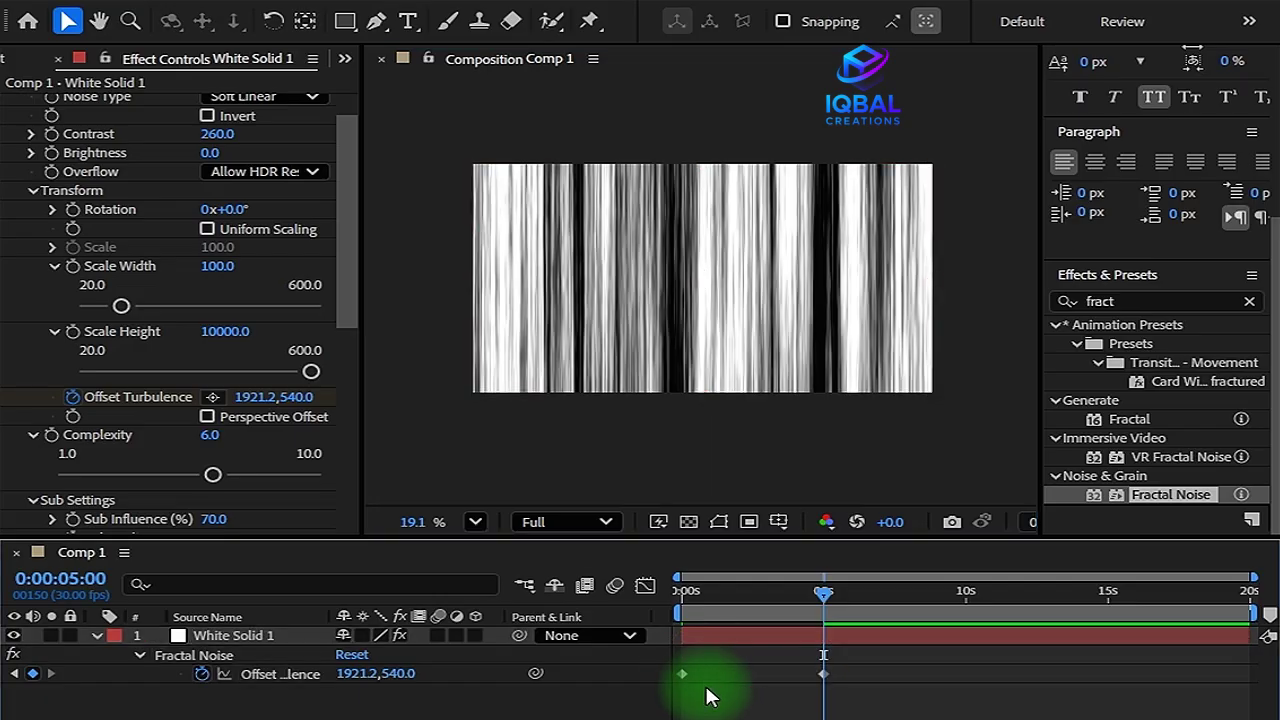
click(683, 676)
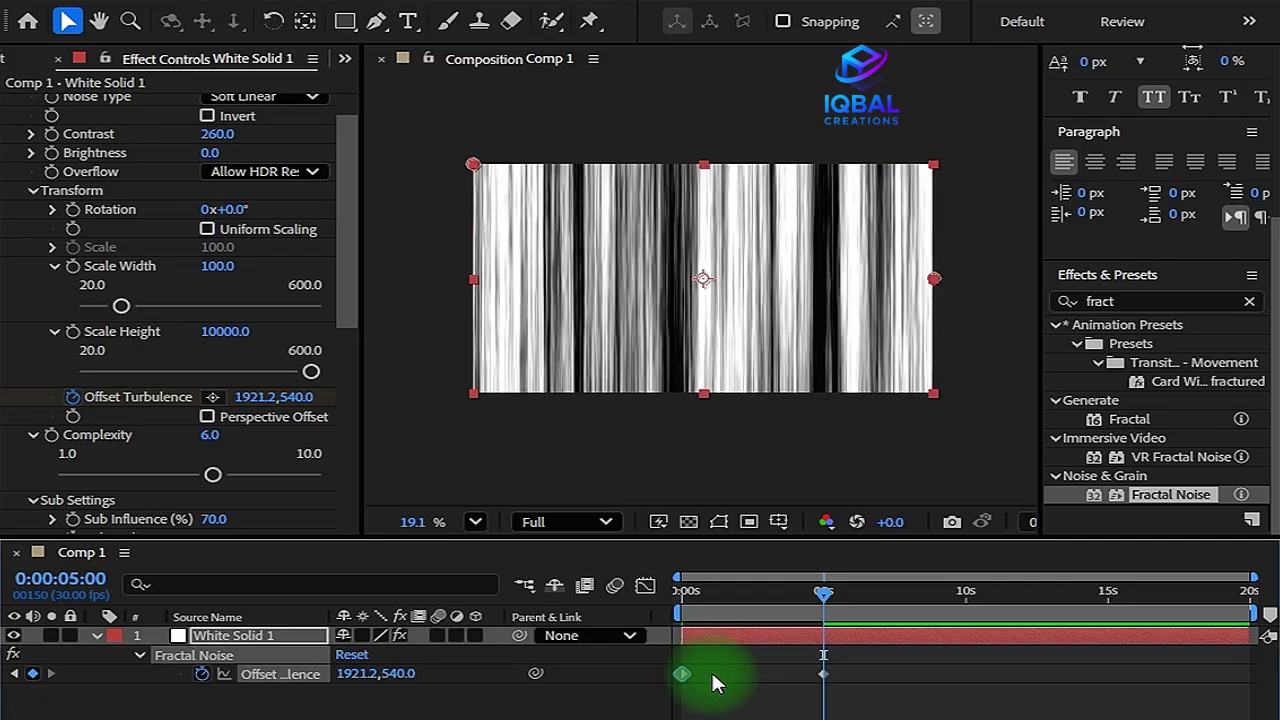
drag(835, 601, 966, 596)
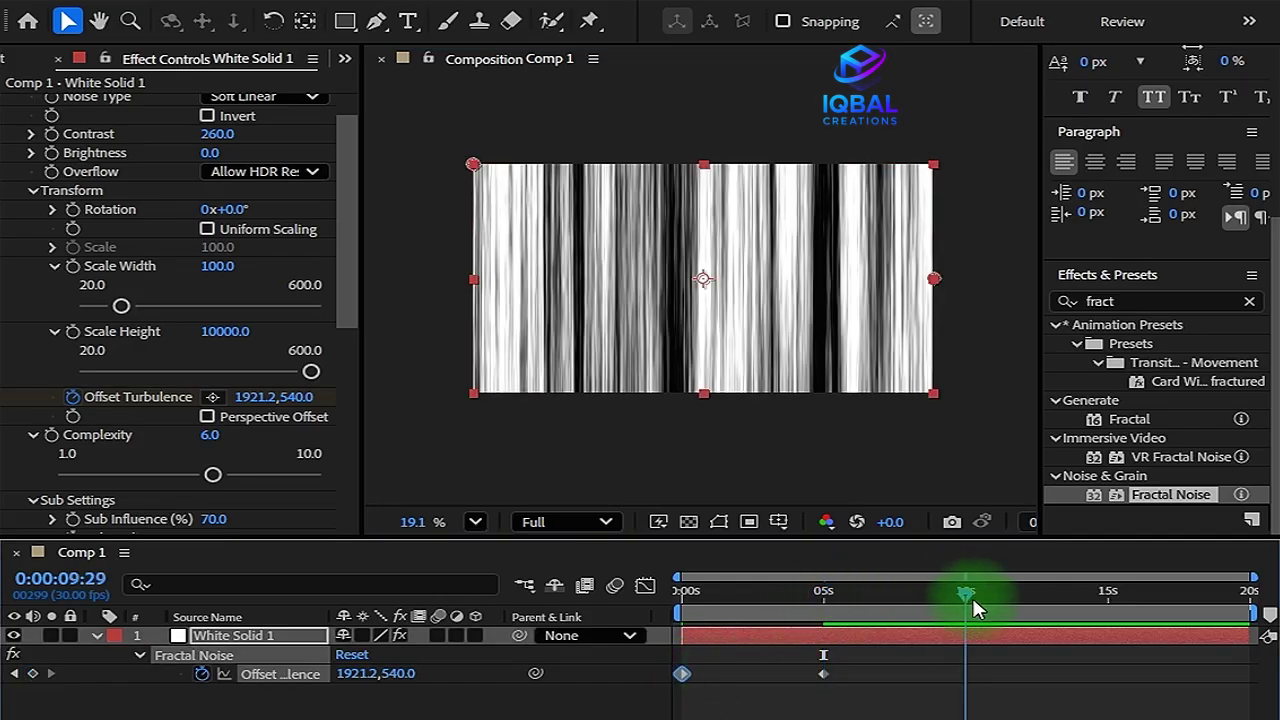
click(52, 580)
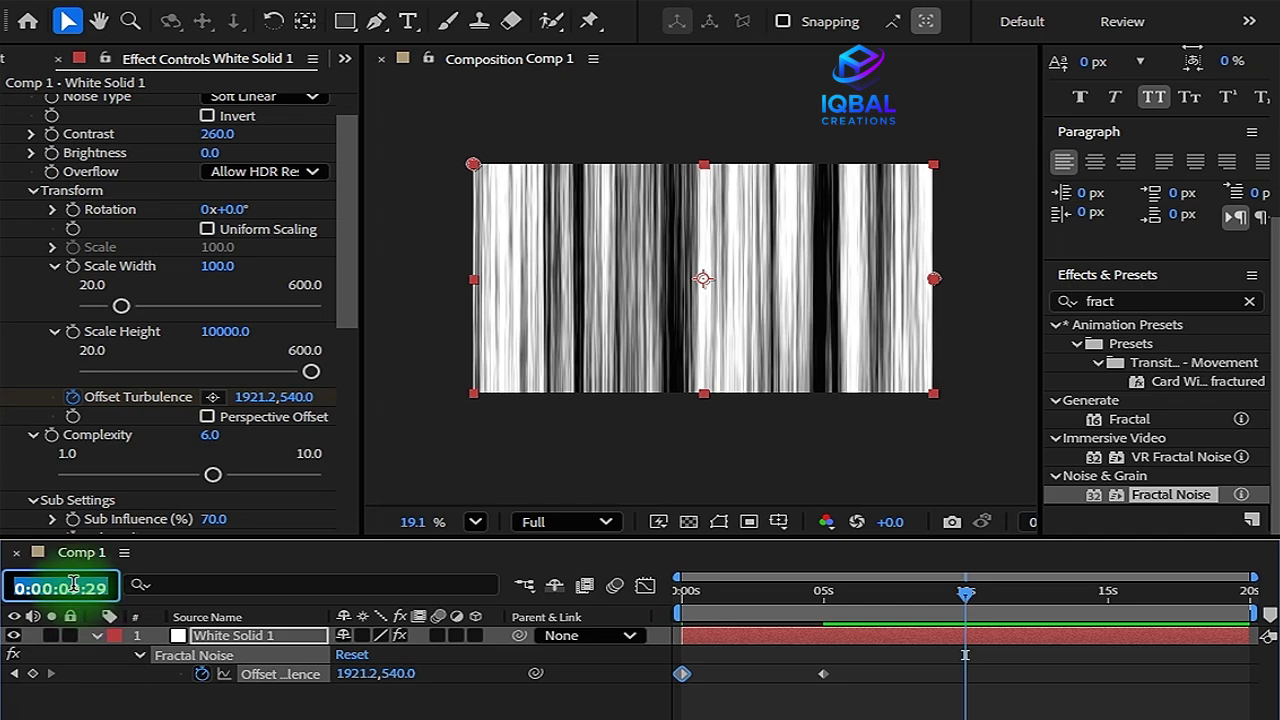
text(1)
click(74, 590)
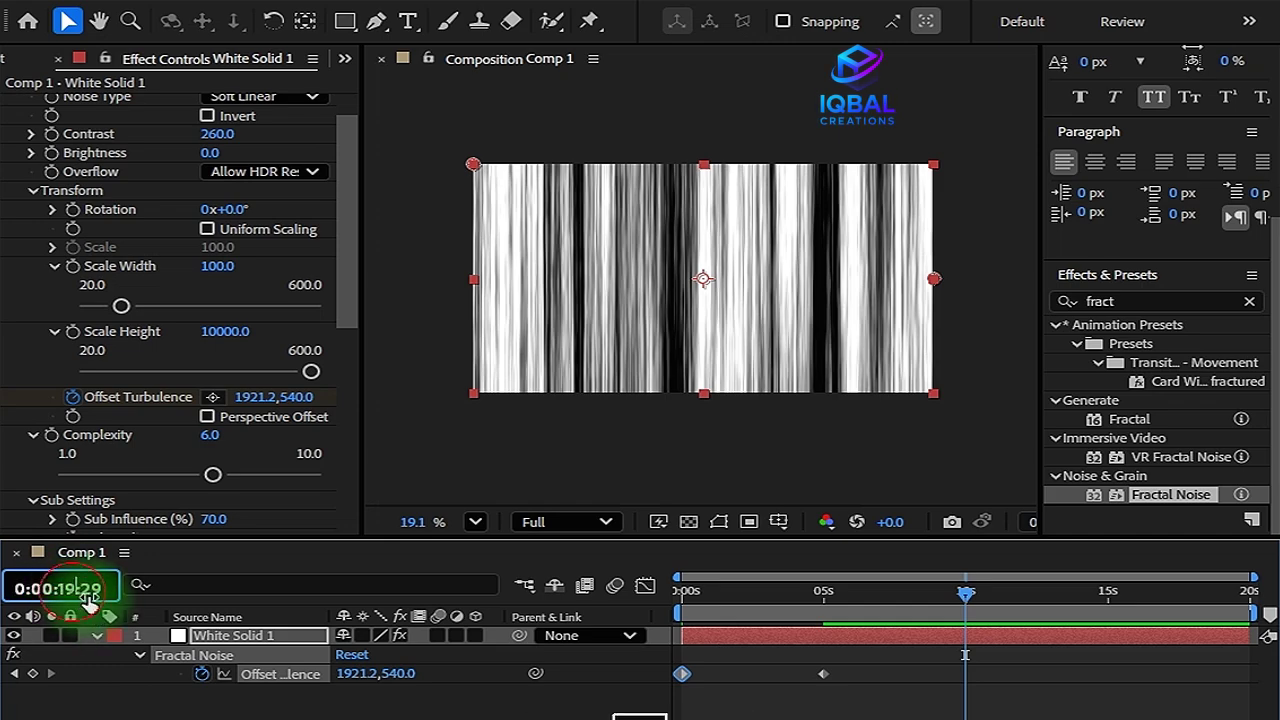
key(BackSpace)
text(0)
click(92, 588)
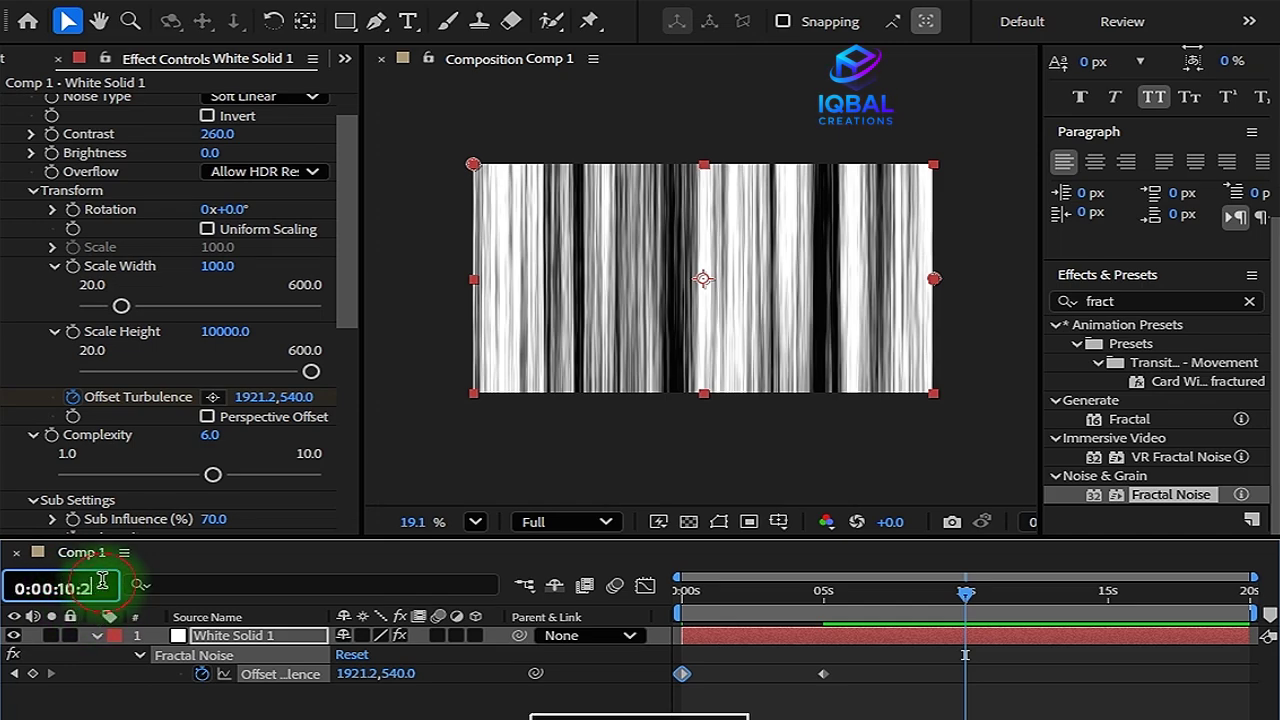
key(BackSpace)
key(BackSpace)
text(0)
key(Return)
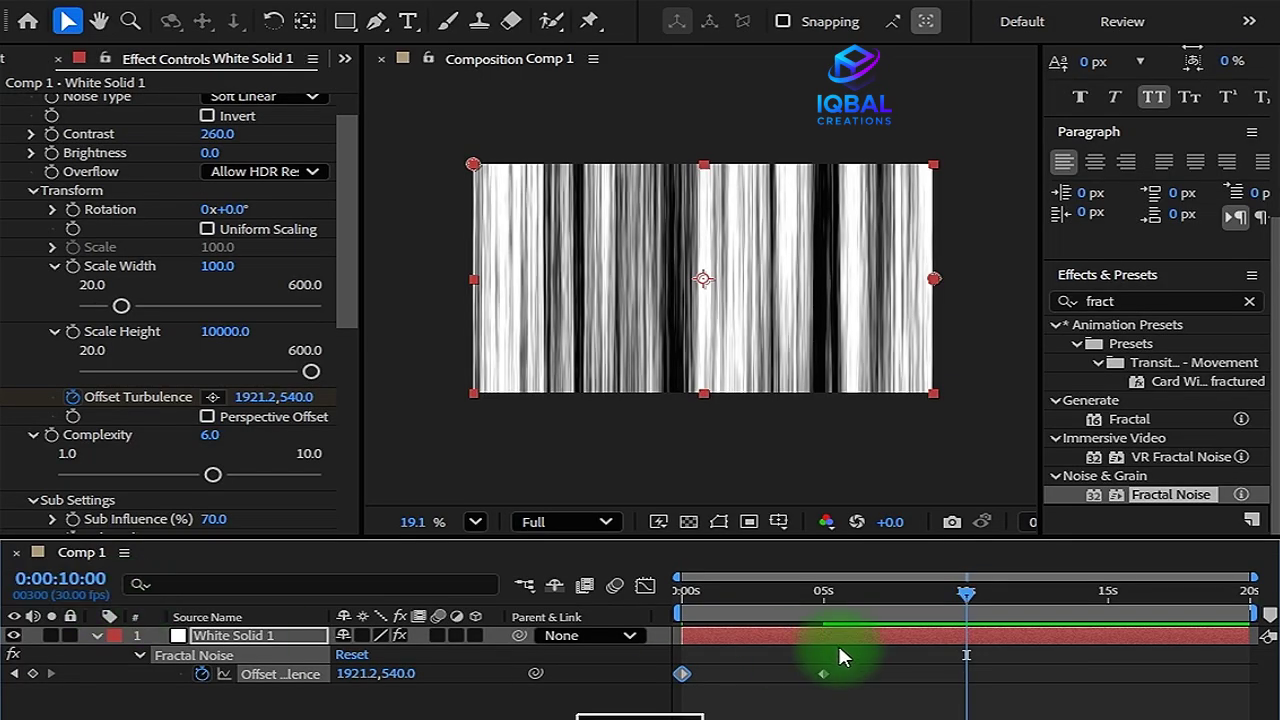
key(ctrl+c)
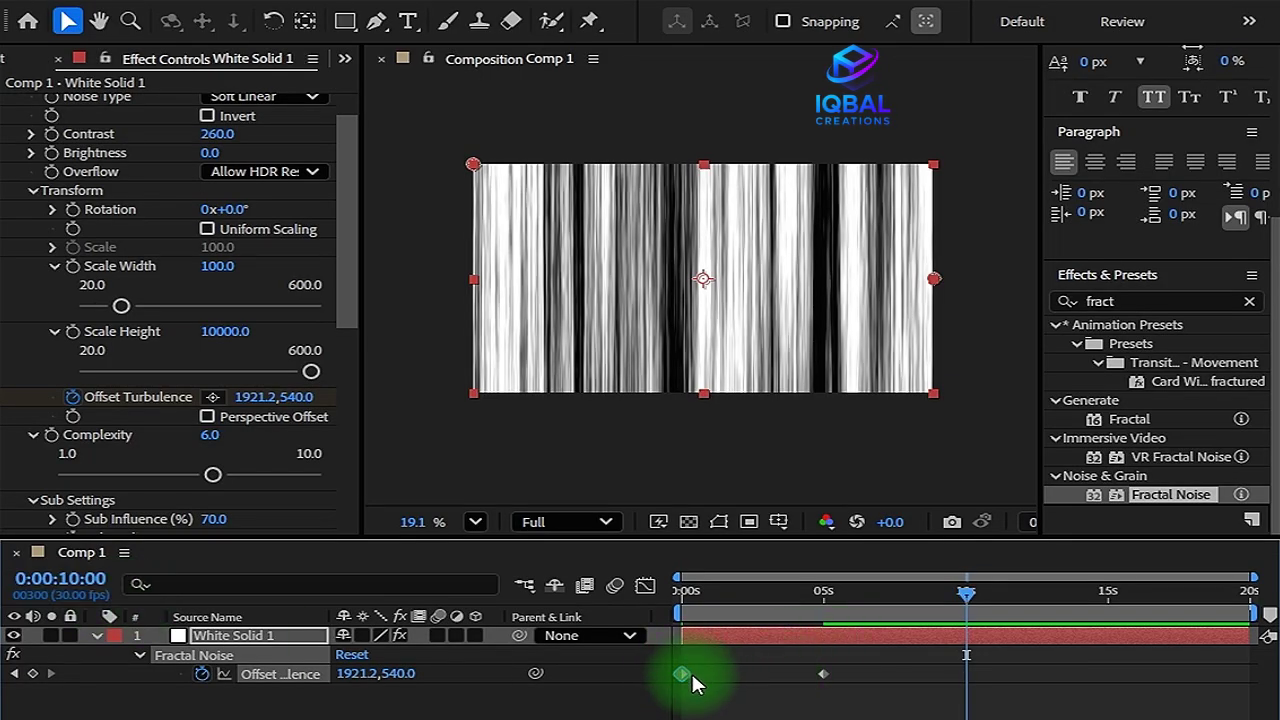
key(ctrl+v)
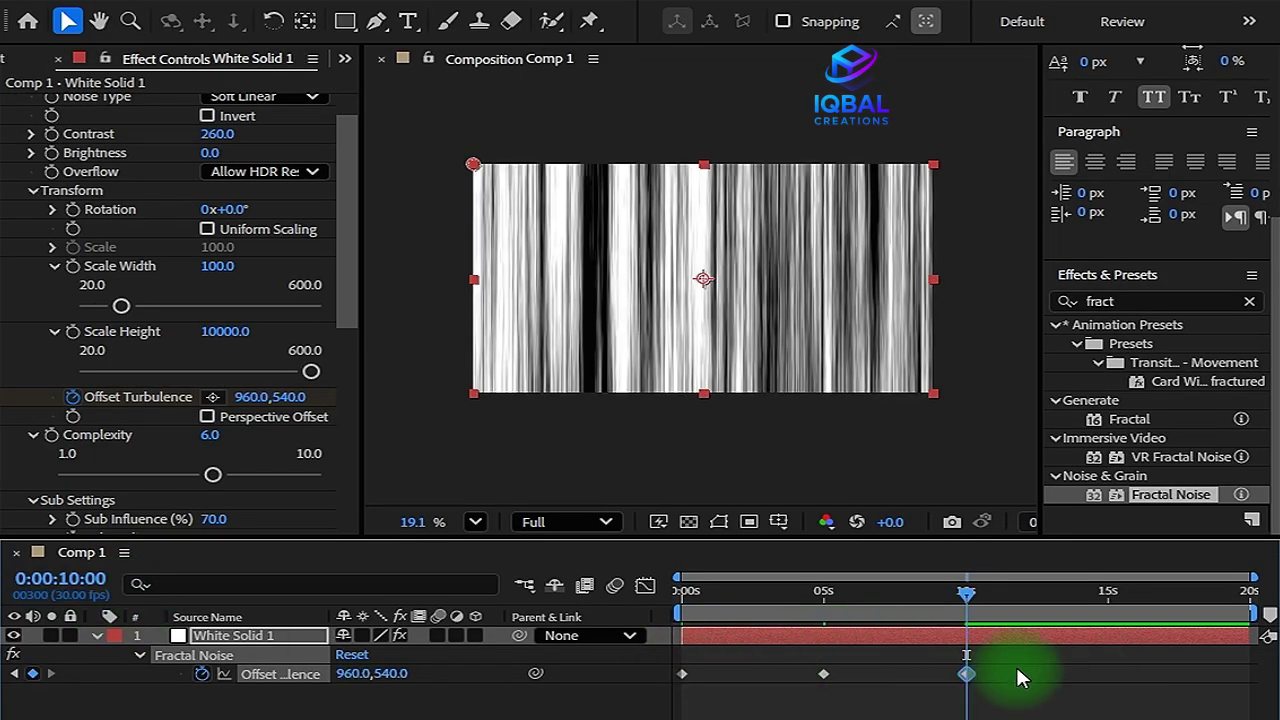
Collapse the Fractal Noise settings, search the effects for "turbu" and apply Turbulent Displace to the White Solid 1 layer.
scroll(49, 290, up, 1)
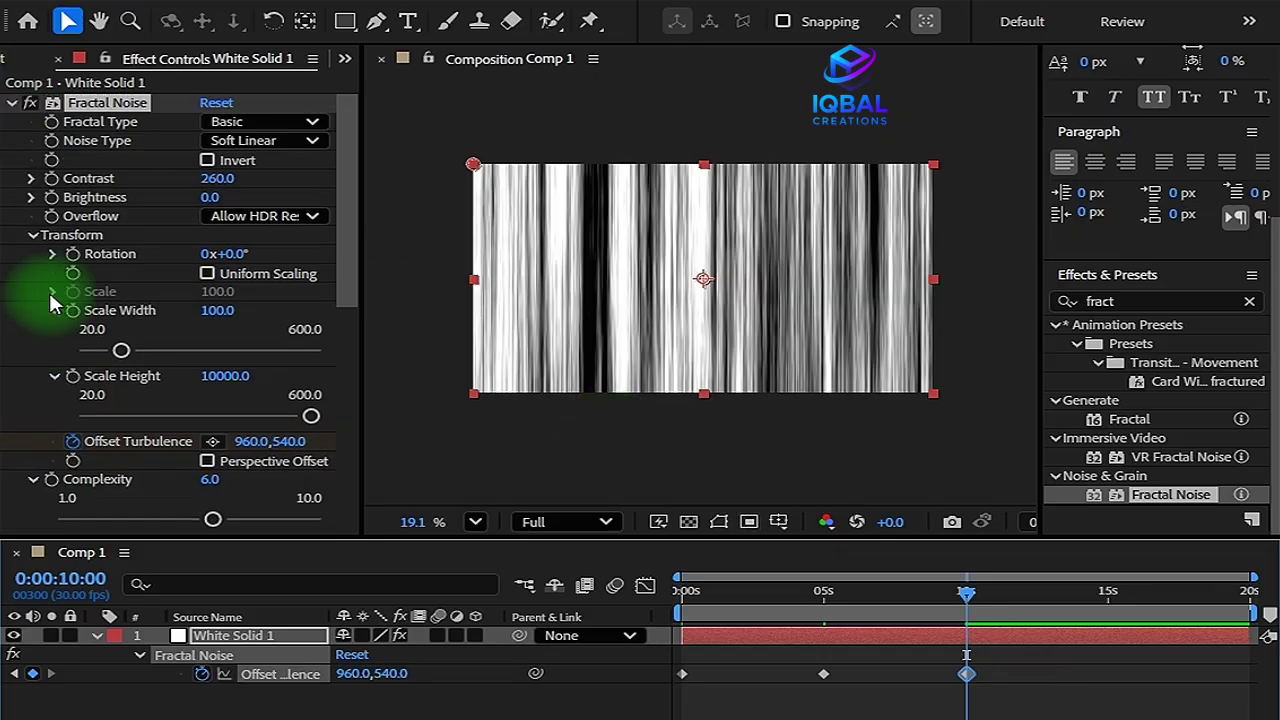
click(11, 104)
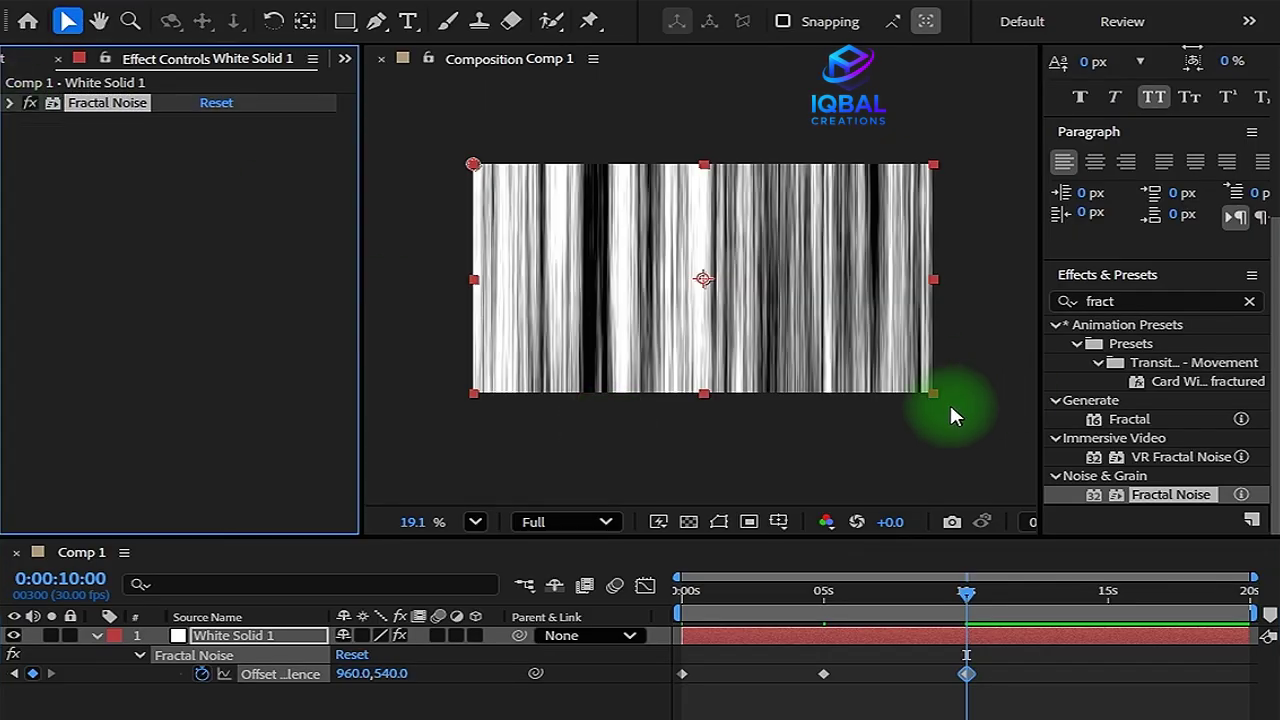
click(1250, 302)
click(1225, 292)
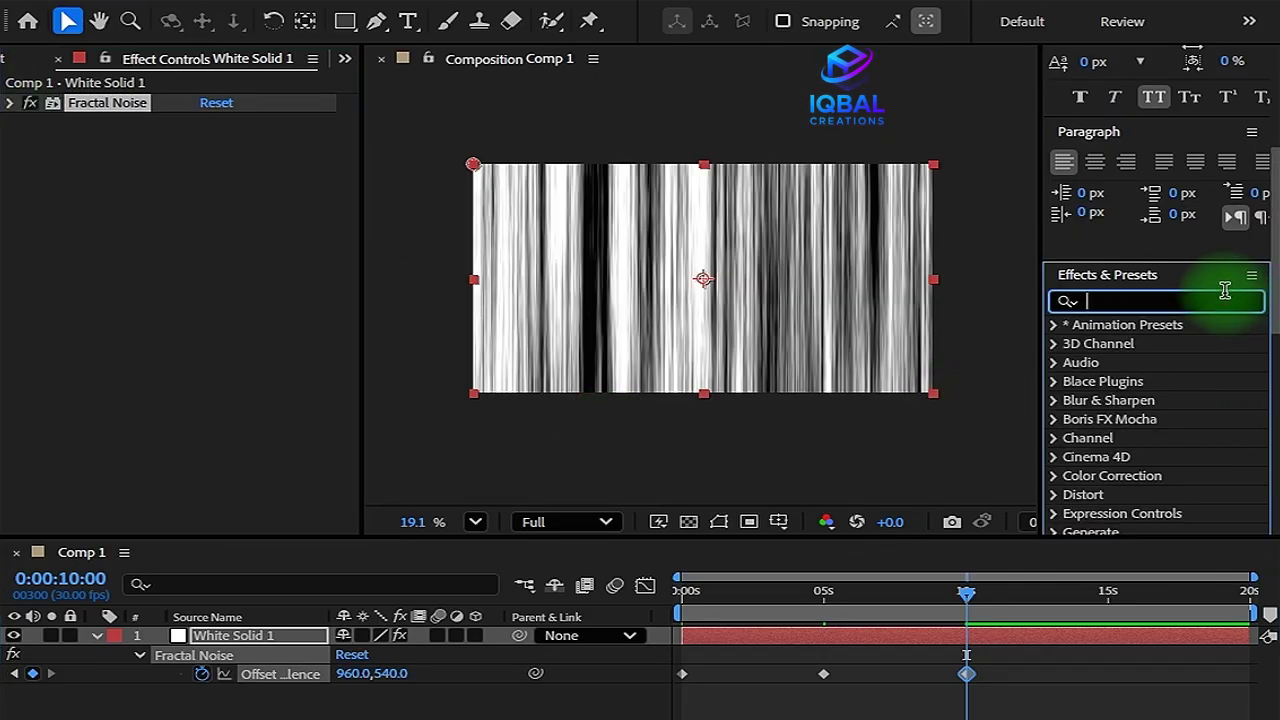
text(tur)
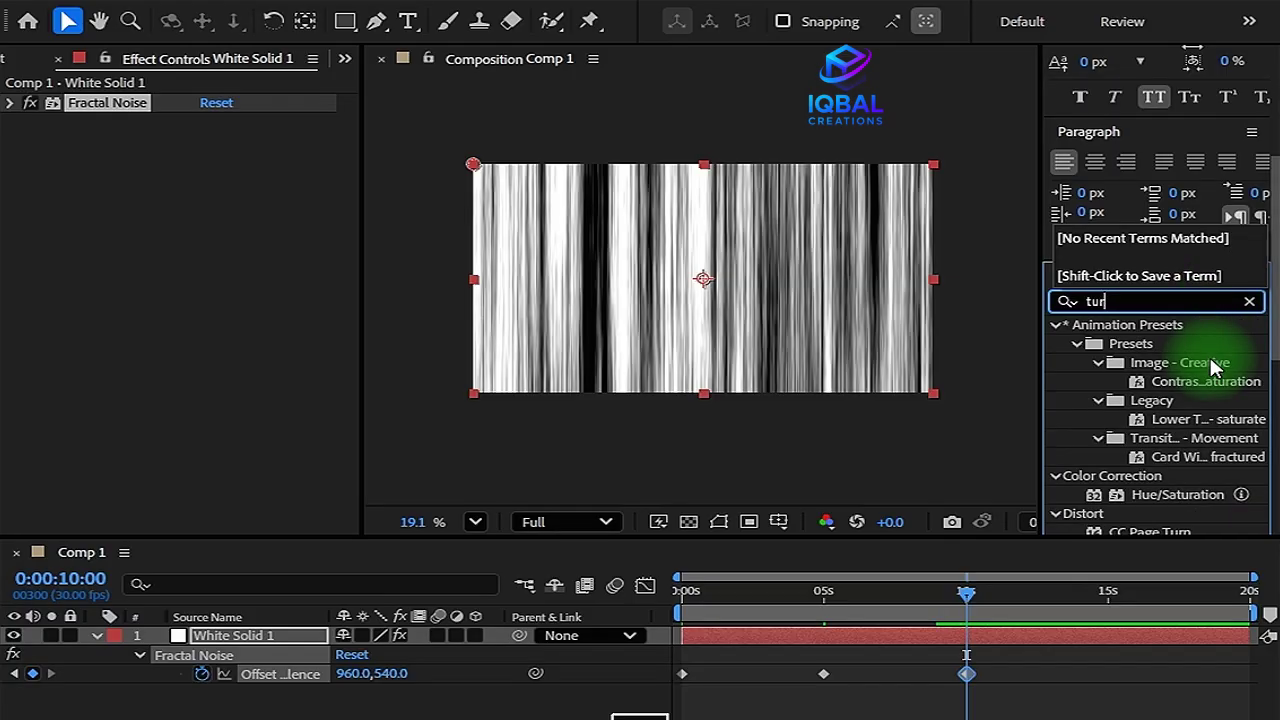
text(bu)
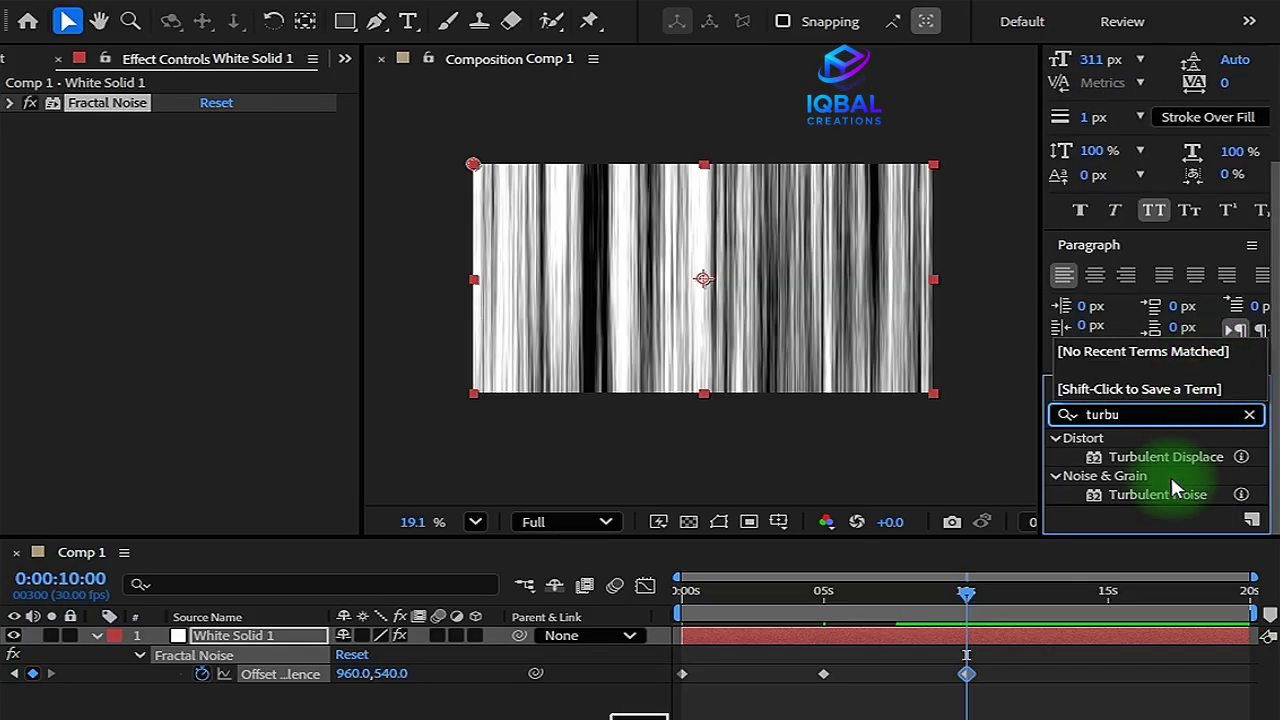
click(1150, 496)
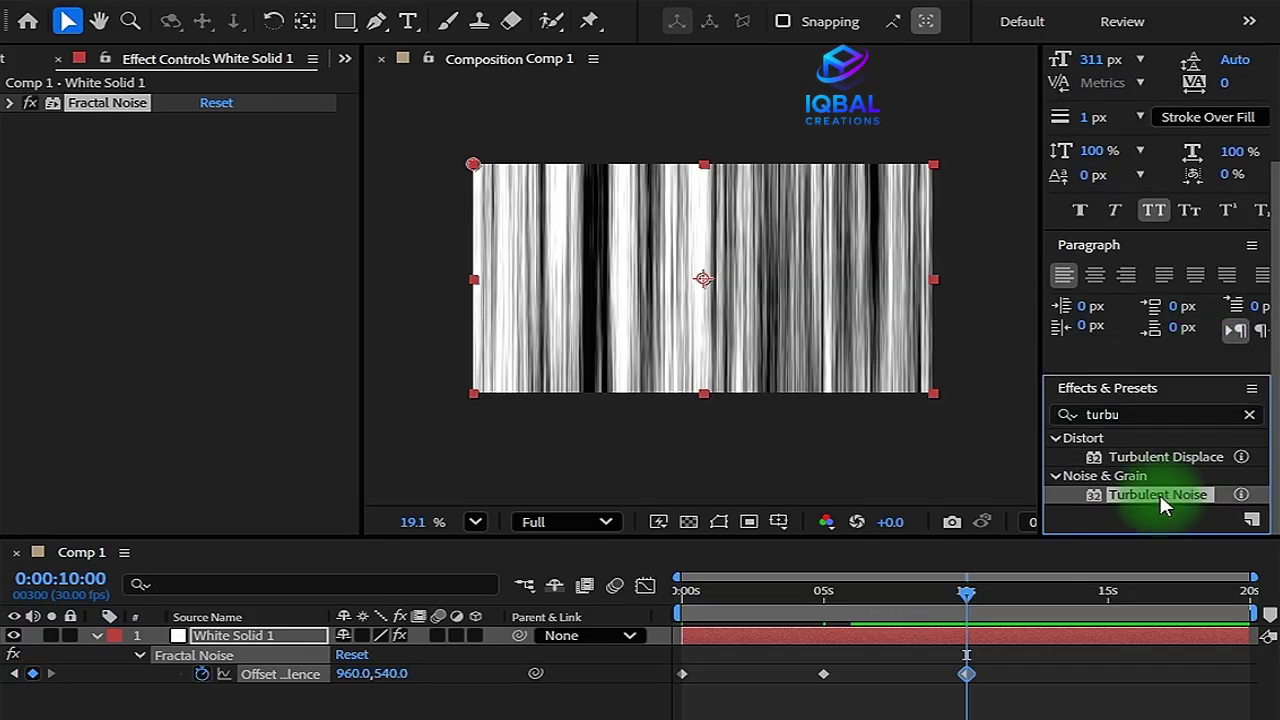
click(1128, 497)
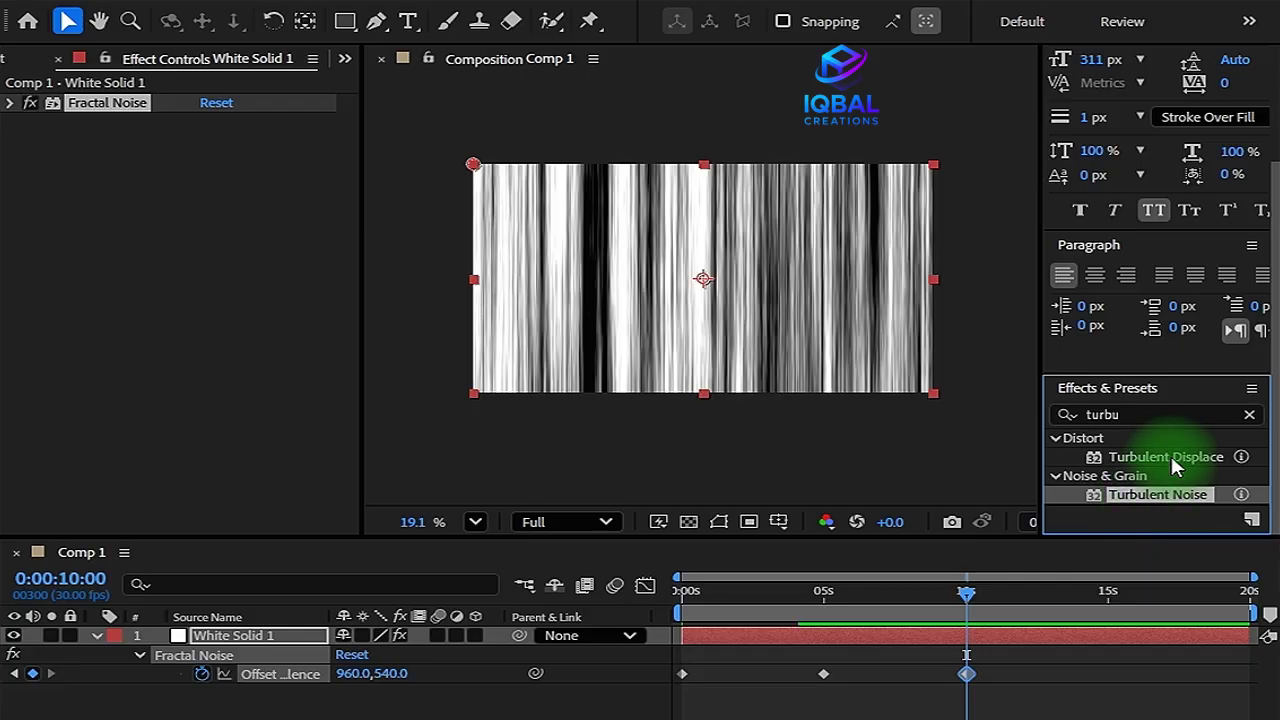
drag(1172, 456, 882, 648)
click(965, 658)
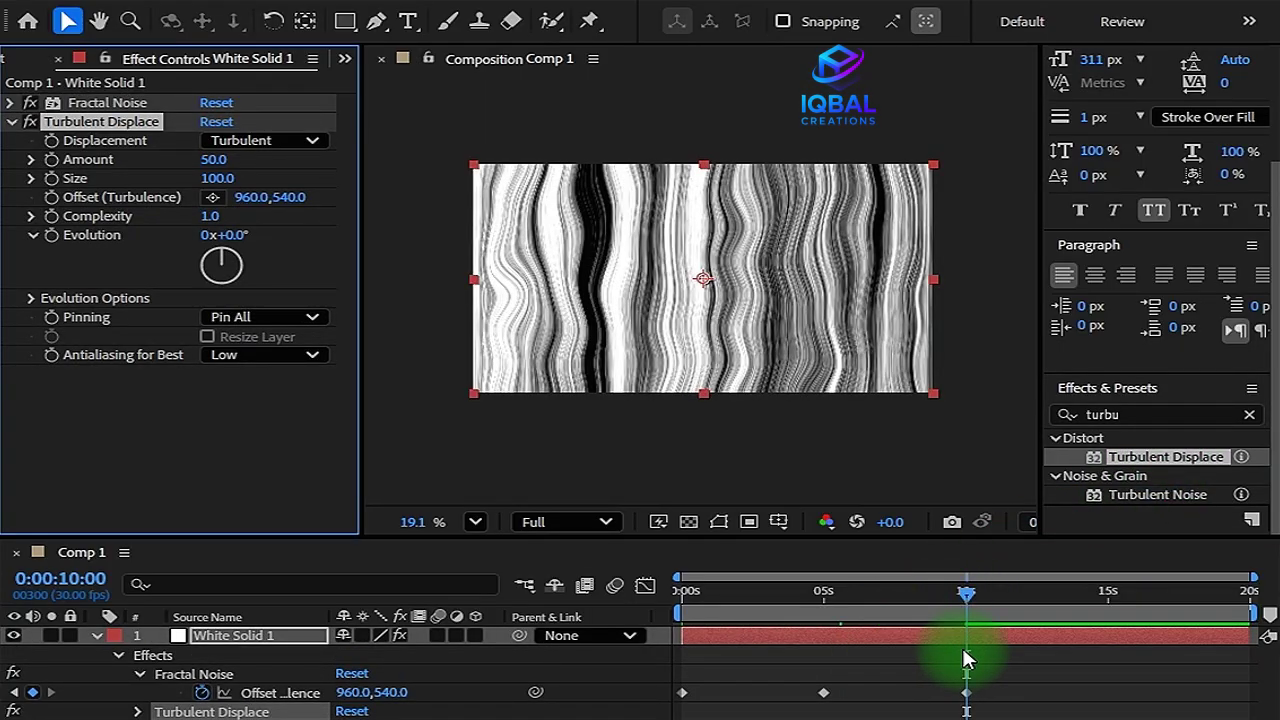
Try a Size of 250 and an Amount of 250 for the Turbulent Displace effect at 0:00:01:24.
scroll(833, 390, up, 2)
scroll(833, 390, down, 2)
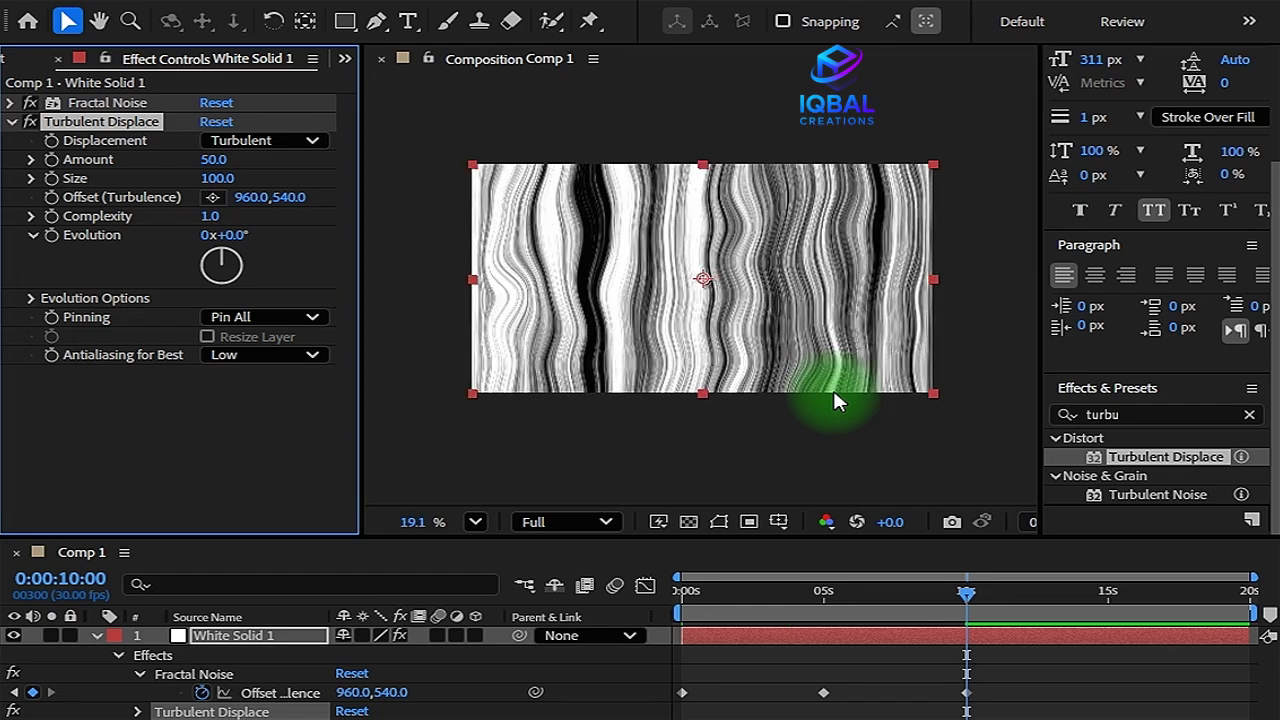
drag(965, 598, 733, 670)
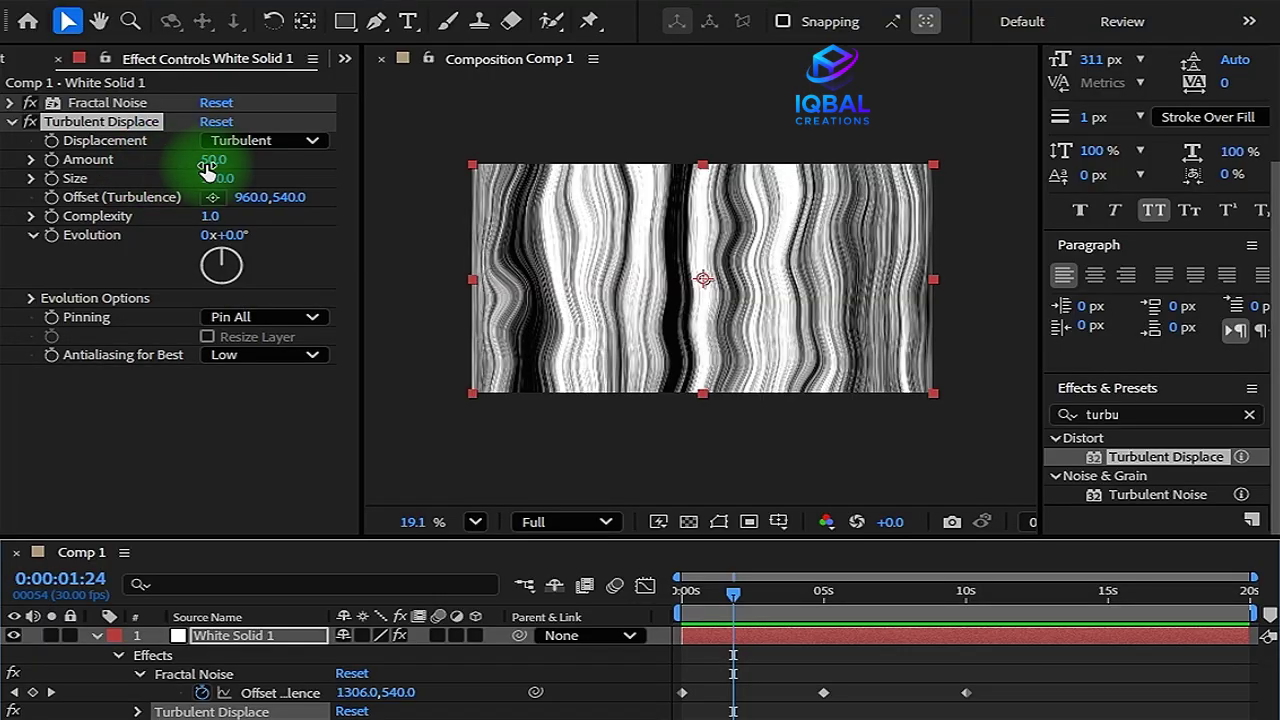
drag(213, 160, 610, 143)
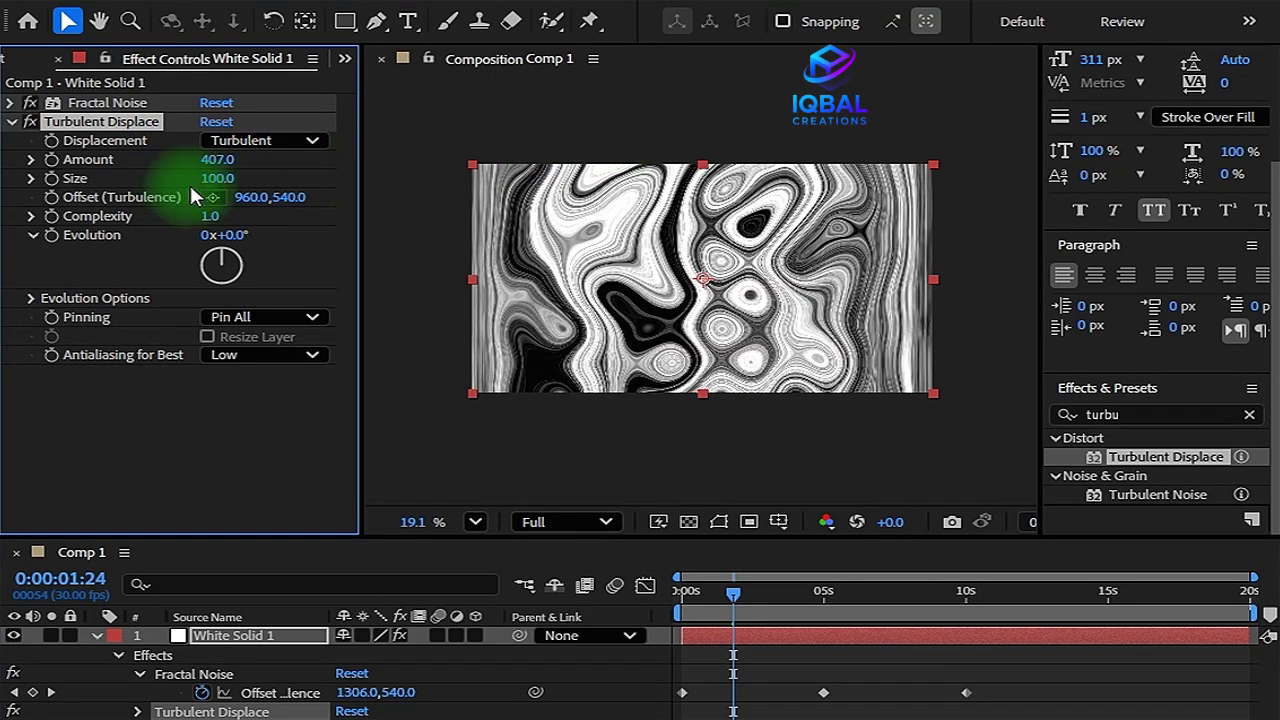
mouse_move(214, 178)
mouse_down()
mouse_move(300, 177)
mouse_move(222, 182)
mouse_up()
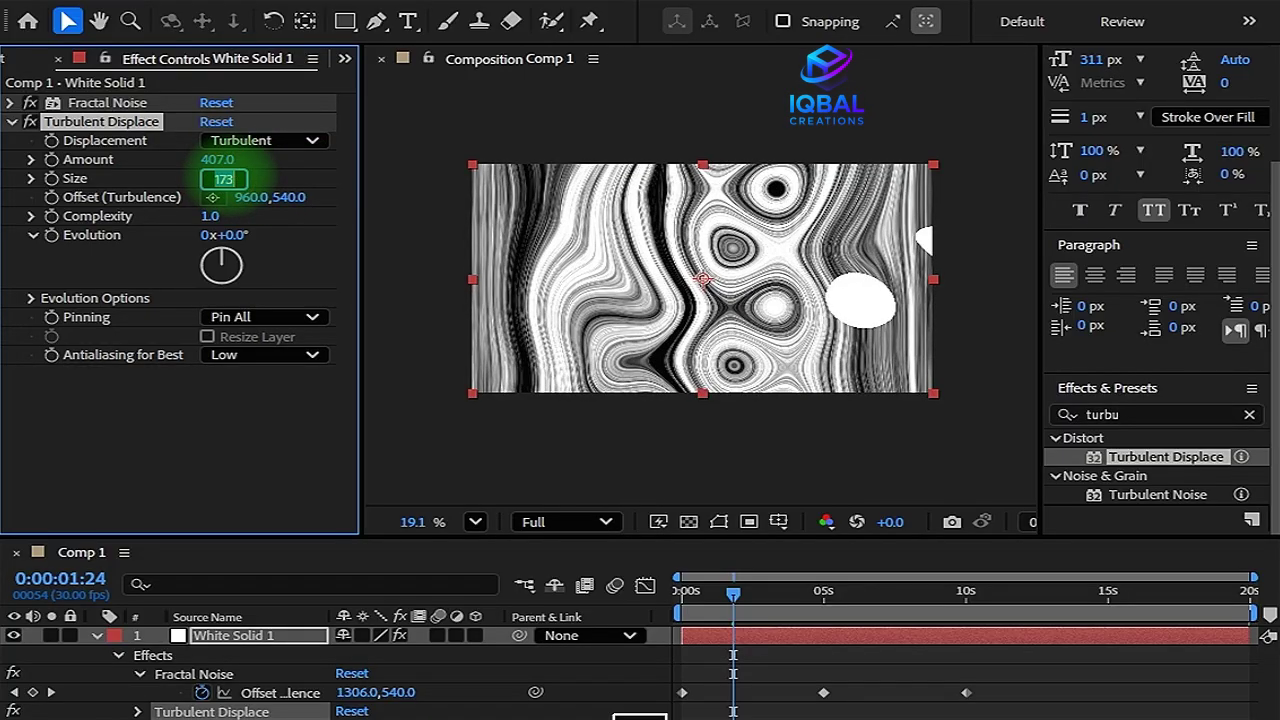
key(Return)
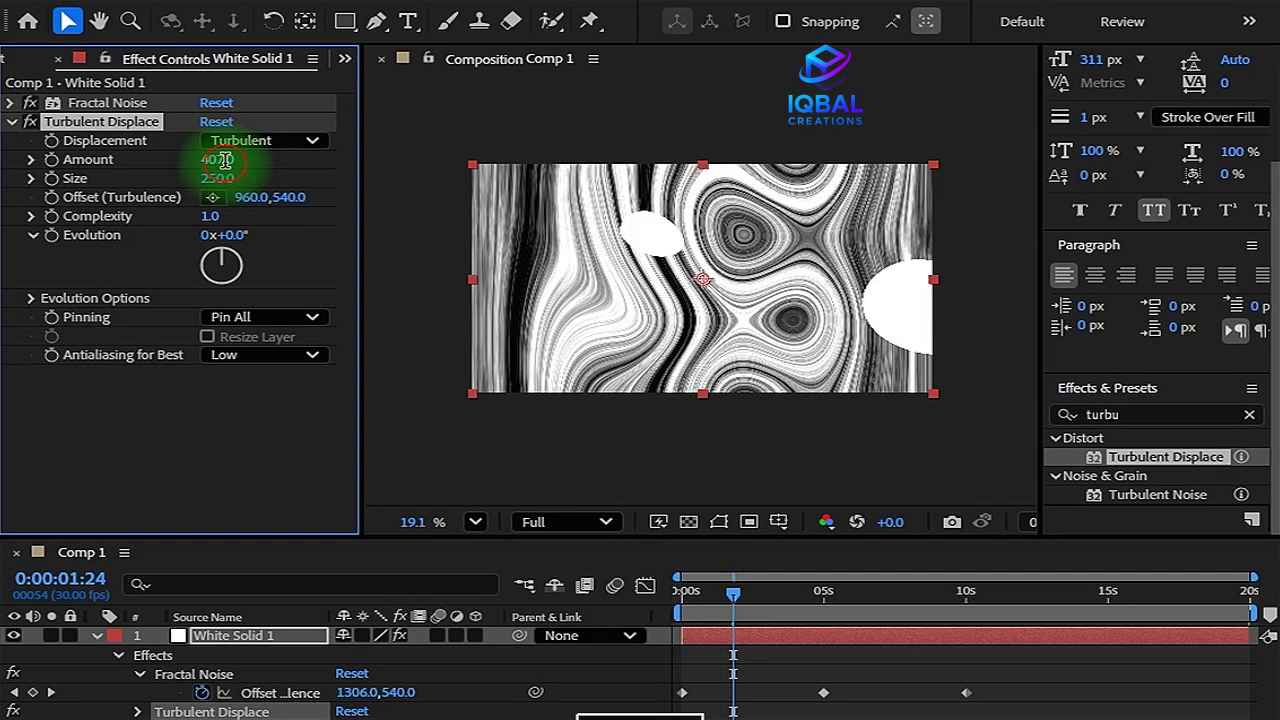
click(224, 160)
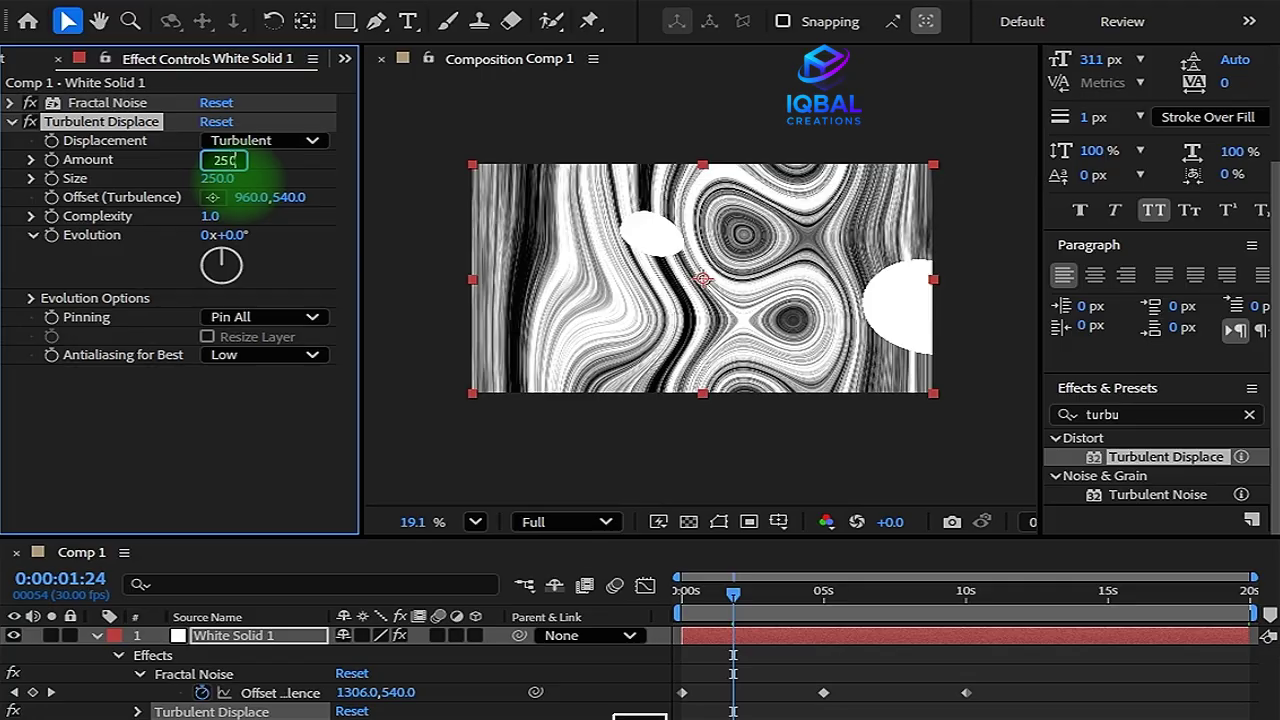
text(250)
key(Return)
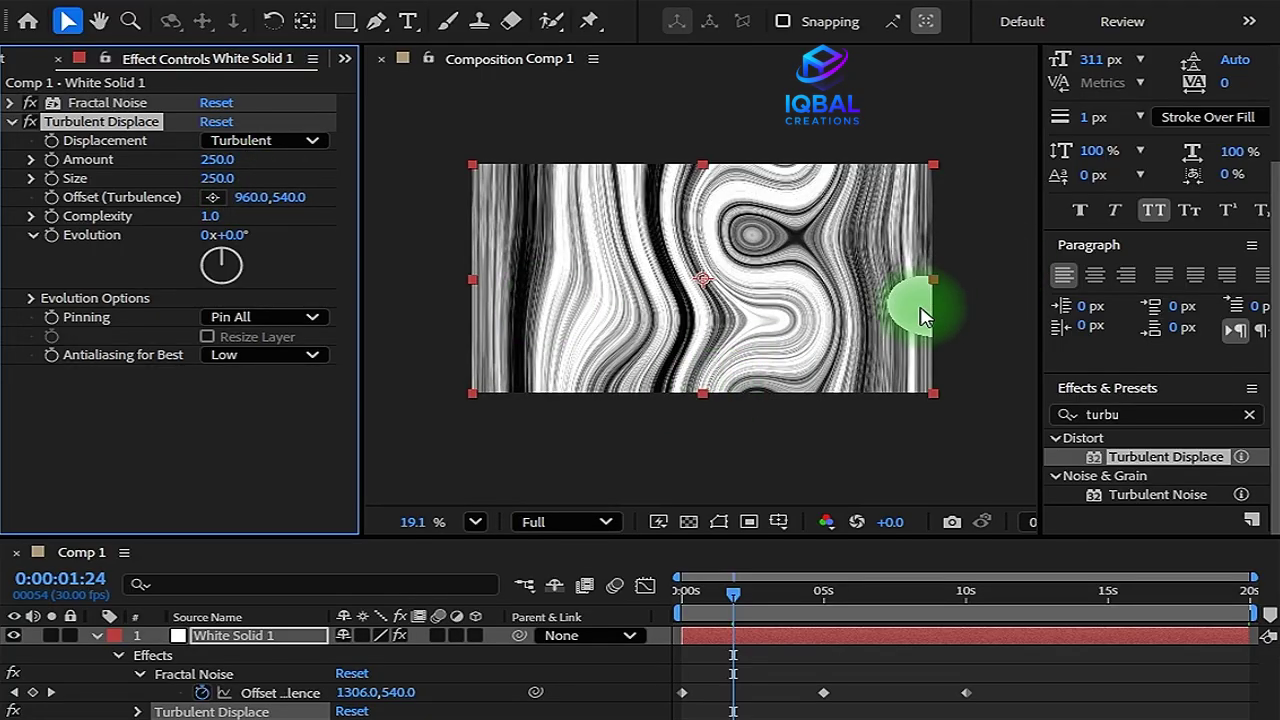
Set the Turbulent Displace Size to 200 and its Amount to 220.
drag(216, 178, 105, 203)
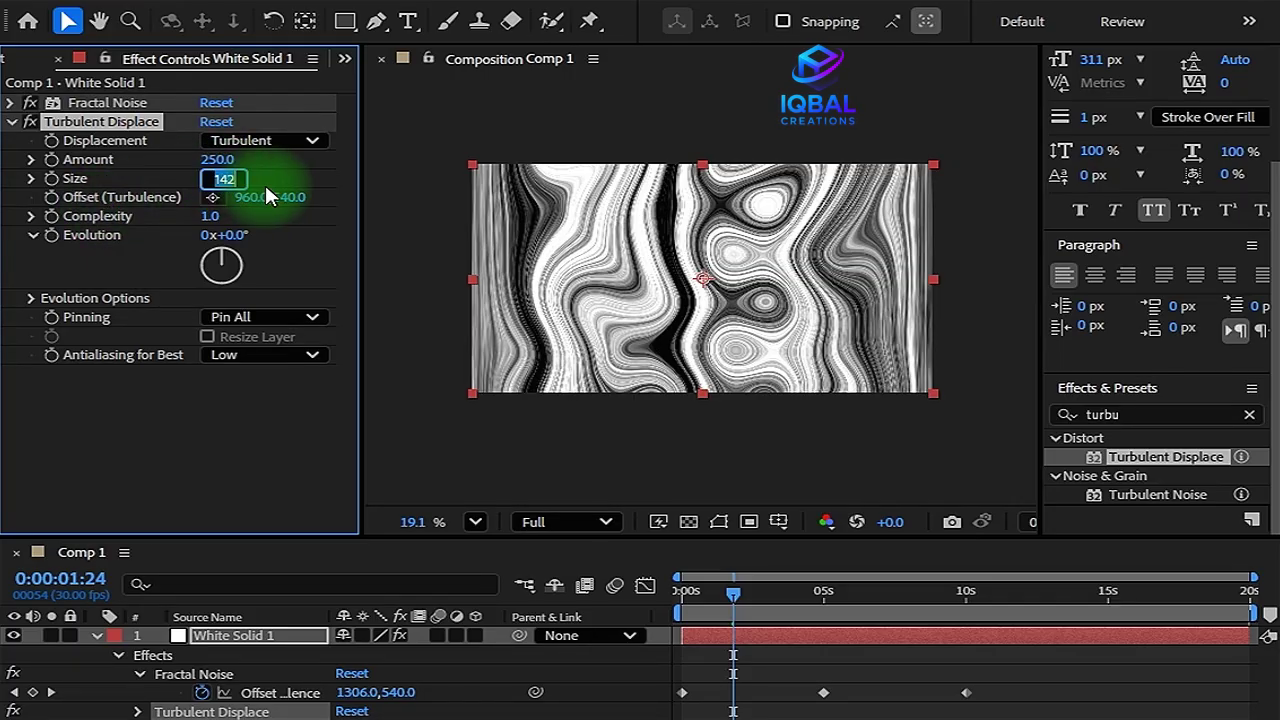
text(22)
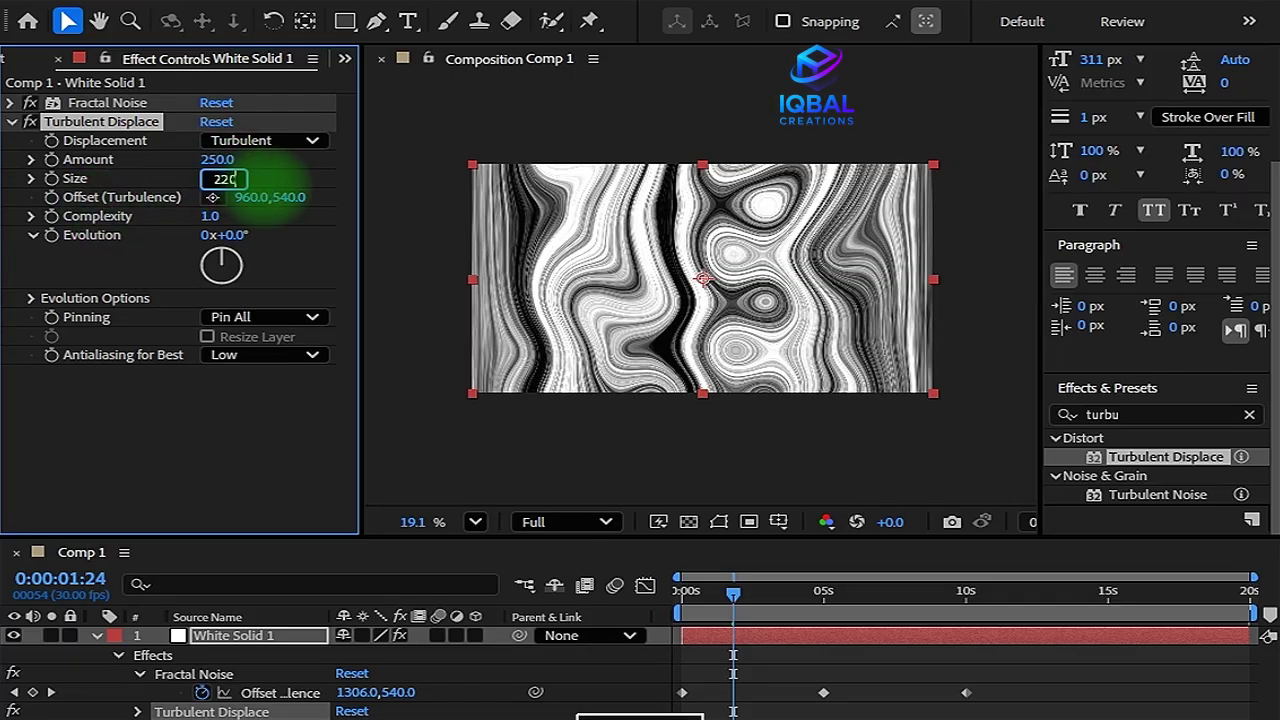
text(0)
key(Return)
click(240, 178)
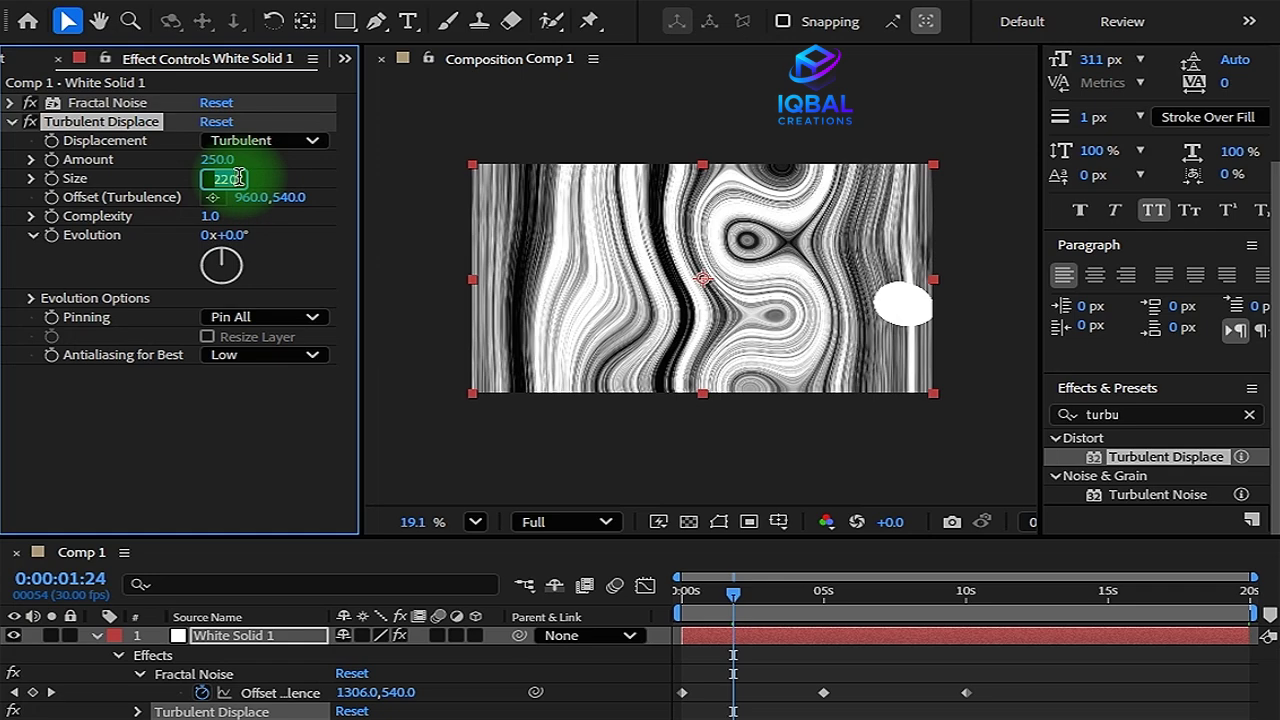
text(200)
key(Return)
click(220, 160)
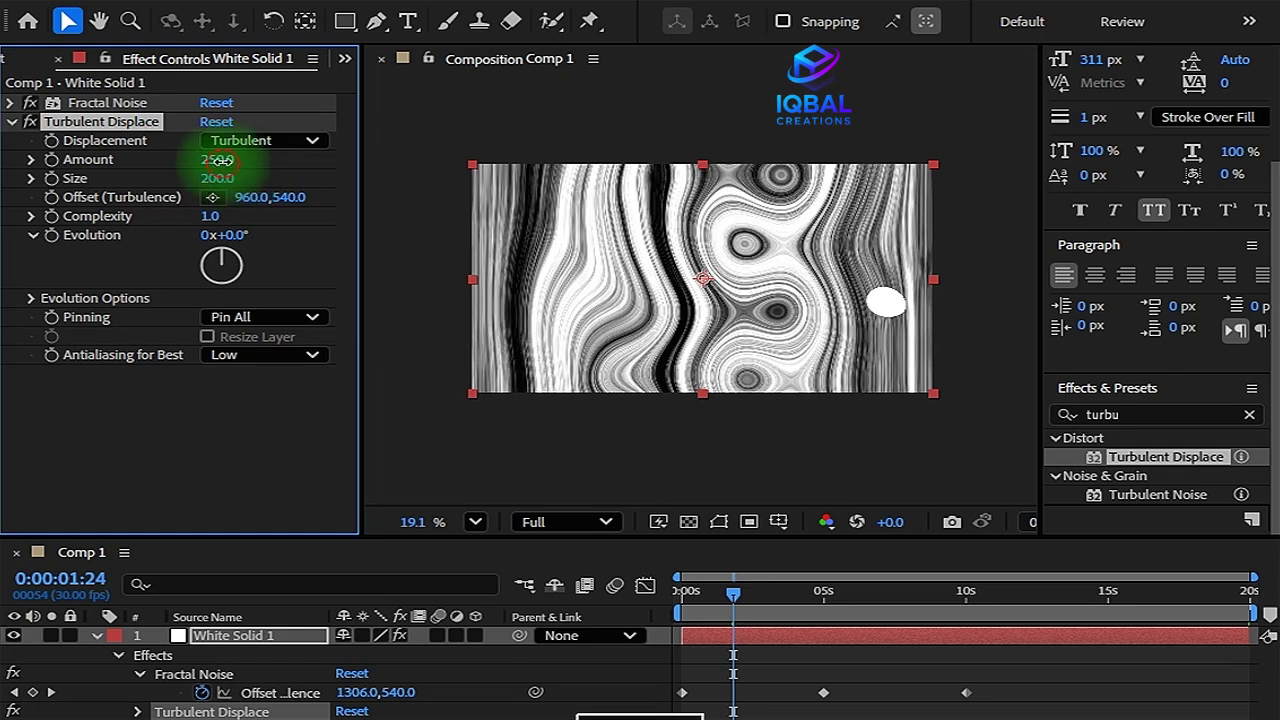
text(220)
key(Return)
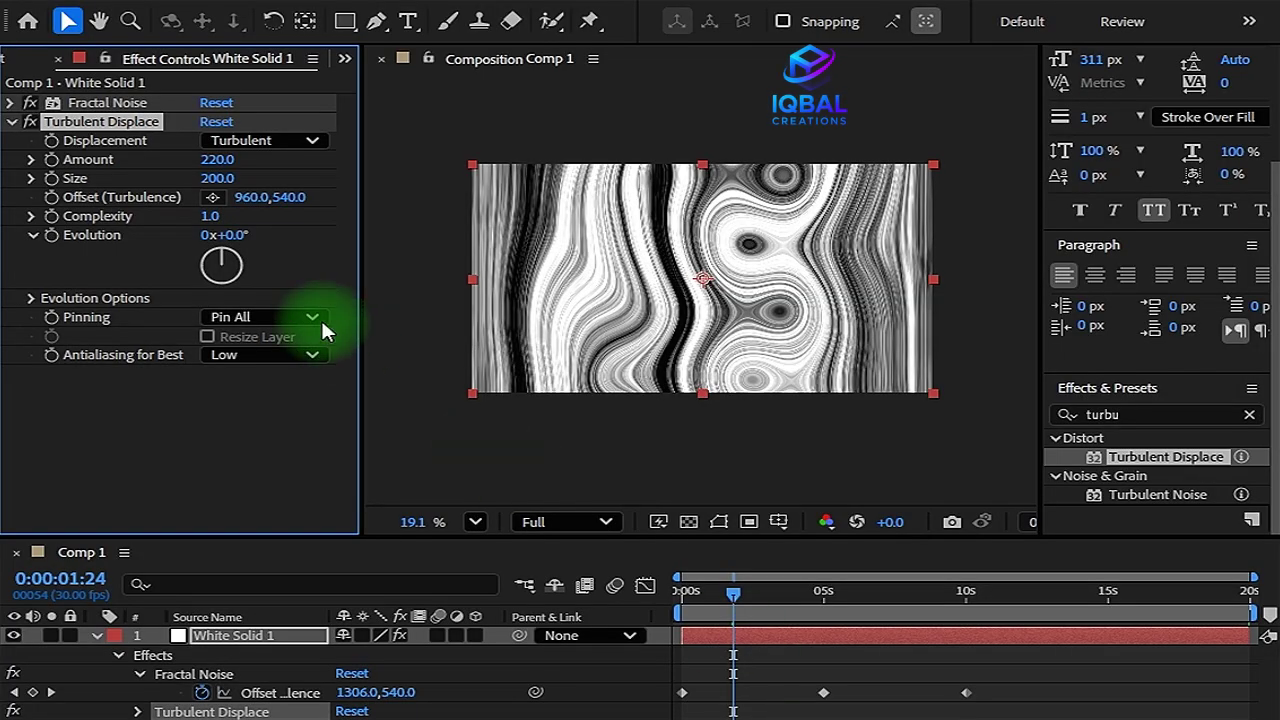
Keyframe the Turbulent Displace Evolution from 0x+0.0° at 0 seconds to 1x+0.0° at 0:00:05:00.
click(811, 645)
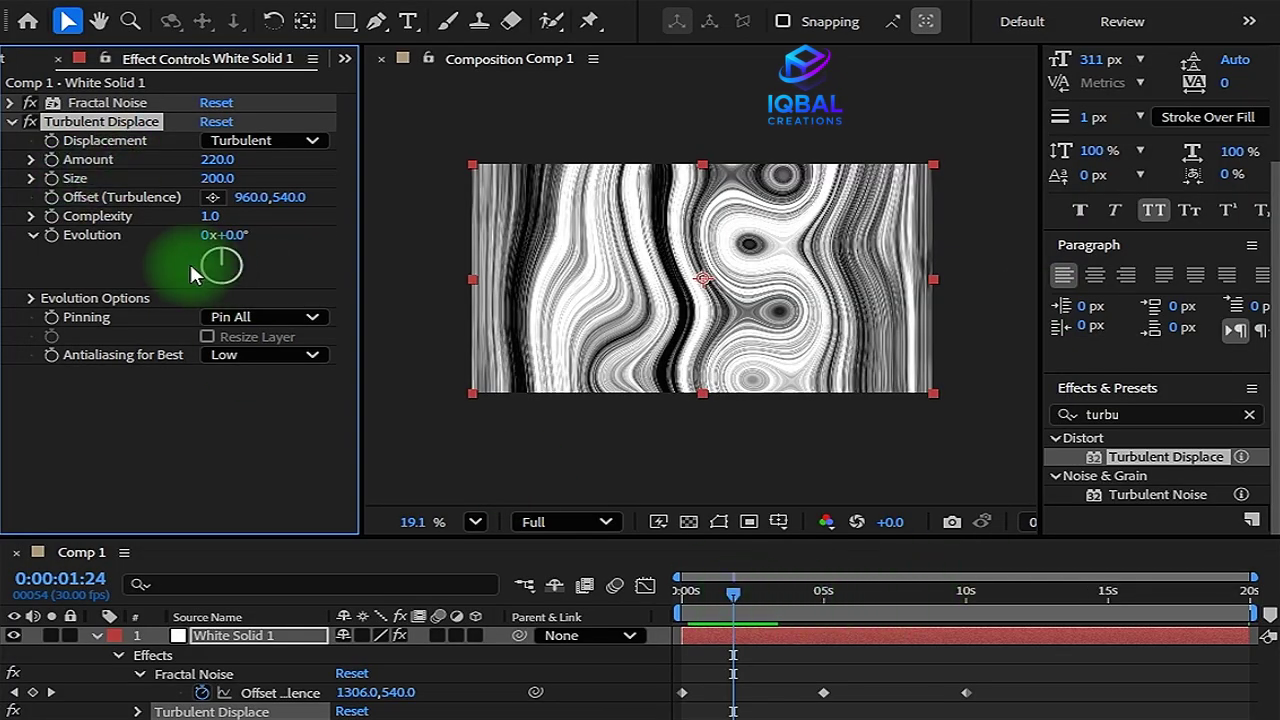
click(729, 614)
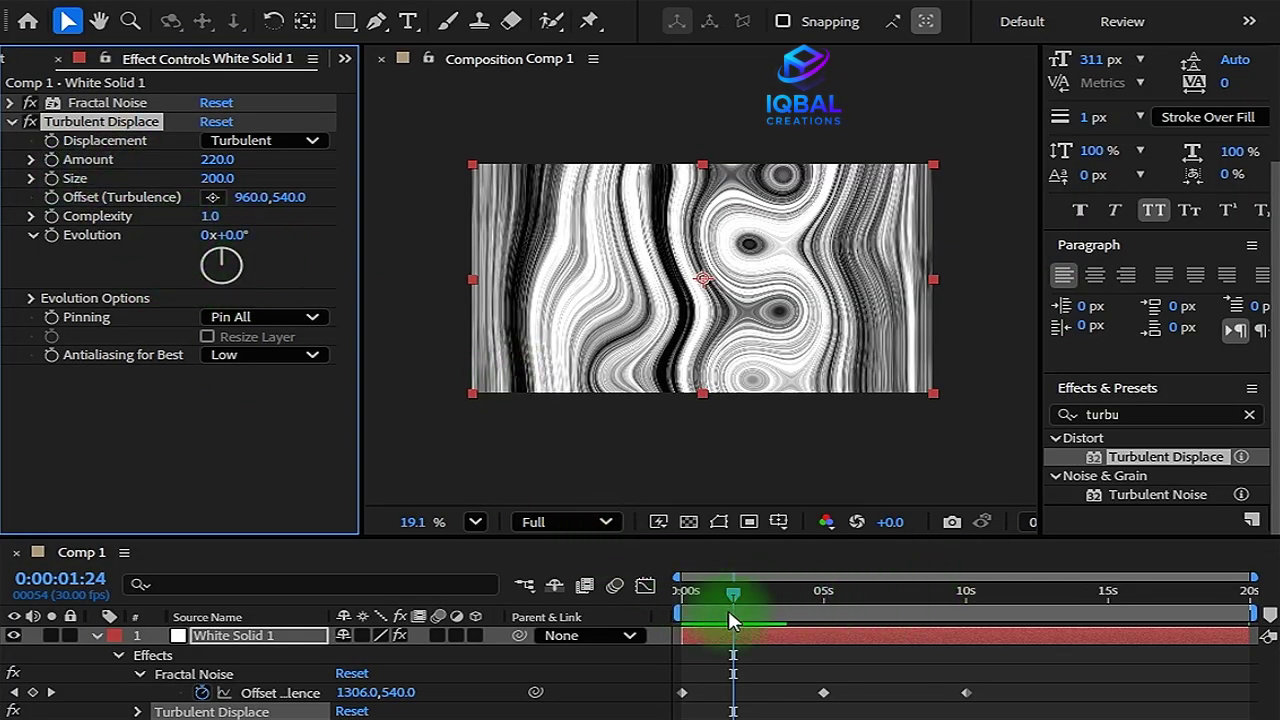
drag(731, 592, 590, 628)
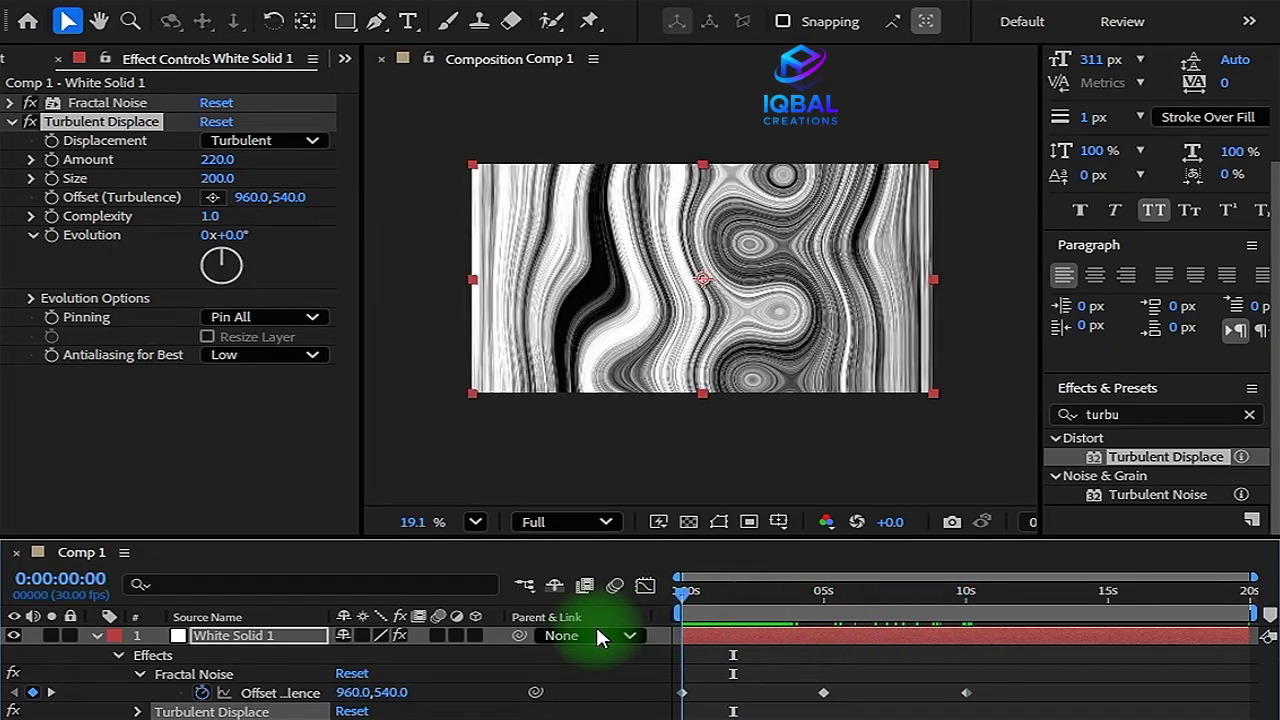
click(52, 235)
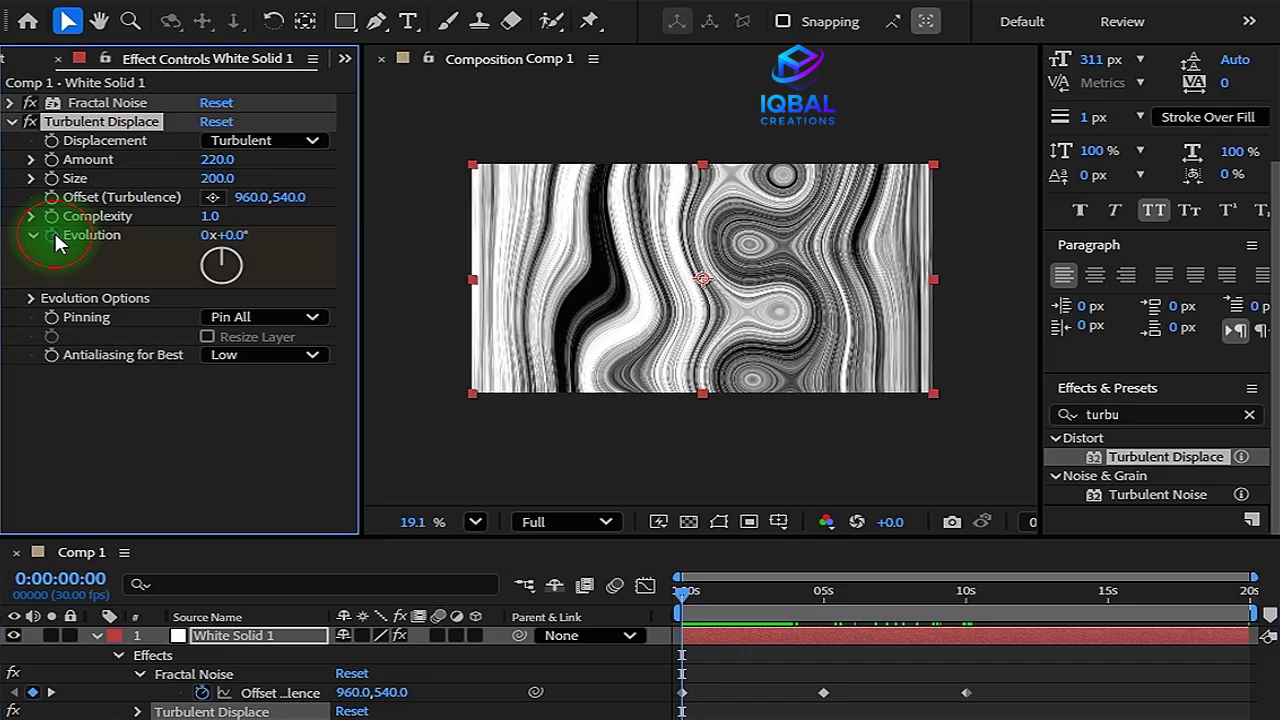
click(730, 672)
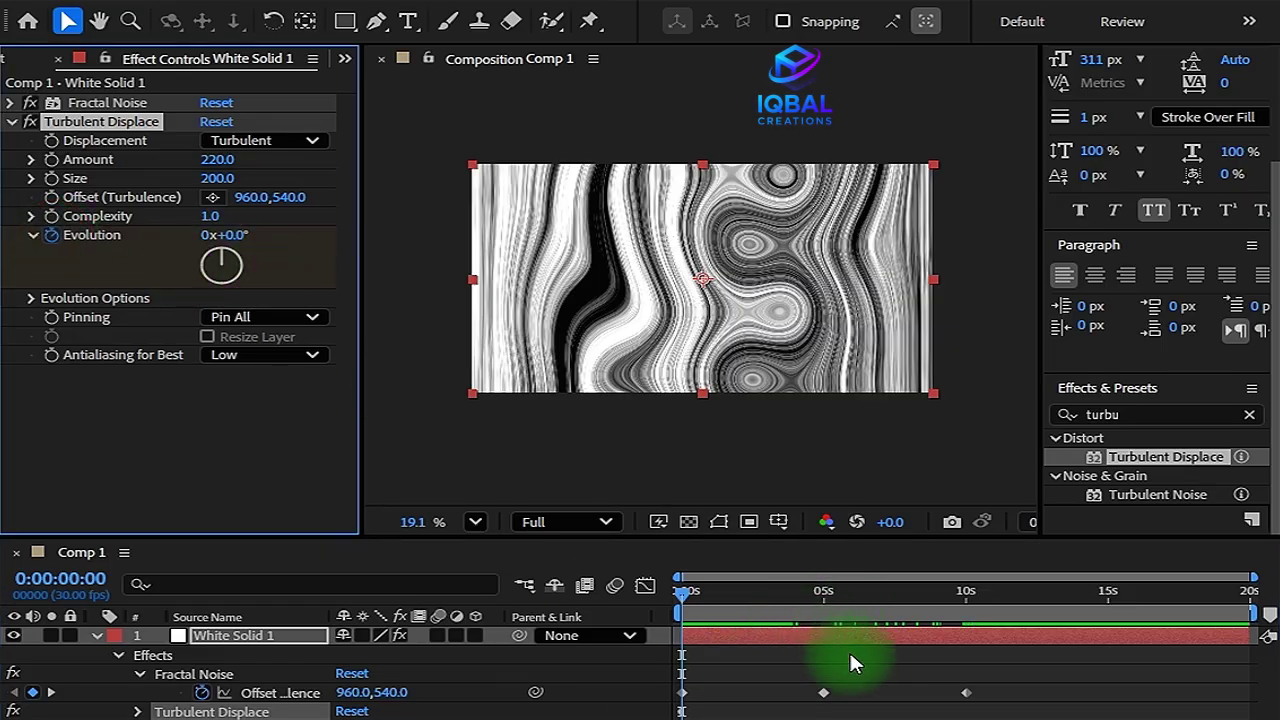
key(k)
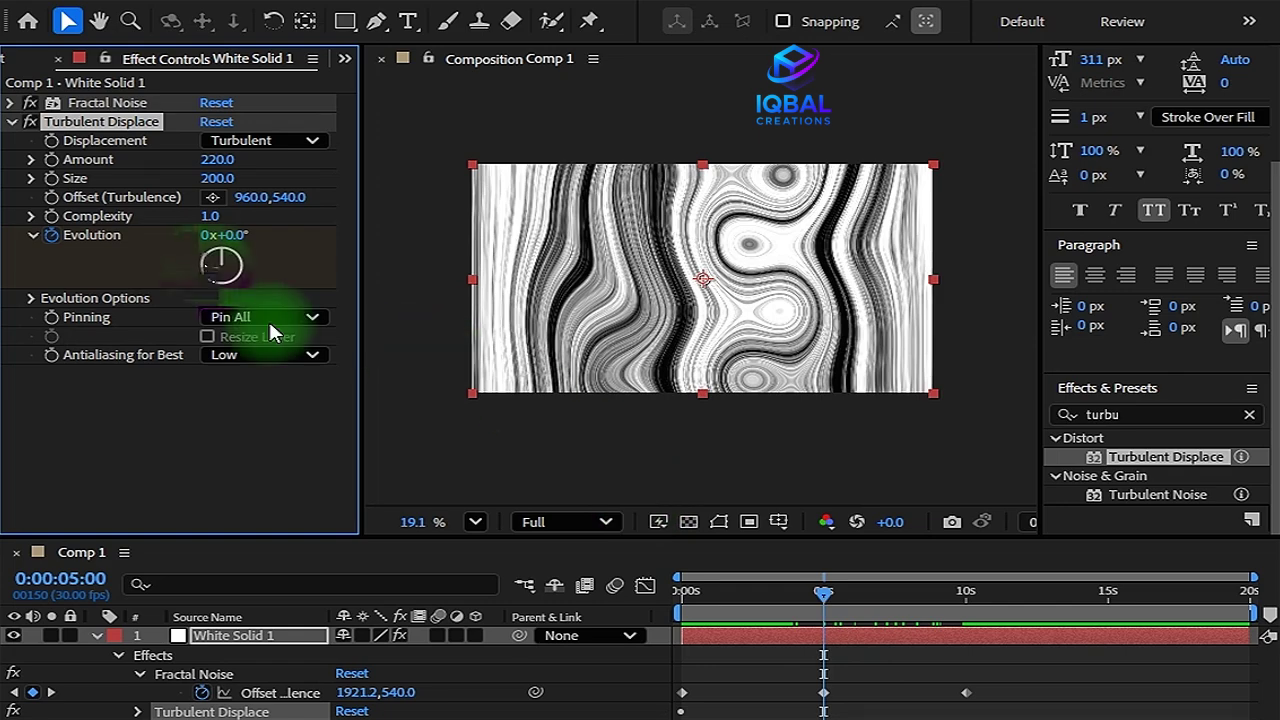
click(212, 234)
text(1)
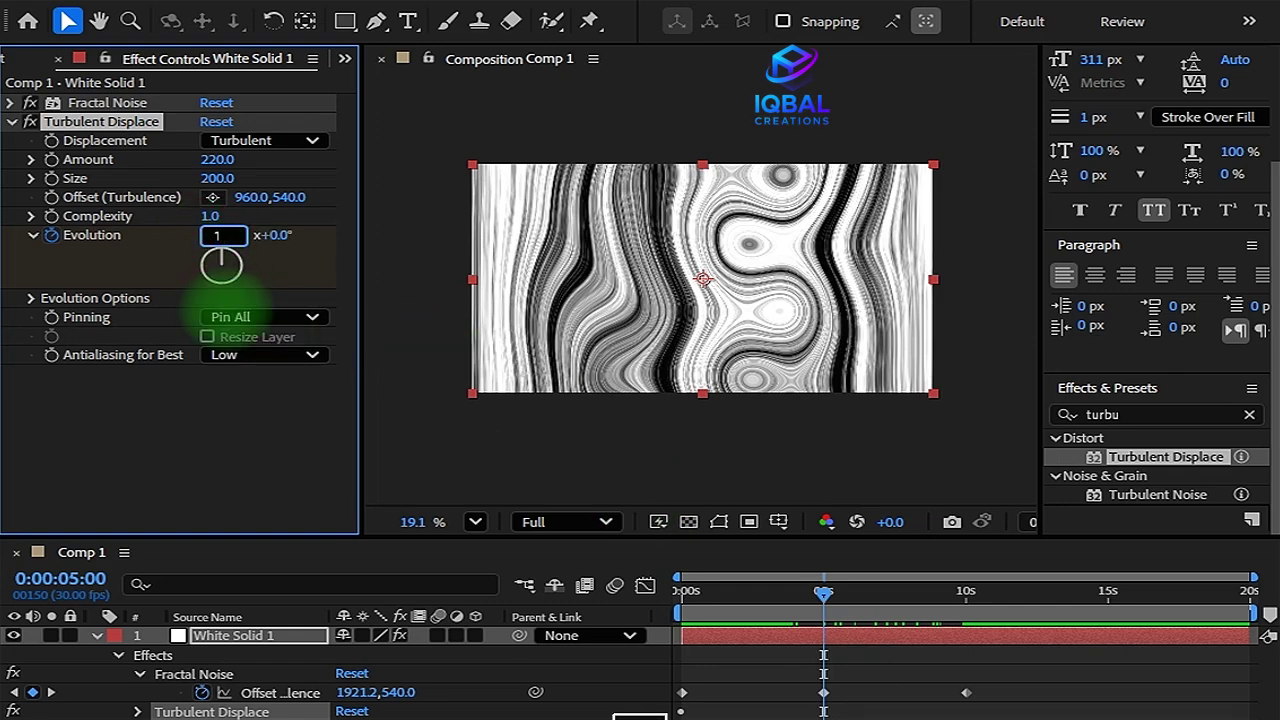
click(752, 524)
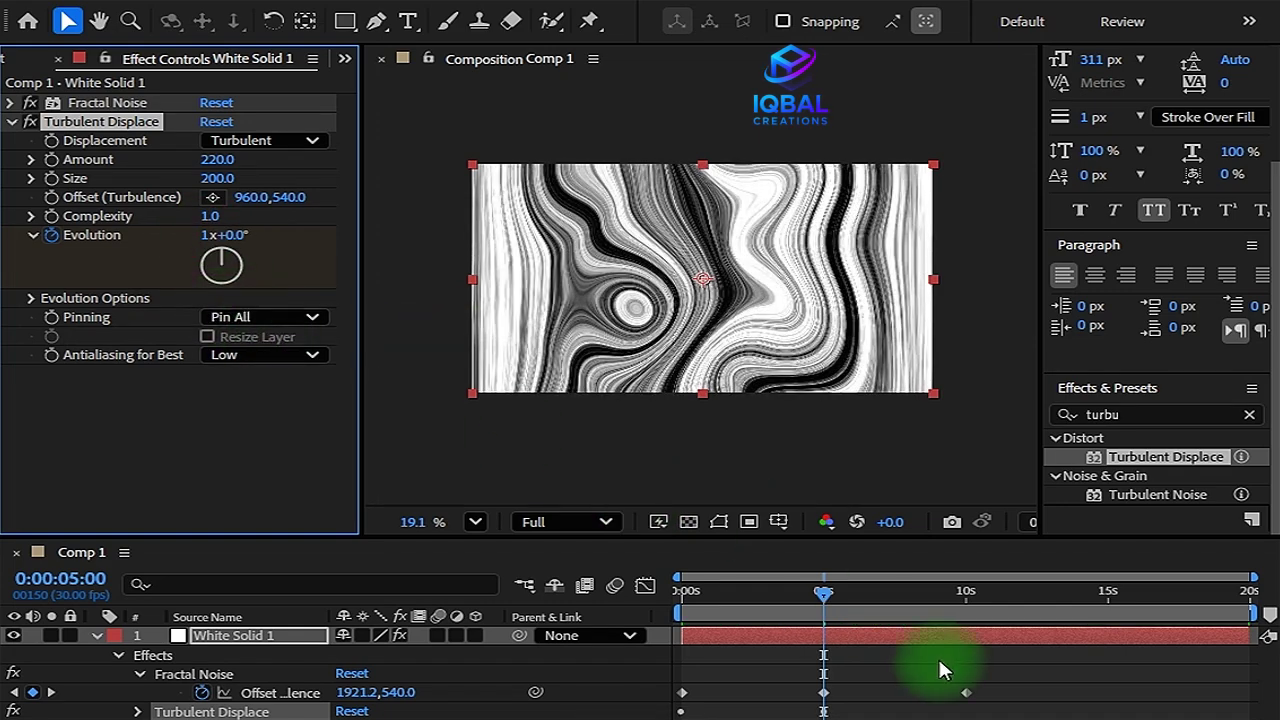
Reveal the solid's keyframed properties and copy the first Evolution keyframe to 0:00:10:00.
key(k)
click(682, 692)
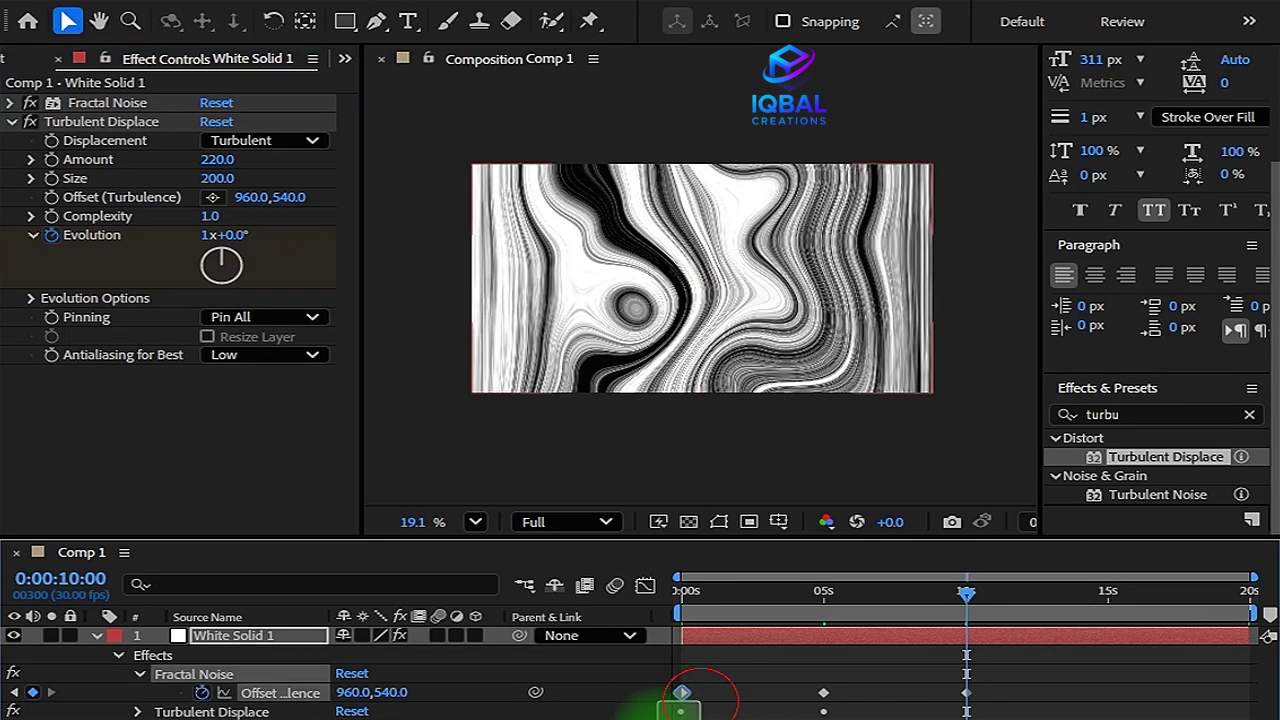
click(775, 636)
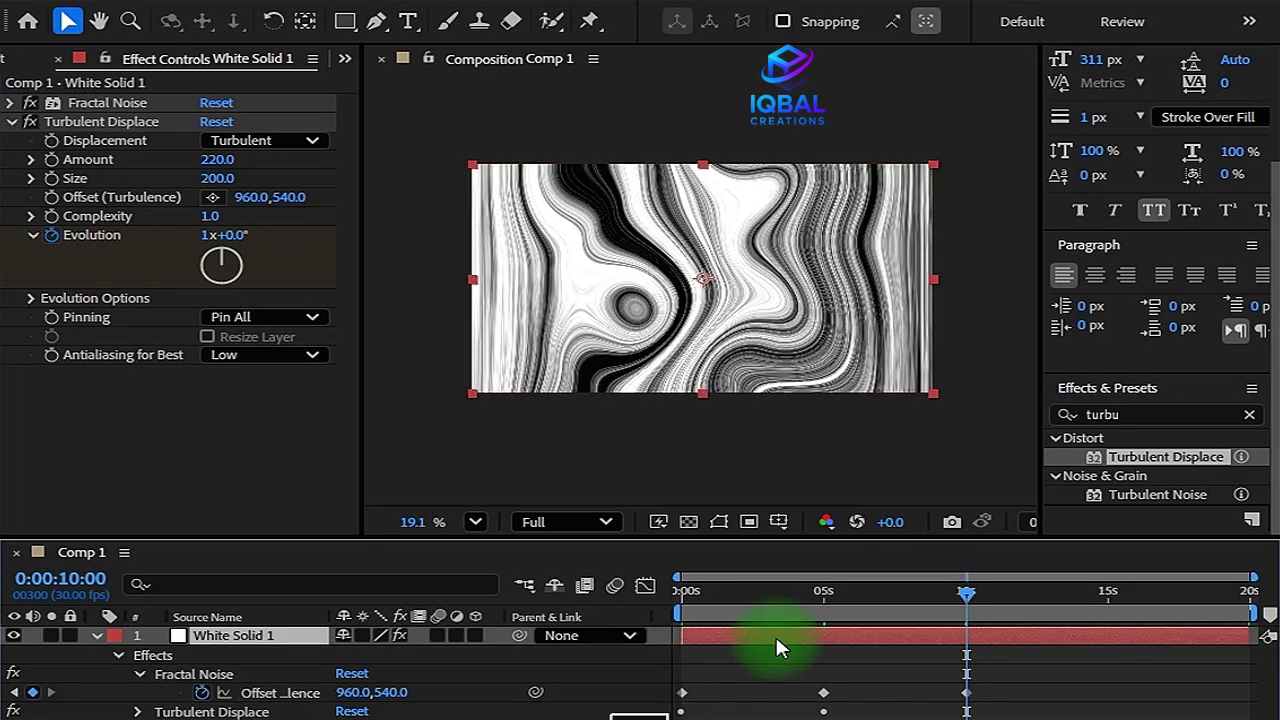
key(u)
key(u)
click(682, 711)
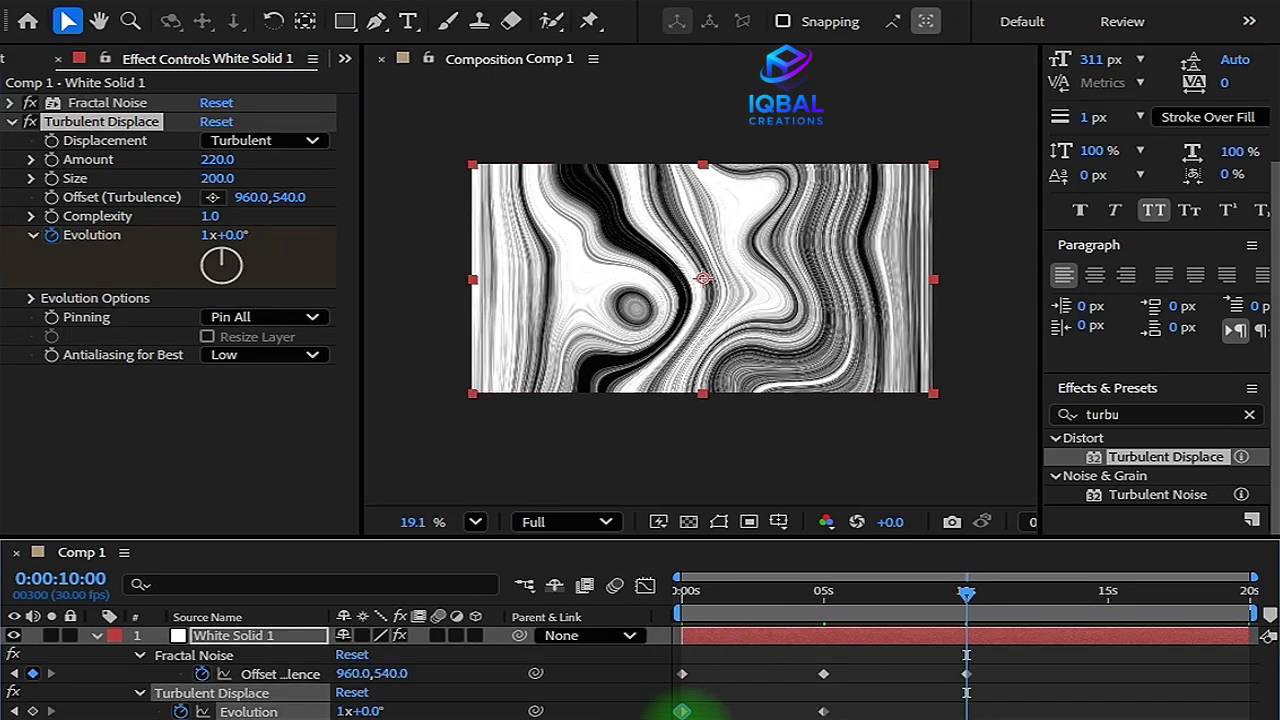
drag(682, 711, 966, 711)
drag(938, 591, 680, 634)
Apply Easy Ease to the Offset Turbulence and Evolution keyframes at 0:00:05:00.
click(948, 714)
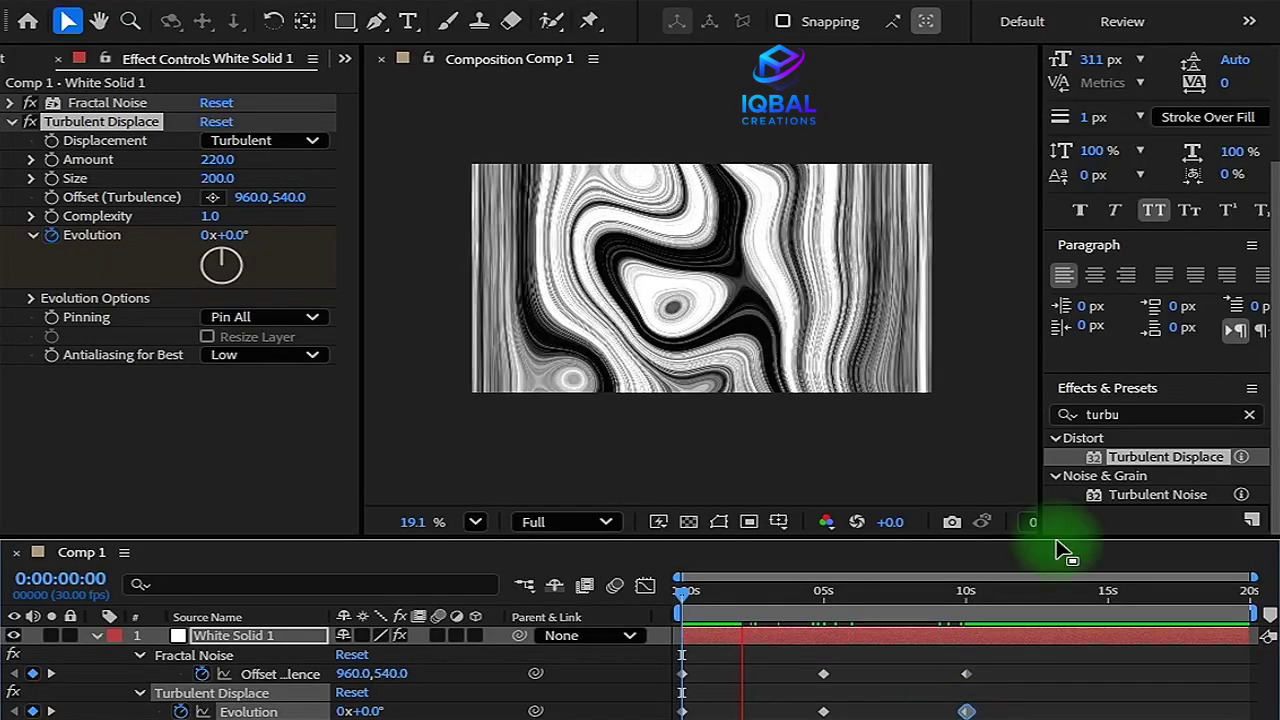
click(832, 702)
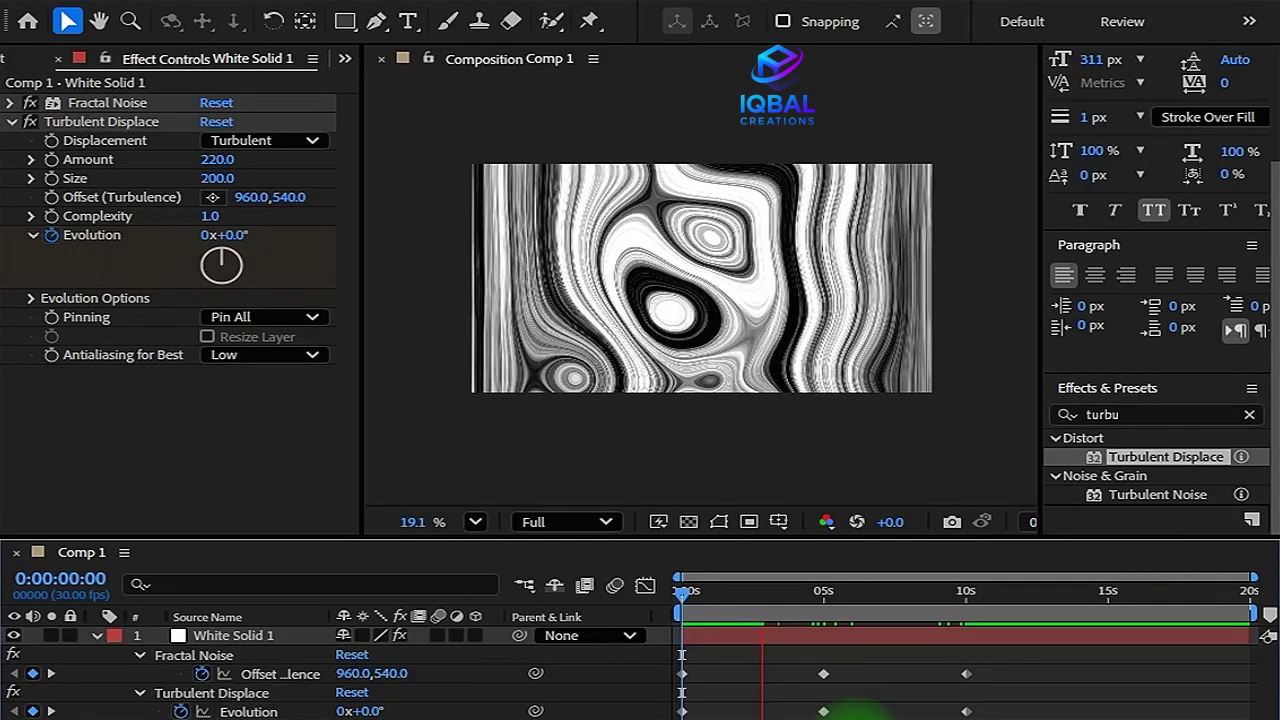
drag(806, 662, 840, 715)
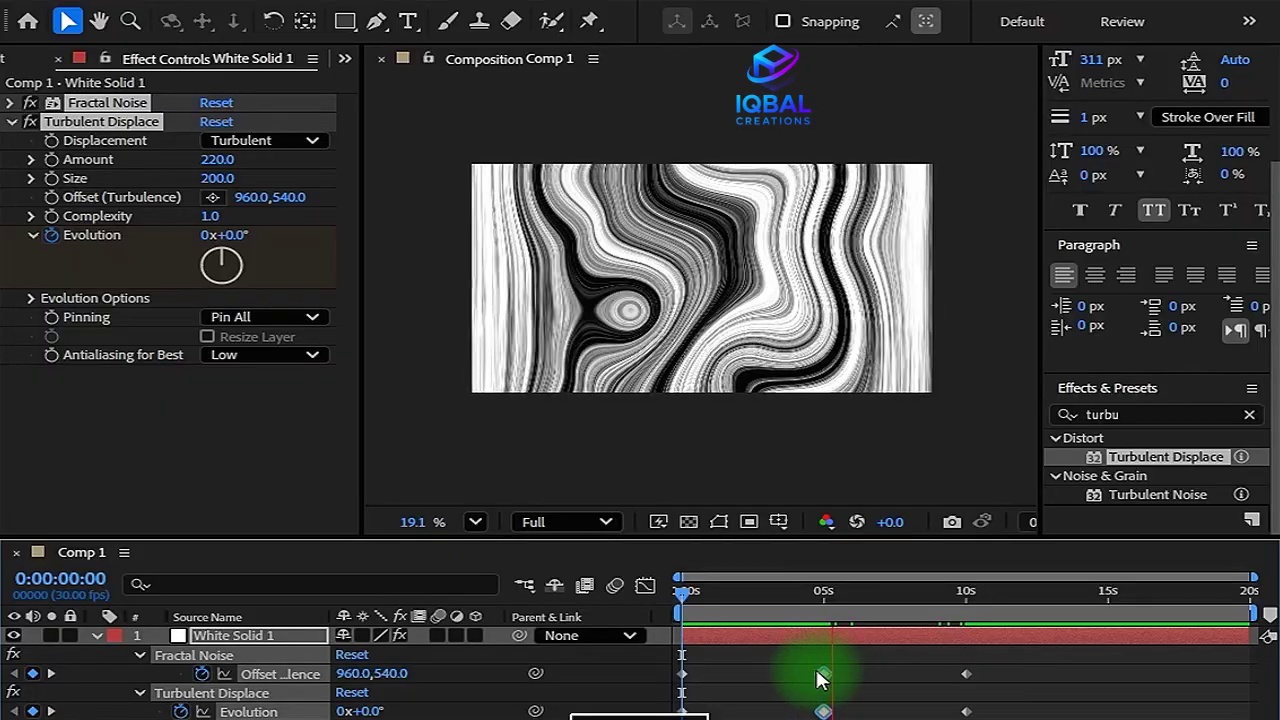
right_click(826, 681)
mouse_move(850, 658)
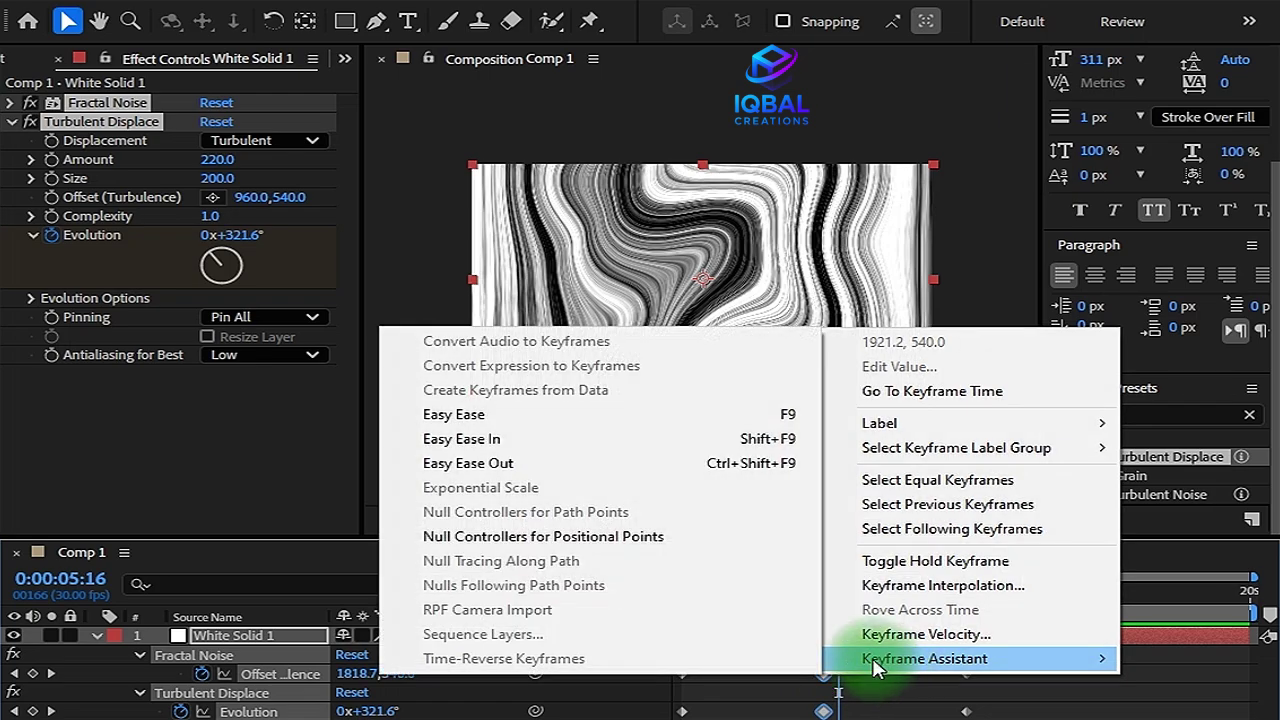
click(620, 427)
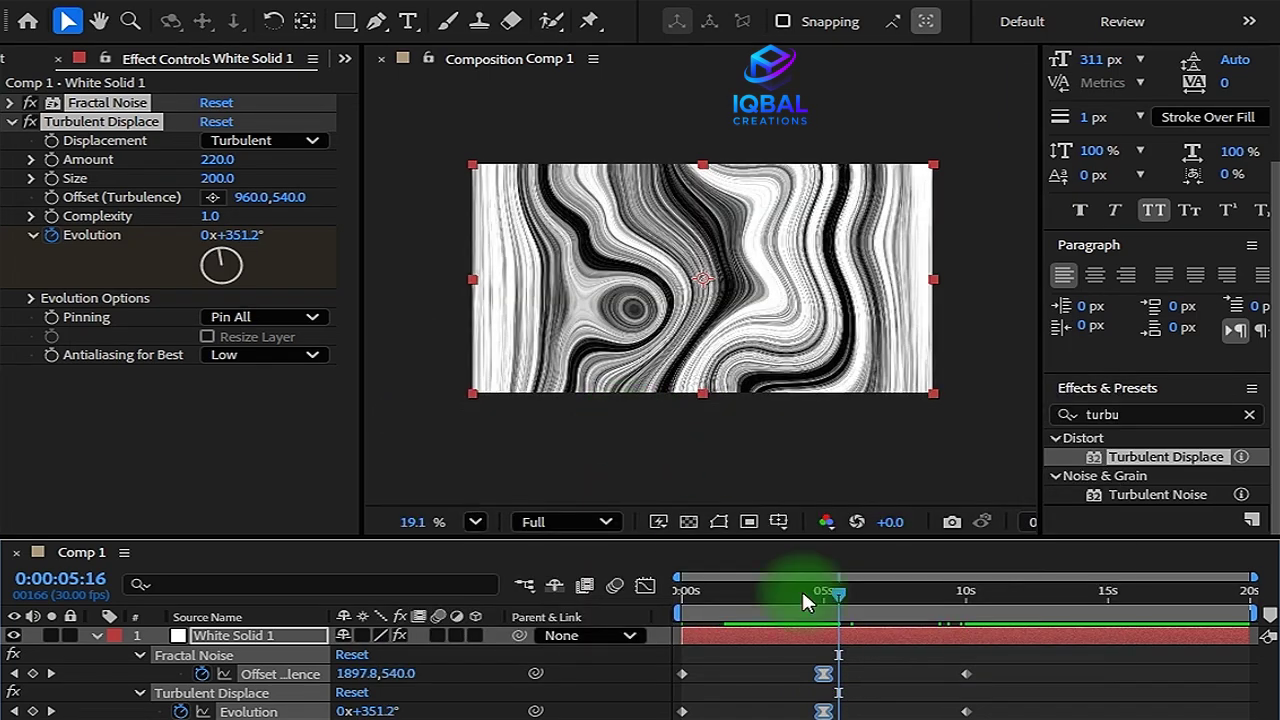
mouse_move(843, 589)
mouse_down()
mouse_move(728, 601)
mouse_move(934, 606)
mouse_move(846, 605)
mouse_up()
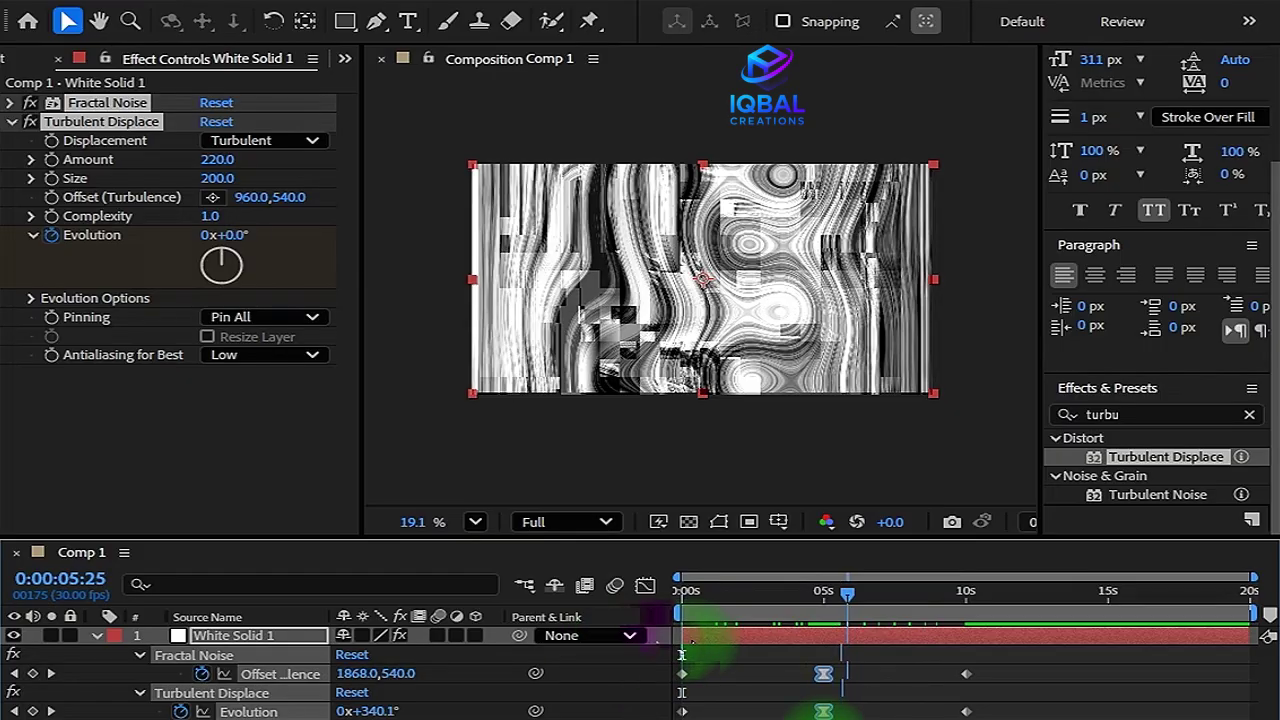
Add a loopOut() expression to the Turbulent Displace Evolution property.
key(Home)
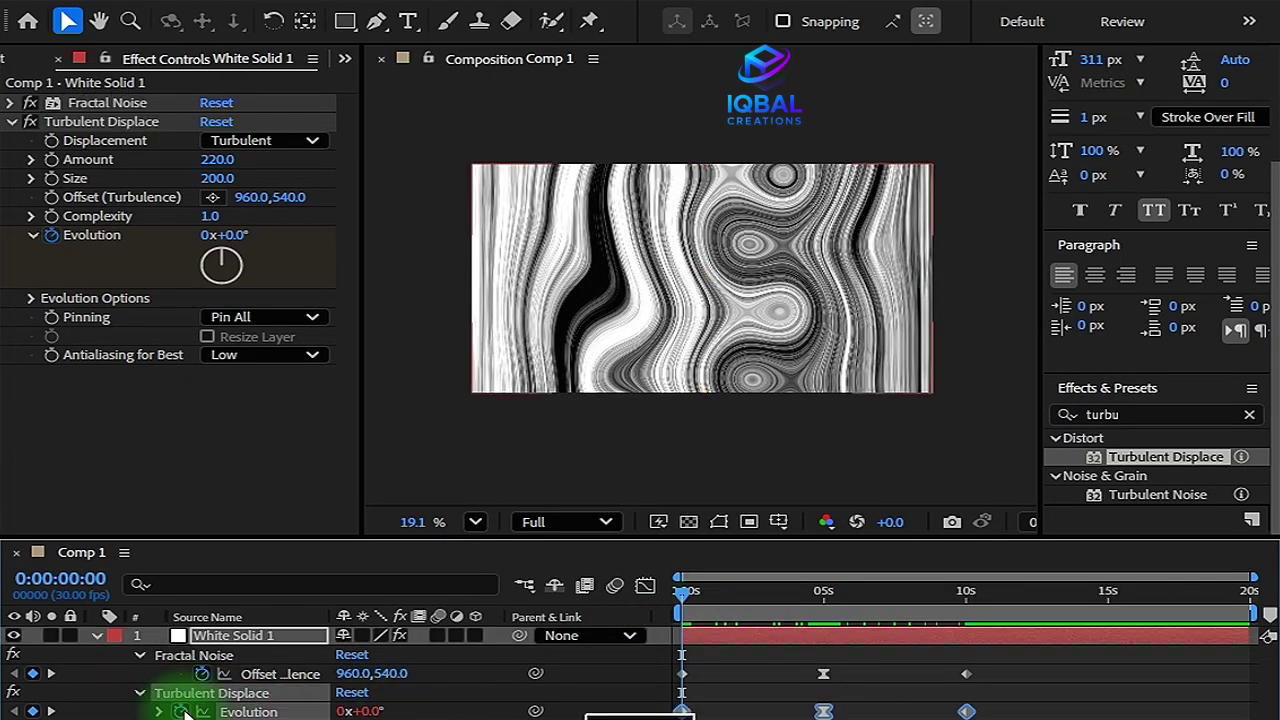
click(180, 711)
text(loop)
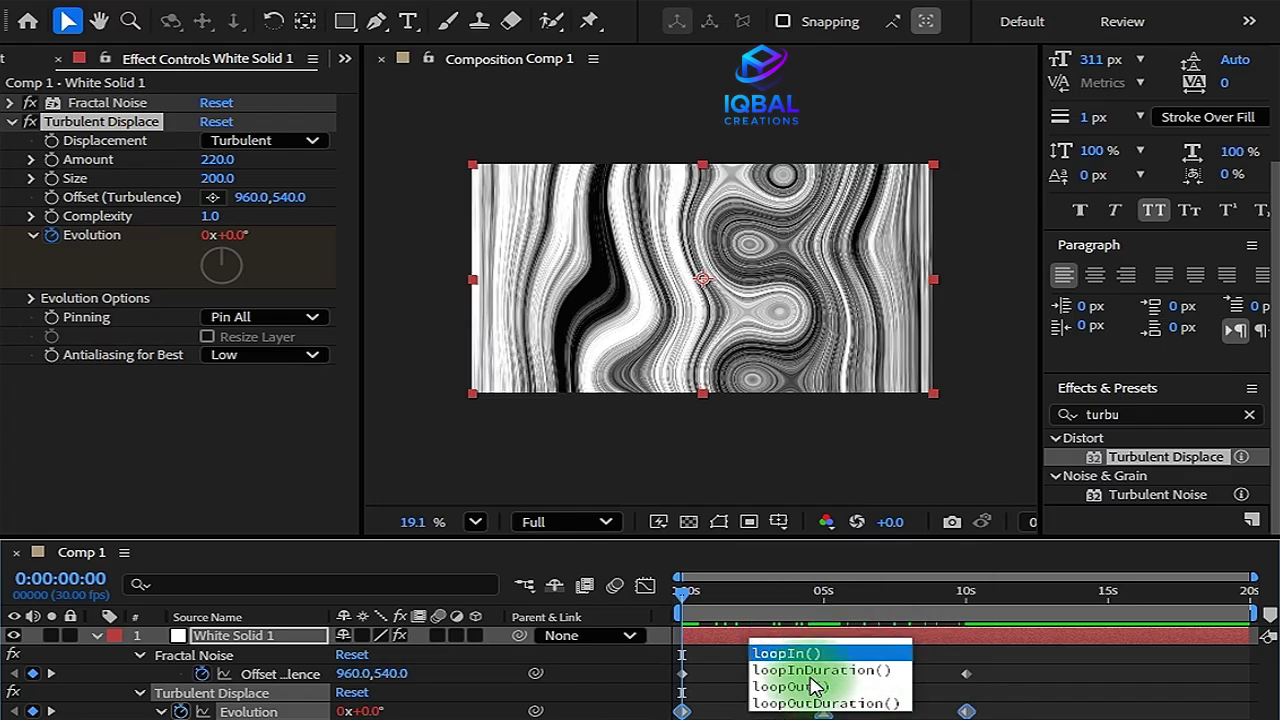
click(814, 687)
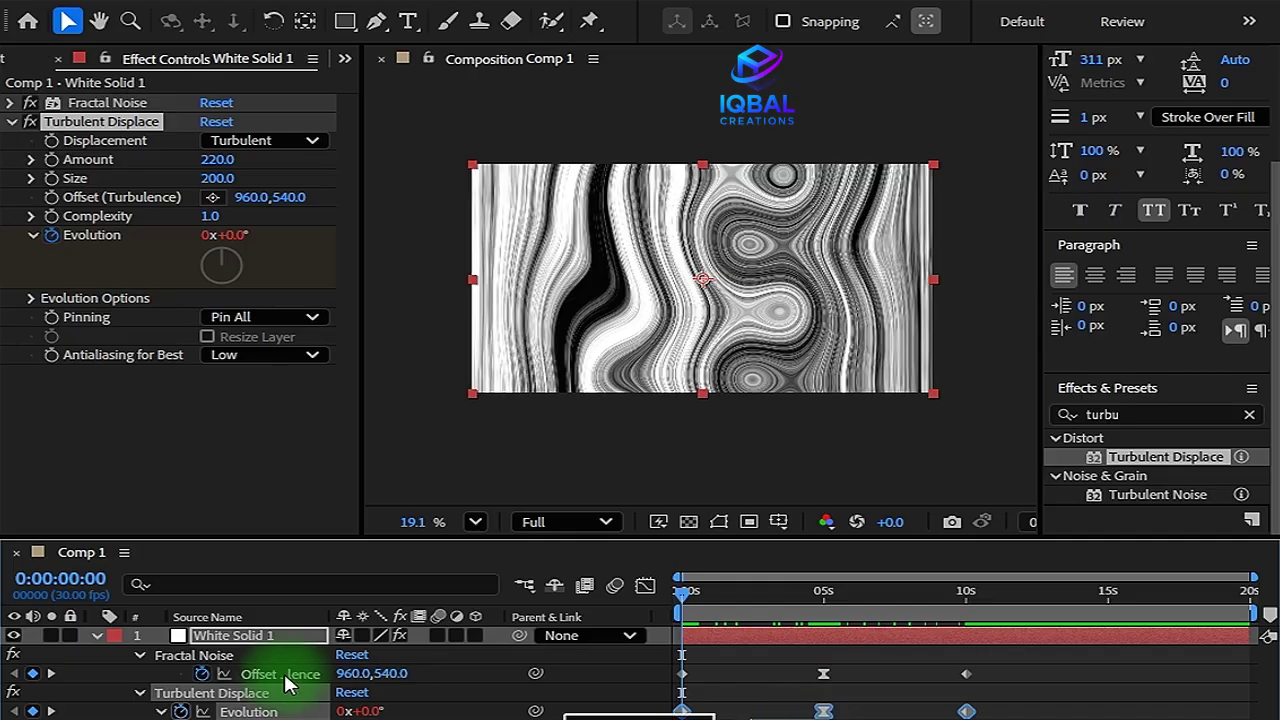
Add an expression to the Fractal Noise Offset Turbulence property and collapse the White Solid 1 layer's properties.
alt+click(203, 673)
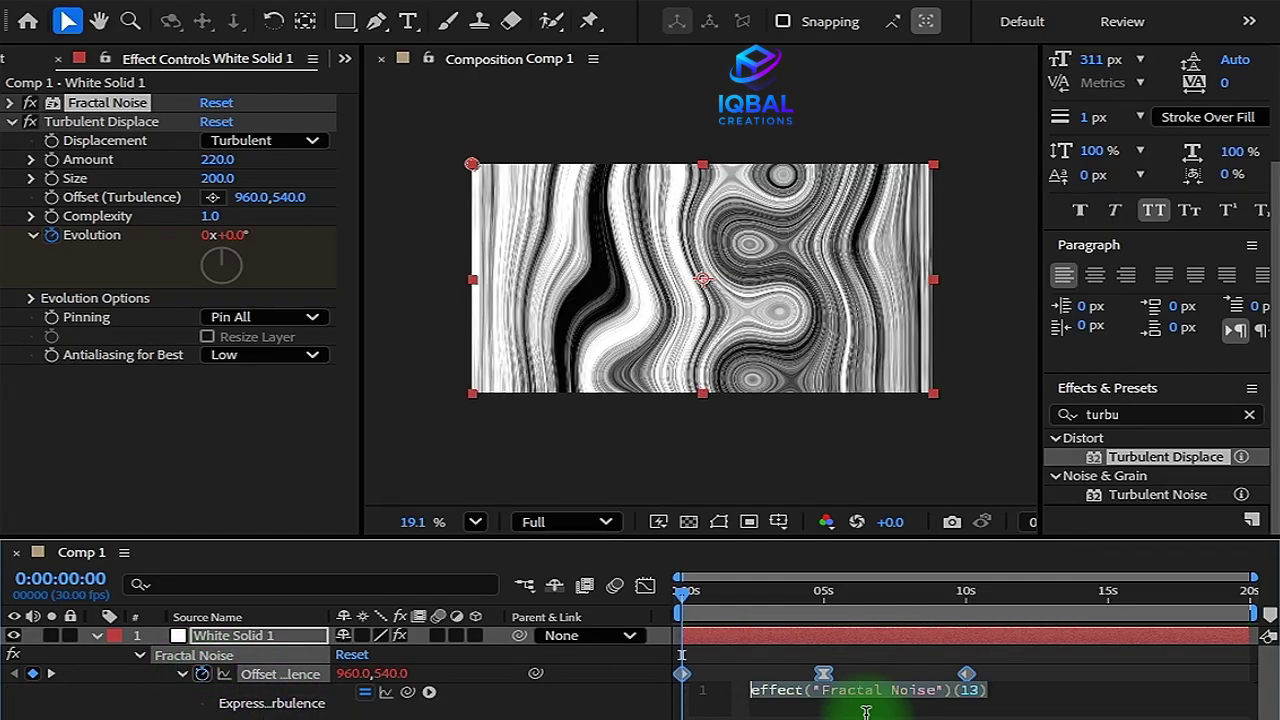
click(878, 660)
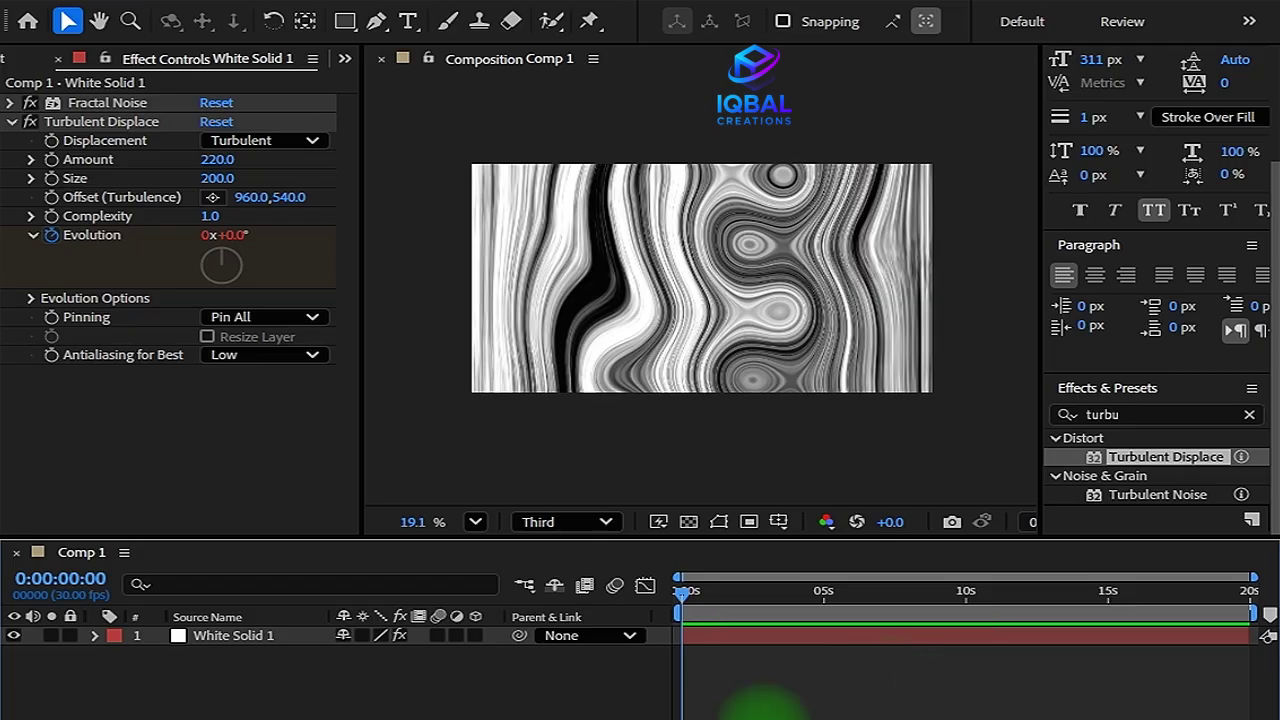
drag(690, 620, 586, 595)
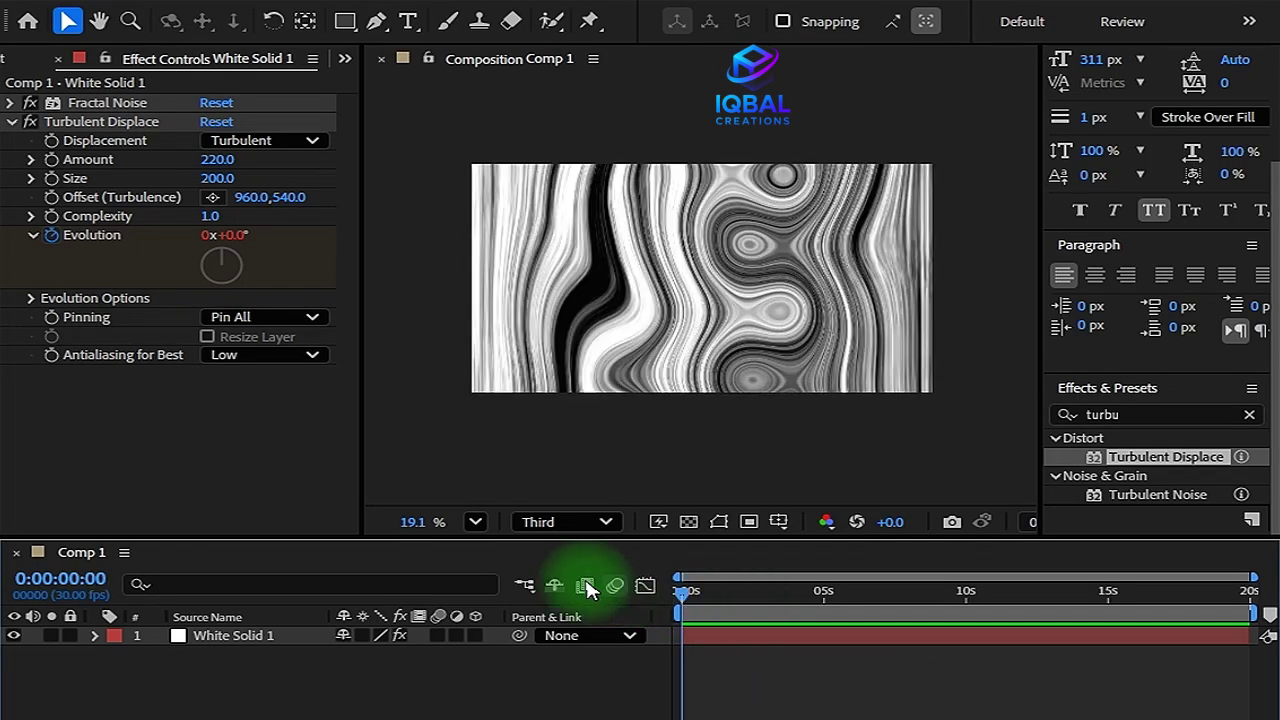
Collapse the Turbulent Displace settings and apply the CC Toner effect to White Solid 1.
click(10, 125)
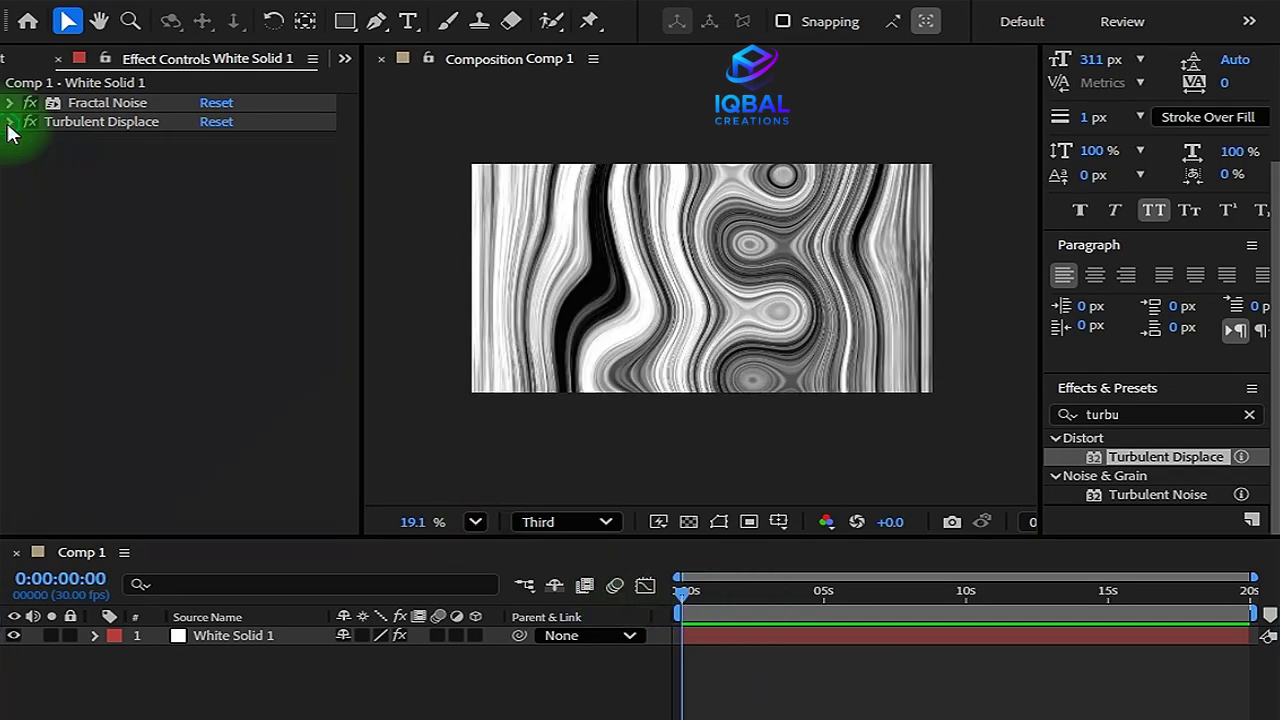
click(1249, 414)
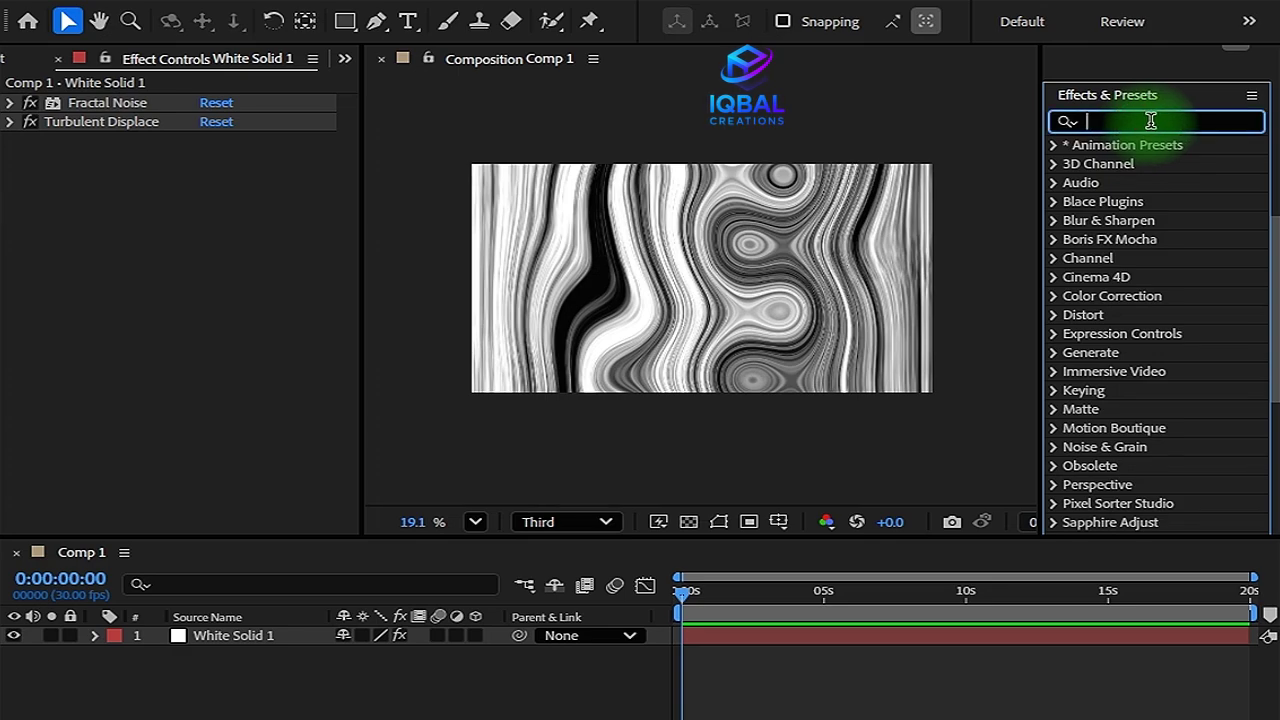
text(cc to)
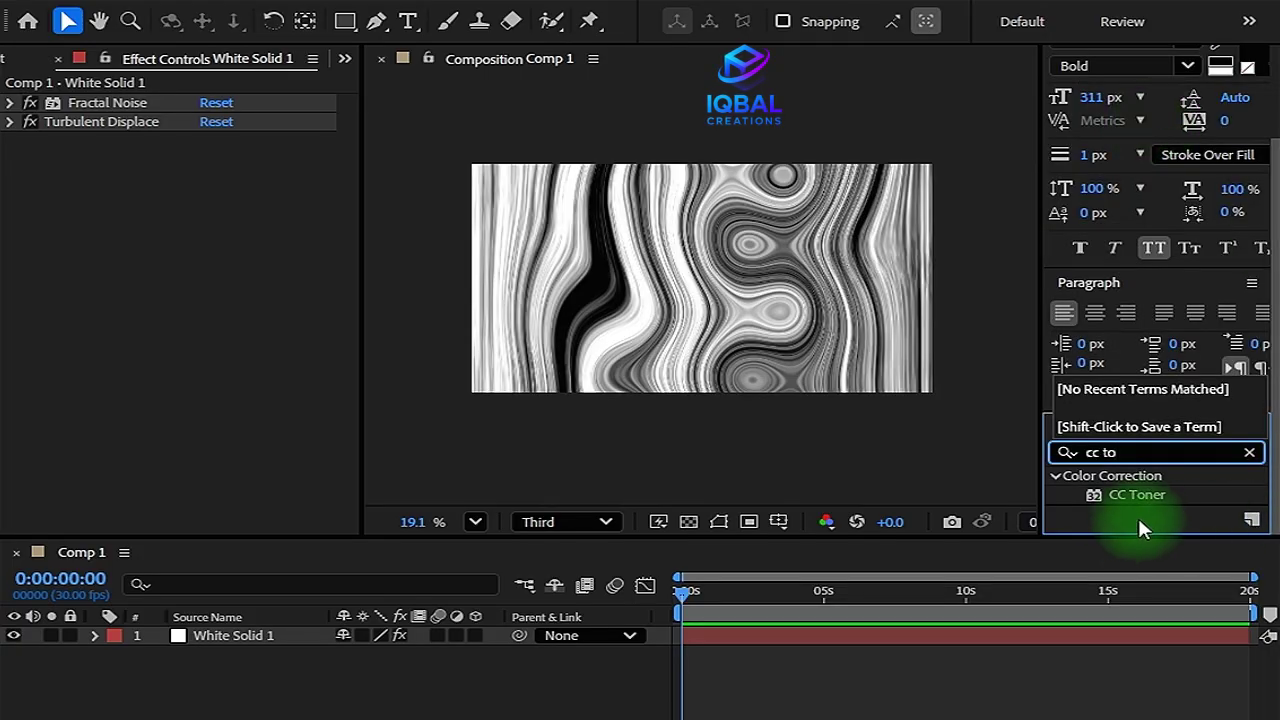
drag(1153, 492, 180, 330)
Add the Tint effect to White Solid 1 below CC Toner and disable it.
click(1077, 452)
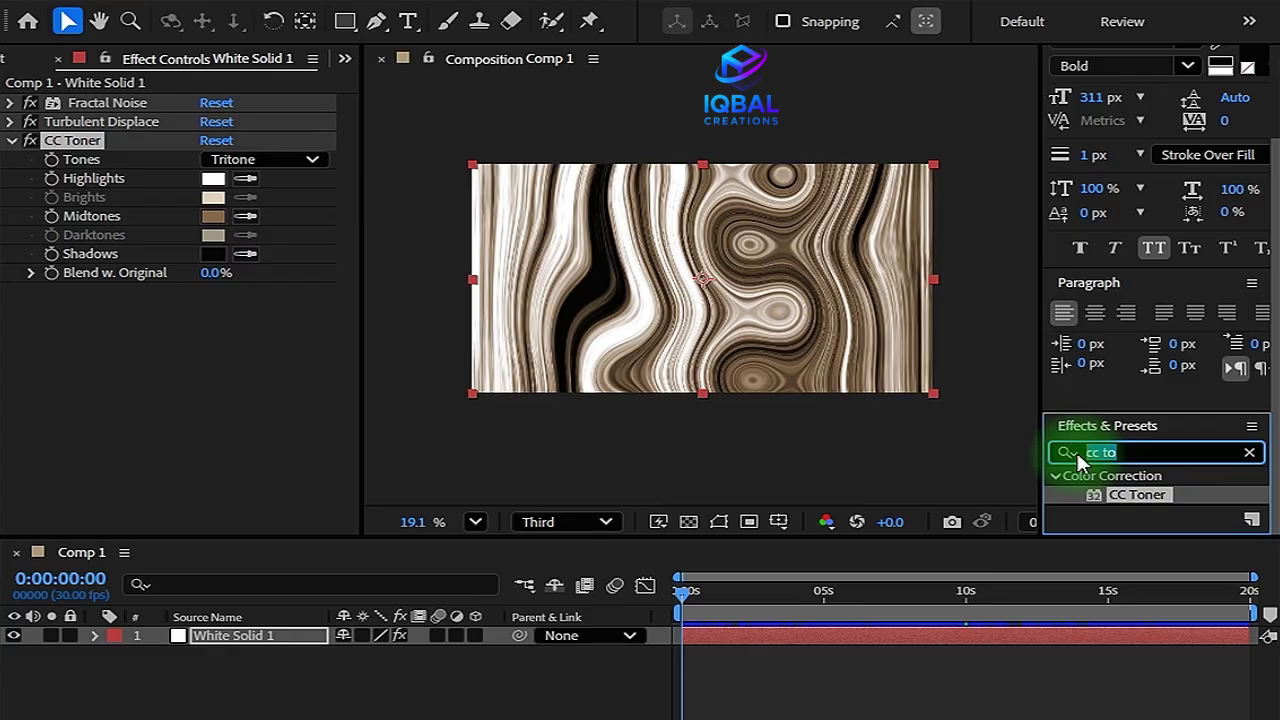
key(BackSpace)
text(tint)
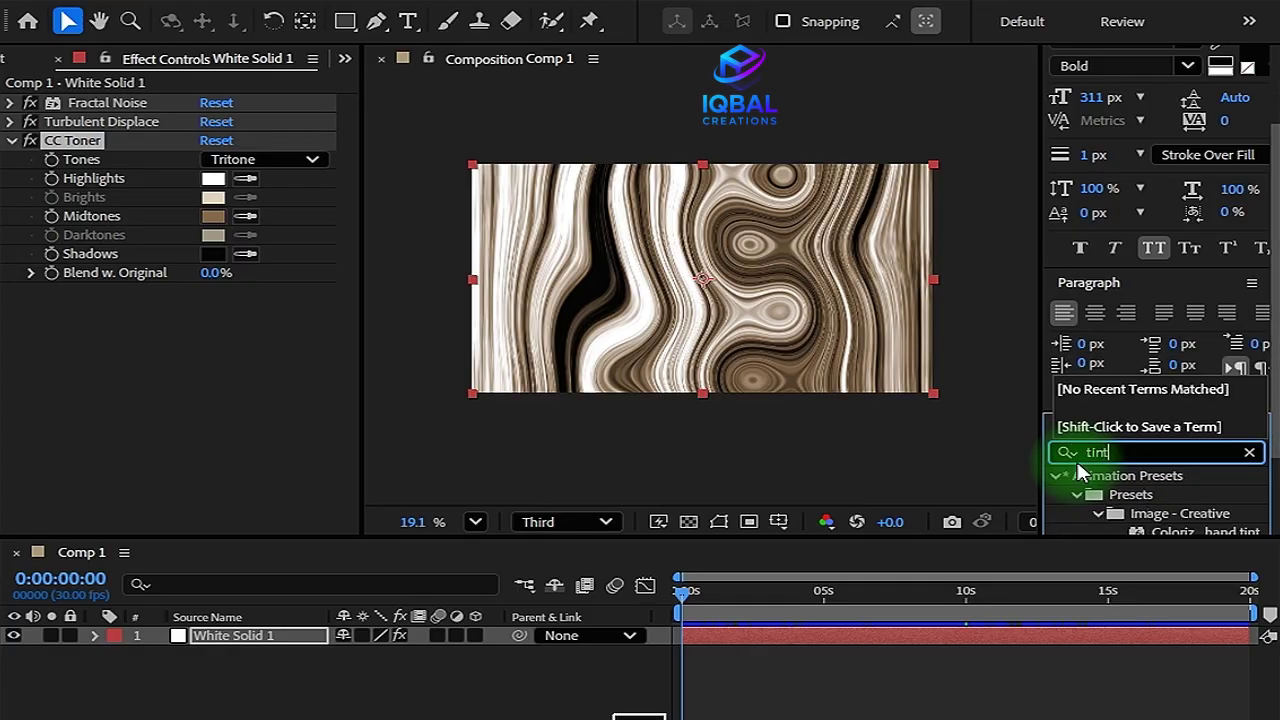
click(1131, 492)
drag(1140, 457, 294, 385)
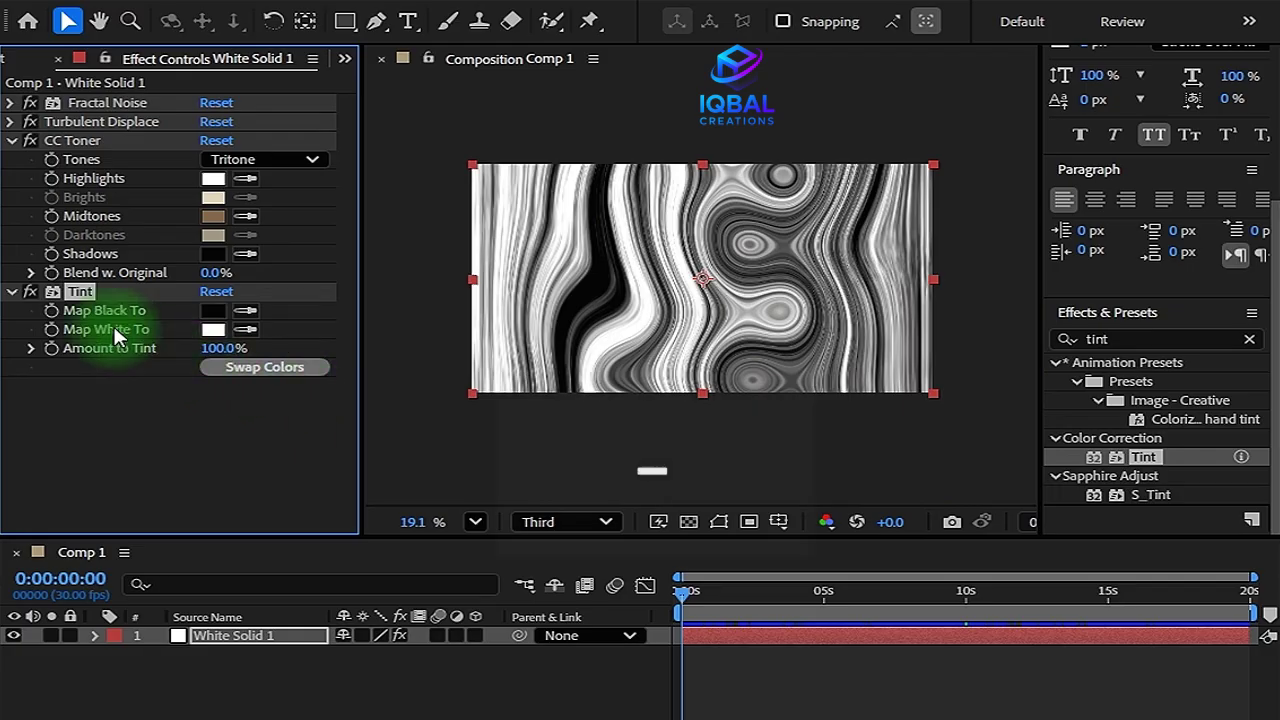
click(34, 291)
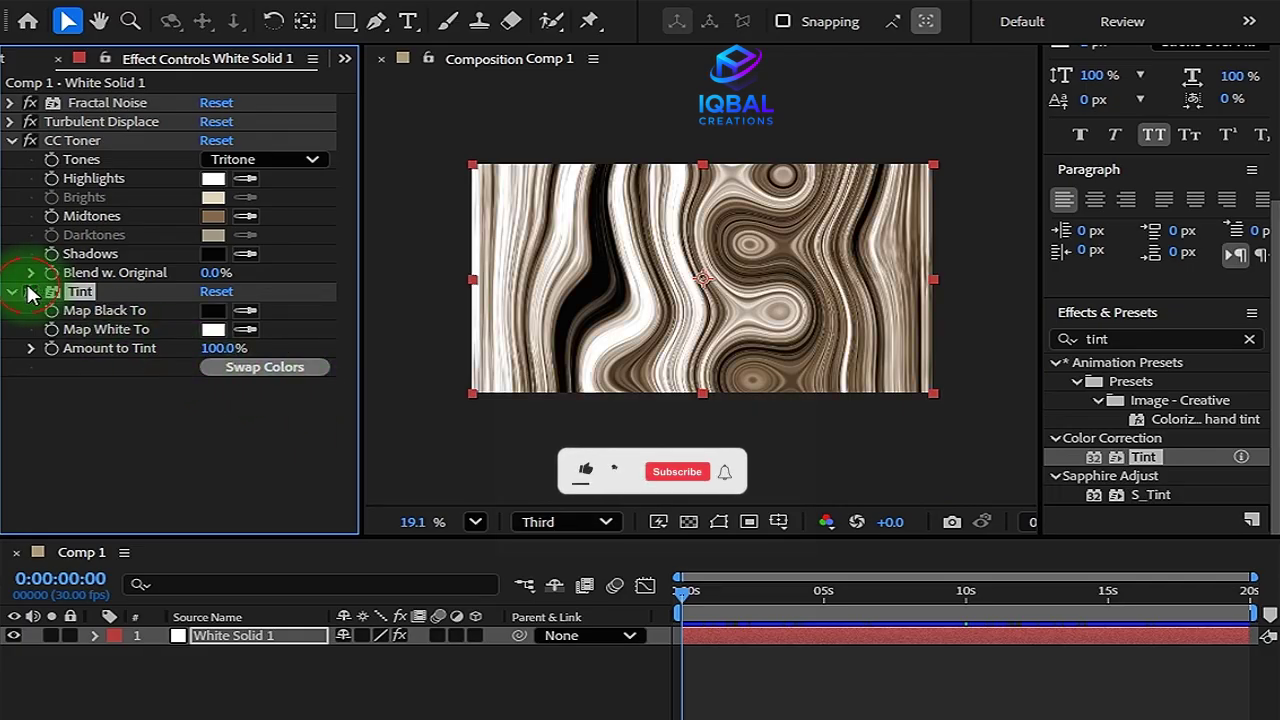
Try green and magenta for the CC Toner Highlights color and settle on a salmon pink.
click(213, 180)
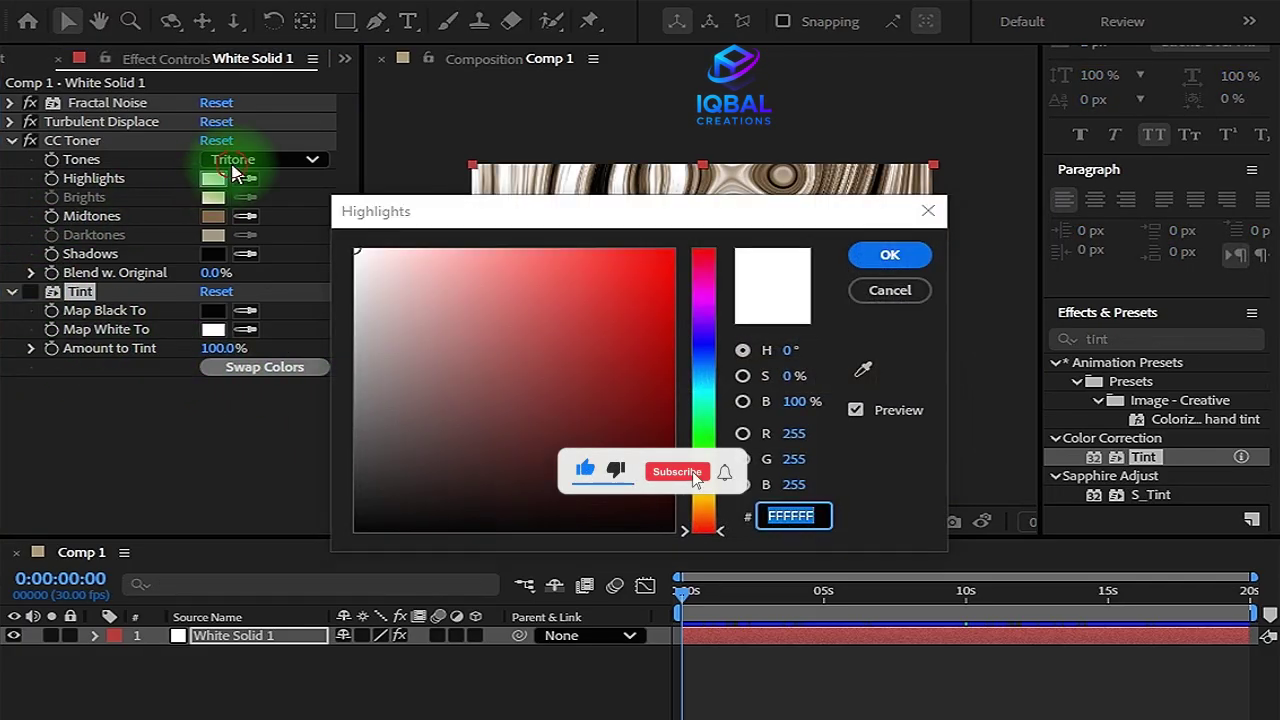
click(890, 290)
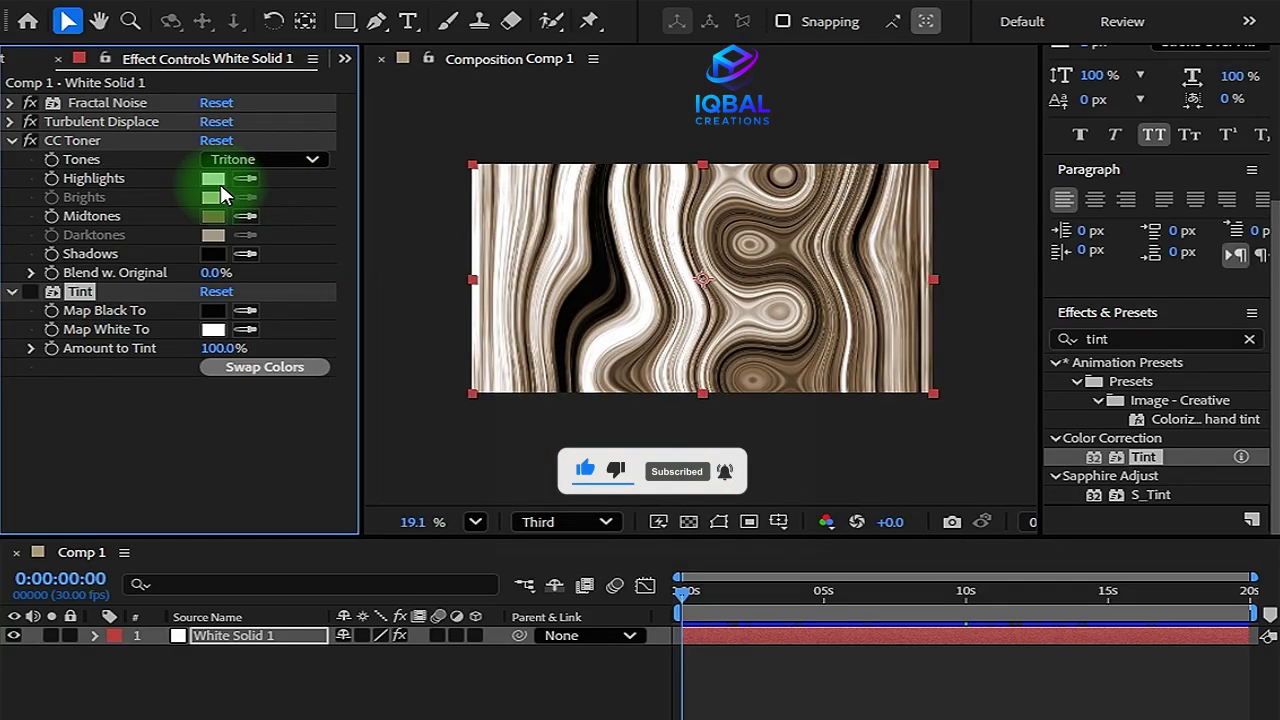
click(213, 180)
drag(712, 350, 700, 440)
drag(634, 334, 574, 214)
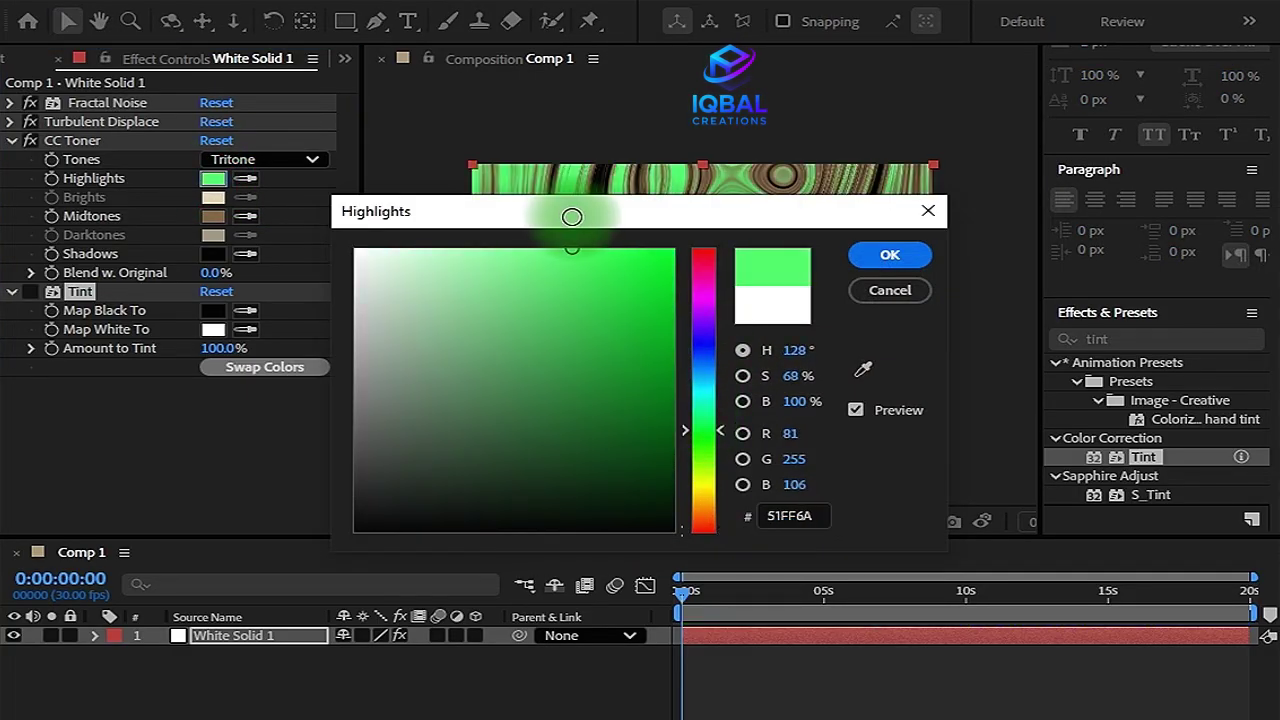
click(703, 294)
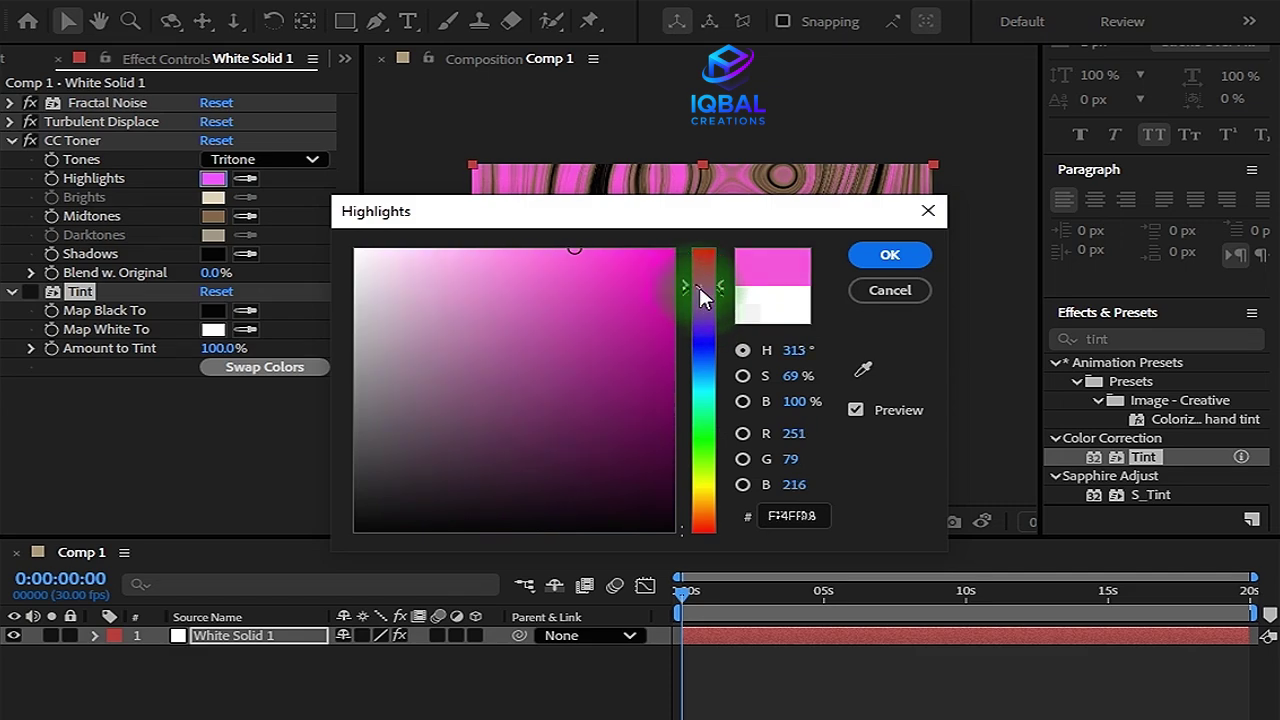
drag(699, 287, 709, 251)
drag(470, 252, 526, 249)
click(890, 254)
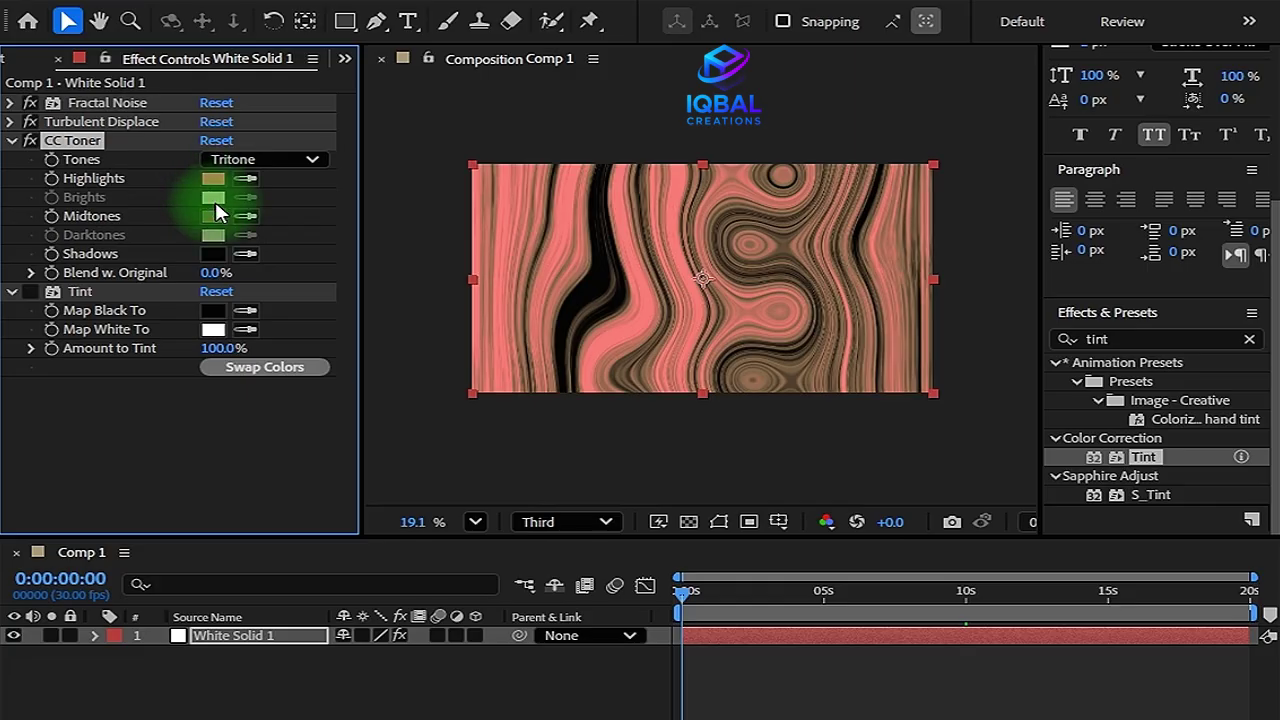
Switch the CC Toner Tones to Pentone and set the Brights color to red FF3636.
click(245, 161)
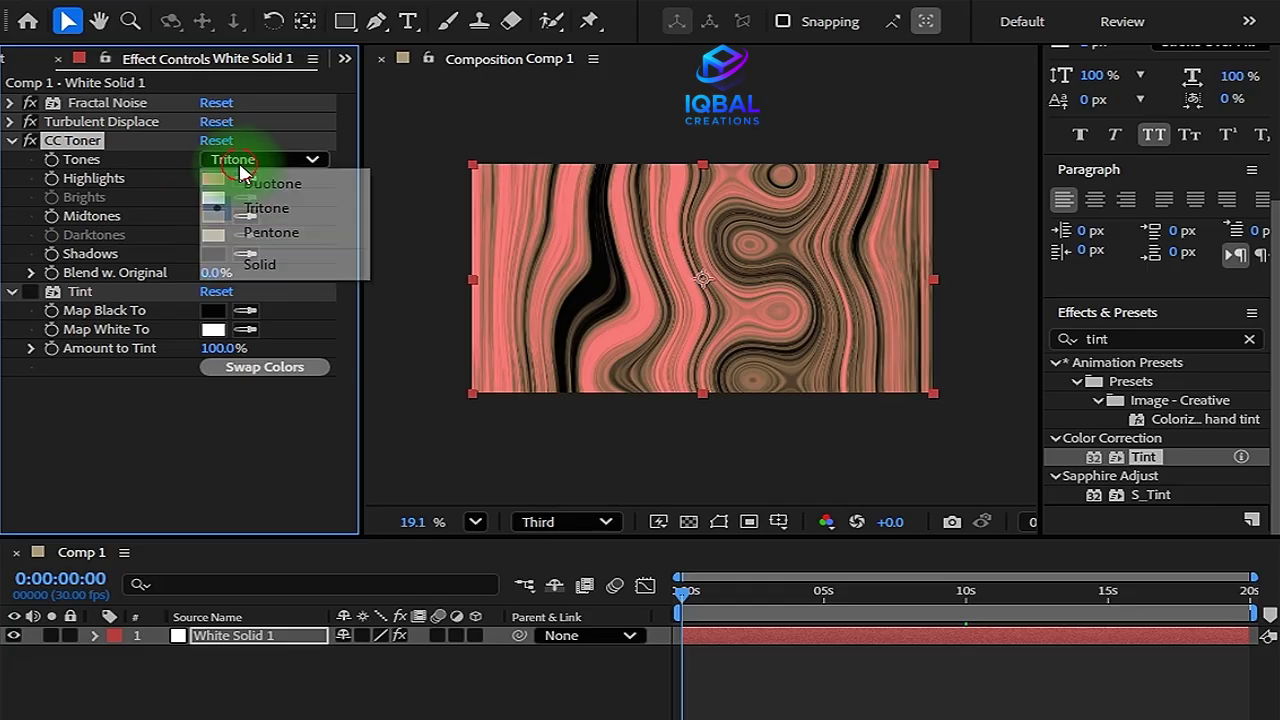
click(292, 235)
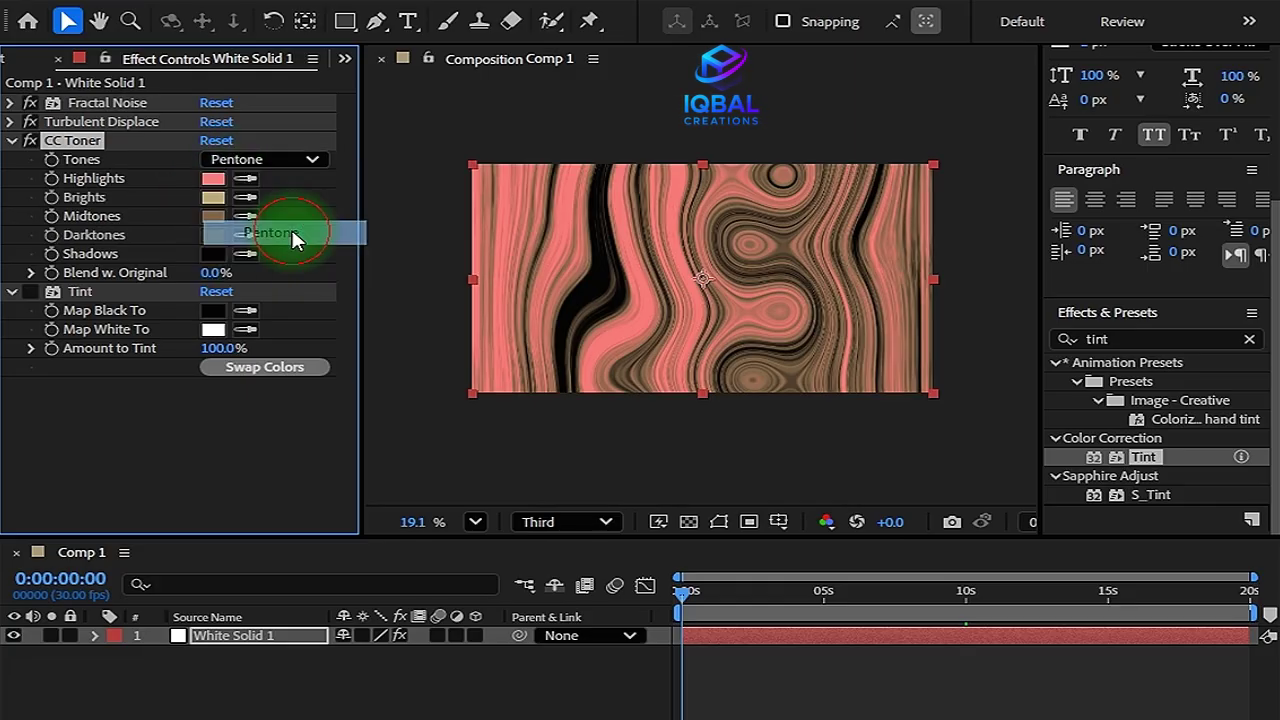
click(213, 197)
click(705, 240)
mouse_move(597, 260)
mouse_down()
mouse_move(572, 226)
mouse_move(608, 250)
mouse_up()
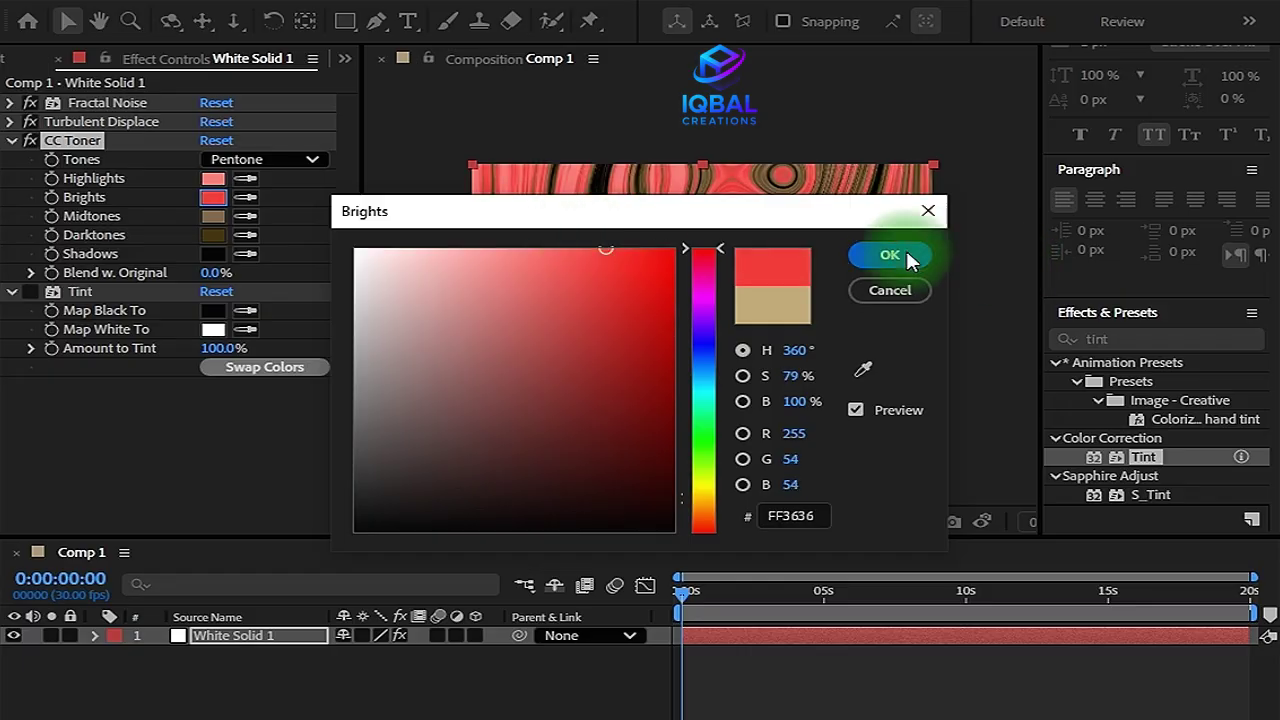
click(890, 254)
Change the CC Toner Midtones color to a dark blue.
click(213, 216)
drag(699, 289, 704, 249)
click(667, 347)
drag(703, 340, 686, 211)
key(Return)
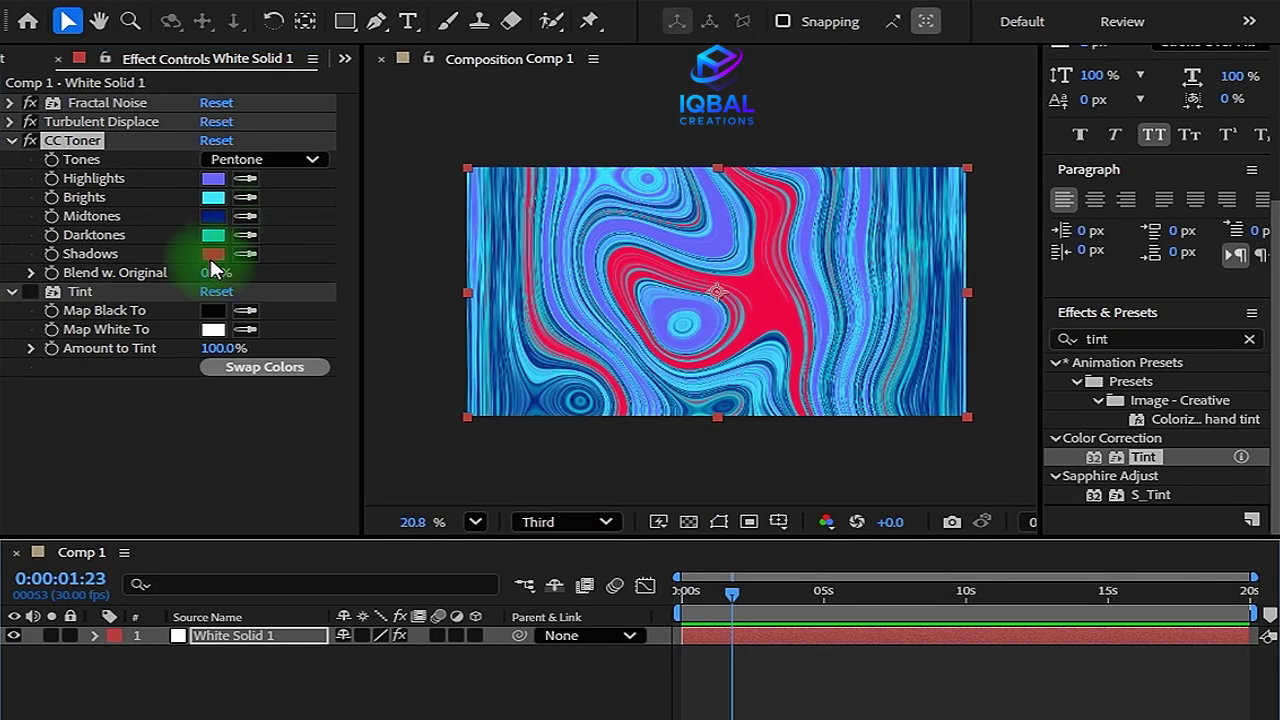
Set the CC Toner Shadows color to a deep blue with hue 244°, saturation 97% and brightness 69%.
click(213, 253)
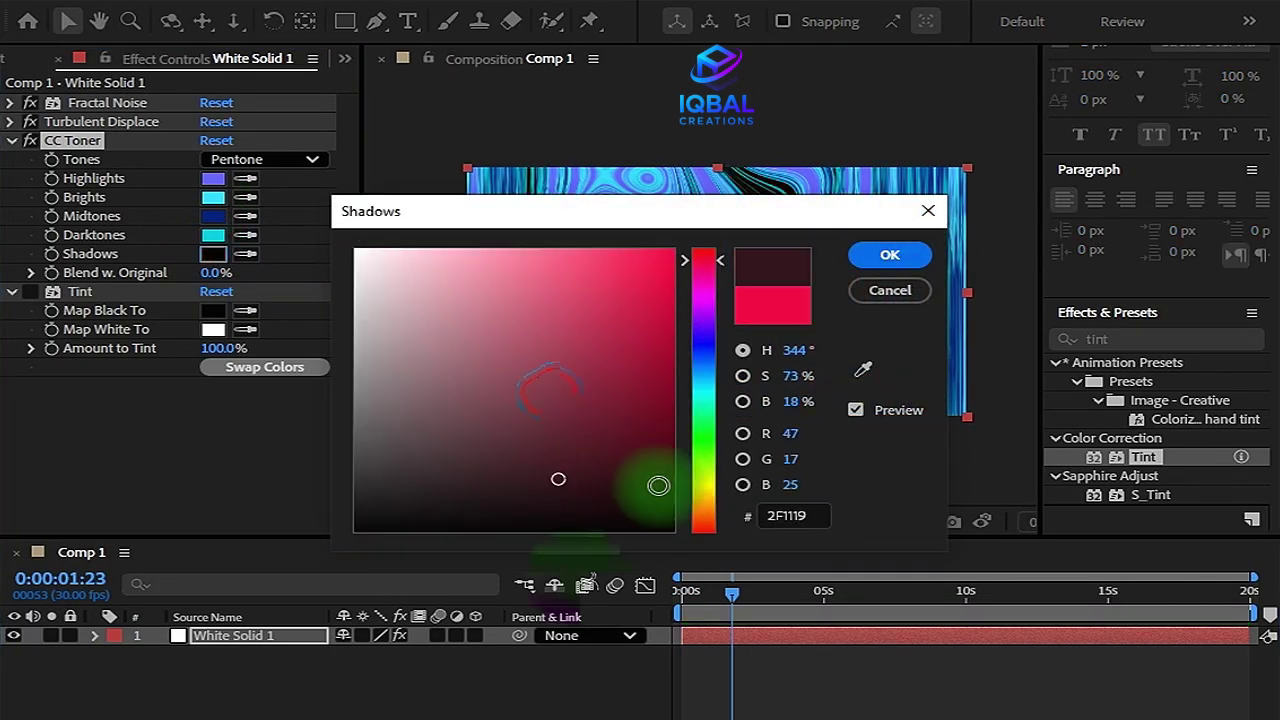
drag(723, 216, 794, 471)
mouse_move(762, 655)
mouse_down()
mouse_move(391, 666)
mouse_move(762, 663)
mouse_up()
click(787, 594)
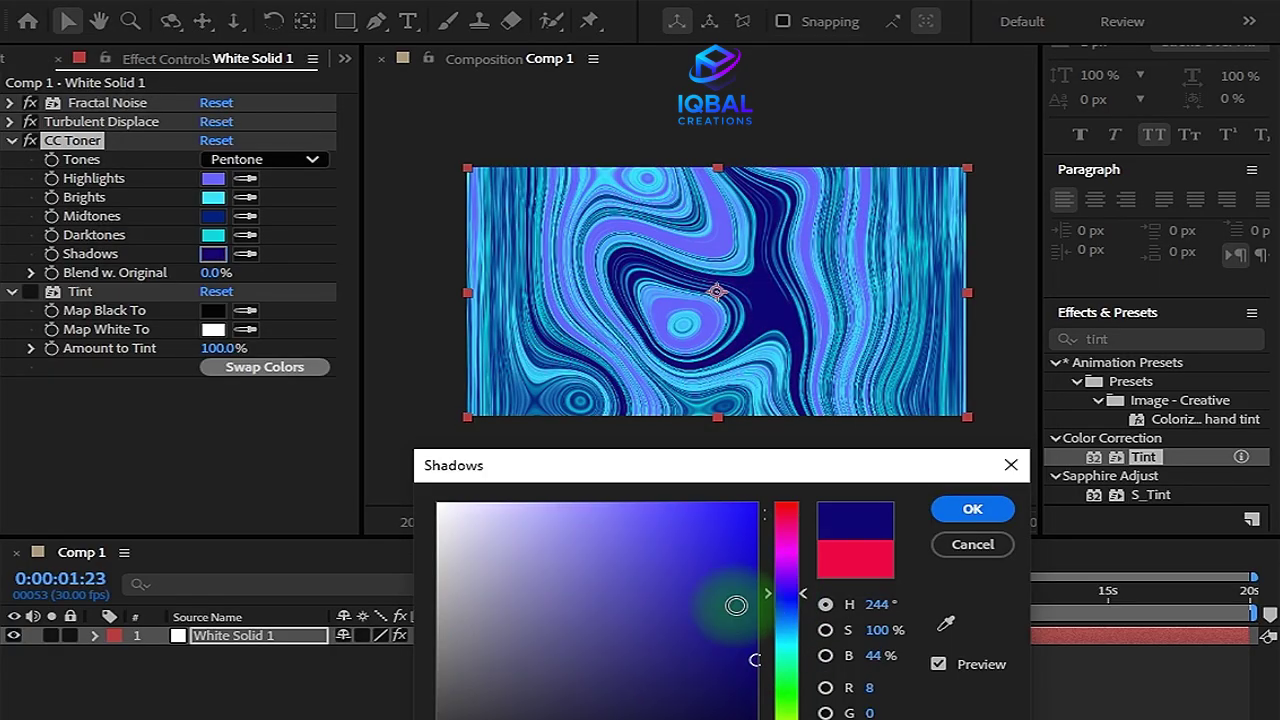
drag(736, 606, 921, 628)
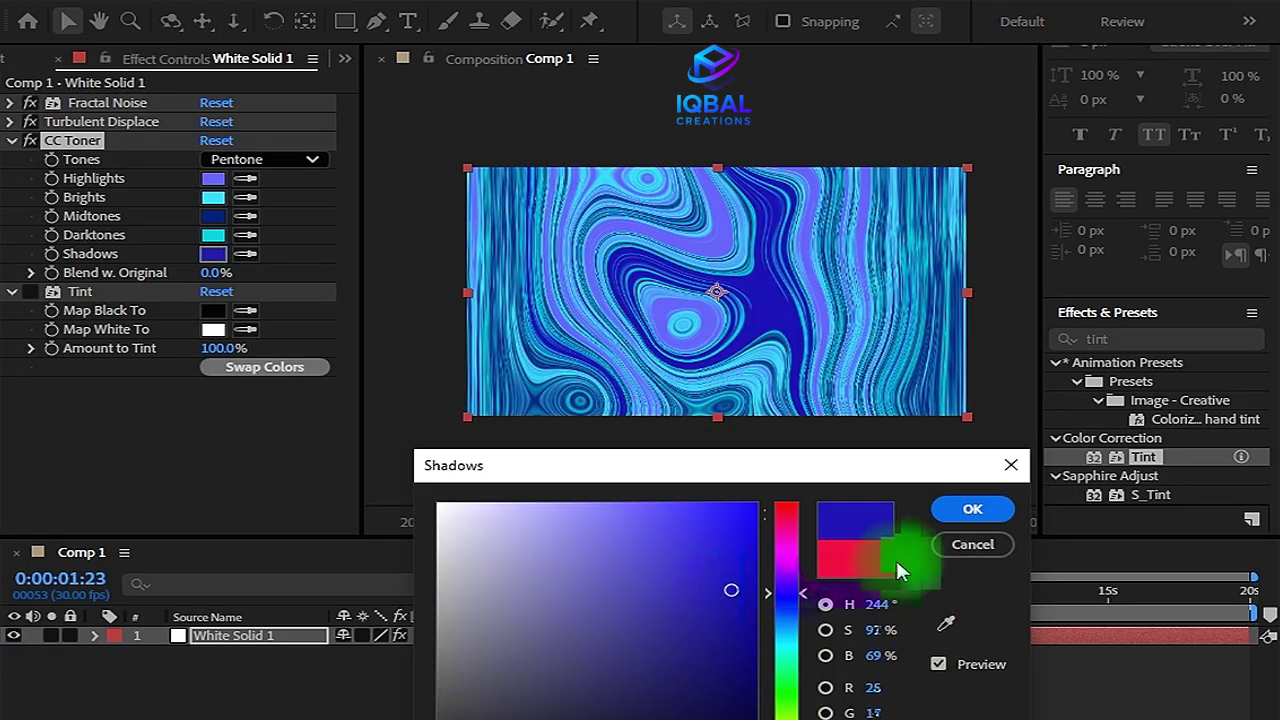
click(972, 508)
Change the CC Toner Highlights color to bright blue, scrubbing the timeline to check the new colors.
drag(723, 585, 797, 603)
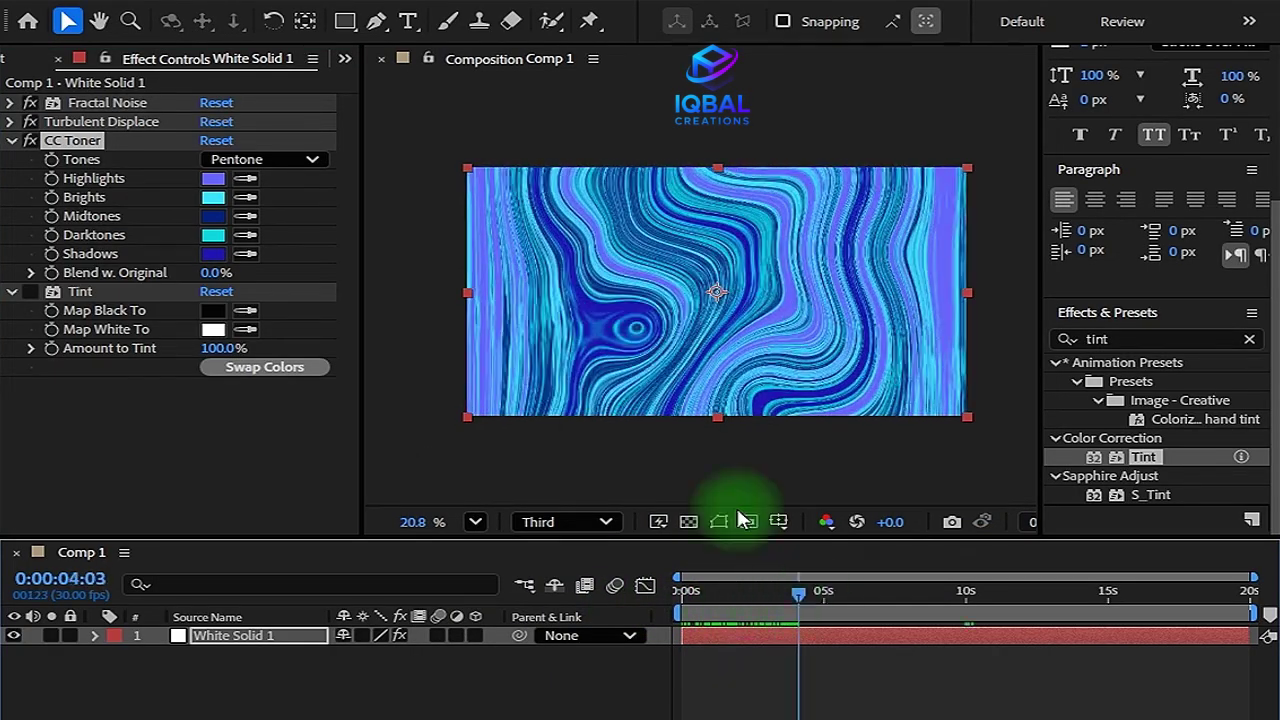
click(213, 178)
drag(443, 289, 622, 408)
mouse_move(600, 452)
mouse_down()
mouse_move(589, 431)
mouse_move(564, 446)
mouse_move(667, 540)
mouse_move(880, 557)
mouse_move(891, 491)
mouse_move(634, 471)
mouse_move(800, 415)
mouse_up()
click(862, 452)
drag(797, 590, 749, 594)
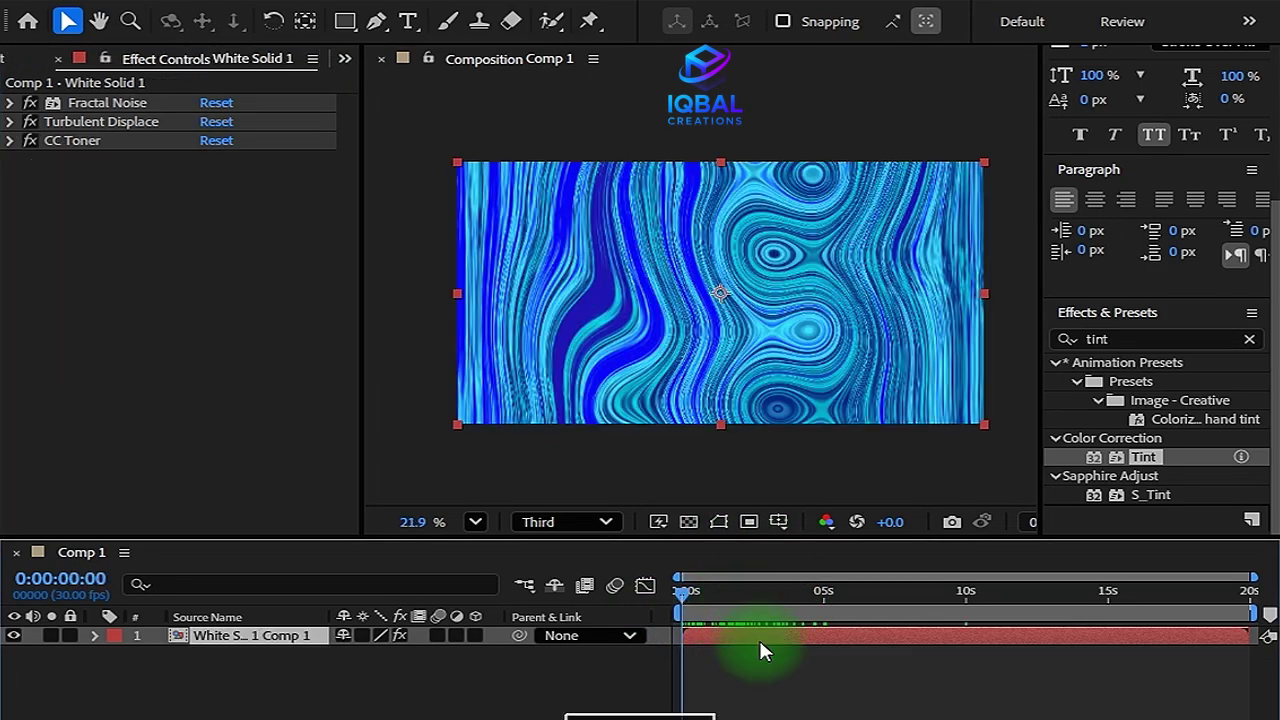
Pre-compose White Solid 1 as White Solid 1 Comp 1 with all attributes moved into it, and preview the animation.
right_click(734, 635)
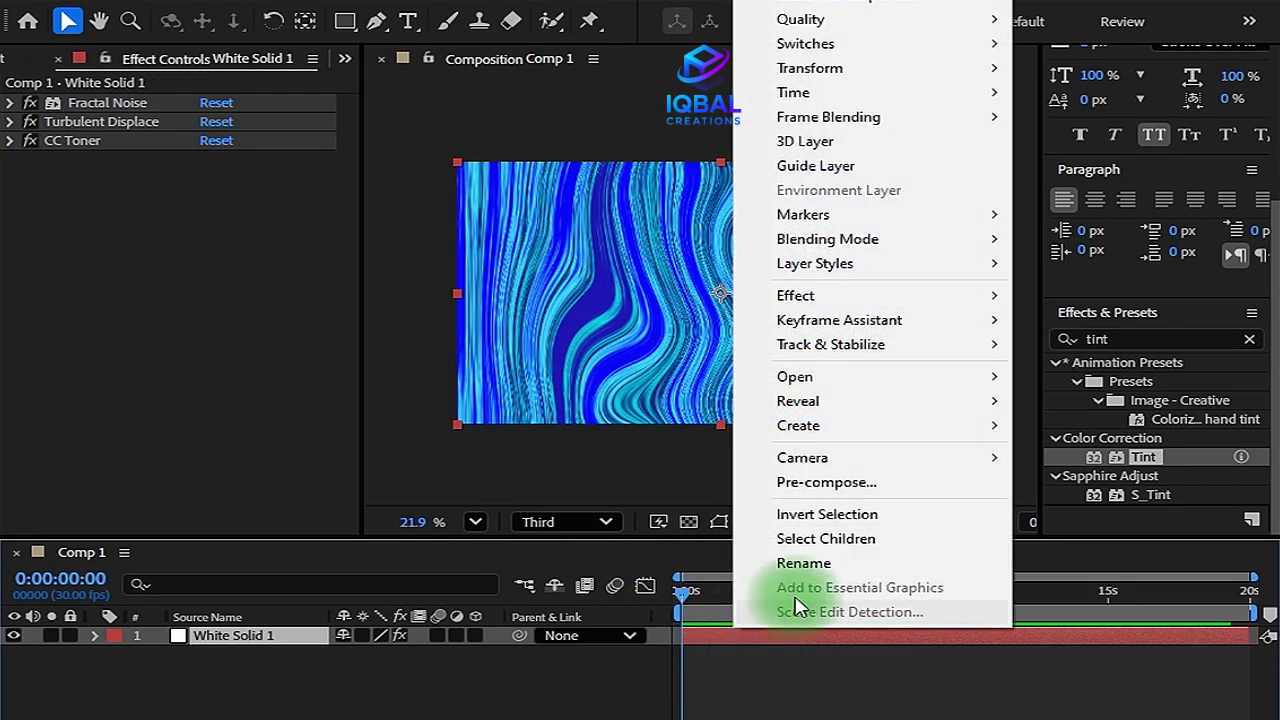
click(826, 482)
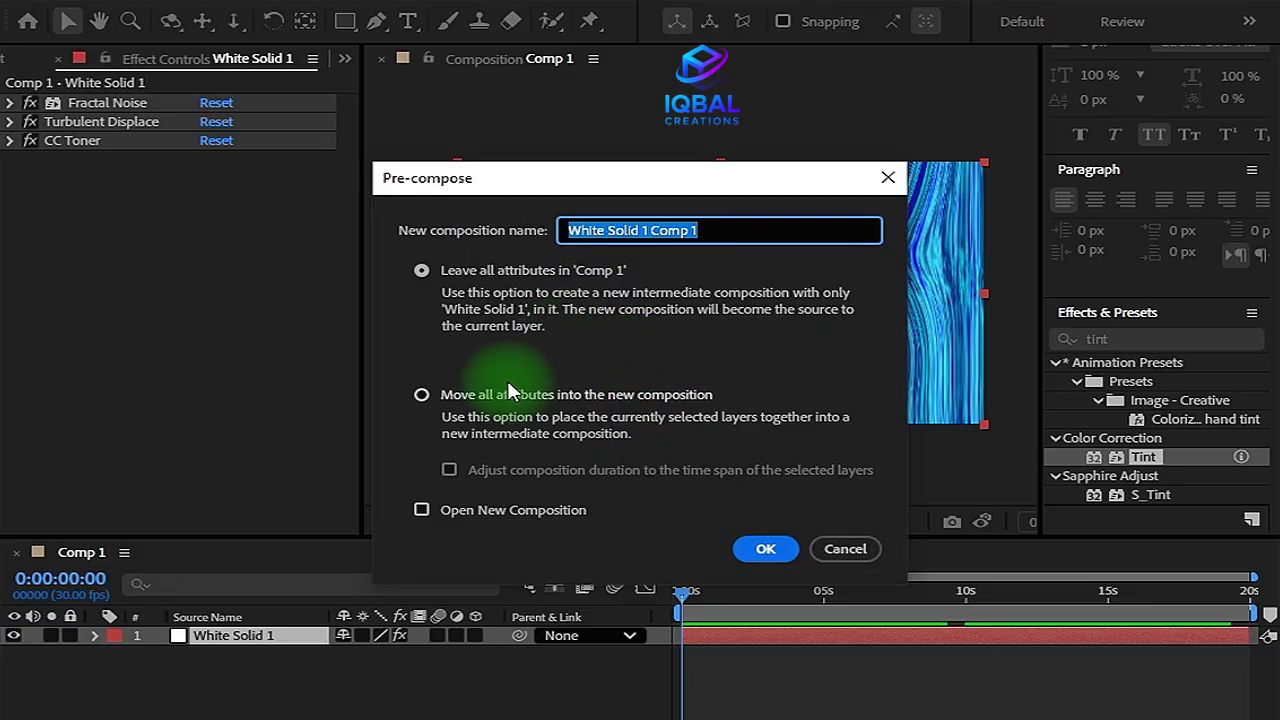
click(508, 390)
click(757, 548)
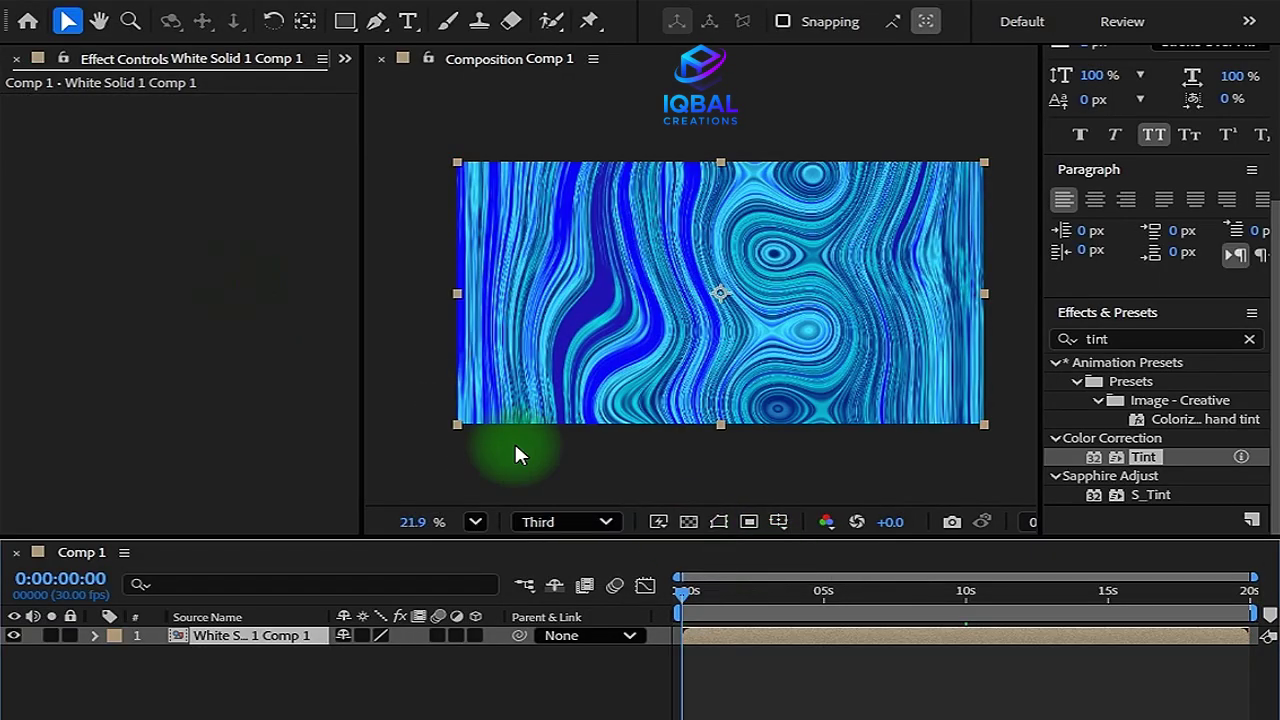
key(space)
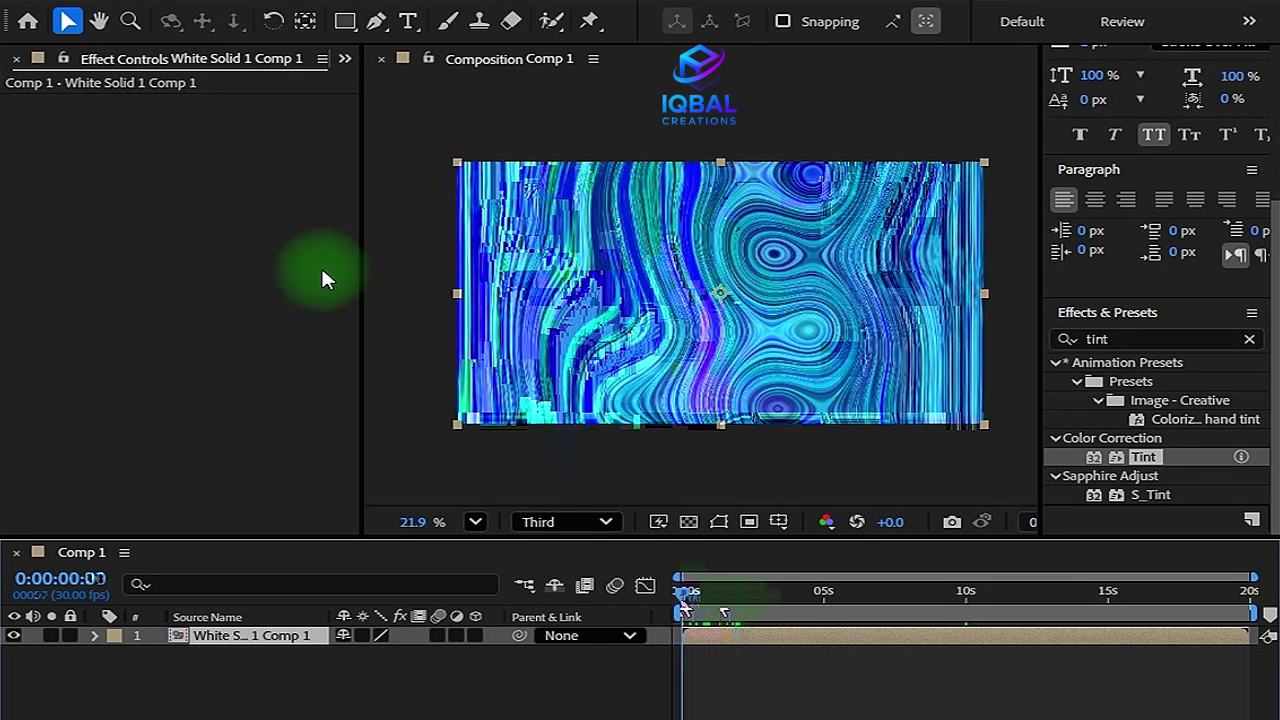
key(space)
Open the White Solid 1 Comp 1 precomposition and show the effect controls of its White Solid 1 layer.
click(345, 58)
click(357, 88)
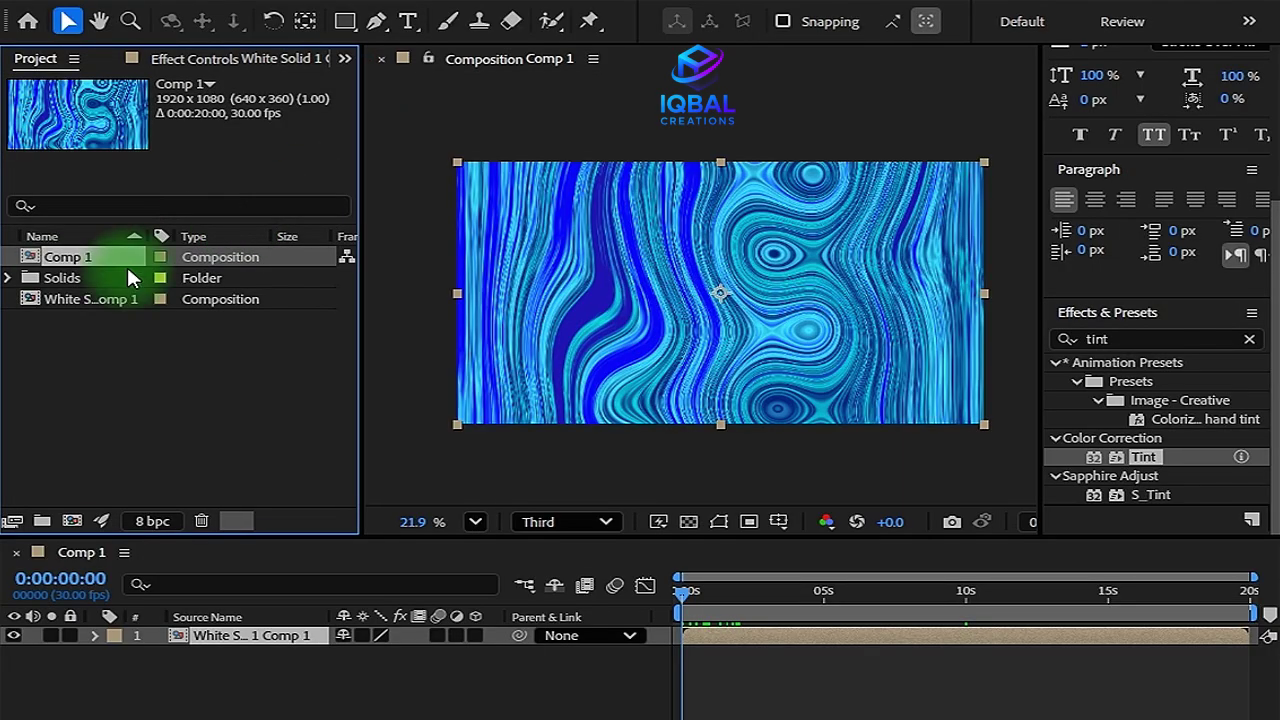
click(84, 299)
double_click(247, 634)
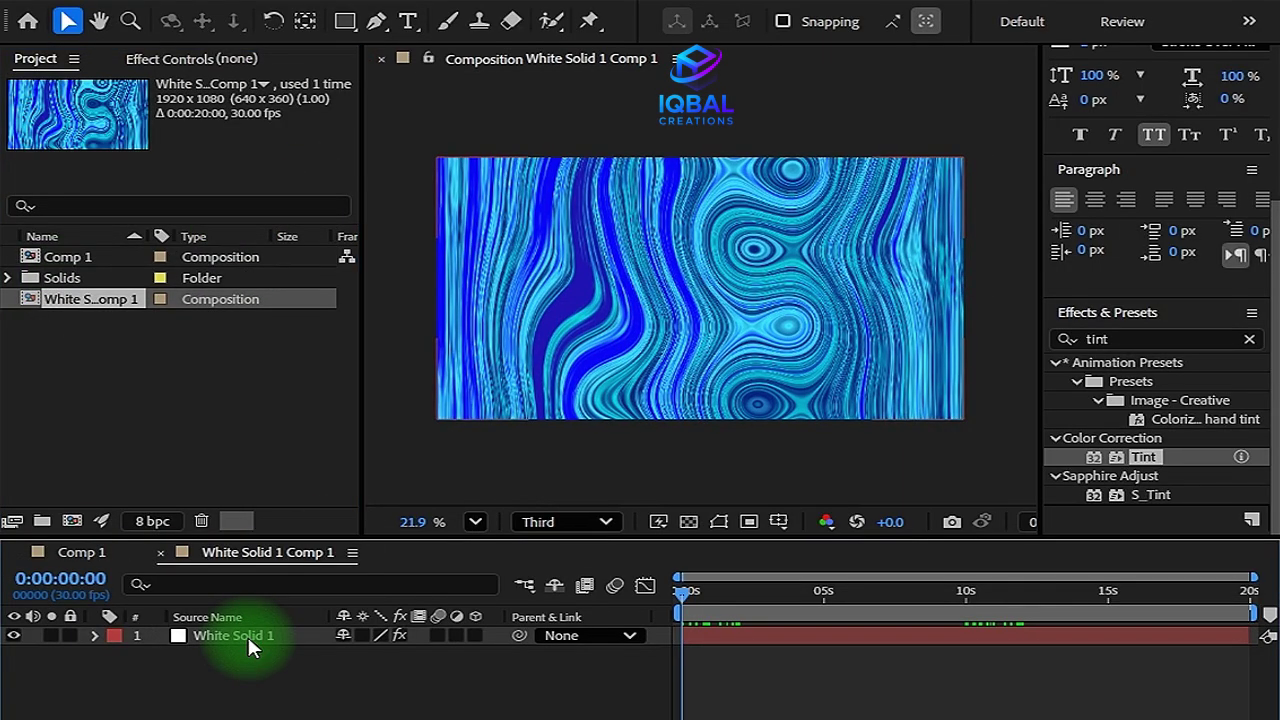
click(249, 632)
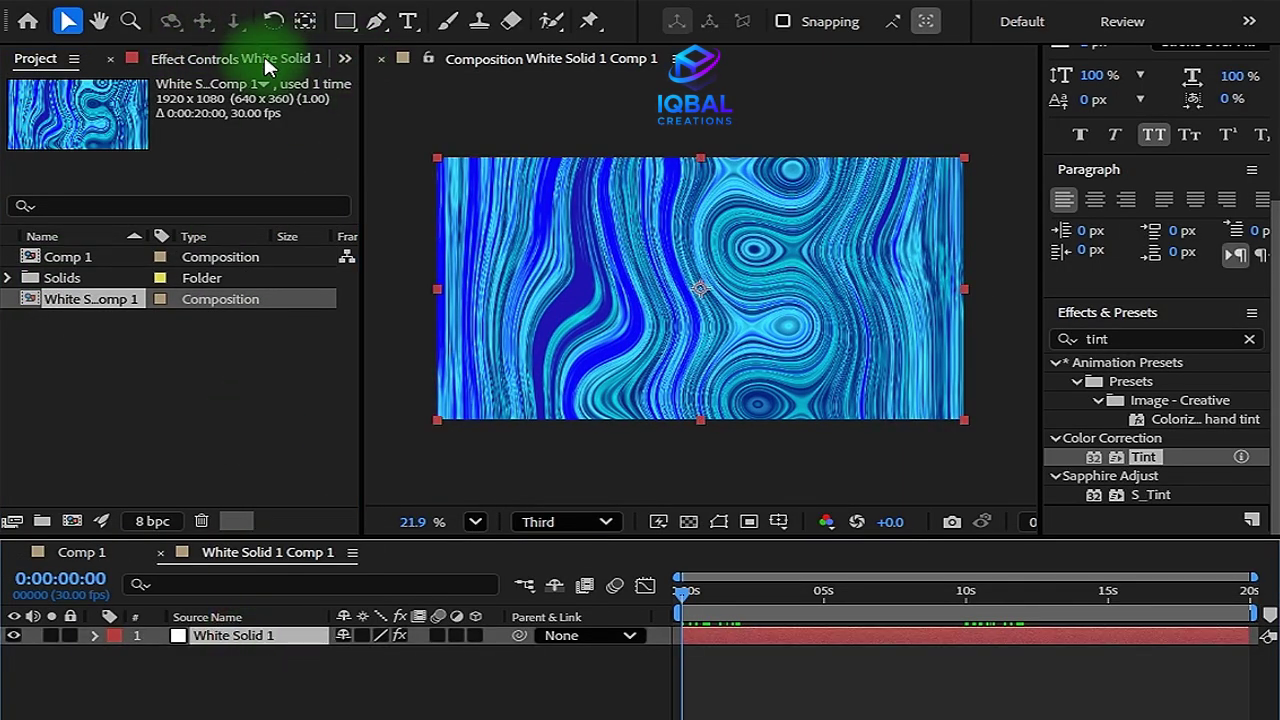
click(264, 58)
Expand the Fractal Noise Transform and Sub Settings groups and set Sub Scaling to 24.
scroll(51, 335, down, 1)
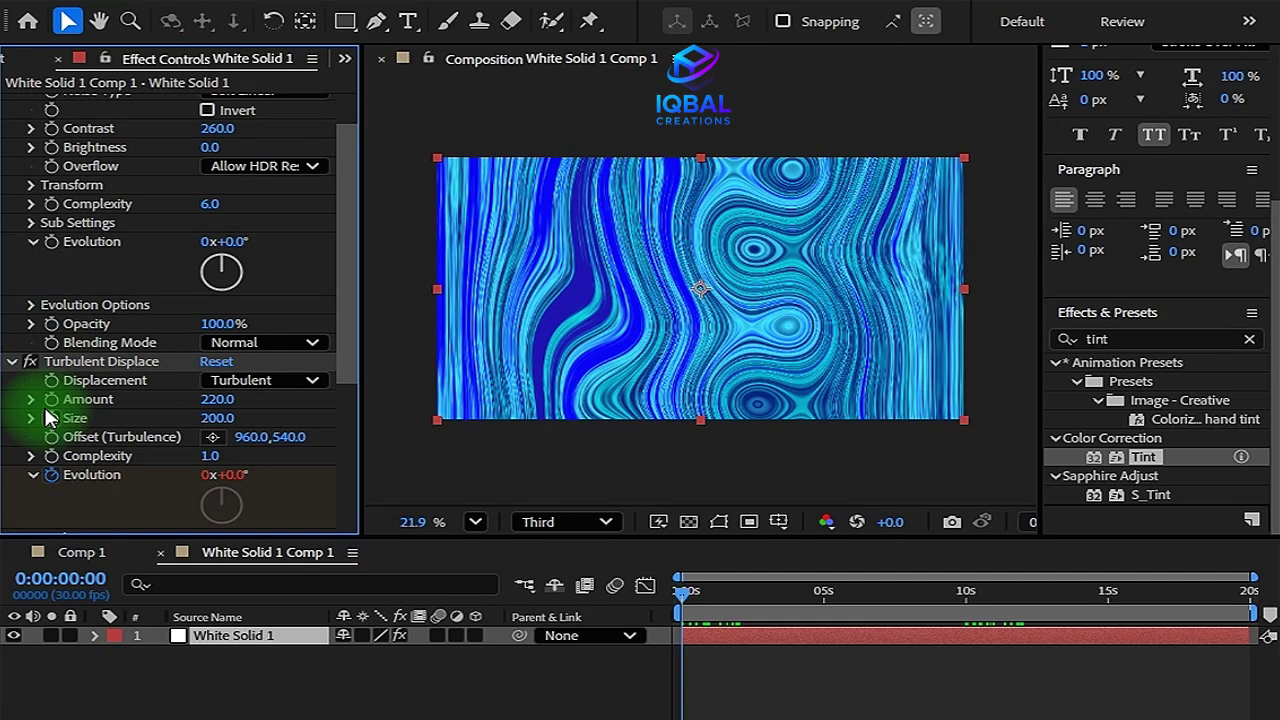
scroll(8, 258, up, 1)
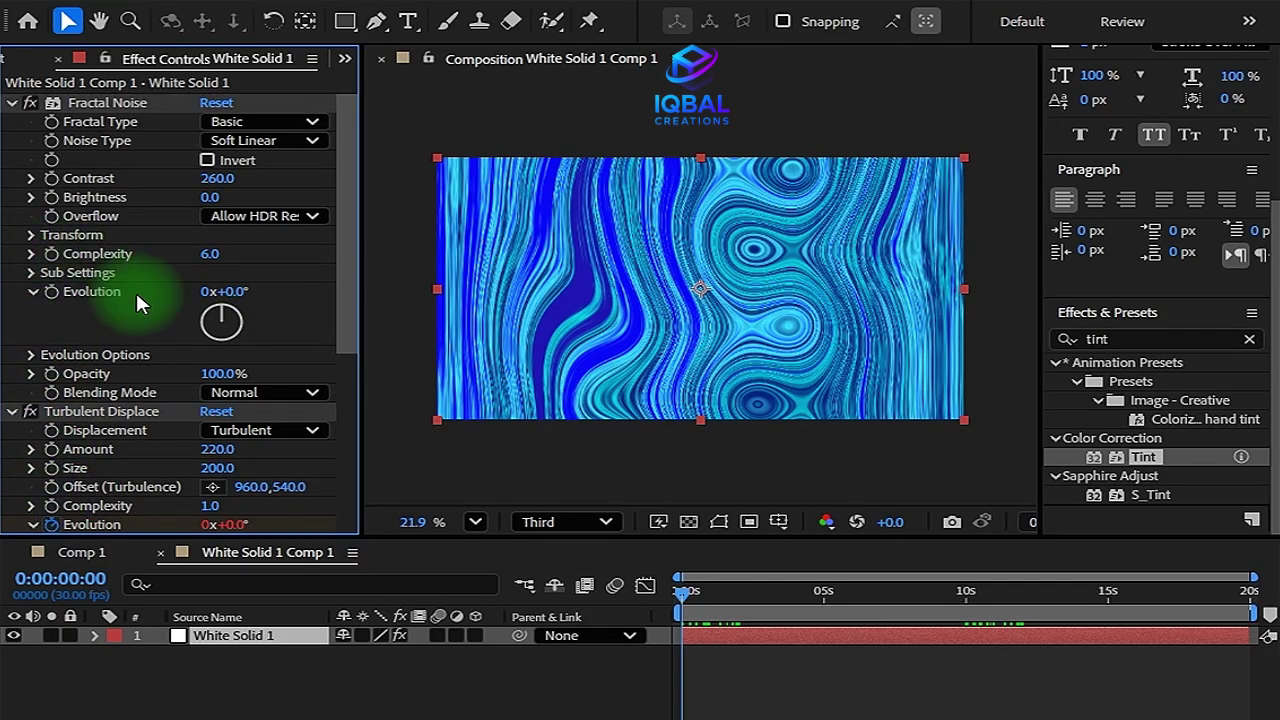
click(30, 236)
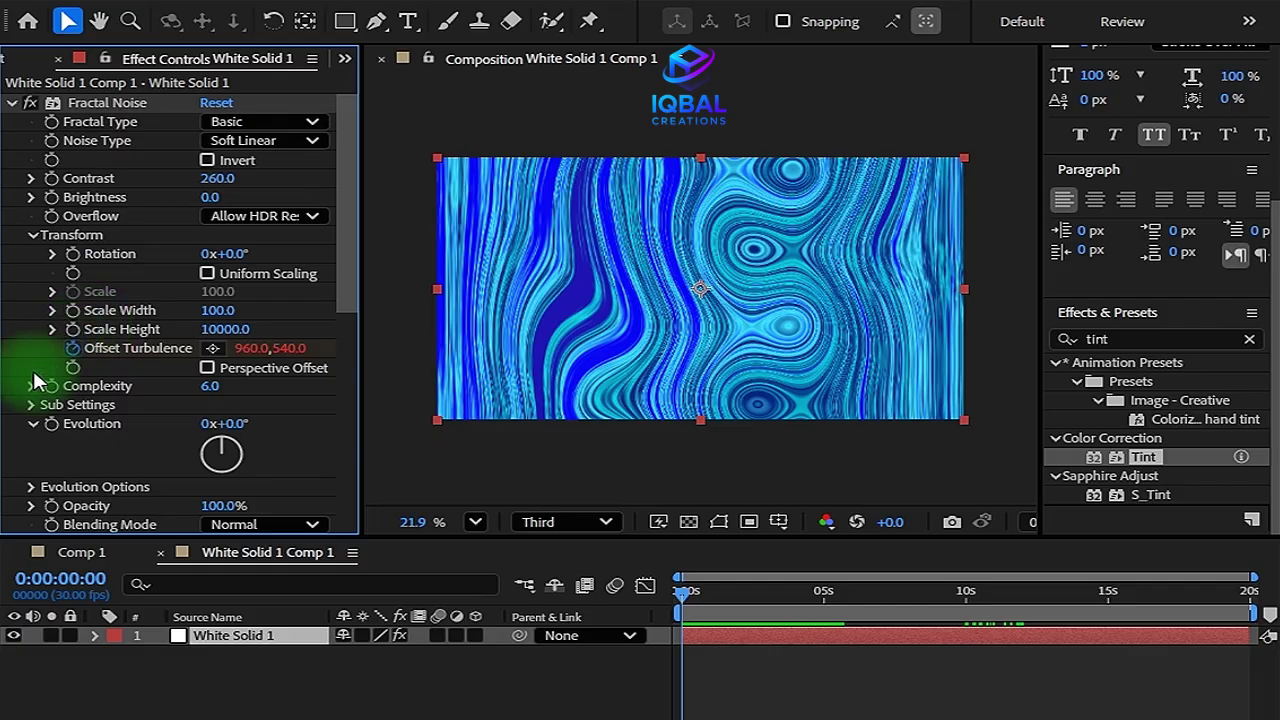
scroll(6, 430, down, 3)
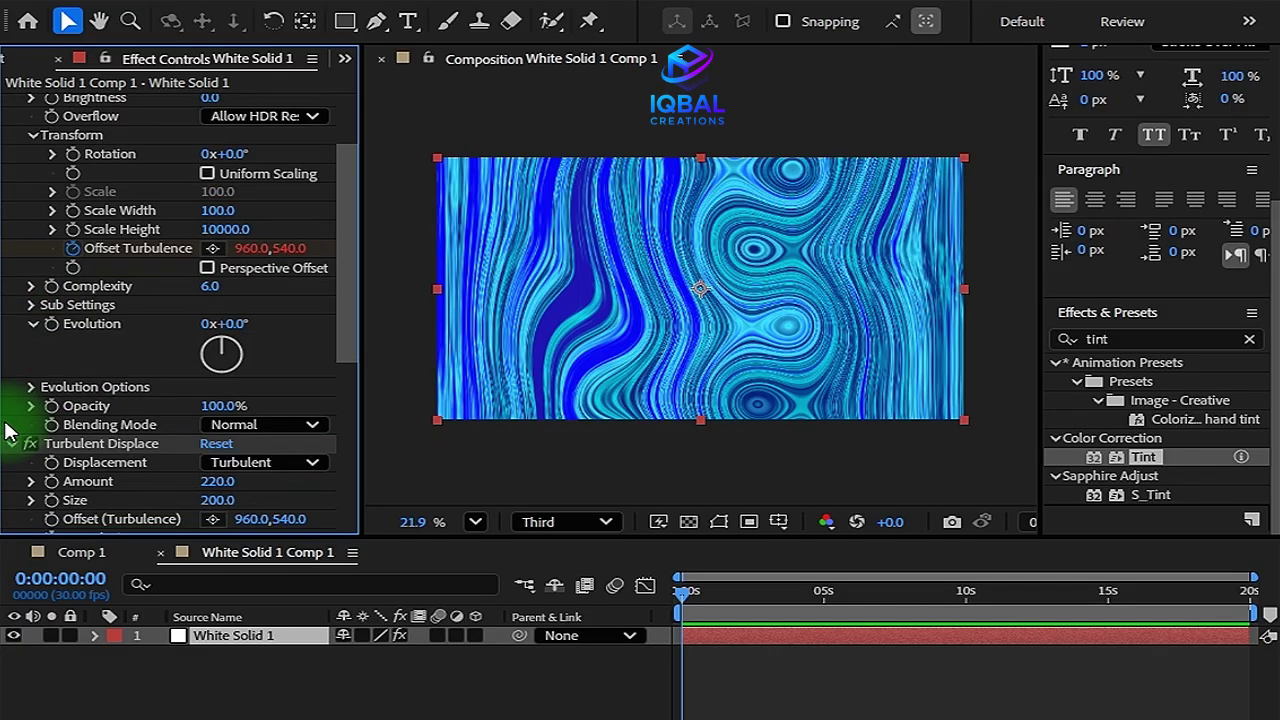
click(30, 236)
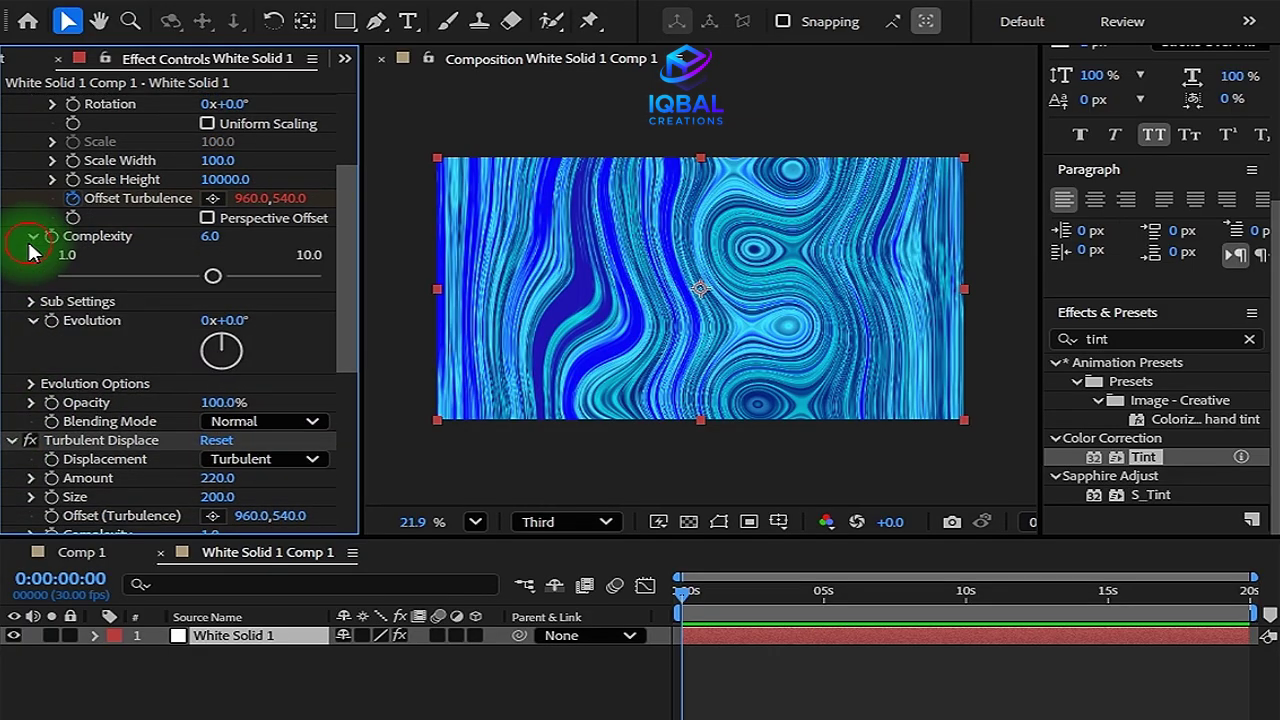
click(30, 236)
click(33, 254)
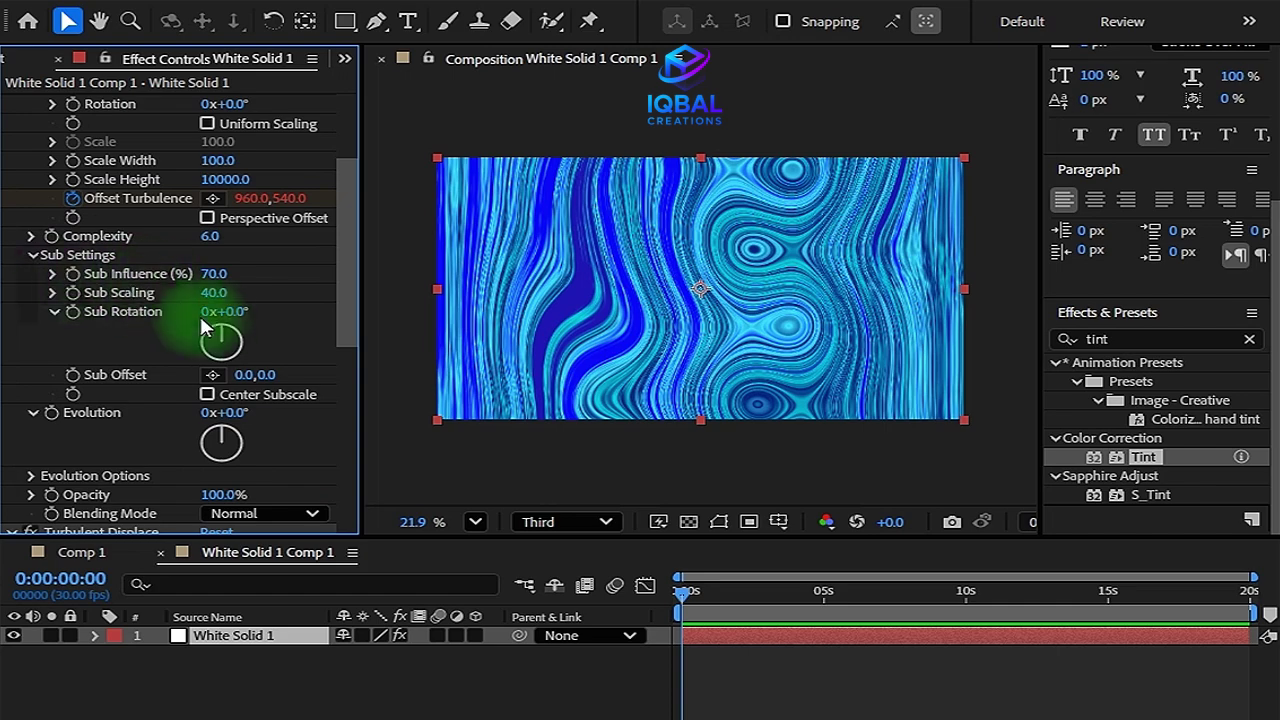
click(215, 293)
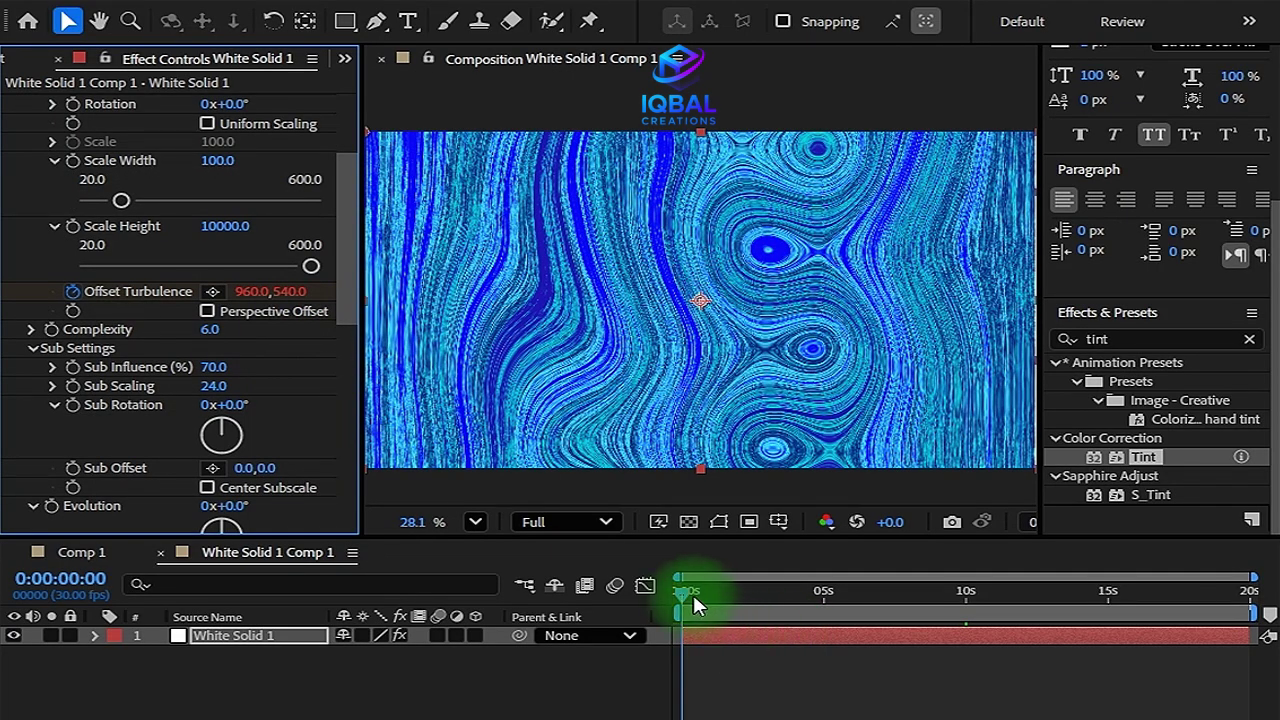
Collapse the Fractal Noise settings, return to Comp 1 and show the project's item list.
mouse_move(693, 594)
mouse_down()
mouse_move(801, 579)
mouse_move(684, 590)
mouse_up()
scroll(204, 236, up, 2)
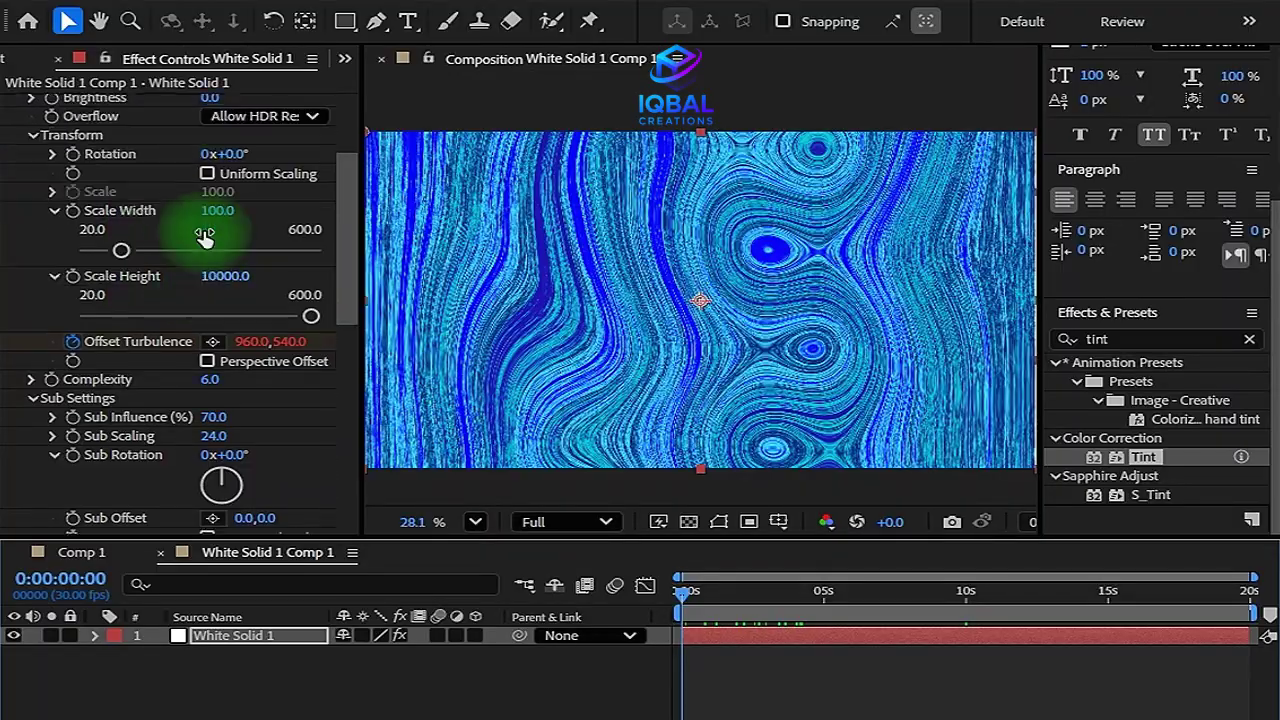
scroll(204, 236, up, 4)
click(8, 105)
click(62, 552)
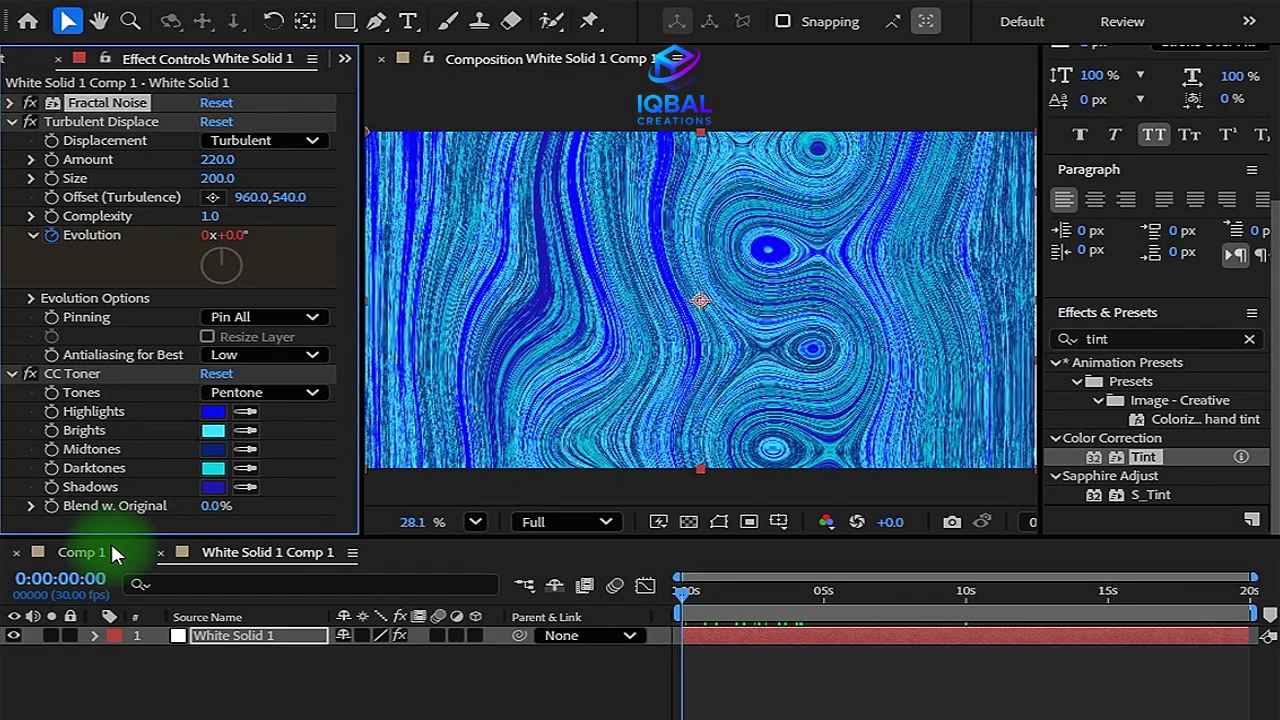
click(183, 652)
click(346, 58)
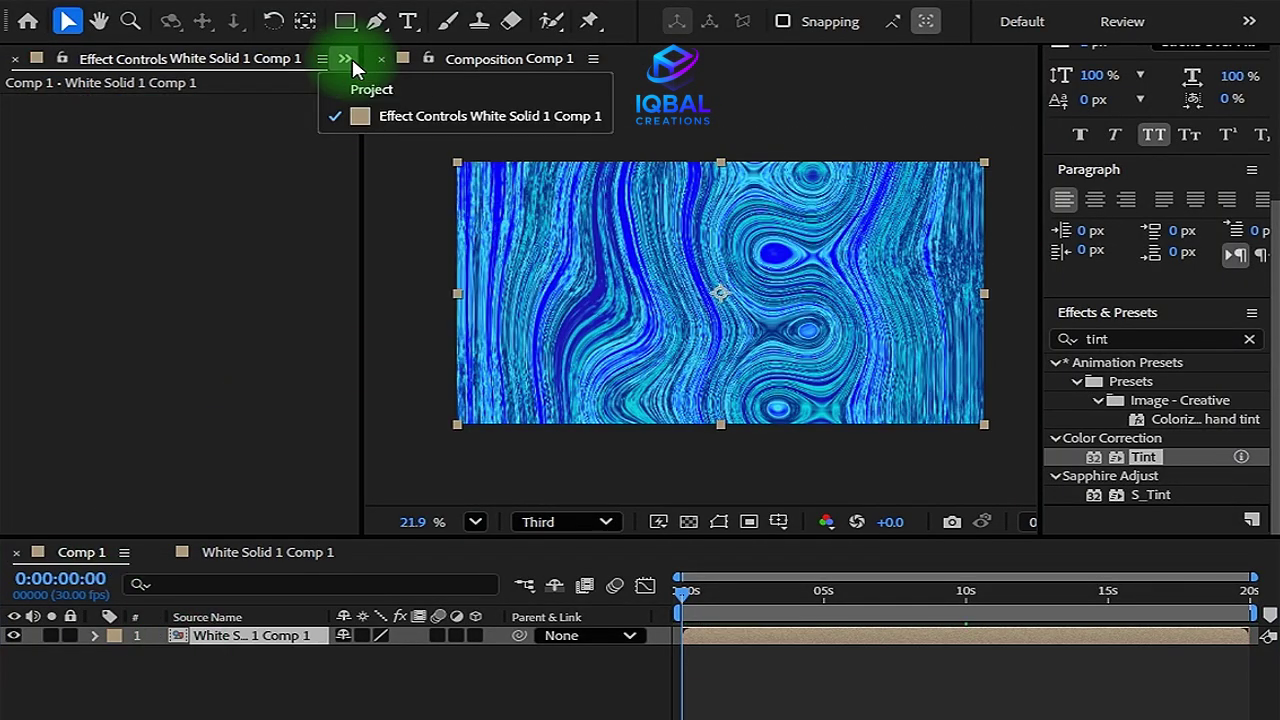
click(390, 87)
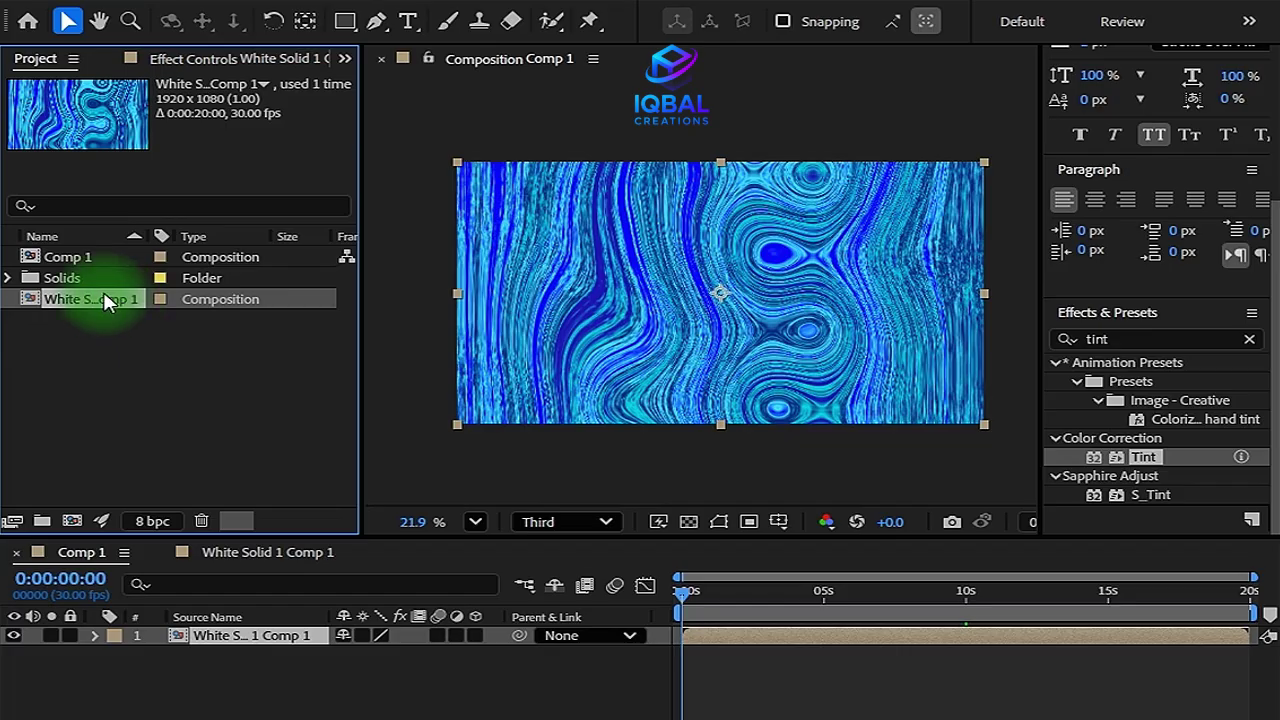
Rename the White Solid 1 Comp 1 layer in Comp 1 as background.
right_click(237, 638)
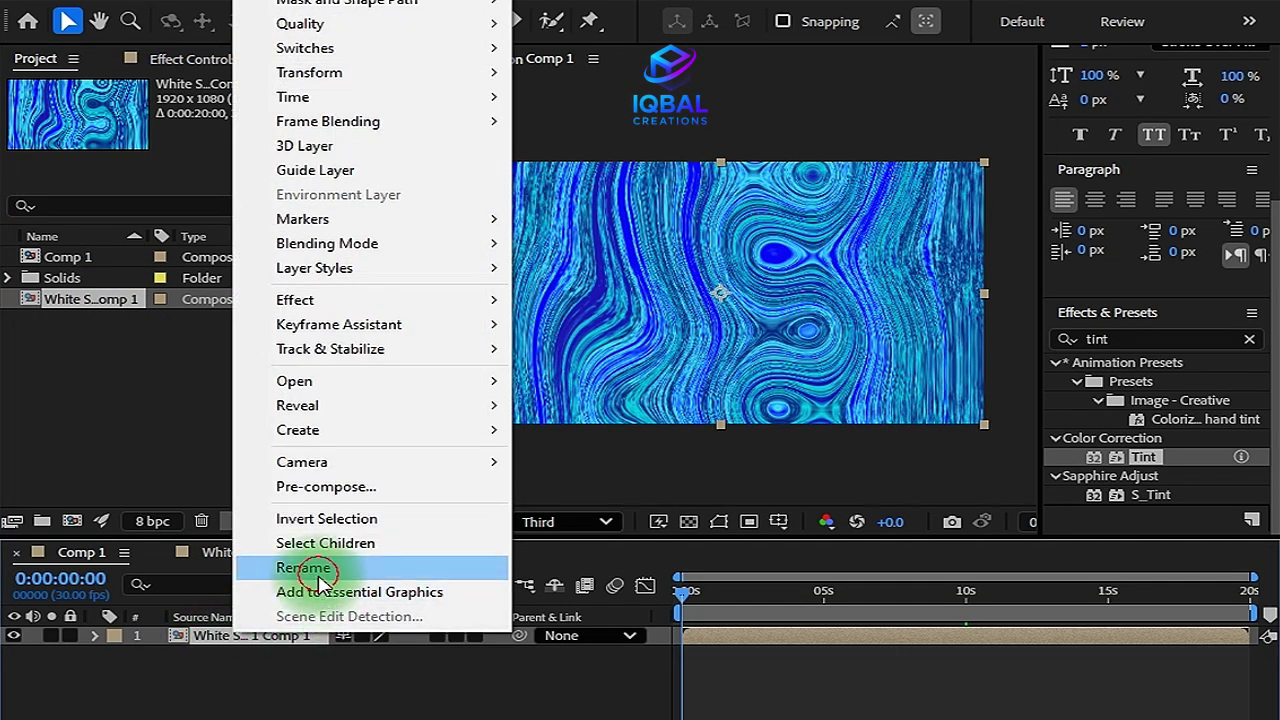
click(301, 567)
text(bag)
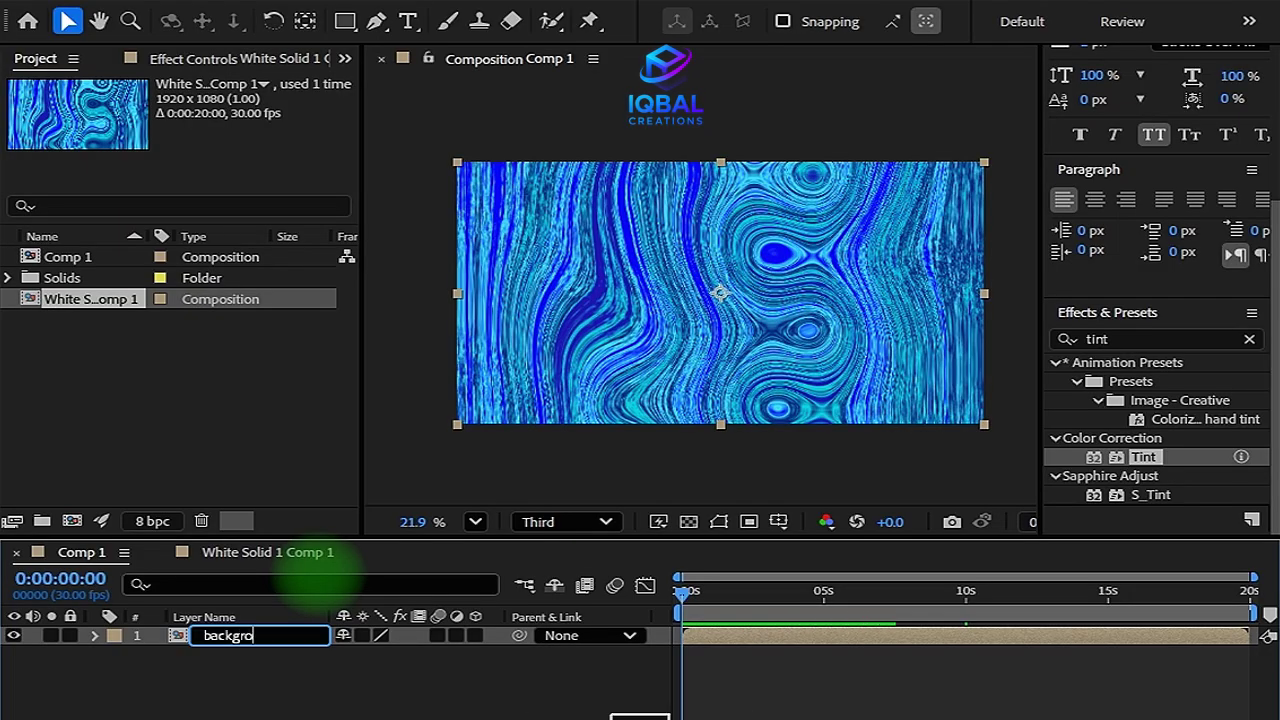
key(Return)
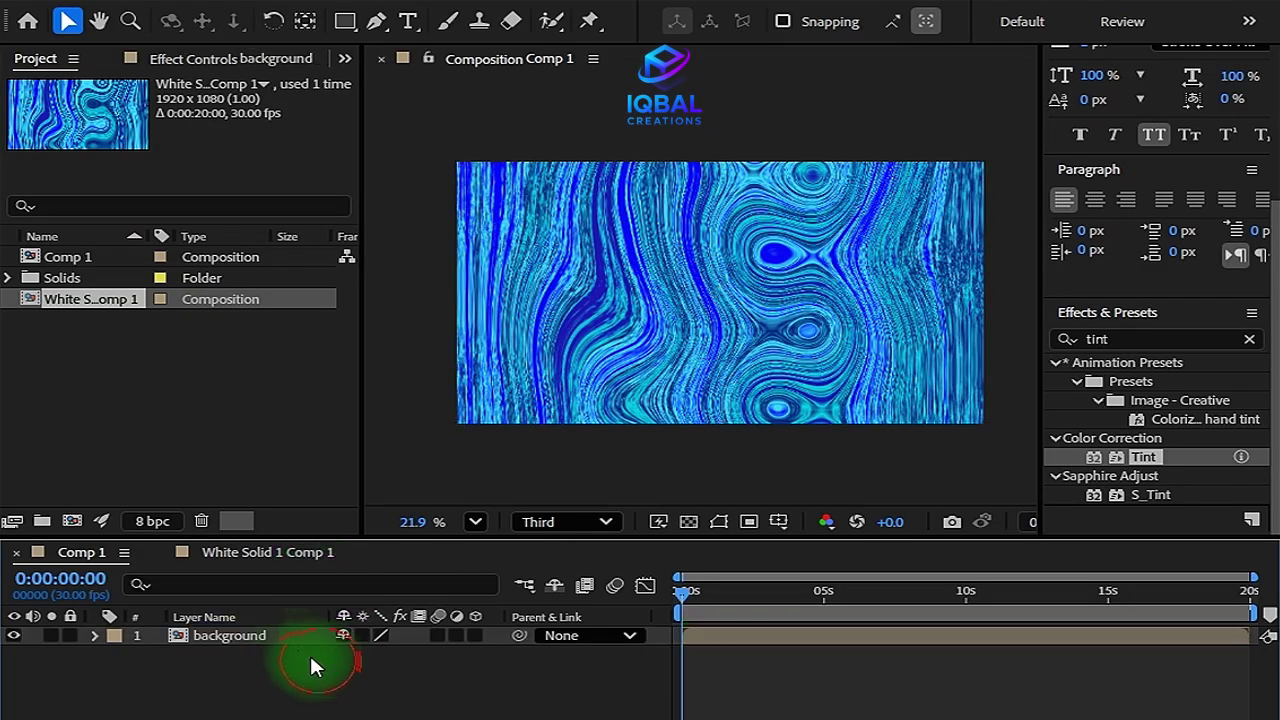
Rename the White Solid 1 Comp 1 composition in the project as bg.
click(101, 300)
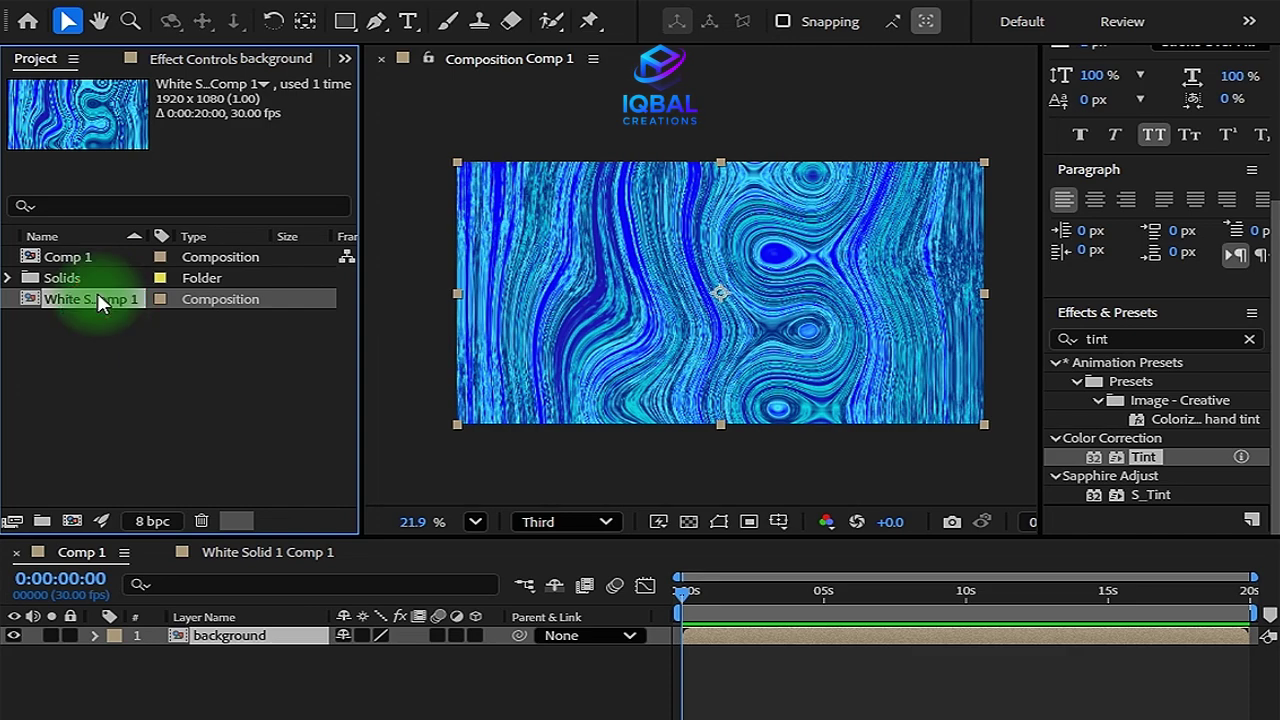
right_click(107, 308)
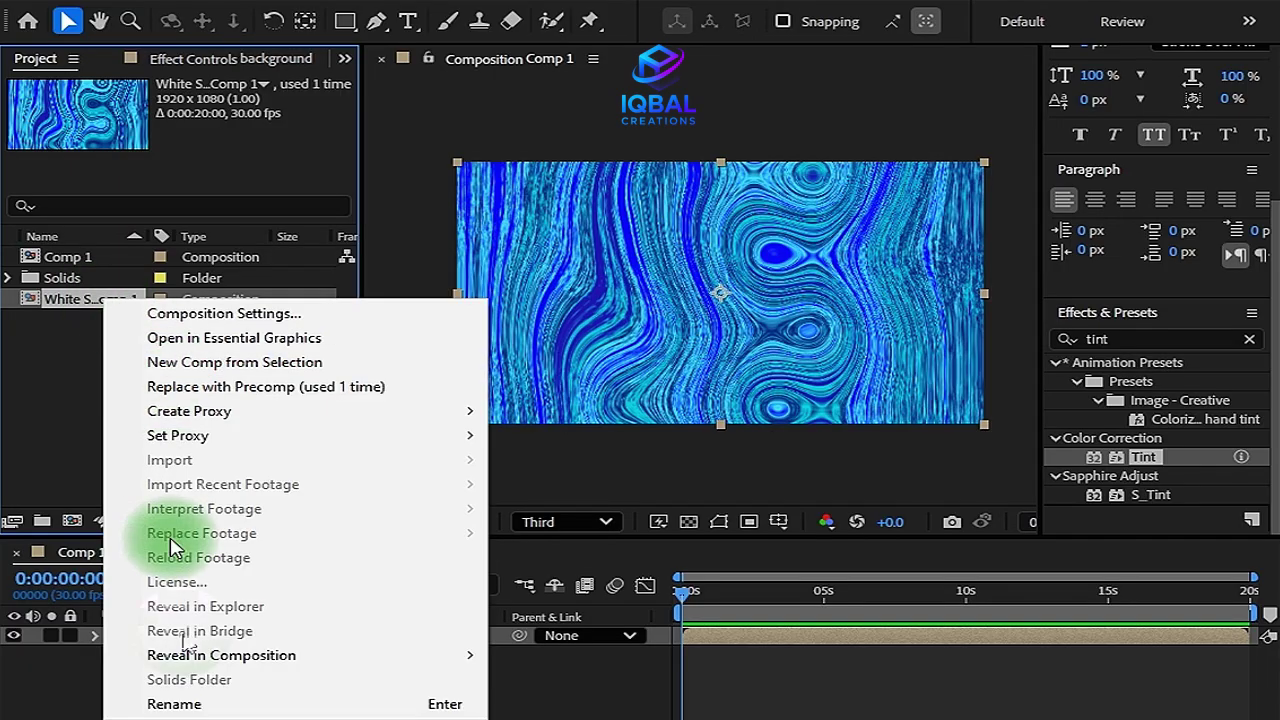
click(173, 704)
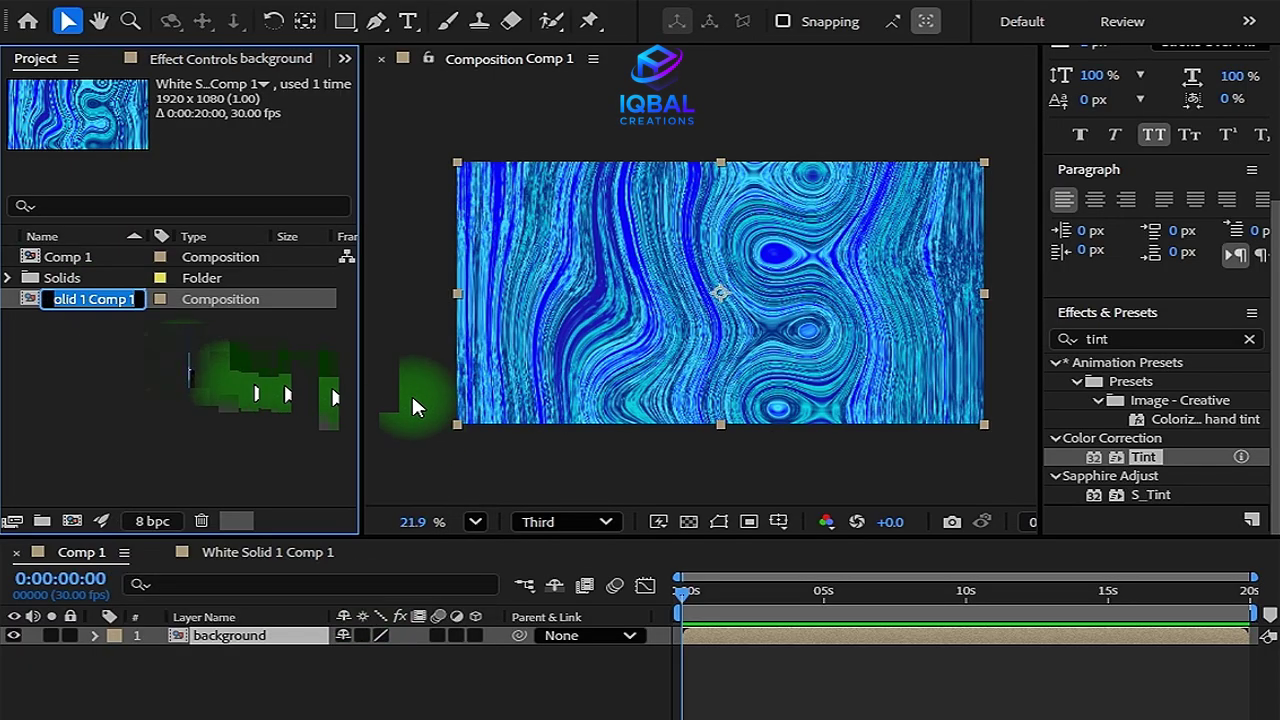
text(bg)
click(166, 392)
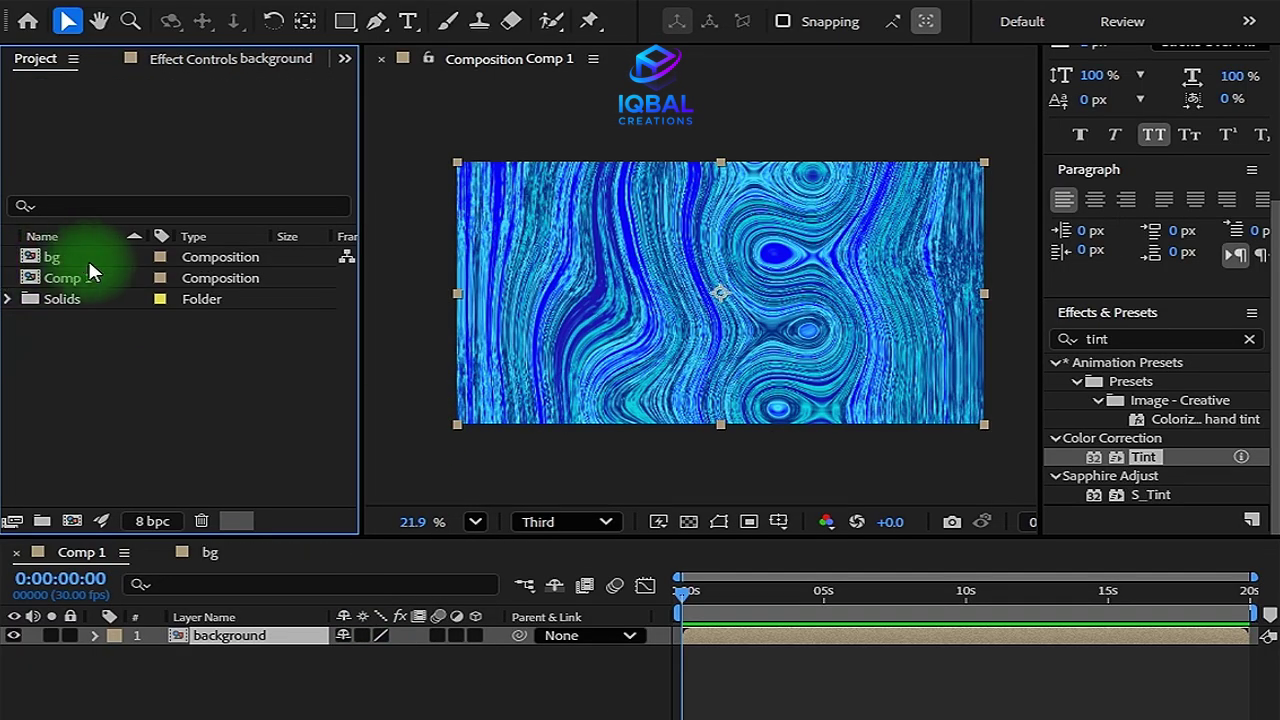
Duplicate the bg composition in the project and rename the copy as sphere.
click(86, 260)
key(ctrl+d)
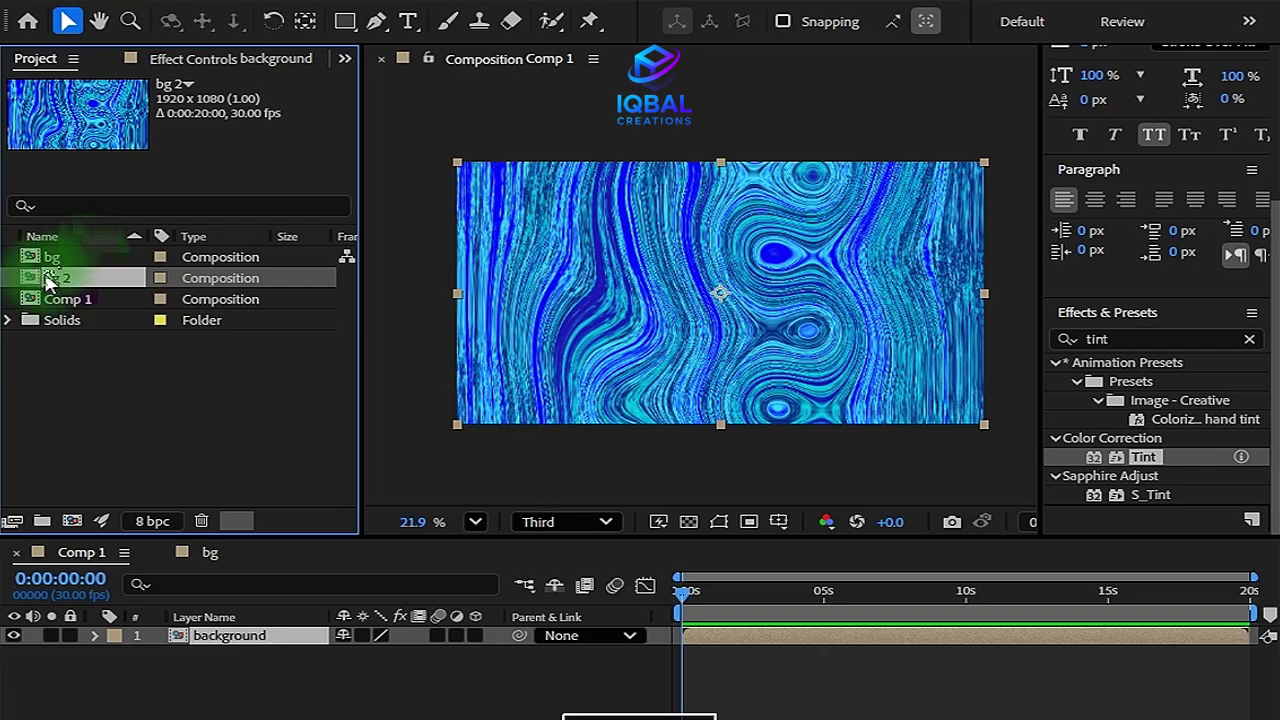
right_click(63, 275)
click(120, 677)
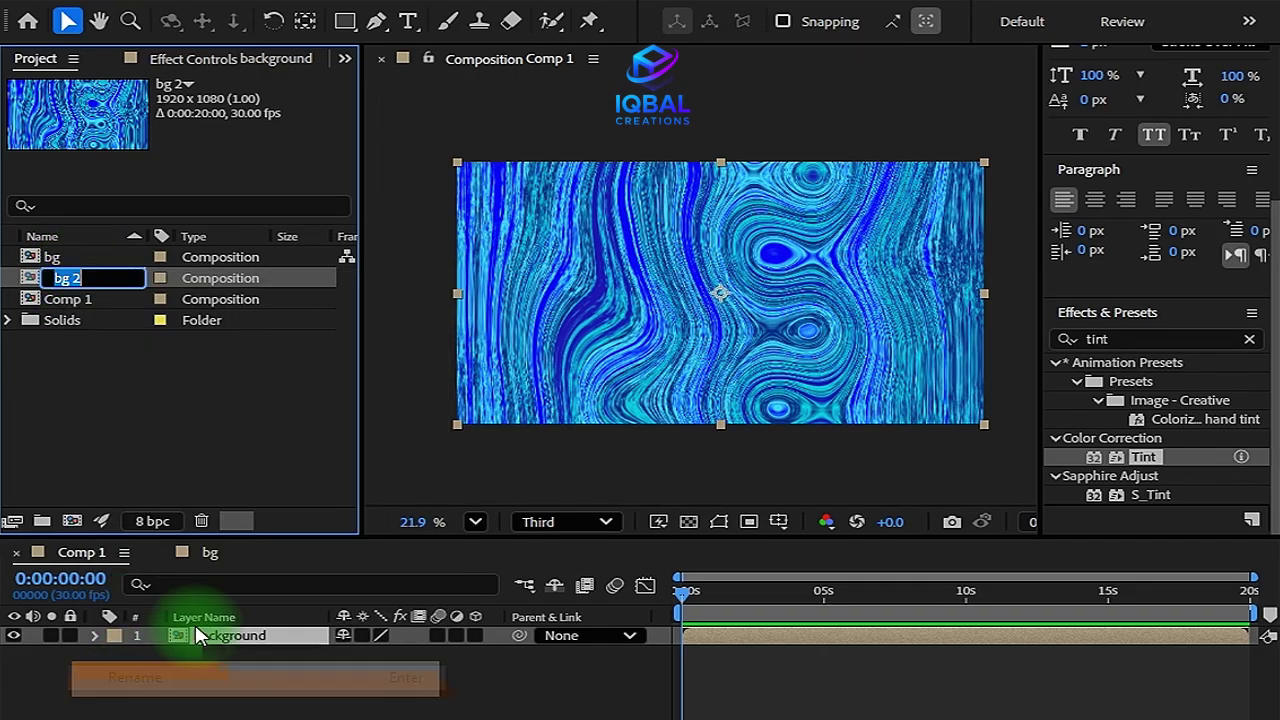
text(sphere)
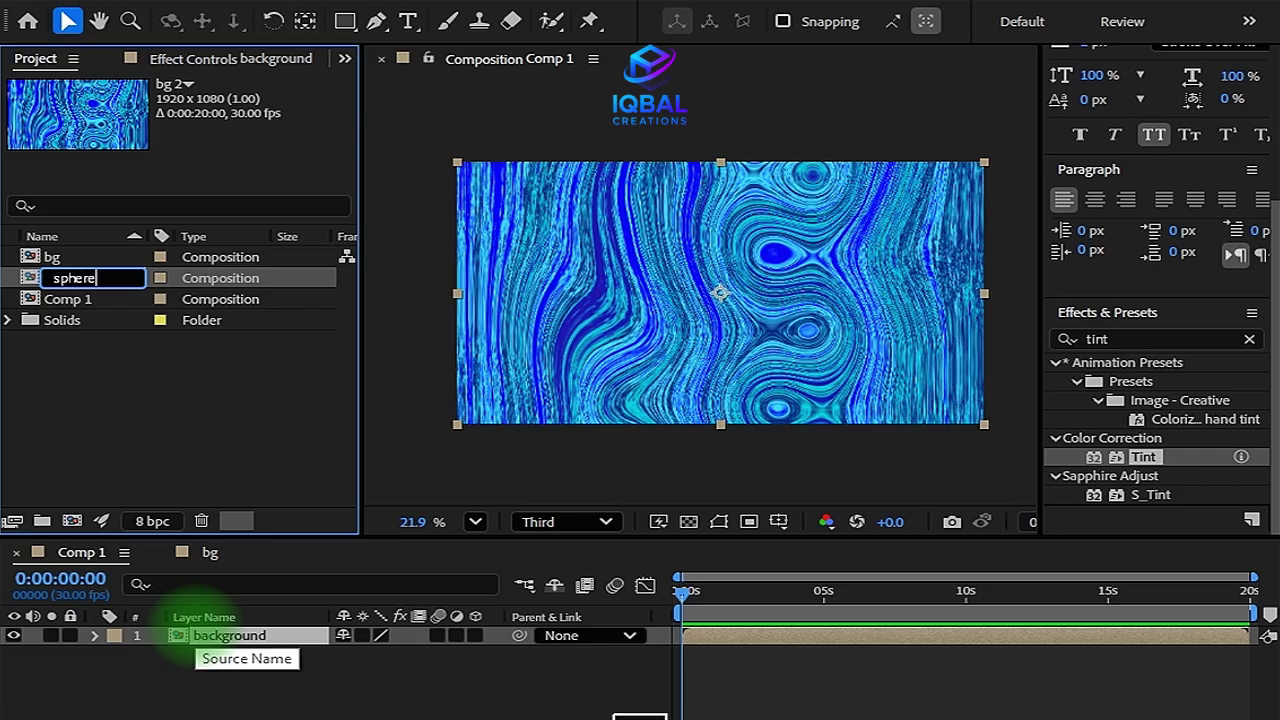
click(190, 438)
Add the sphere composition above the background layer in Comp 1 and apply the CC Sphere effect to it.
click(60, 325)
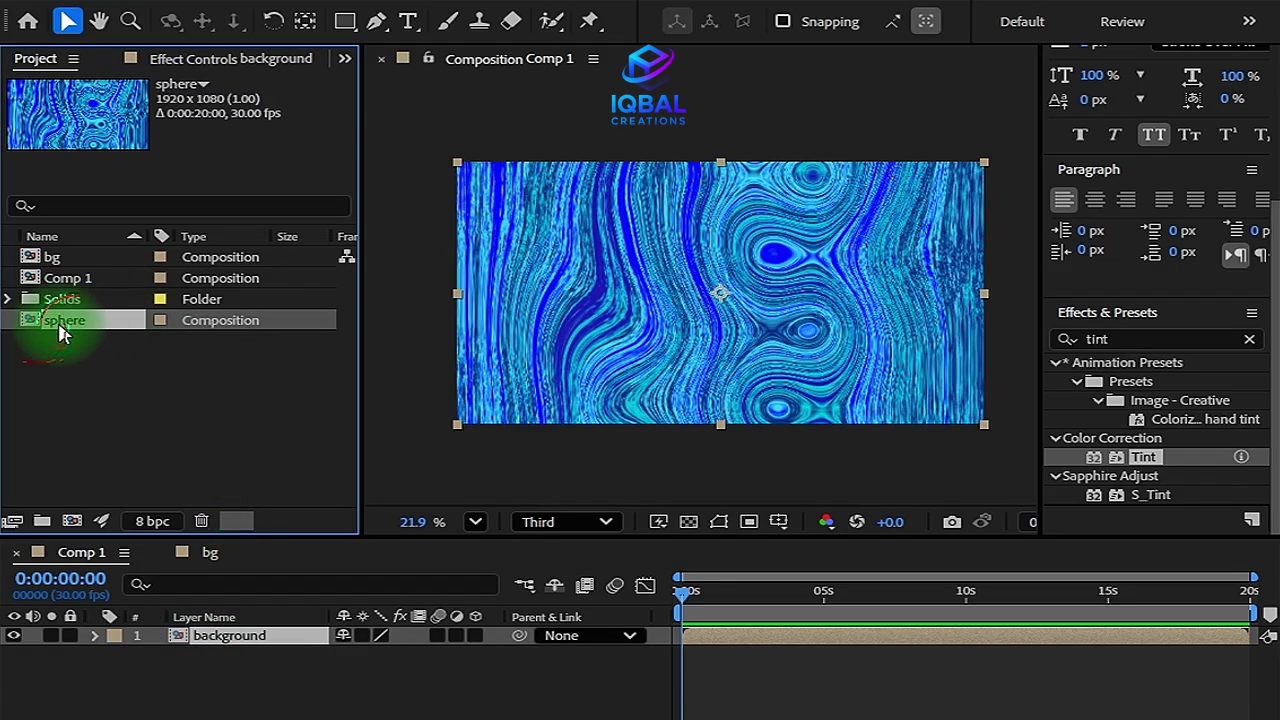
drag(58, 322, 159, 629)
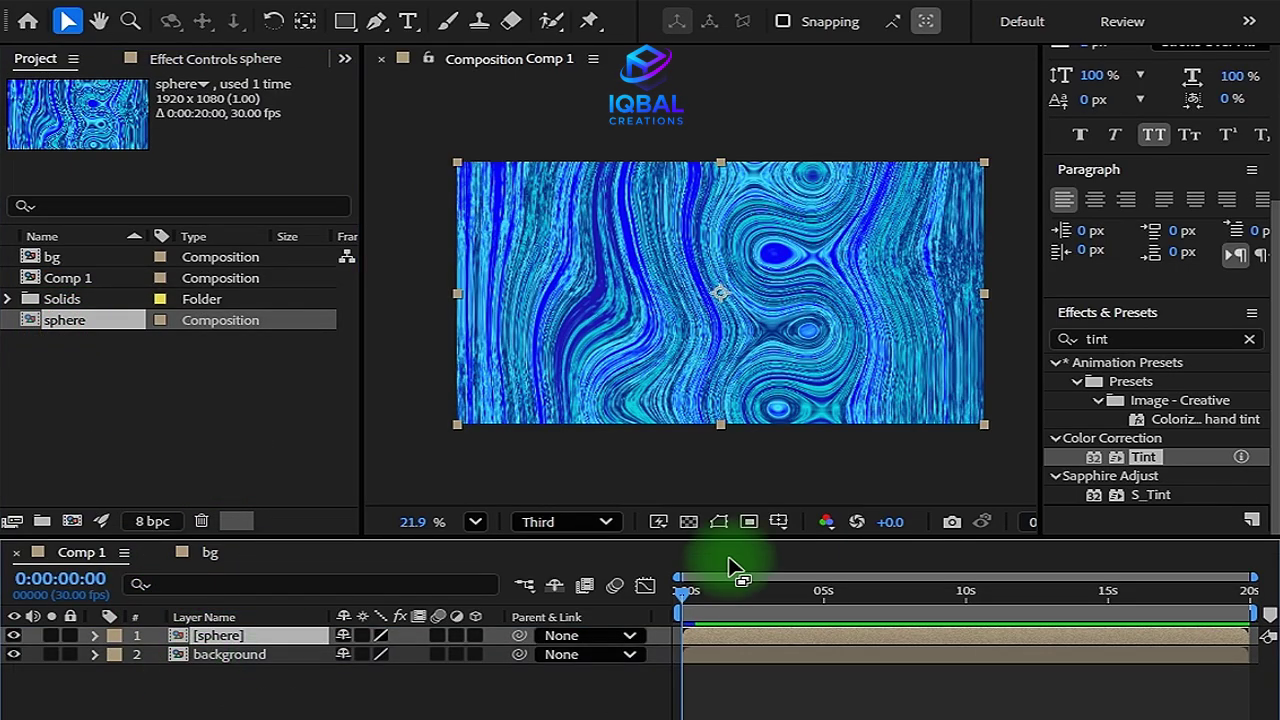
click(1249, 339)
scroll(1150, 300, down, 2)
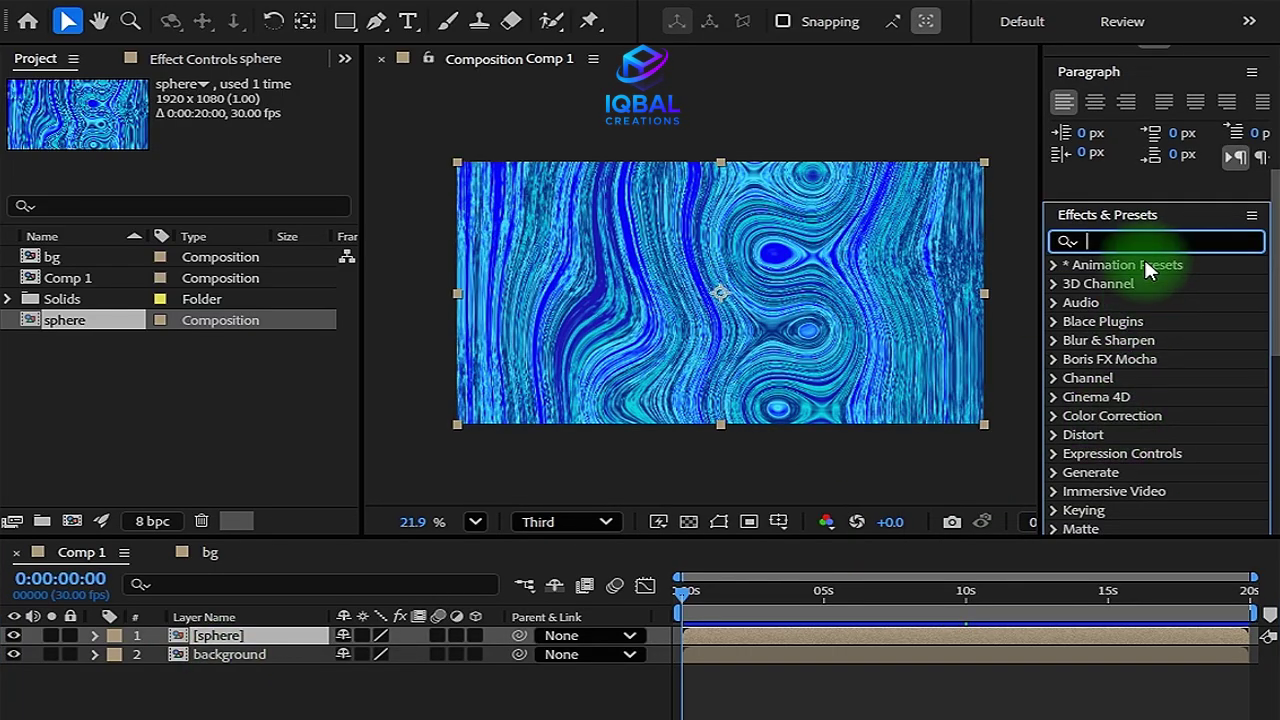
text(cc s)
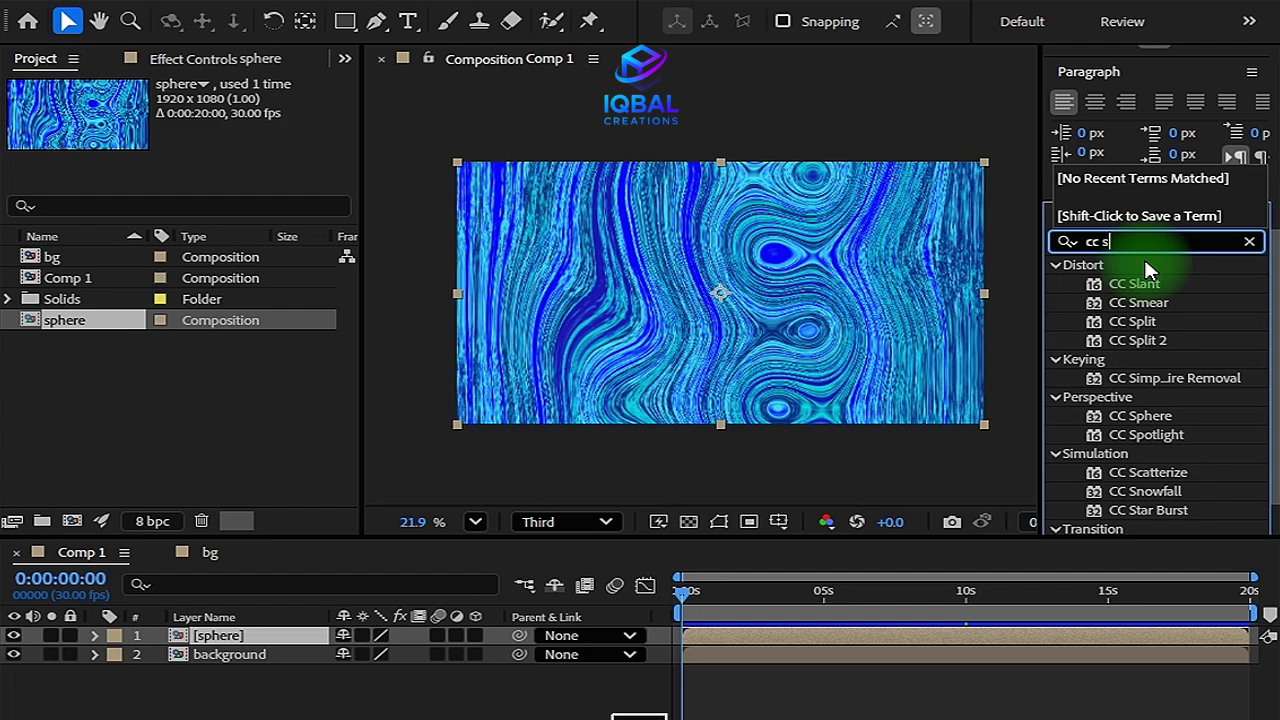
text(ph)
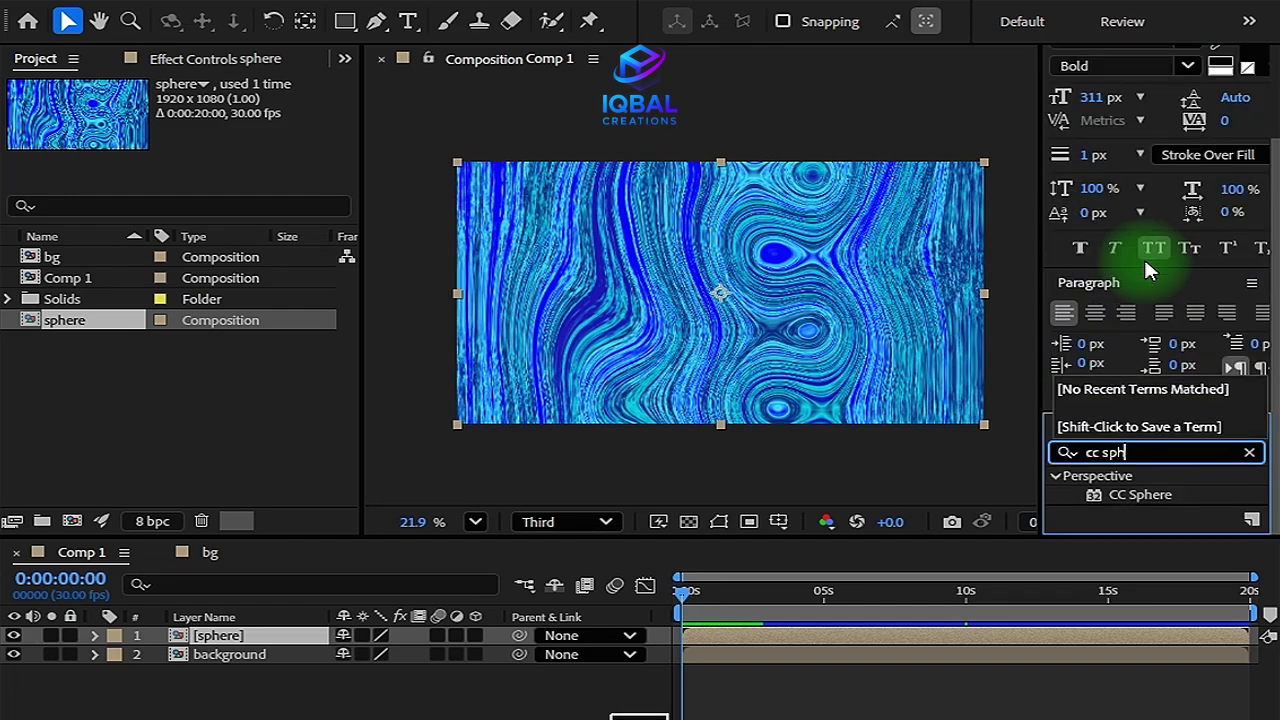
click(1148, 497)
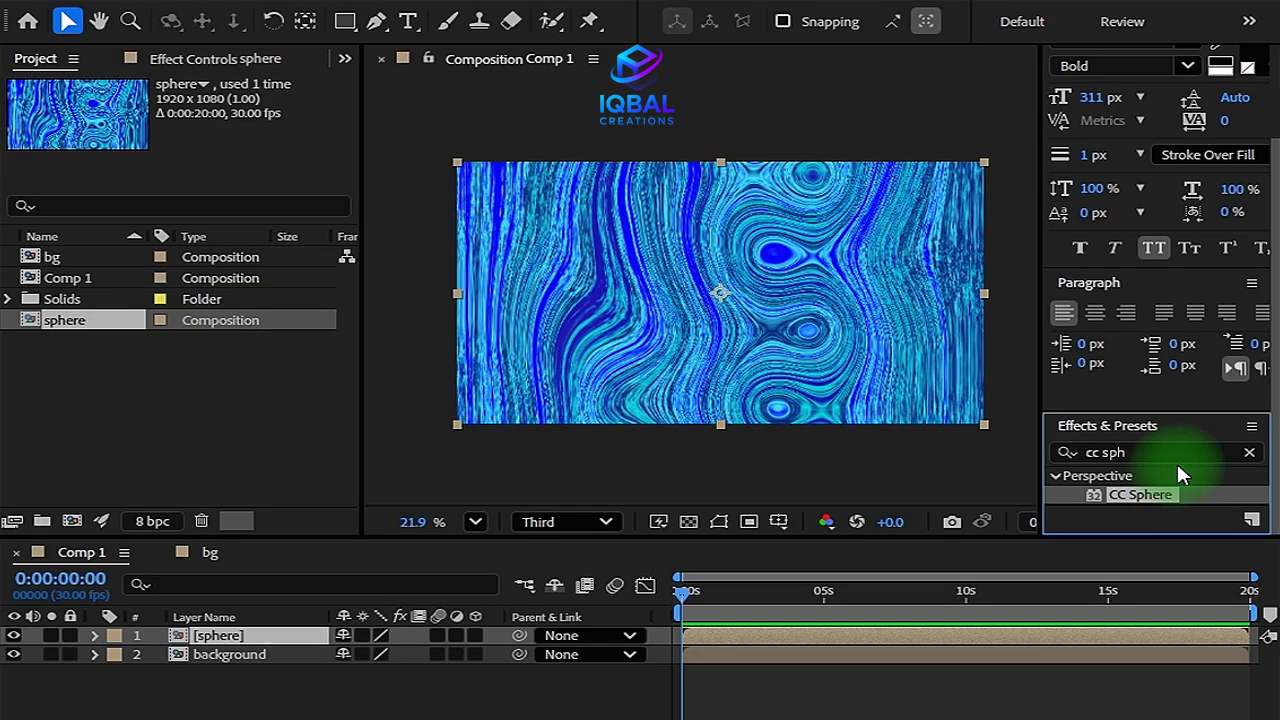
drag(1173, 510, 782, 635)
scroll(735, 266, up, 5)
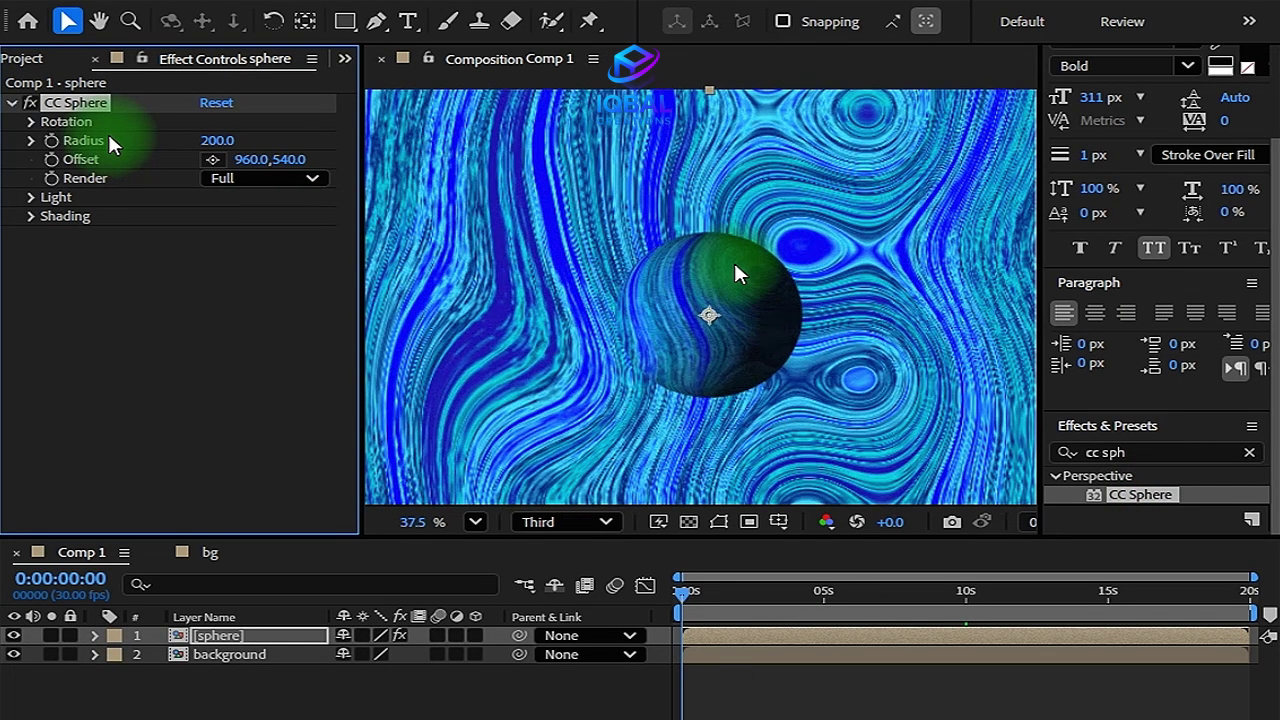
Keep the CC Sphere Render option at Full, expand its Light group and set Light Intensity to 0.
scroll(735, 268, up, 1)
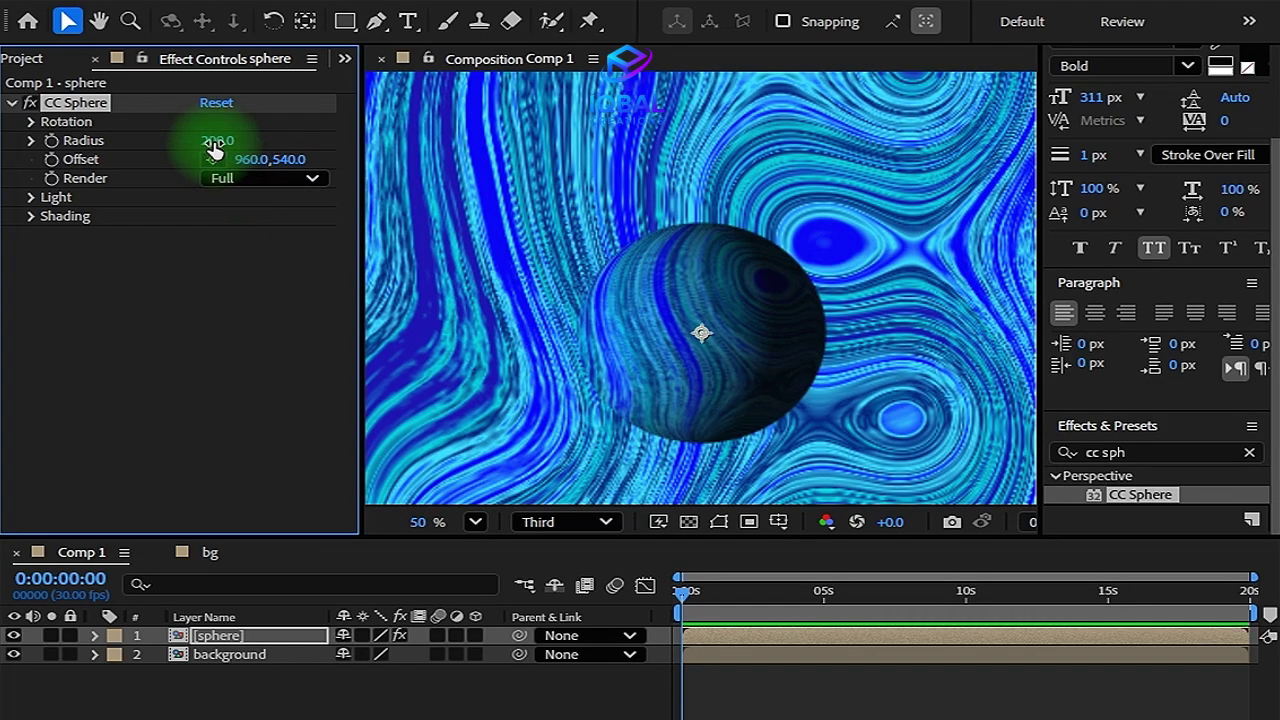
click(284, 180)
click(287, 194)
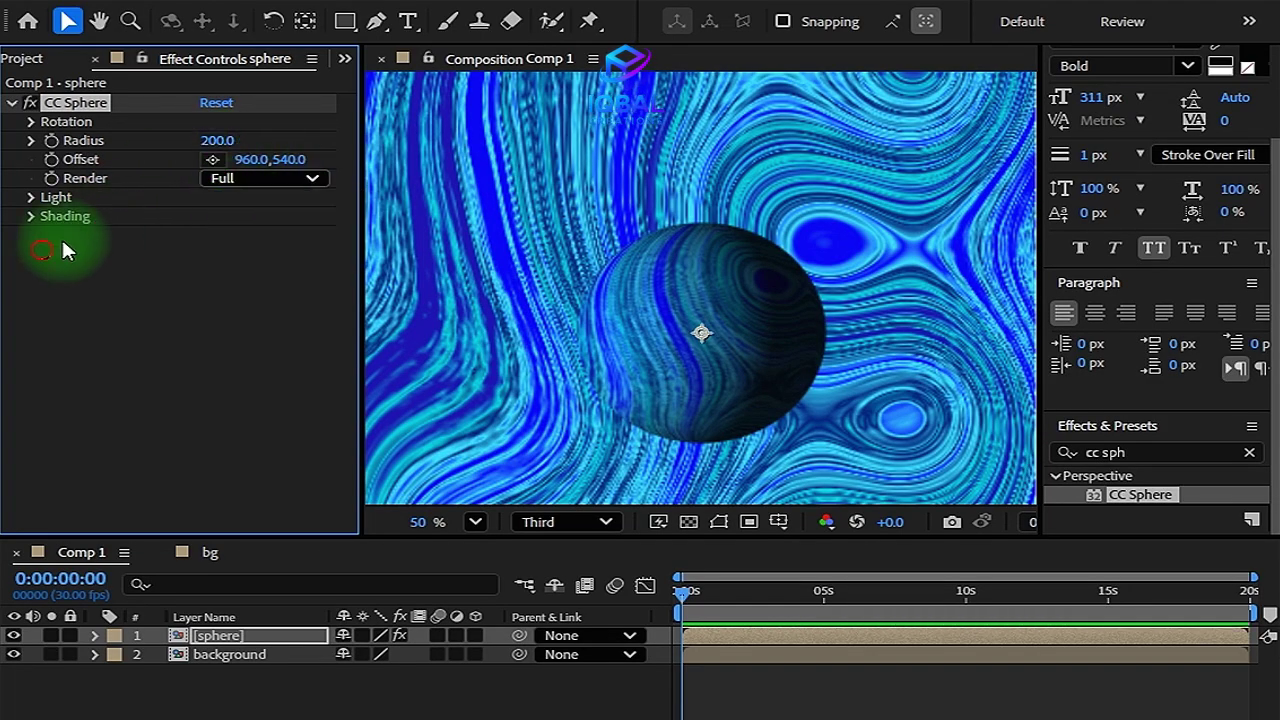
click(32, 197)
click(218, 218)
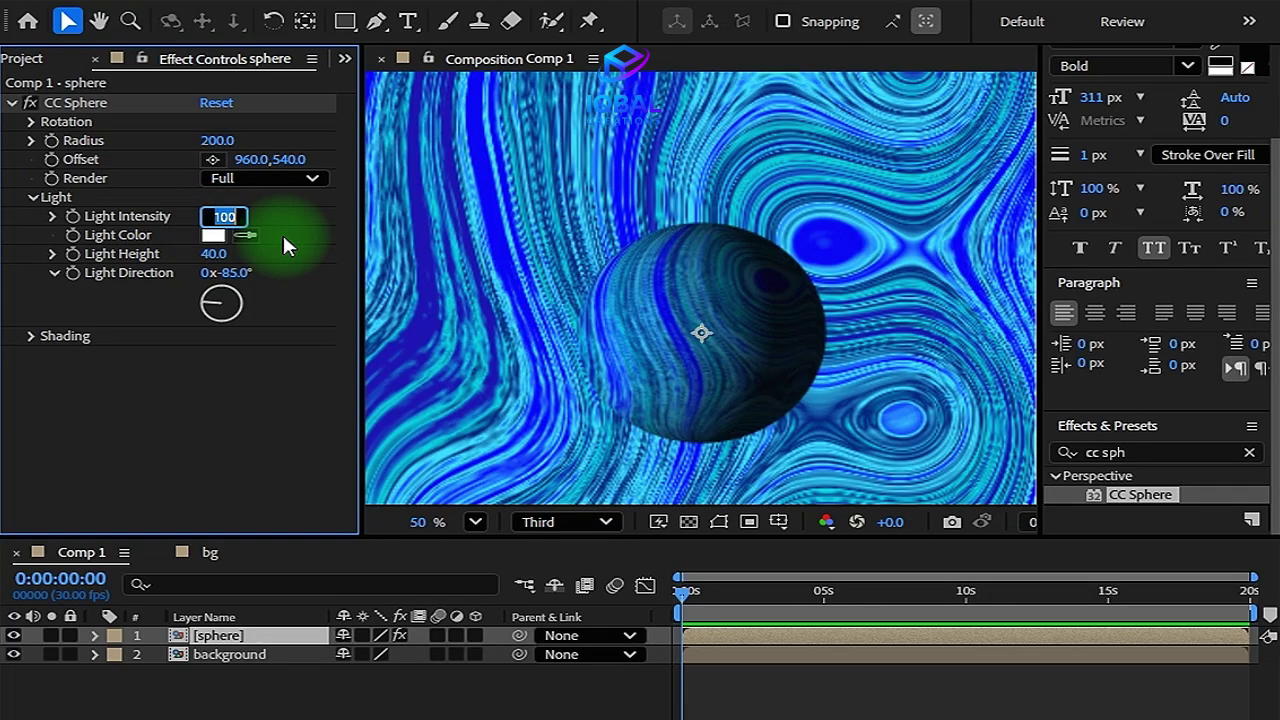
key(BackSpace)
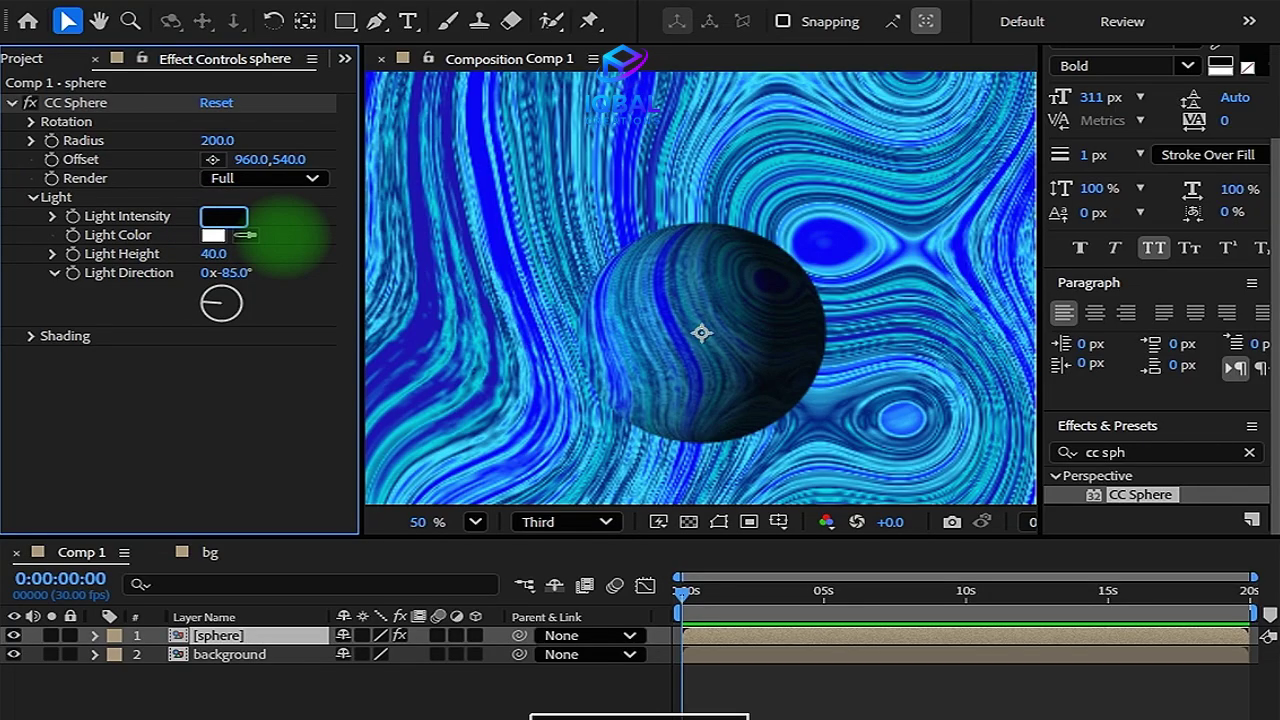
text(0)
key(Return)
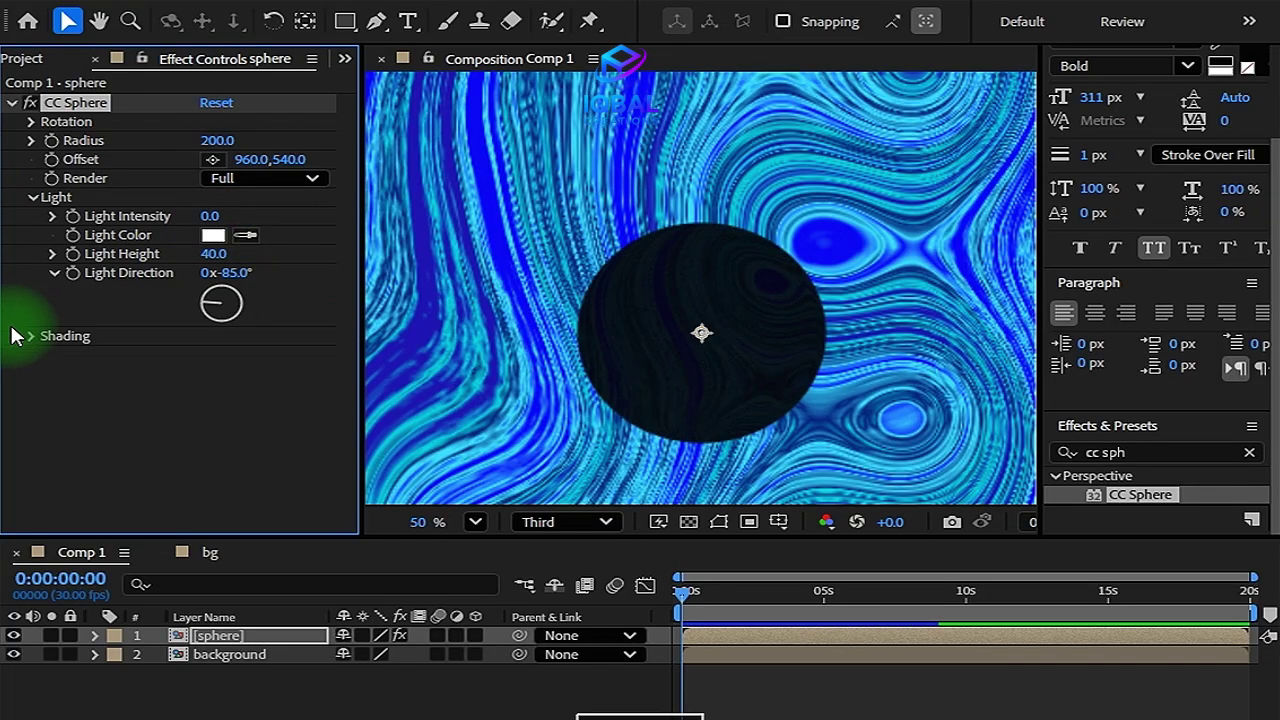
Expand the CC Sphere Shading group and set Ambient to 105, scrubbing the timeline to check the sphere.
click(31, 336)
drag(213, 355, 309, 346)
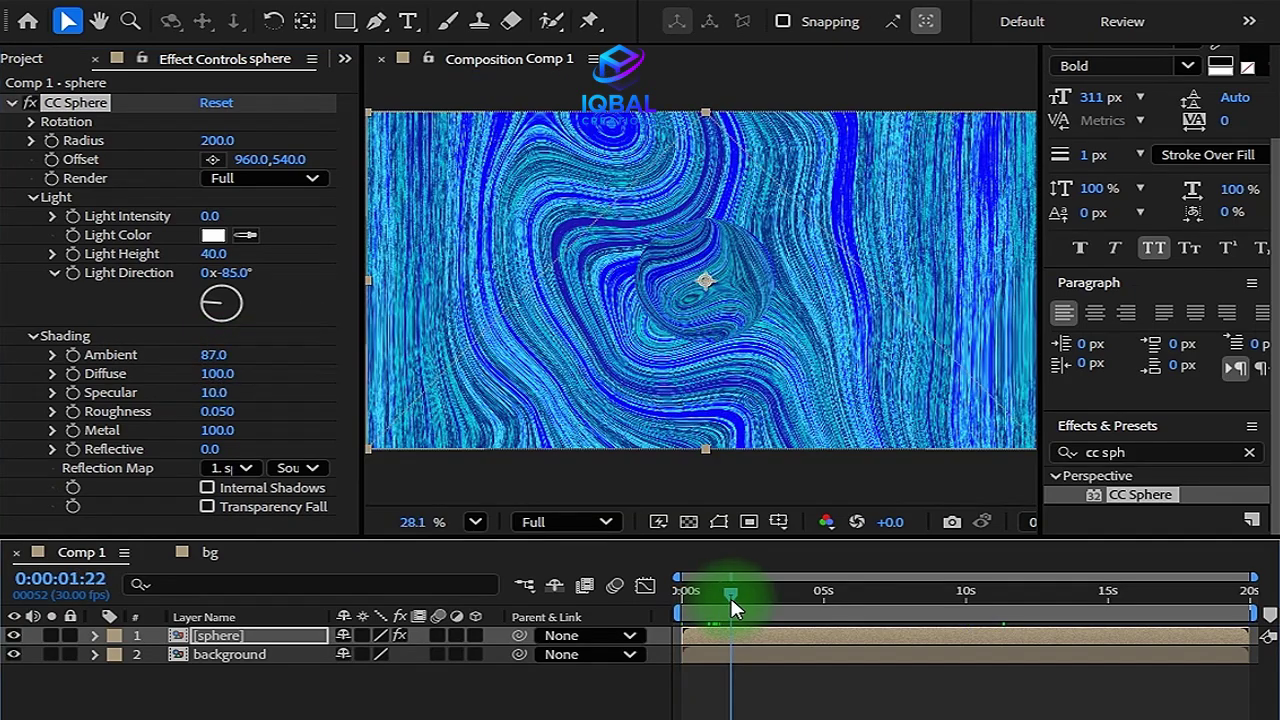
drag(729, 603, 743, 605)
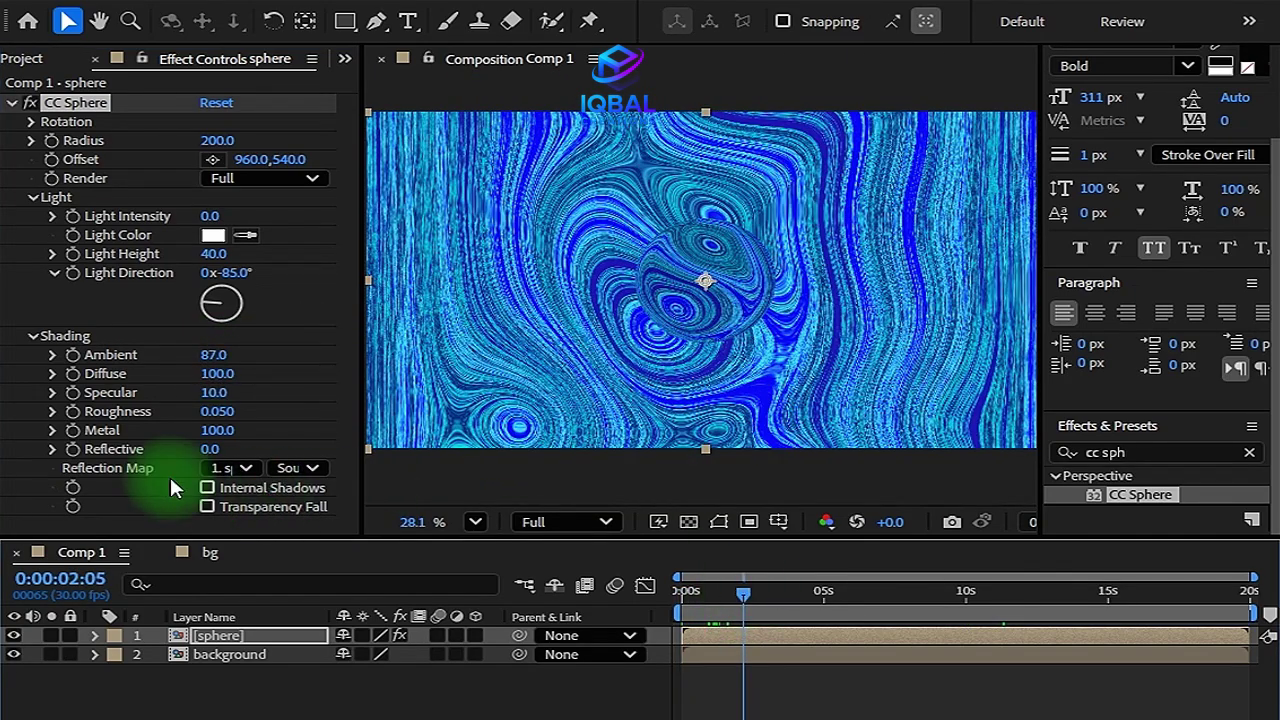
scroll(616, 338, up, 3)
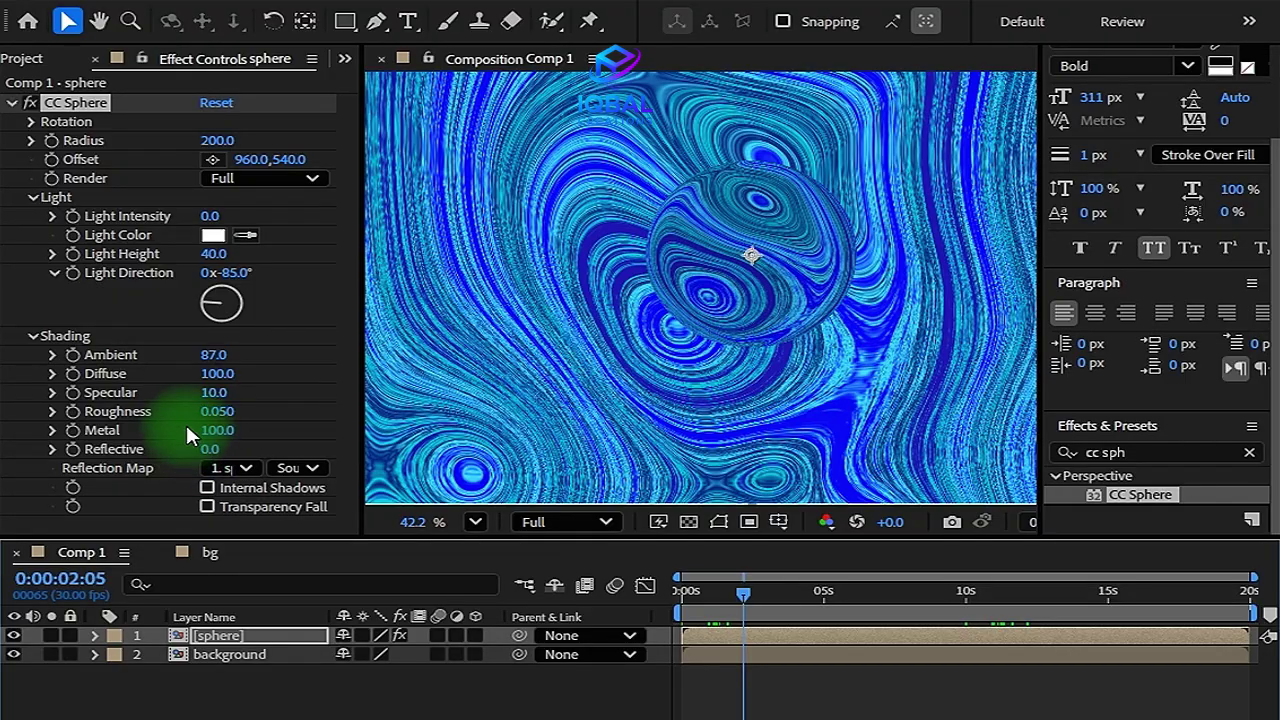
mouse_move(214, 355)
mouse_down()
mouse_move(309, 354)
mouse_move(249, 357)
mouse_up()
click(244, 354)
text(105)
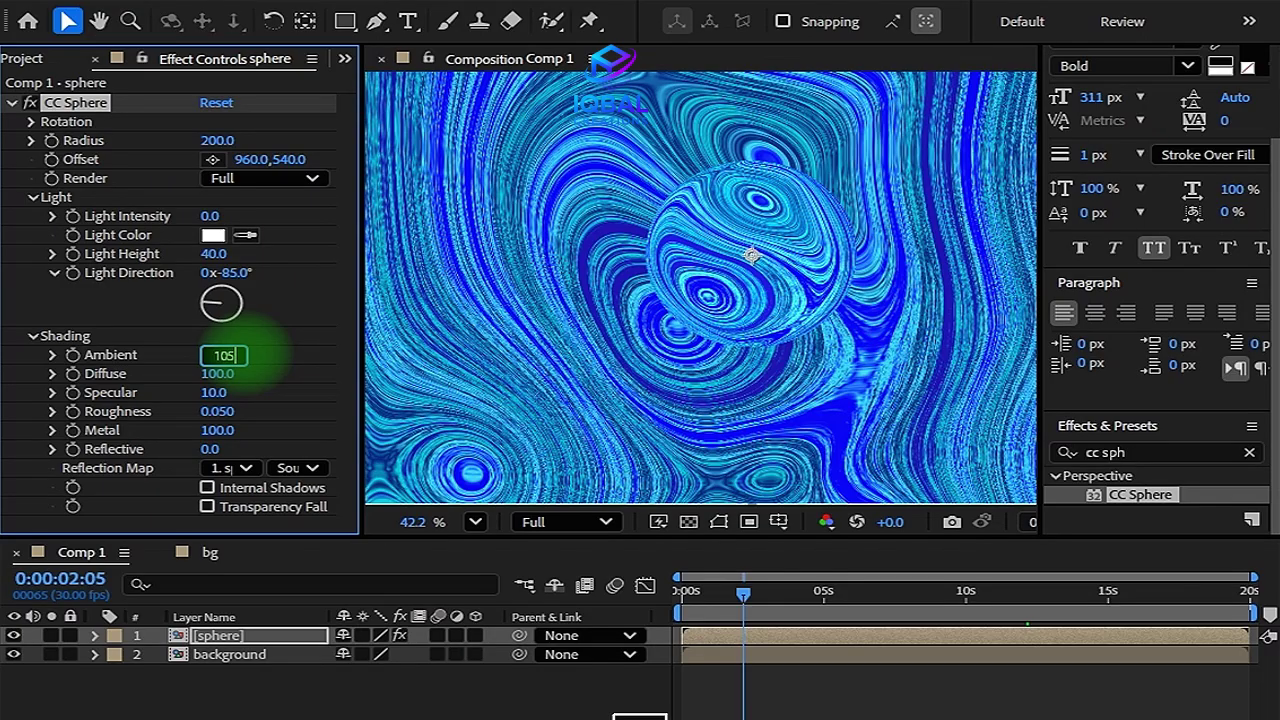
key(Return)
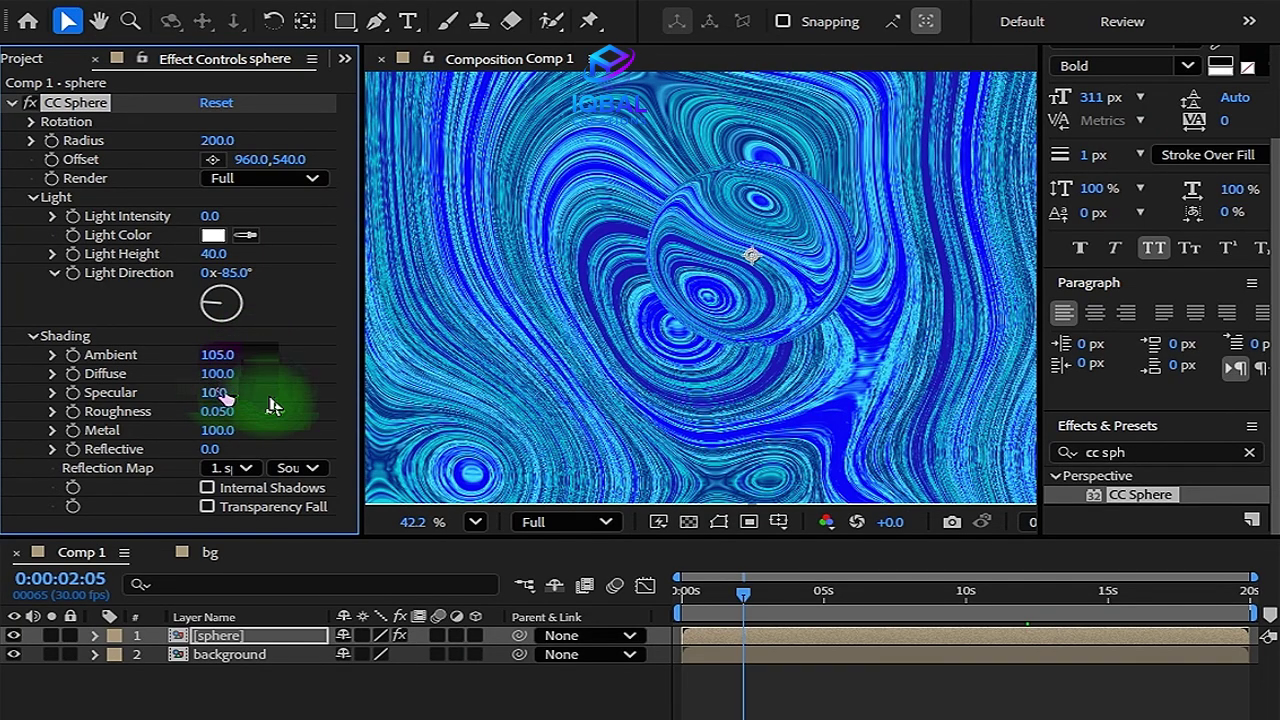
Set the CC Sphere Light Intensity to 45 and preview the animation from near the start.
click(215, 216)
text(45)
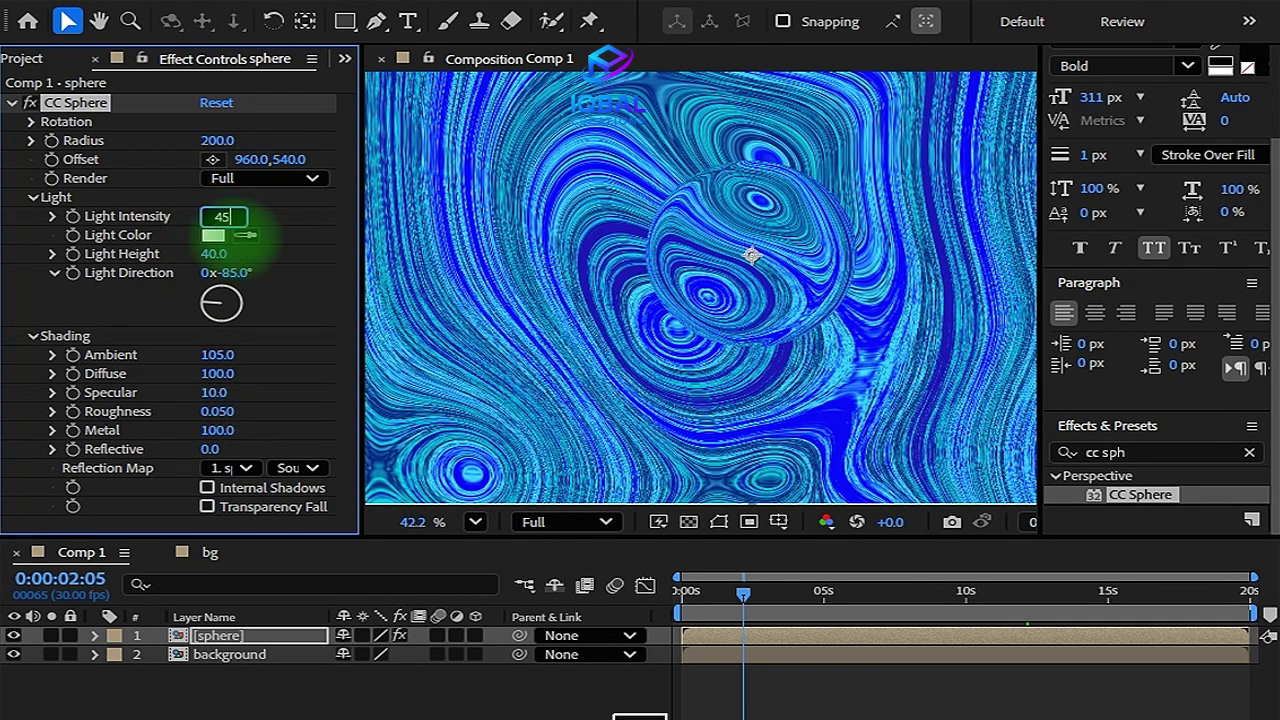
key(Return)
mouse_move(700, 588)
mouse_down()
mouse_move(727, 585)
mouse_move(706, 590)
mouse_up()
scroll(737, 343, down, 2)
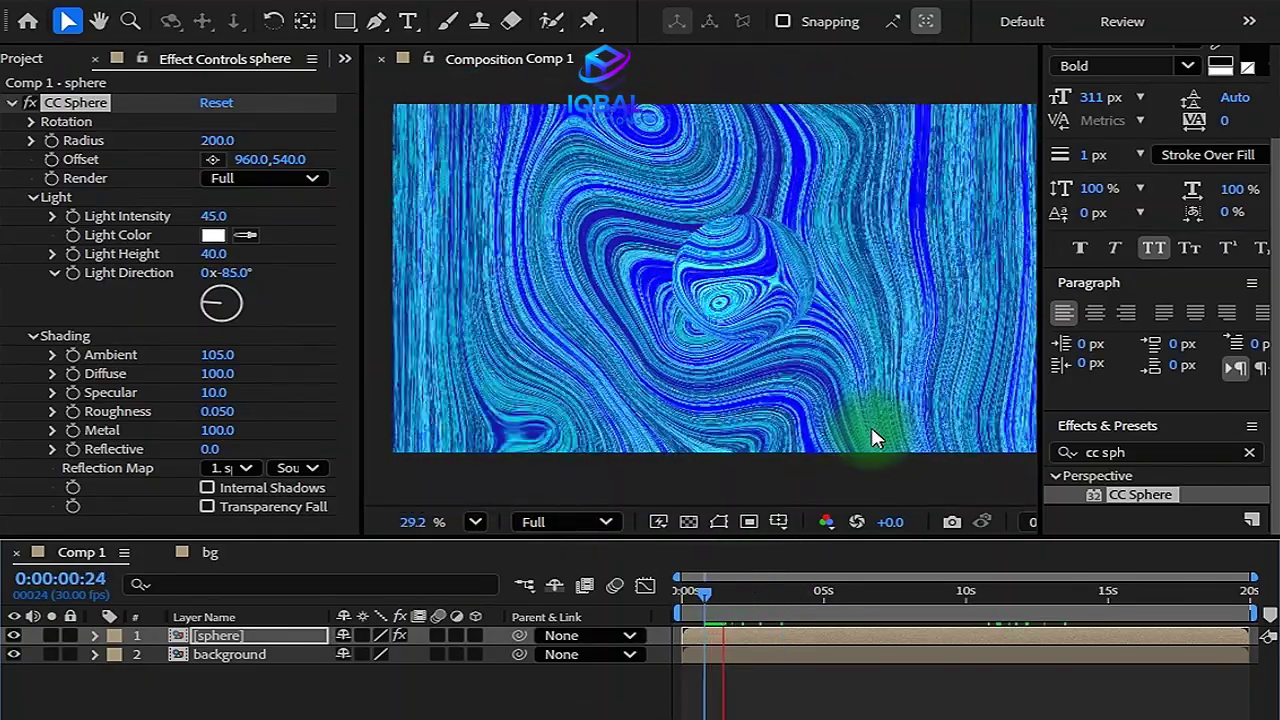
click(651, 686)
Open the sphere composition and set its Fractal Noise Sub Scaling to 30.
click(250, 637)
double_click(250, 637)
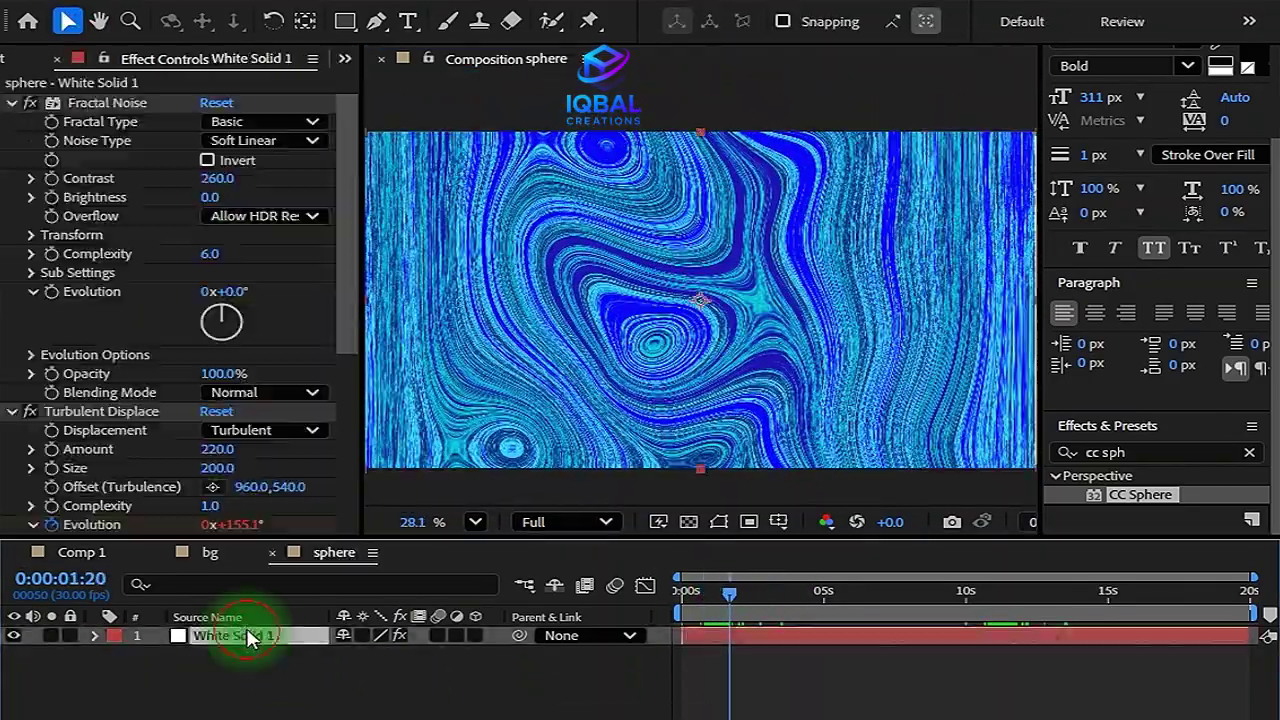
scroll(12, 289, down, 2)
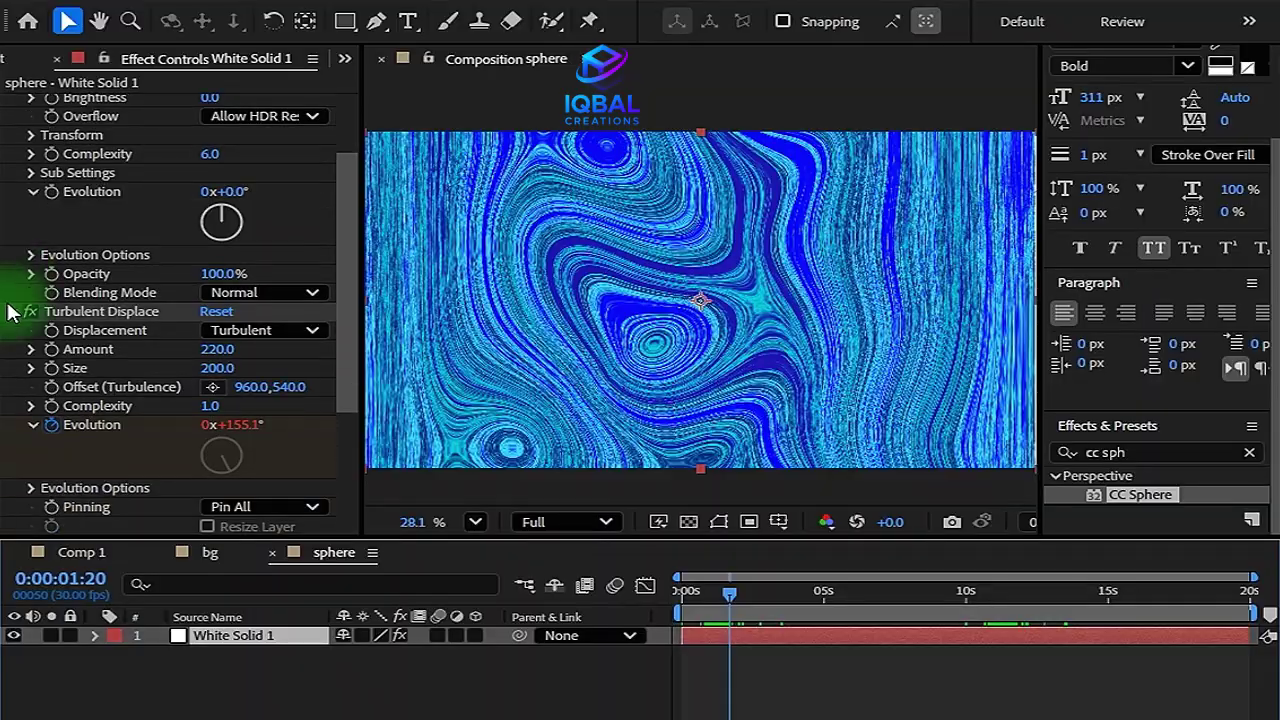
click(32, 172)
click(213, 210)
text(30)
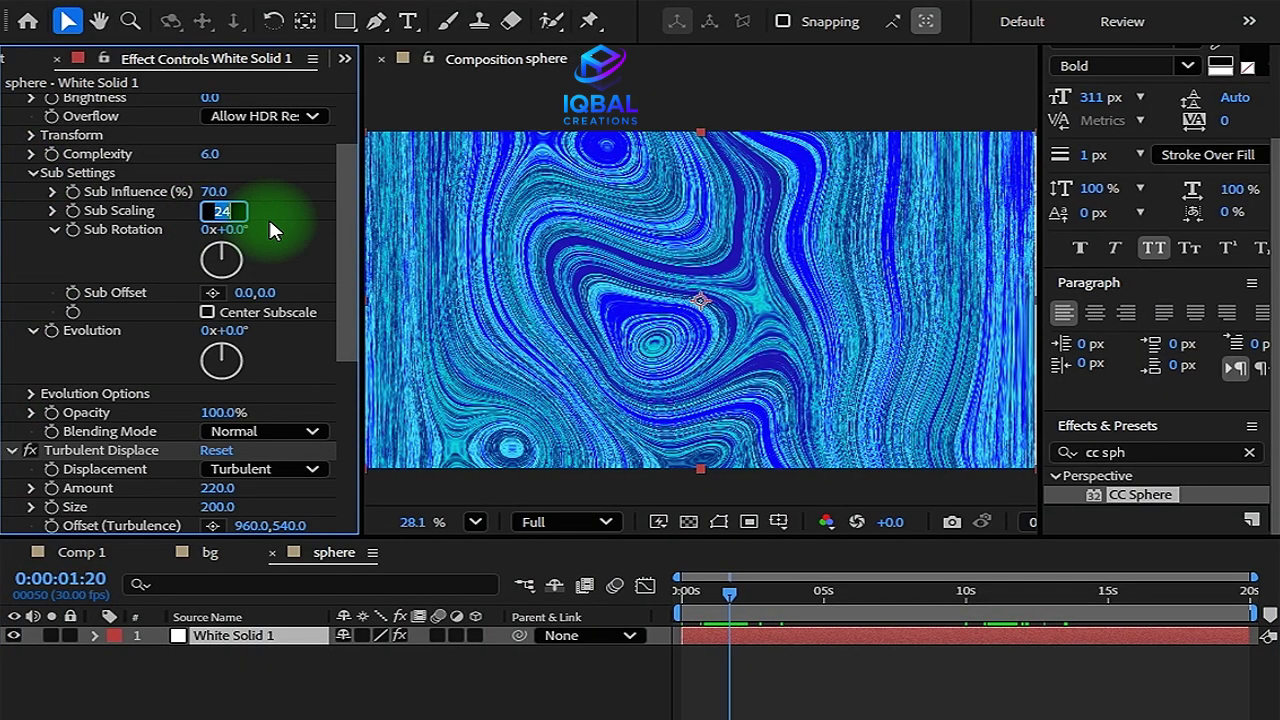
key(Return)
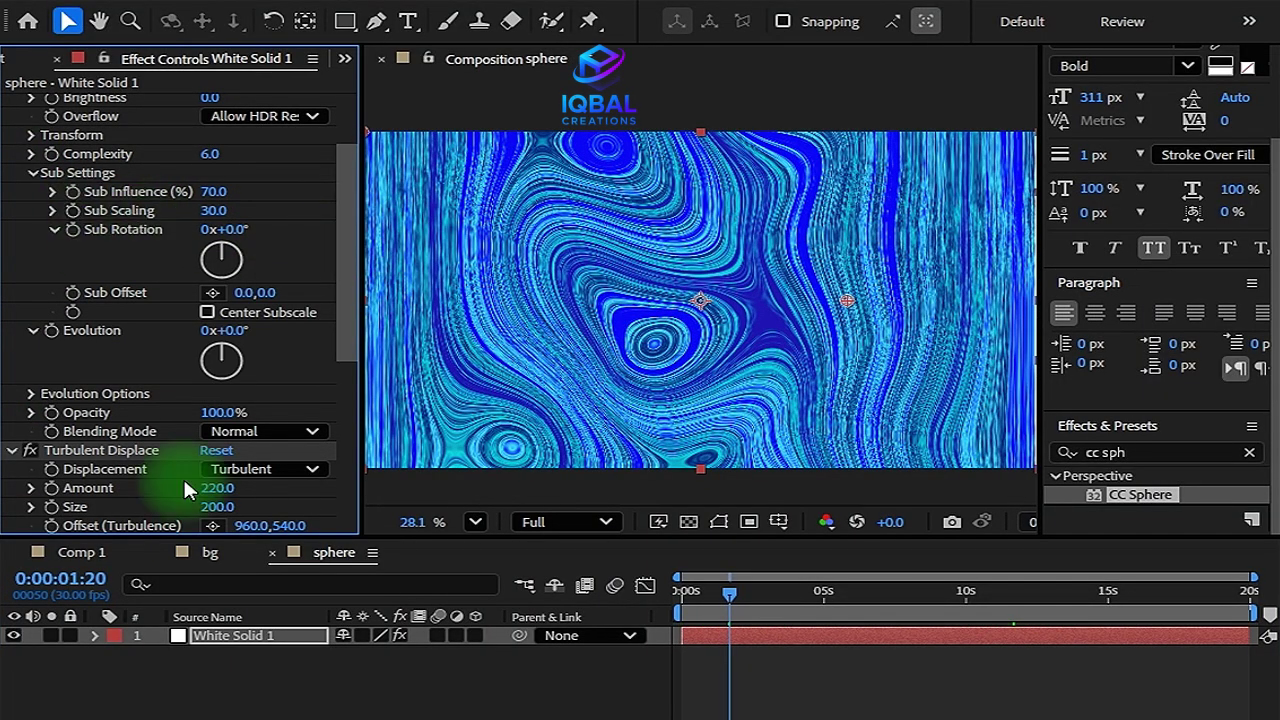
Set the Fractal Noise Sub Scaling to 30 in the bg composition and scrub the timeline to inspect the pattern.
click(205, 553)
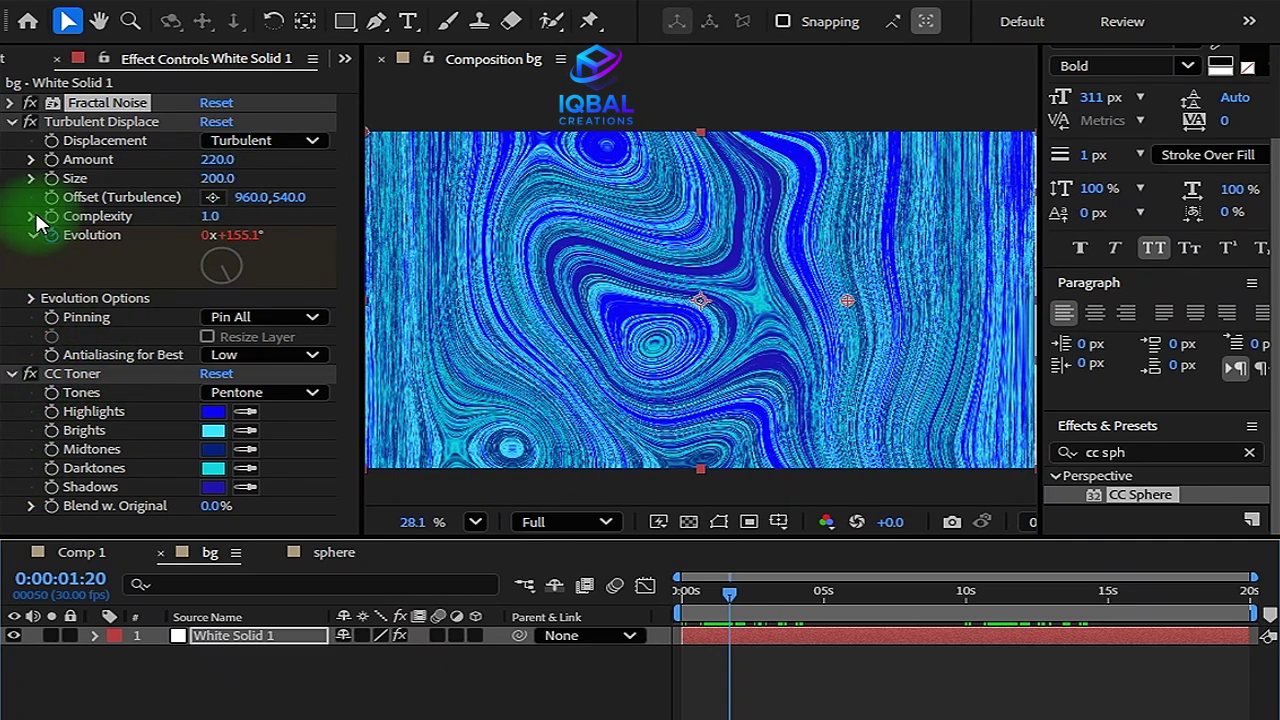
click(12, 121)
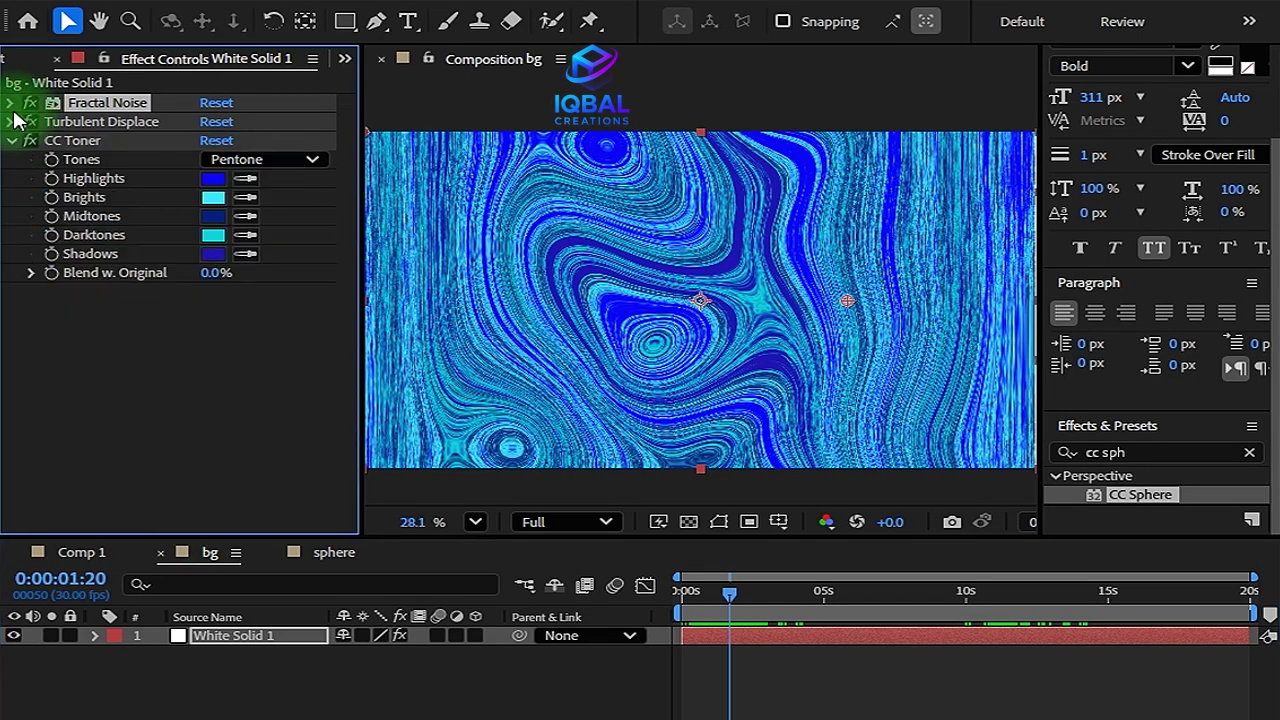
click(11, 102)
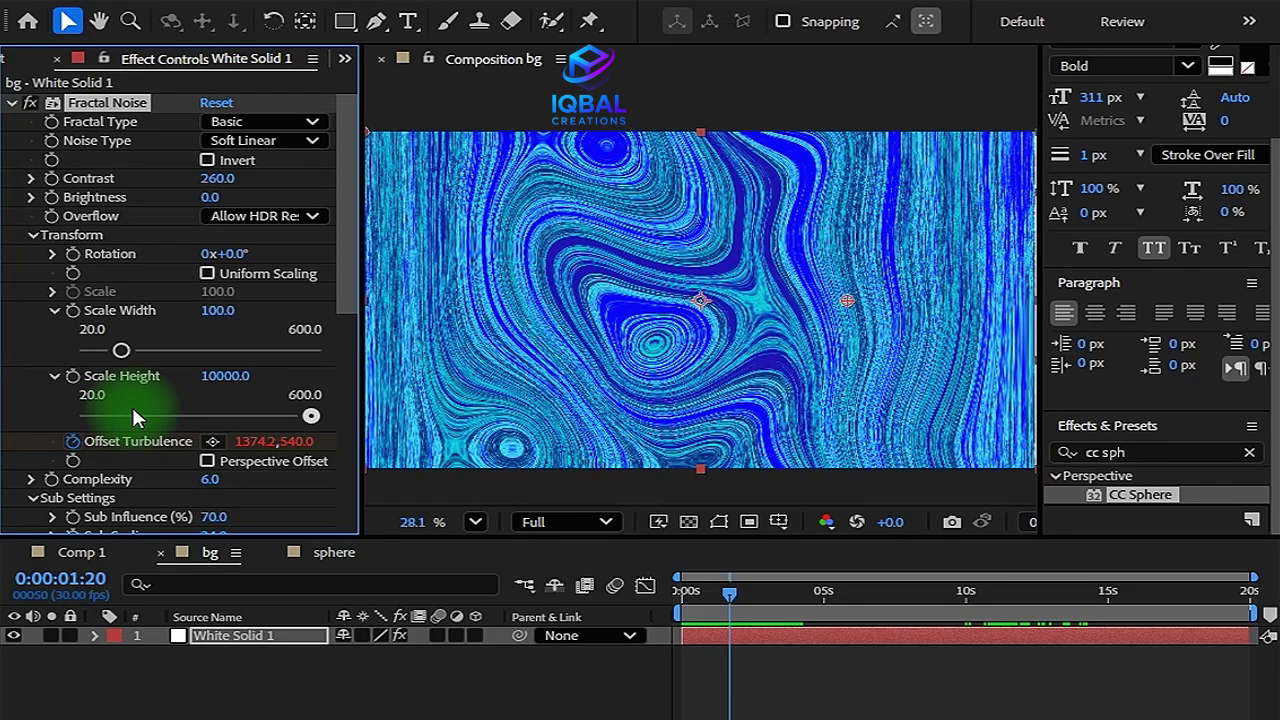
scroll(35, 200, down, 1)
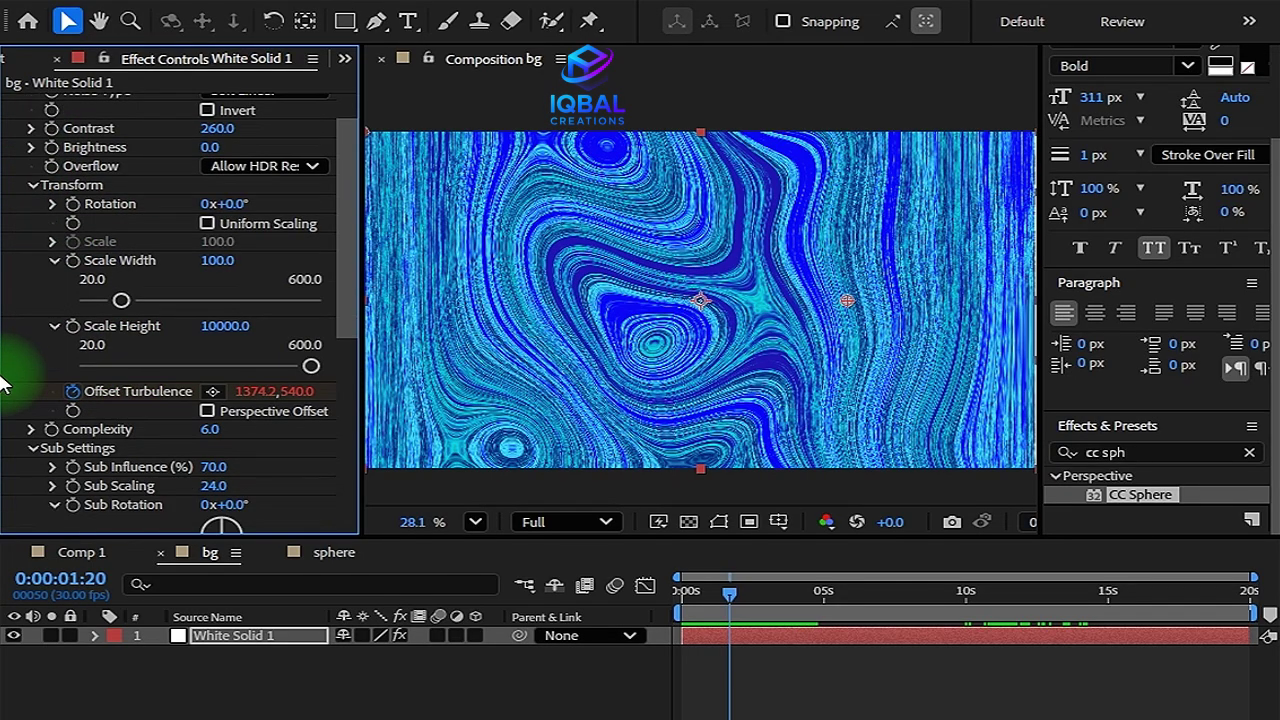
scroll(30, 460, down, 3)
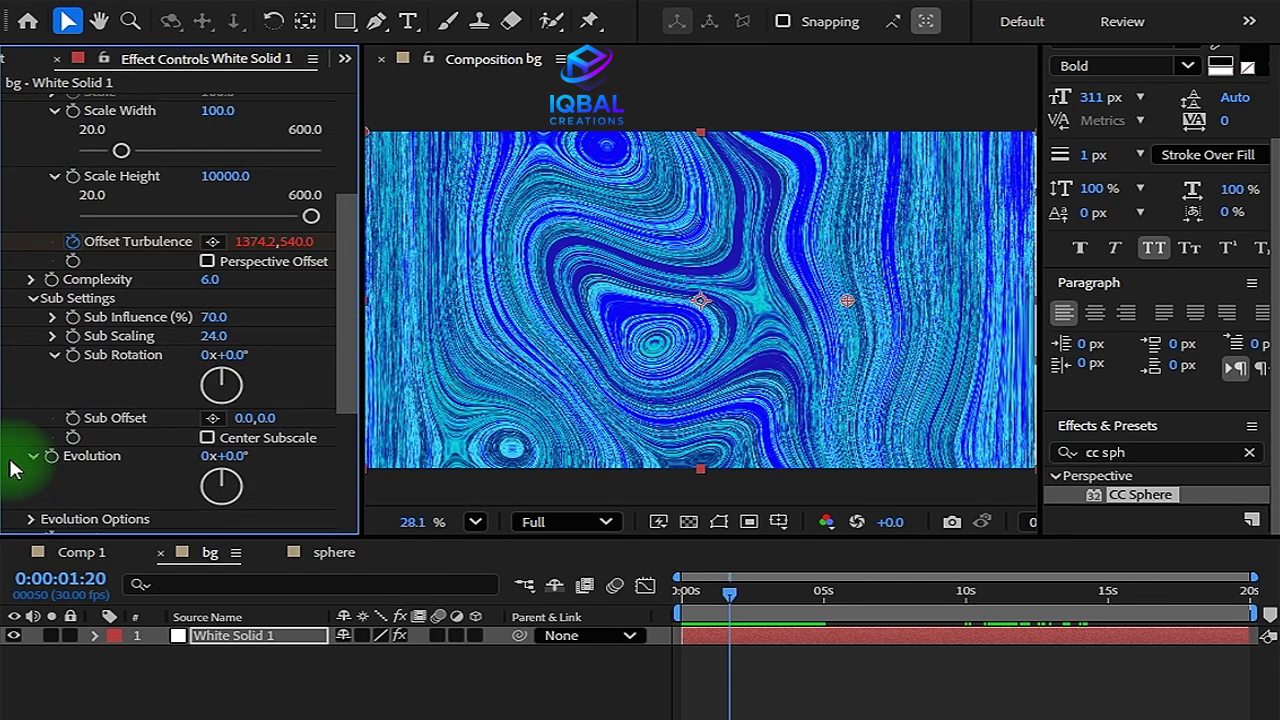
click(218, 337)
text(30)
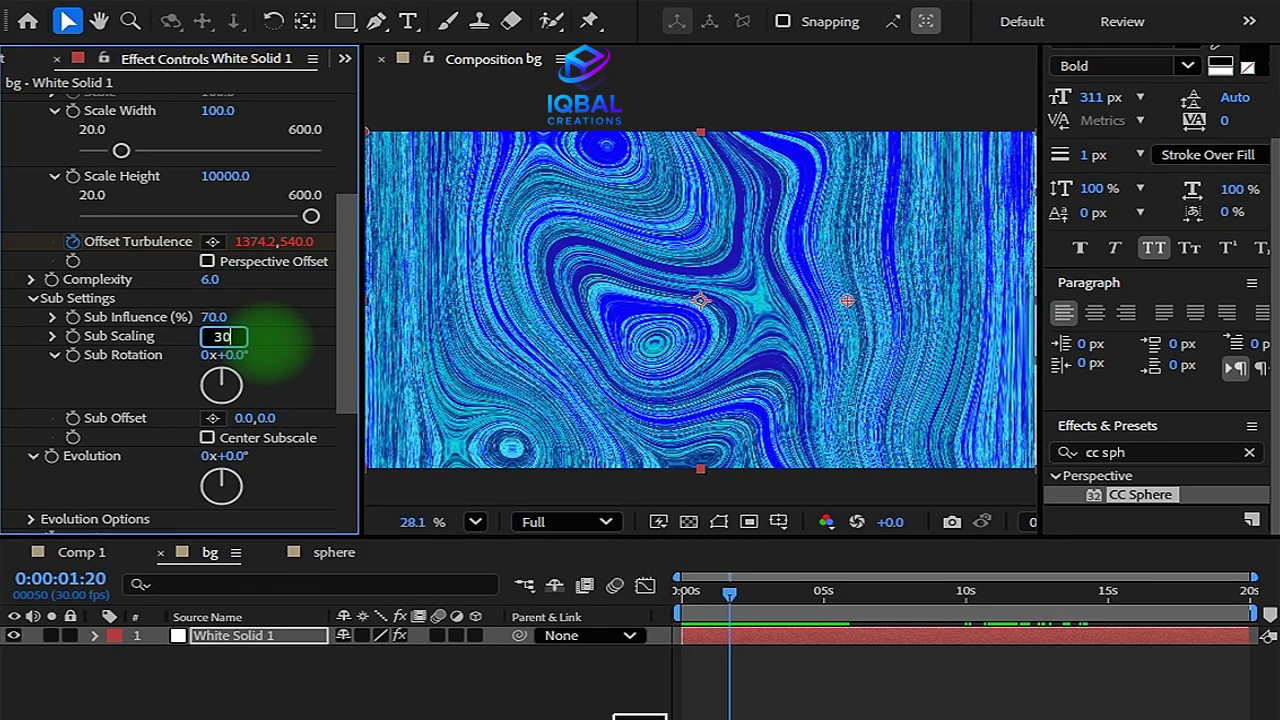
key(Return)
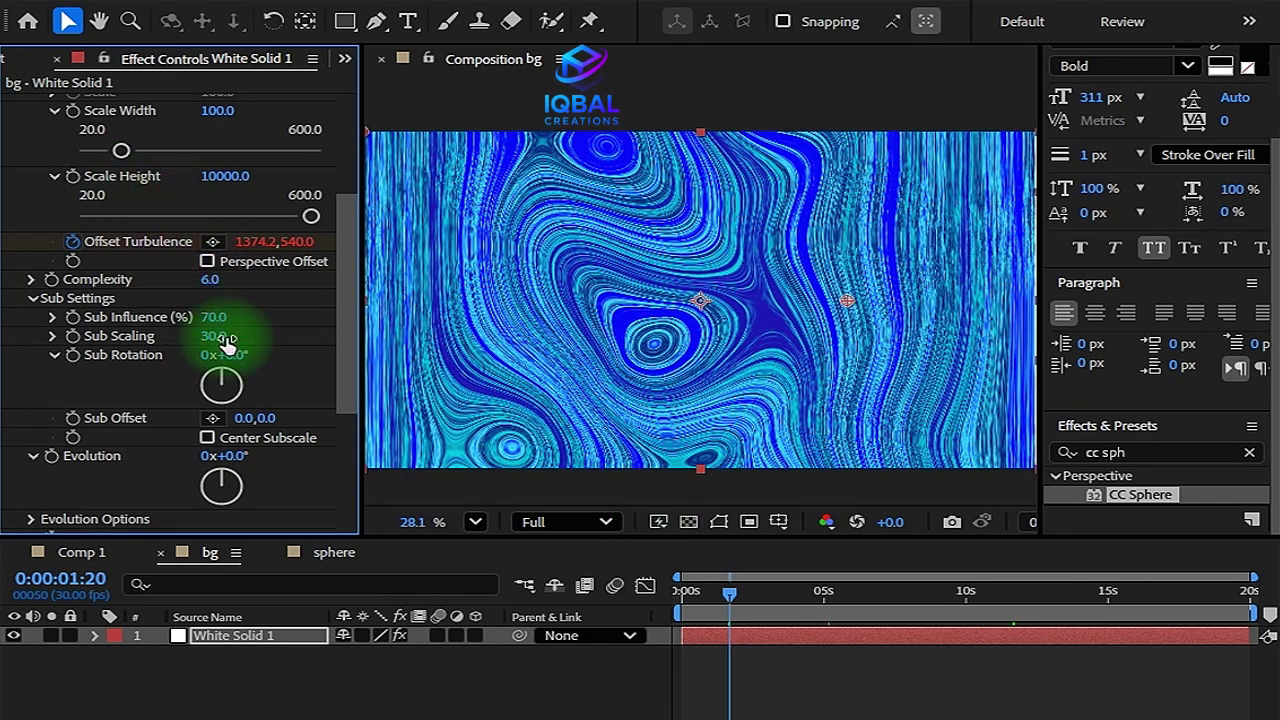
drag(716, 591, 785, 594)
scroll(725, 371, up, 1)
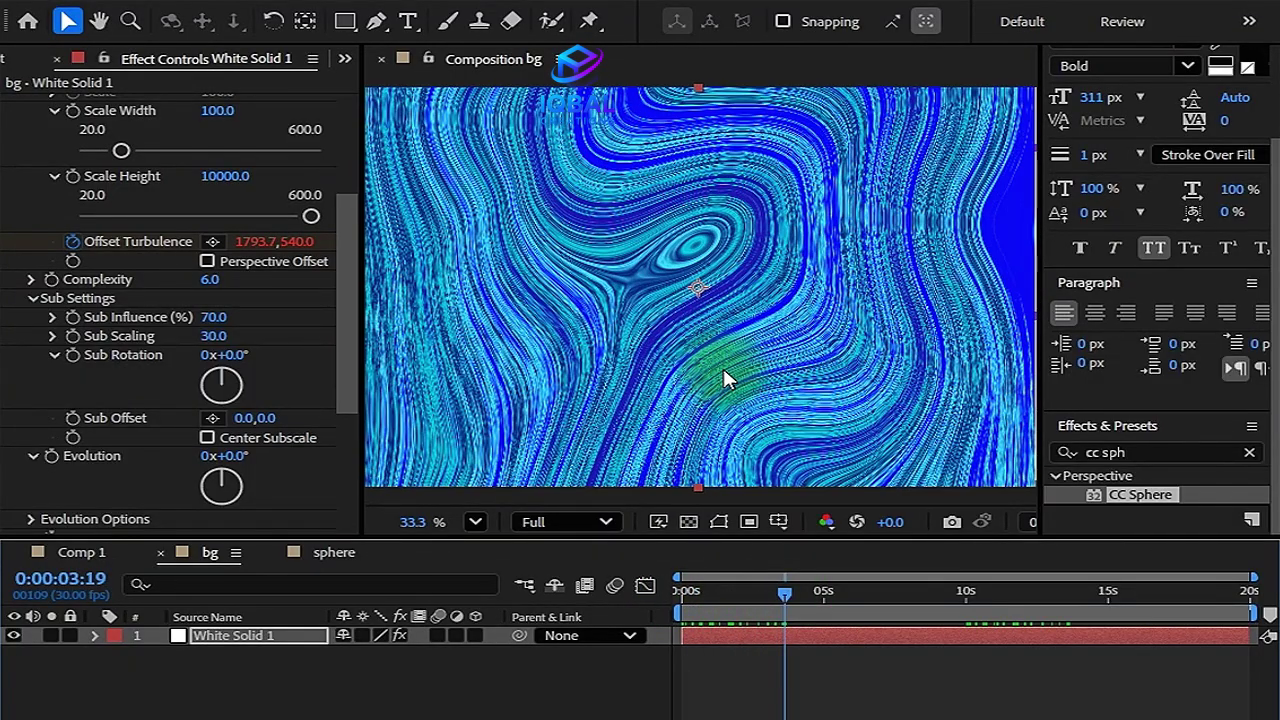
scroll(725, 373, down, 1)
scroll(635, 396, up, 1)
Set the bg Fractal Noise Sub Scaling to 50 and scrub back to the start to check the streaks.
click(215, 337)
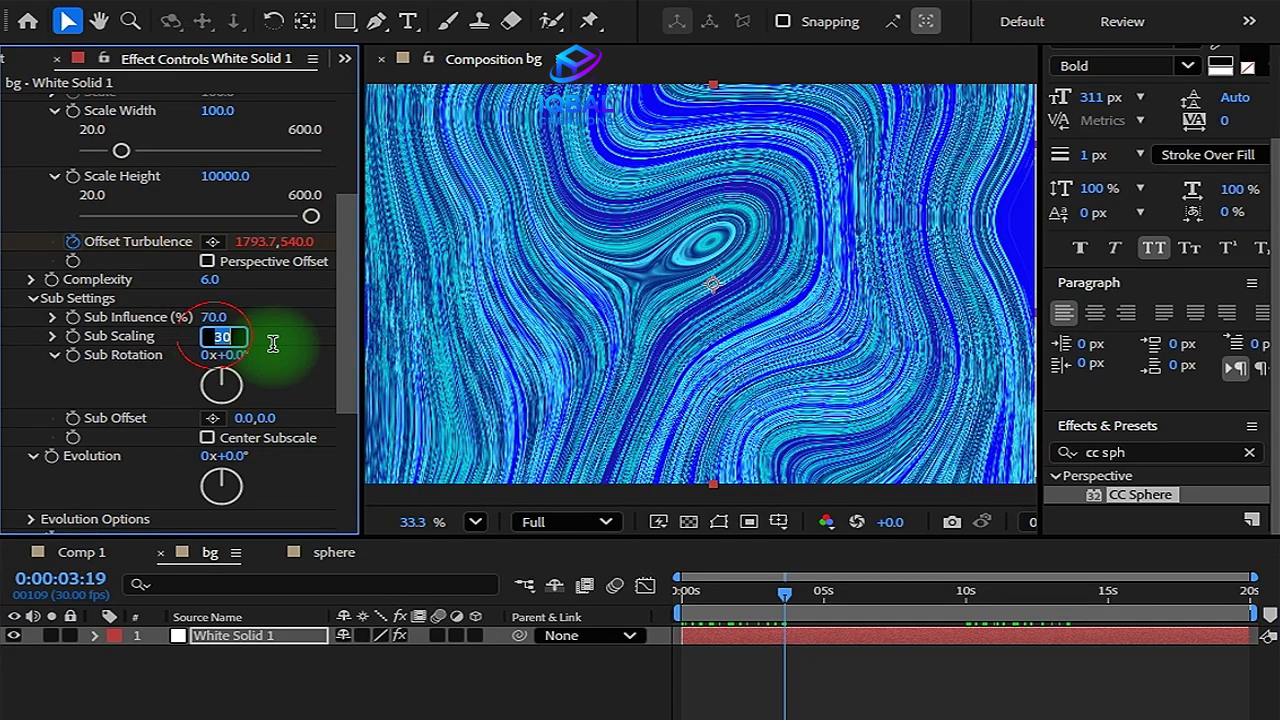
text(50)
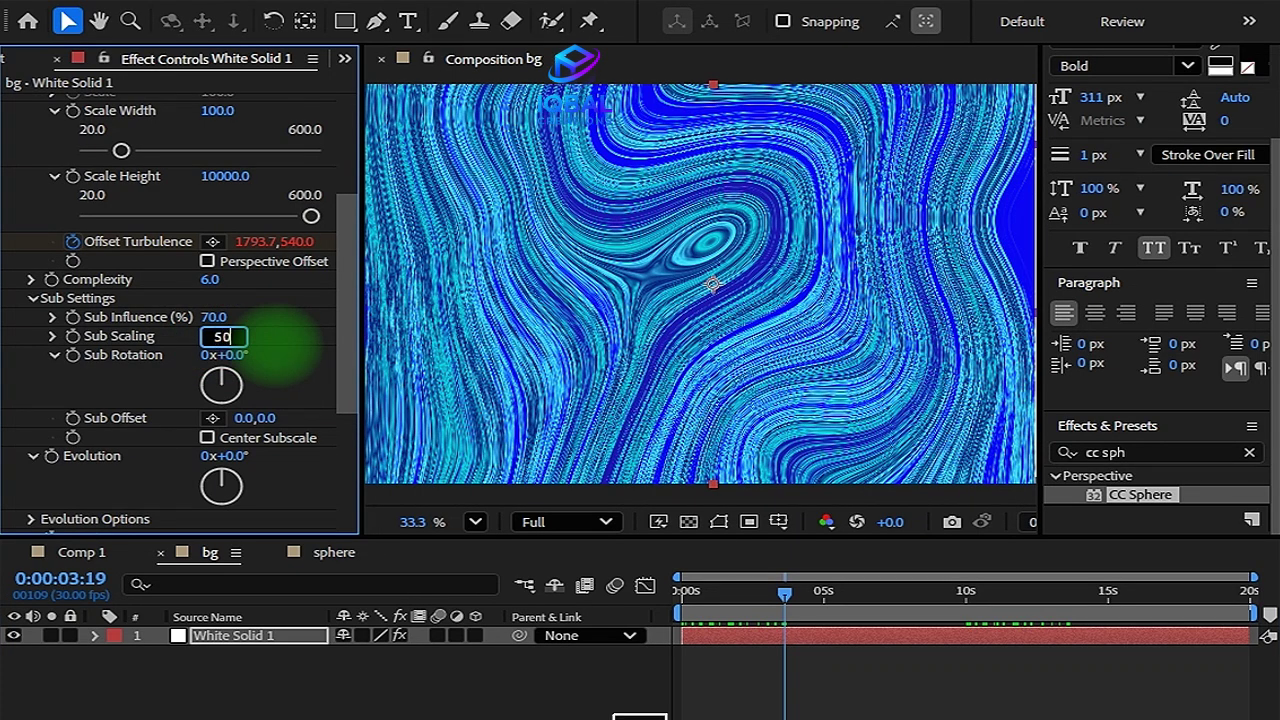
click(274, 341)
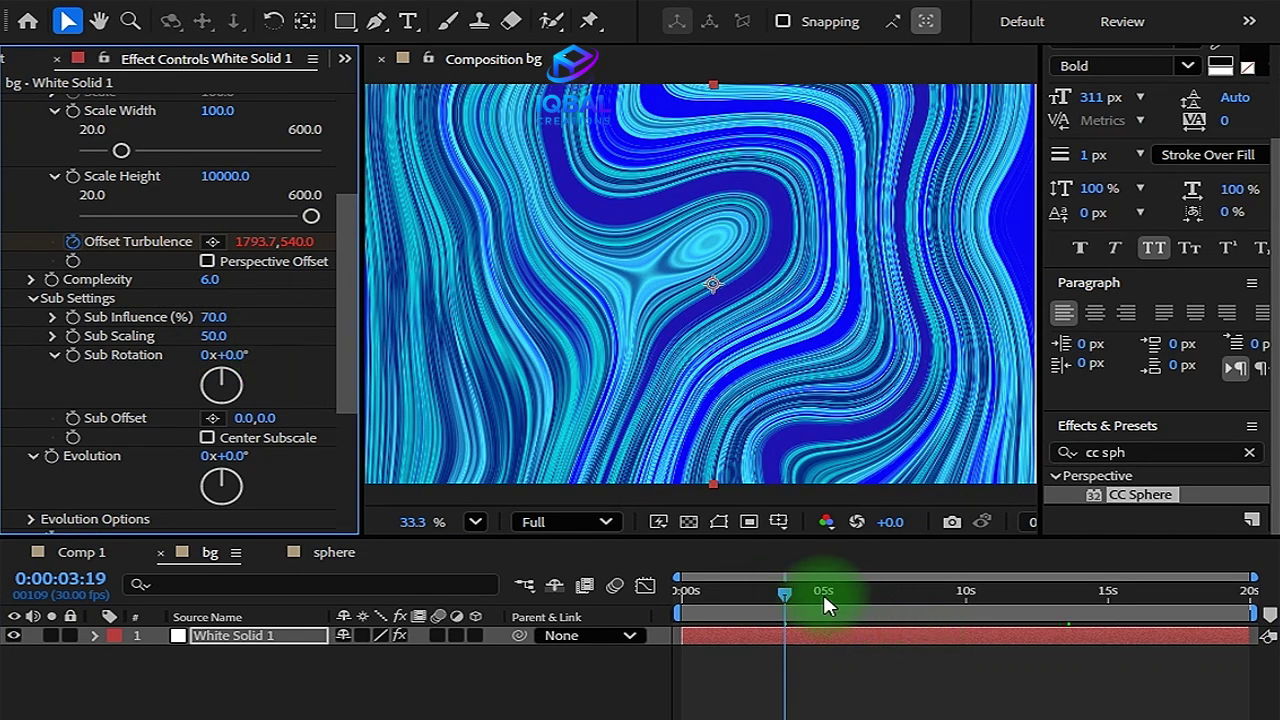
click(717, 600)
drag(717, 608, 638, 608)
scroll(771, 320, down, 1)
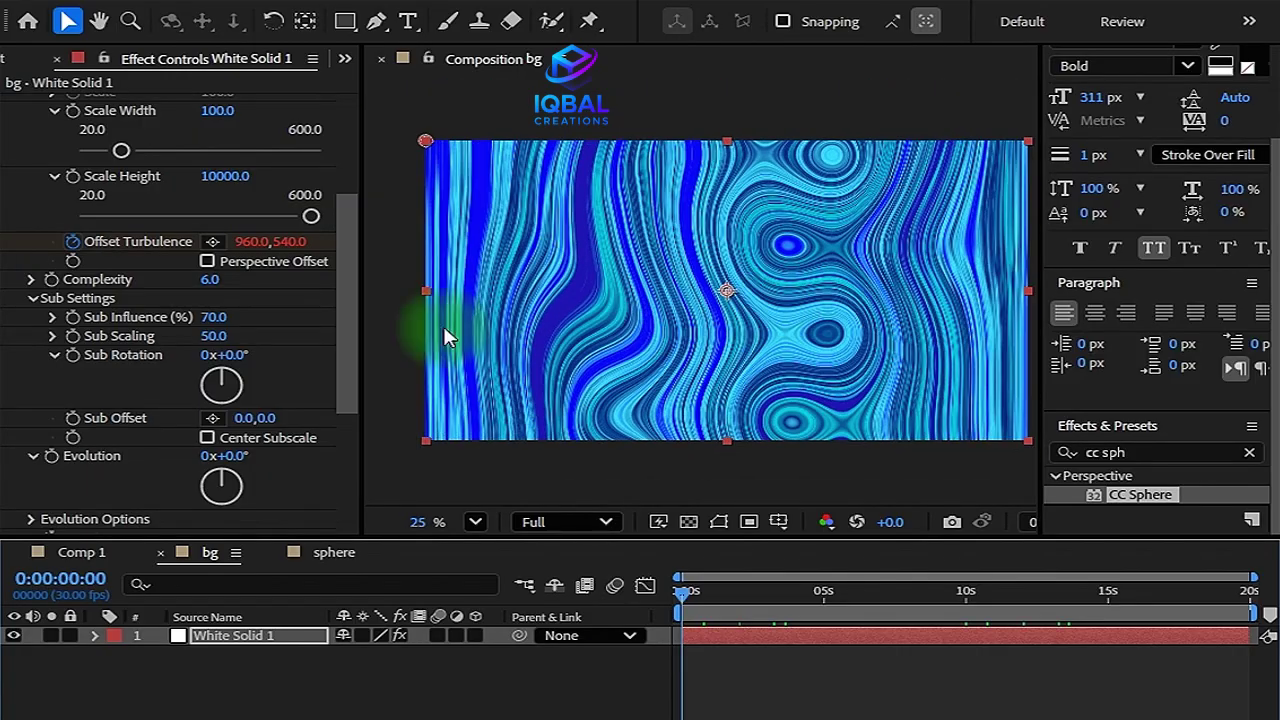
Set the bg Fractal Noise Sub Scaling to 40, check the pattern and collapse the Fractal Noise effect.
click(210, 340)
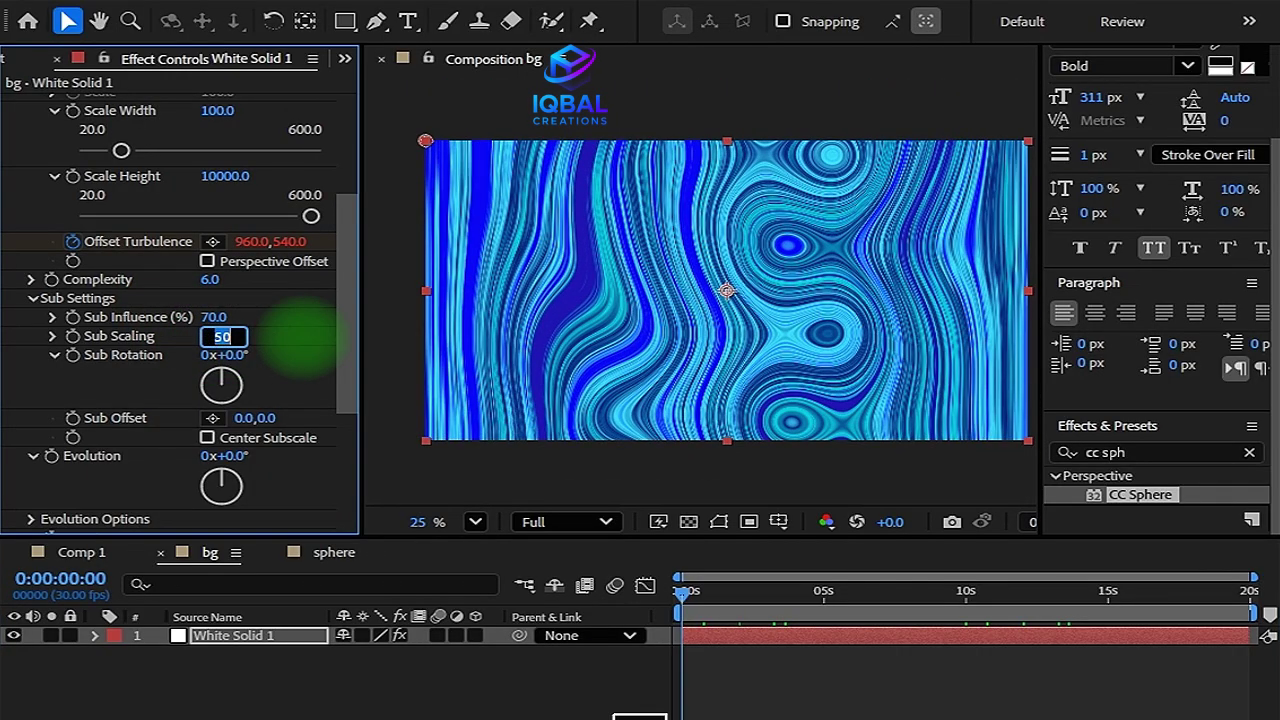
text(40)
click(300, 340)
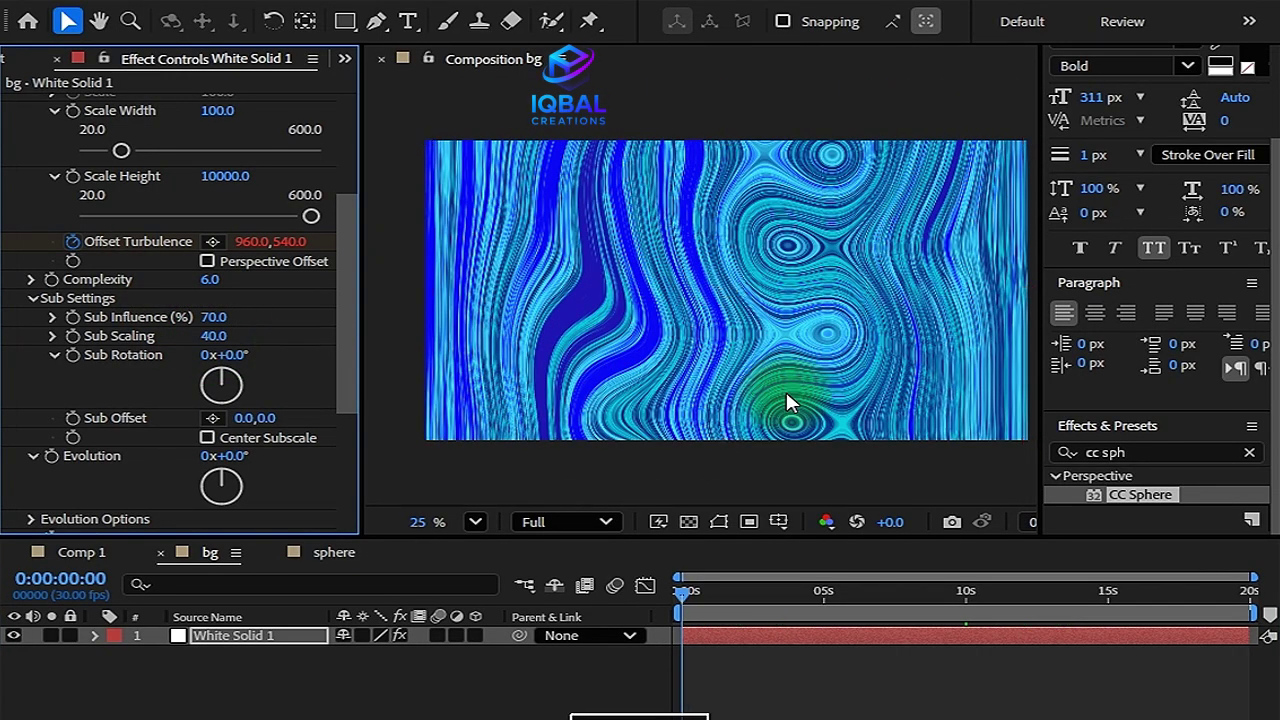
scroll(29, 232, up, 10)
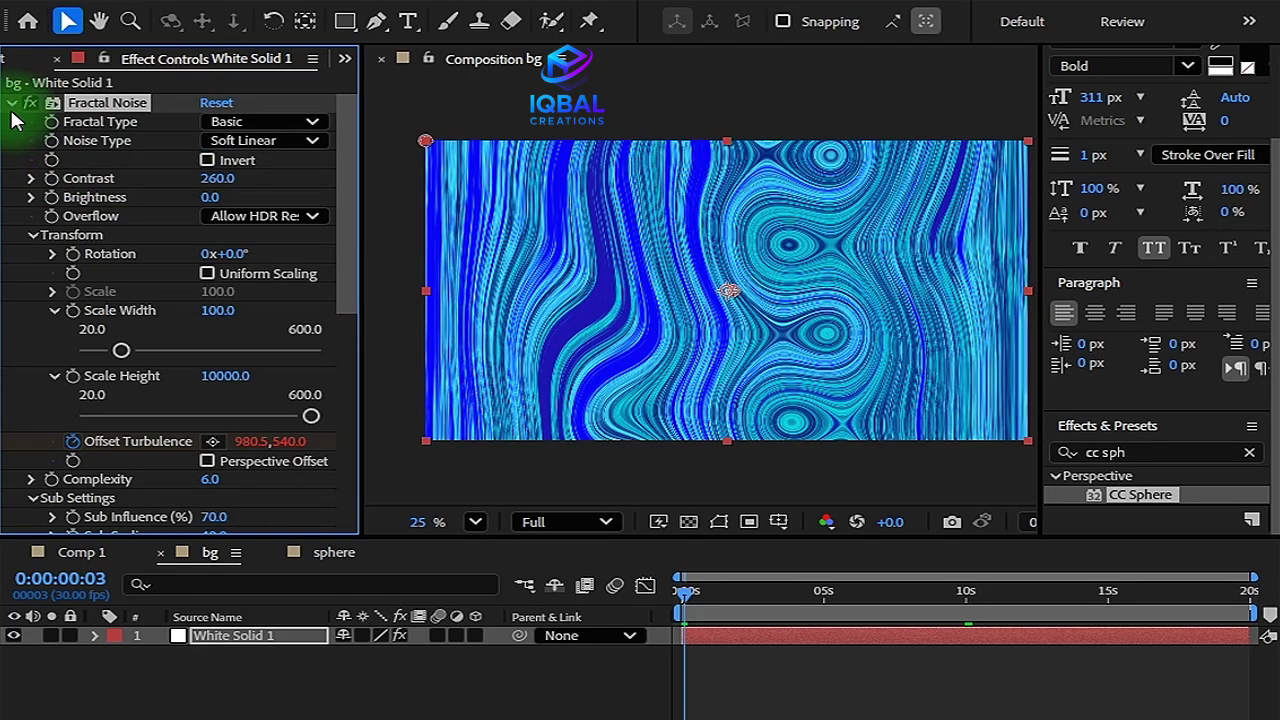
click(11, 104)
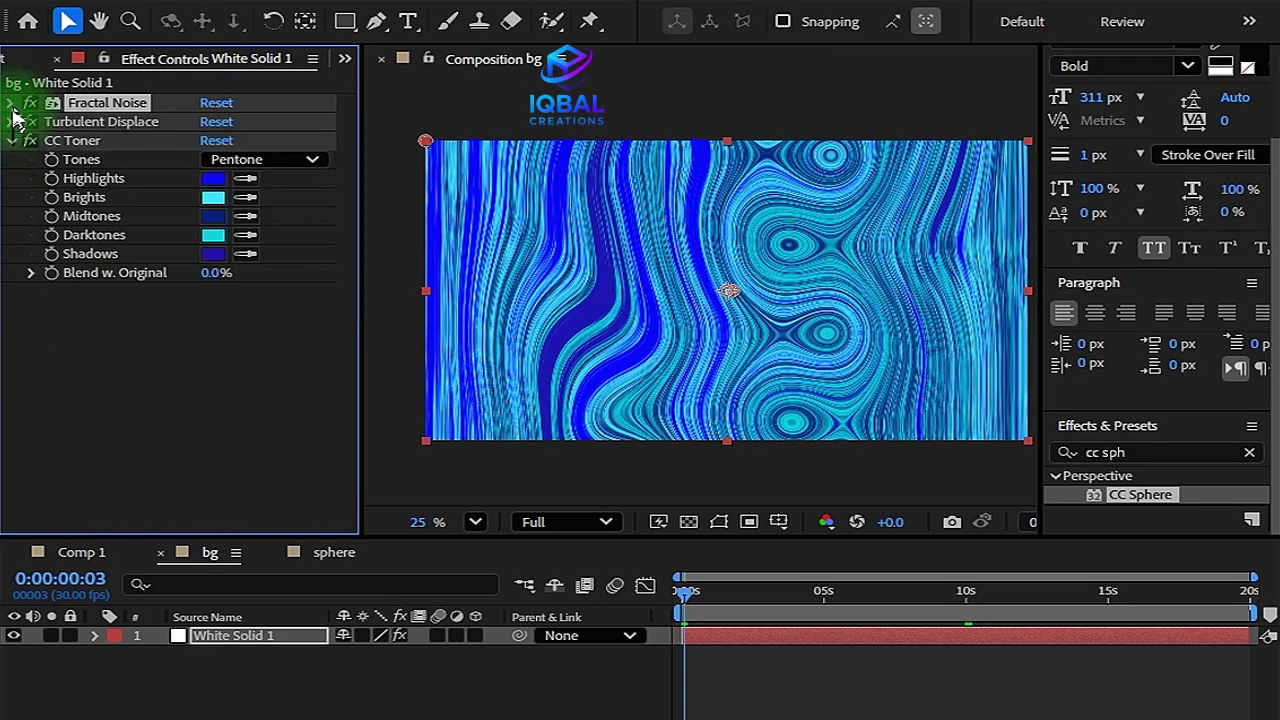
Switch to the sphere composition and set its Fractal Noise Sub Scaling to 50.
click(328, 555)
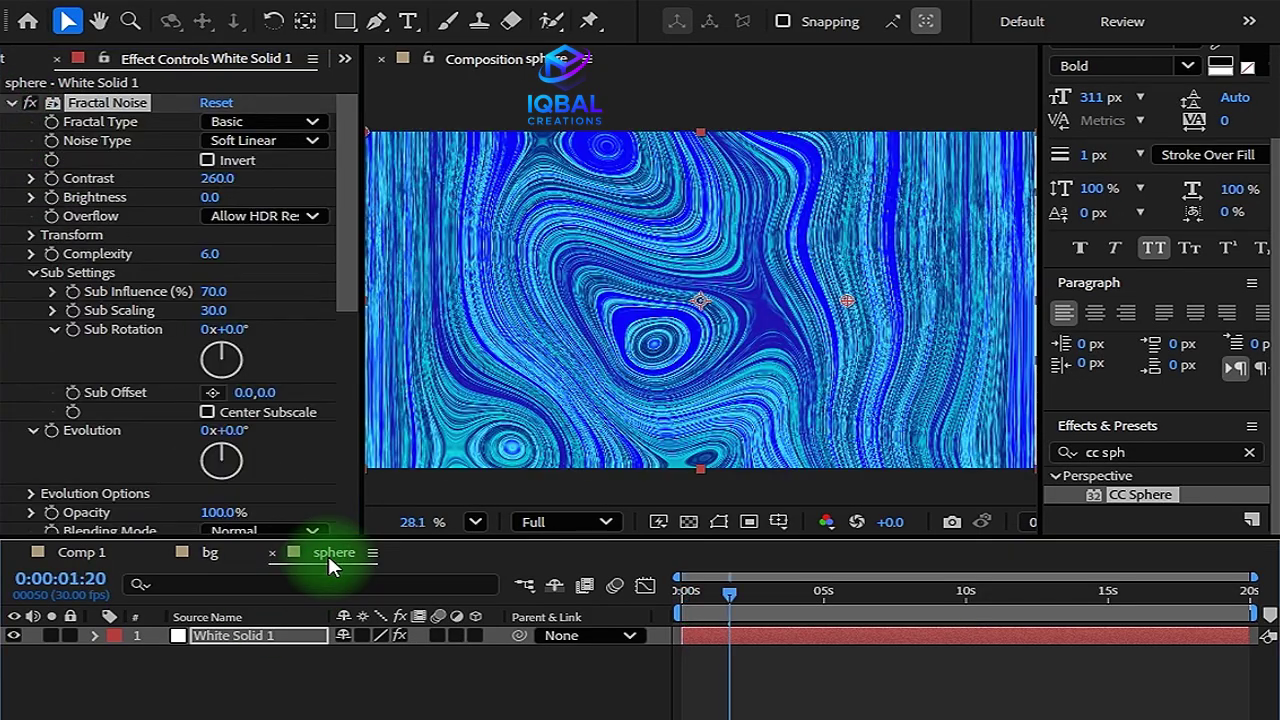
click(220, 311)
text(50)
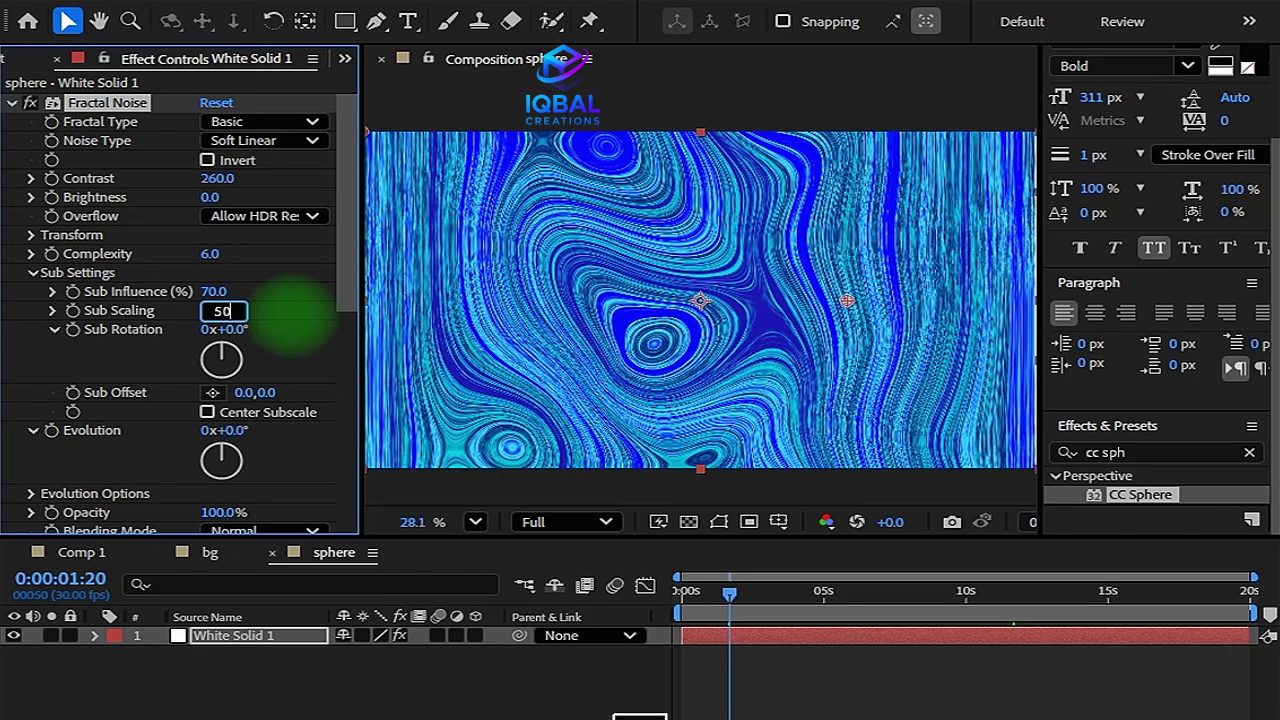
key(Return)
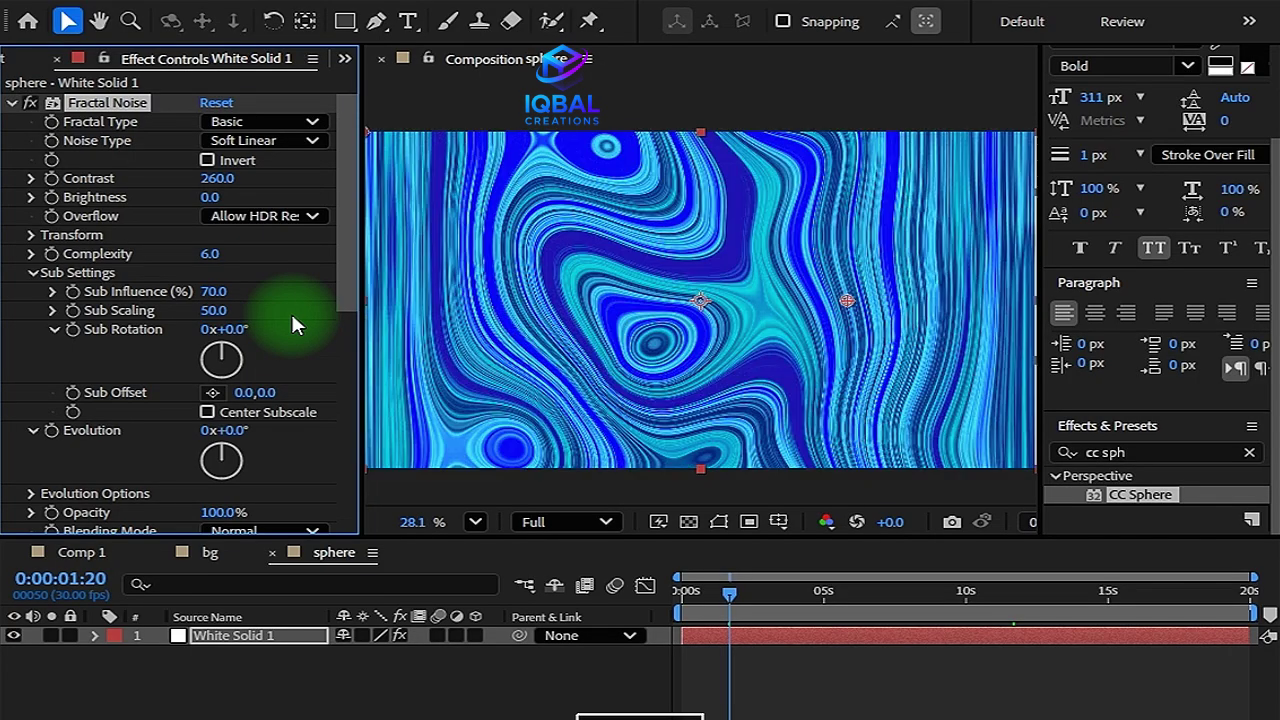
Set the sphere's CC Toner Midtones to blue 0028A8 and Highlights to dark blue 03007E.
click(12, 103)
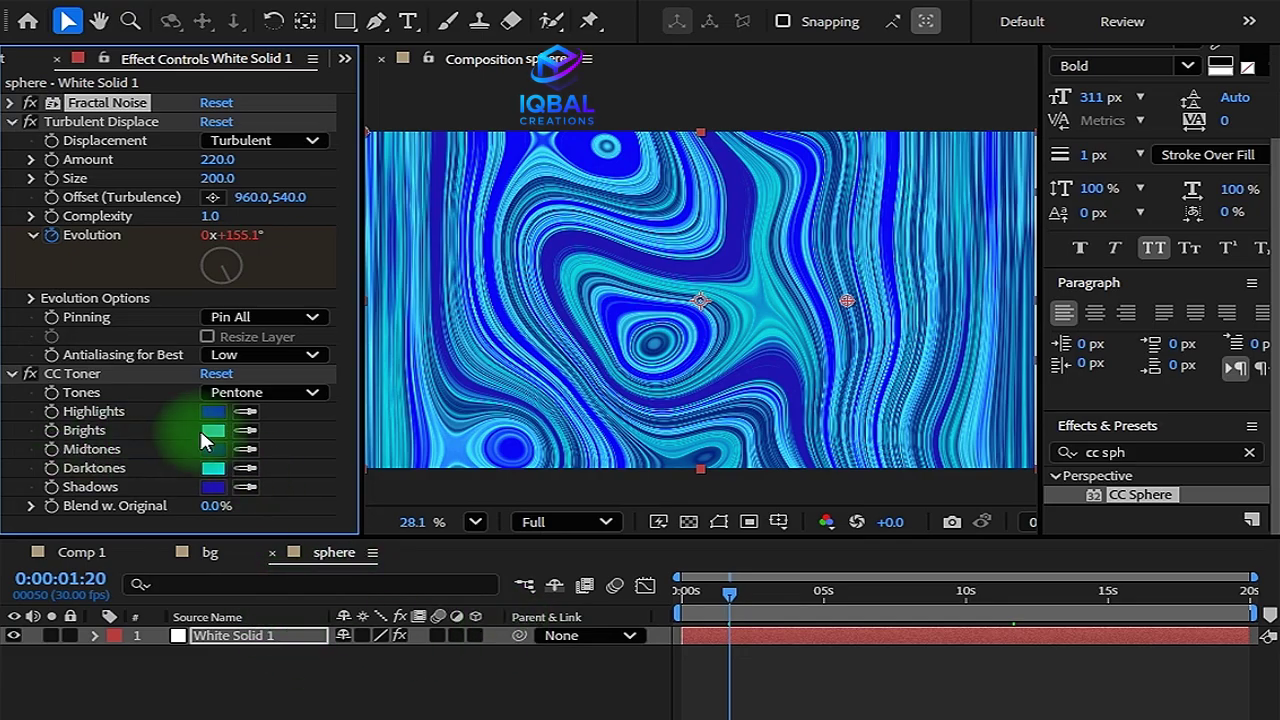
click(214, 455)
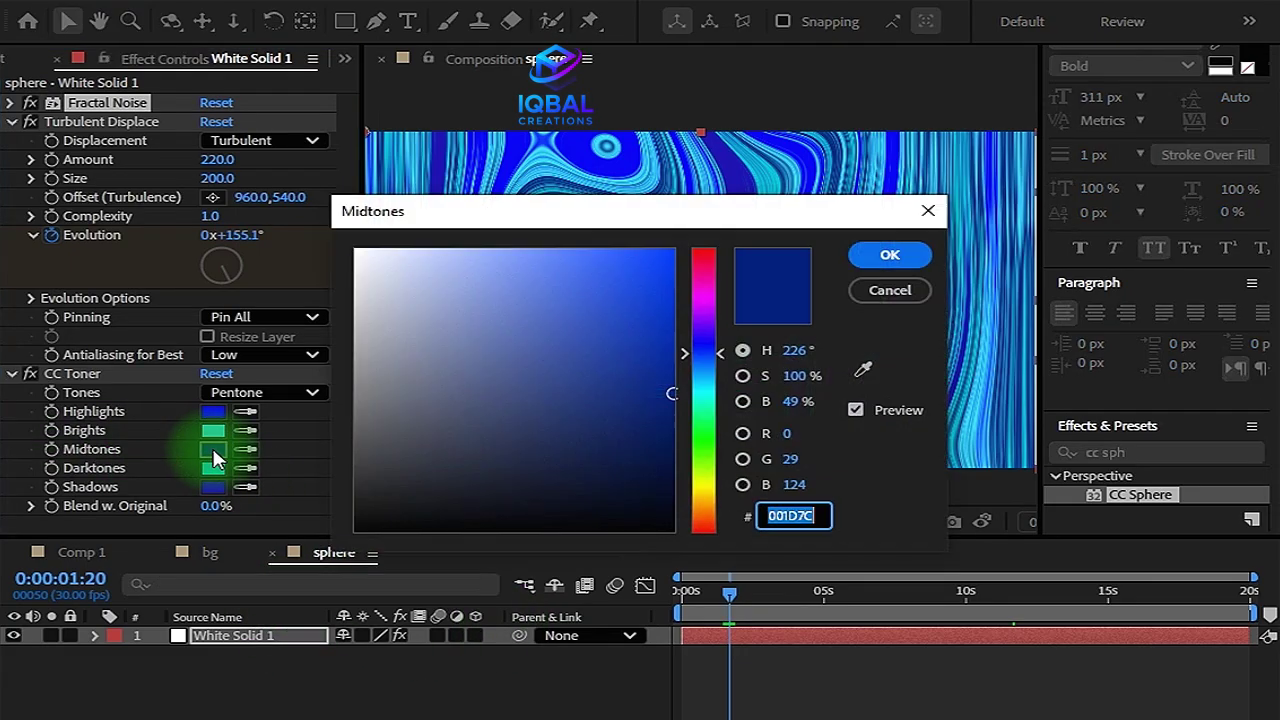
click(670, 334)
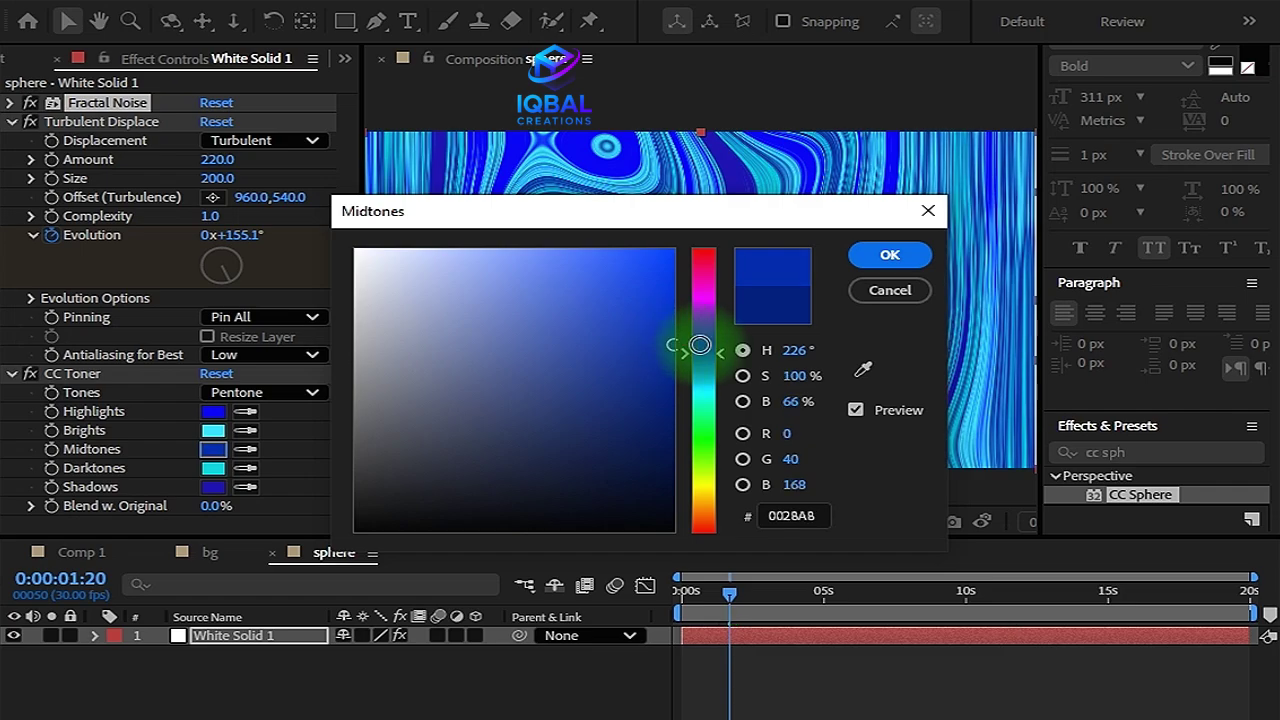
click(890, 256)
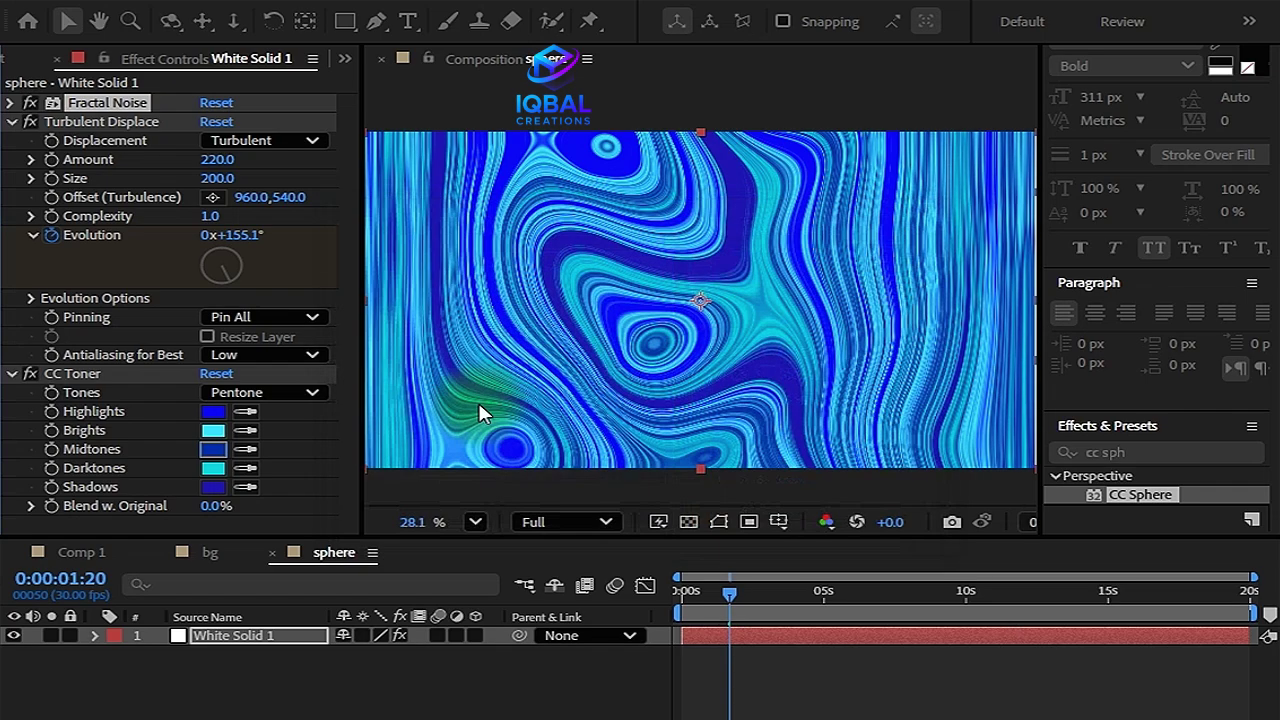
click(216, 410)
drag(684, 265, 722, 391)
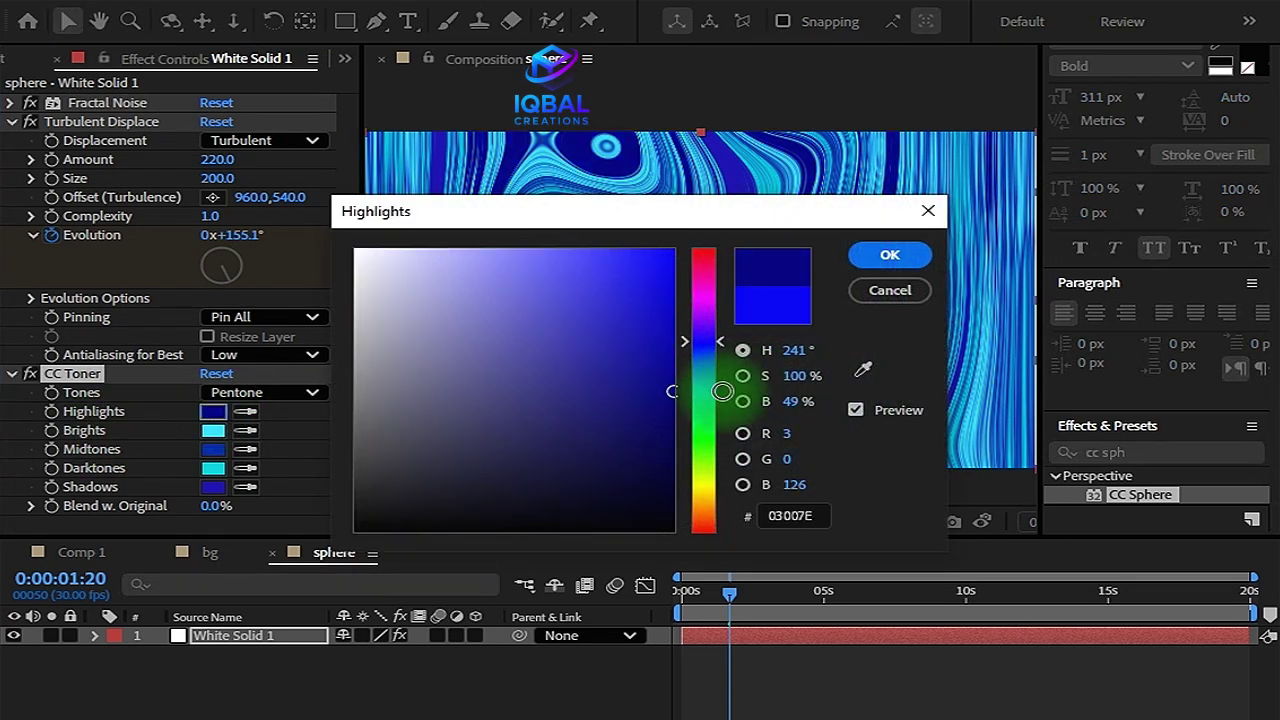
click(886, 256)
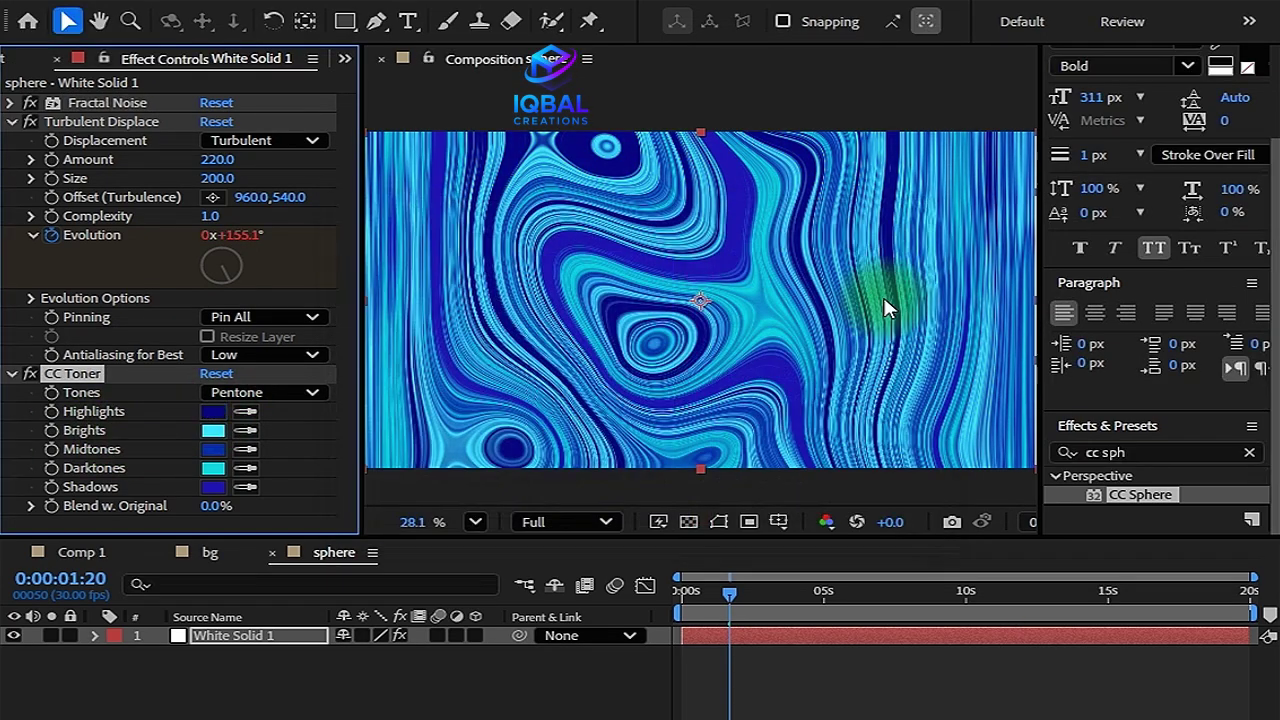
Return to Comp 1, preview the sphere and background from the start, and lower the preview resolution to Third.
click(70, 552)
mouse_move(683, 603)
mouse_down()
mouse_move(757, 611)
mouse_move(683, 600)
mouse_up()
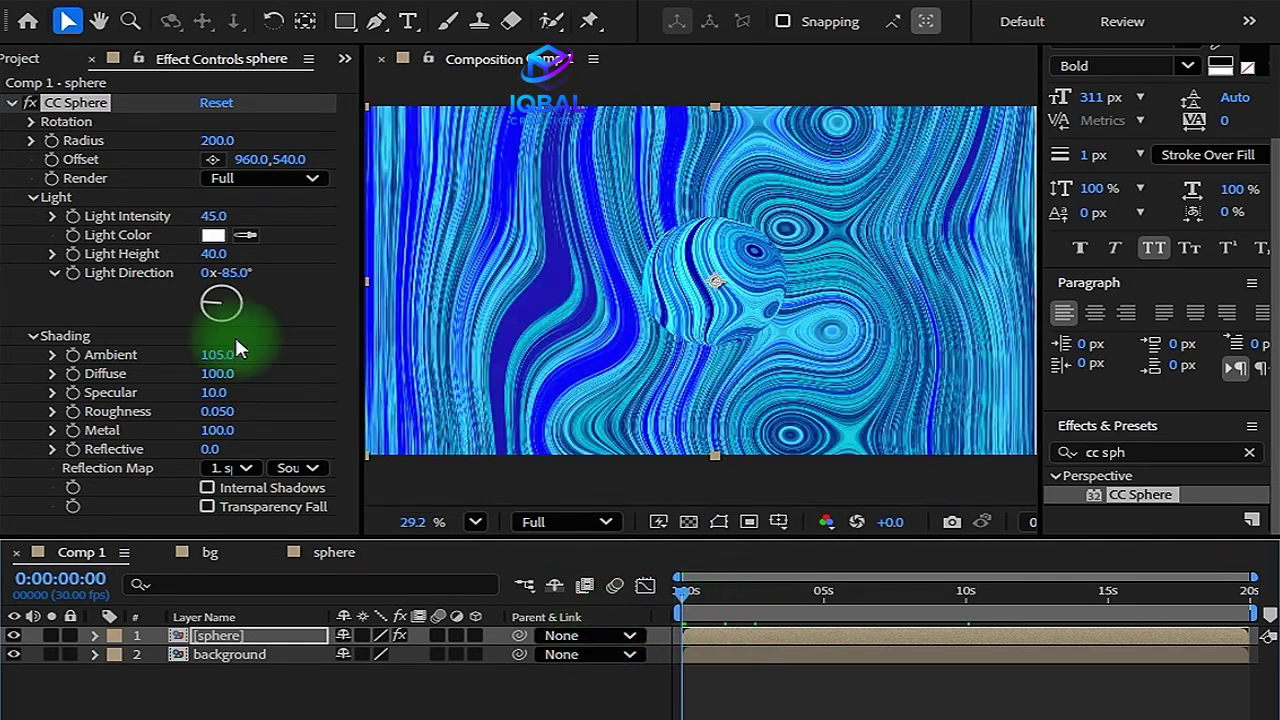
click(12, 102)
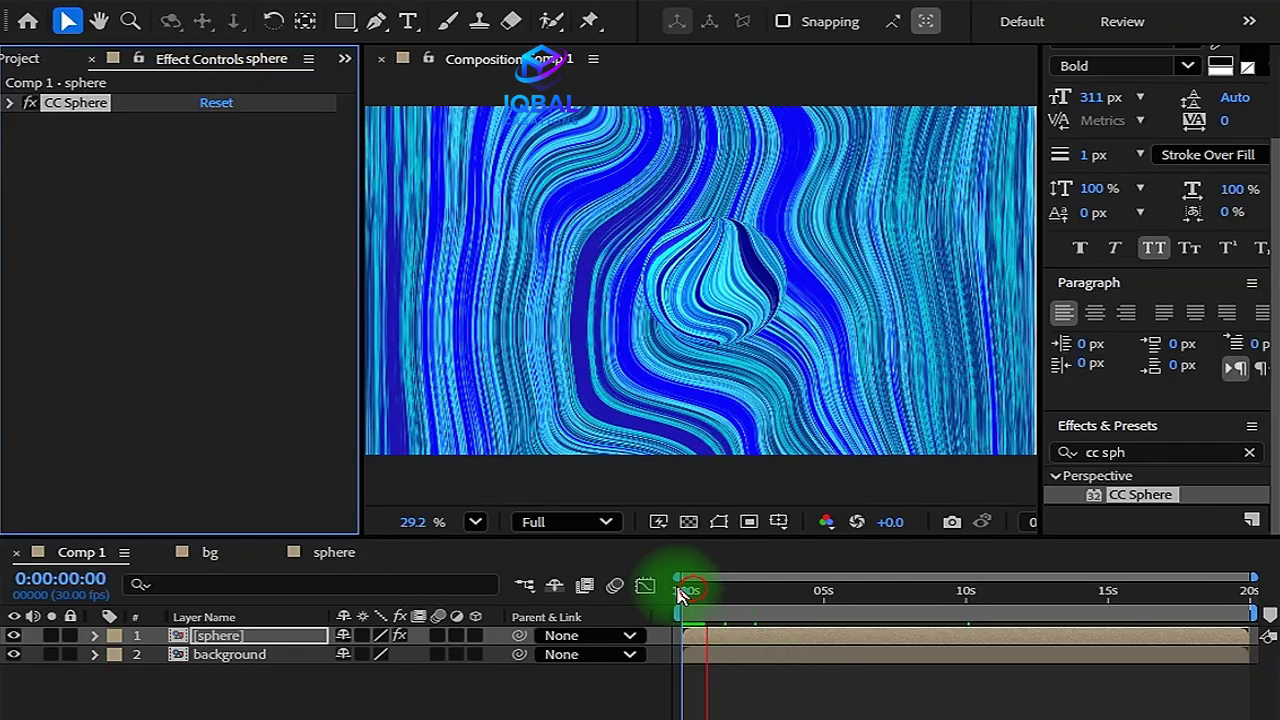
key(space)
click(549, 521)
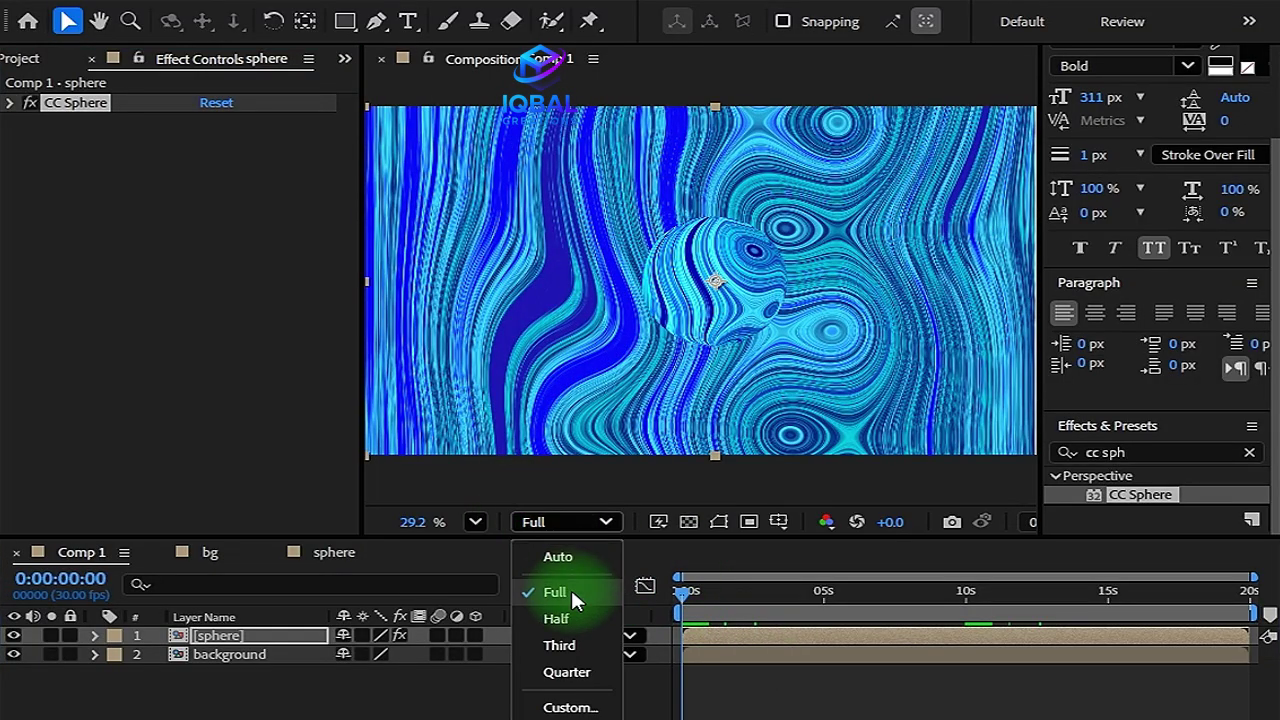
click(560, 646)
In the bg composition, stretch White Solid 1's Fractal Noise and Turbulent Displace keyframes so the last ones sit at 15 seconds, then collapse the layer.
click(770, 672)
click(770, 655)
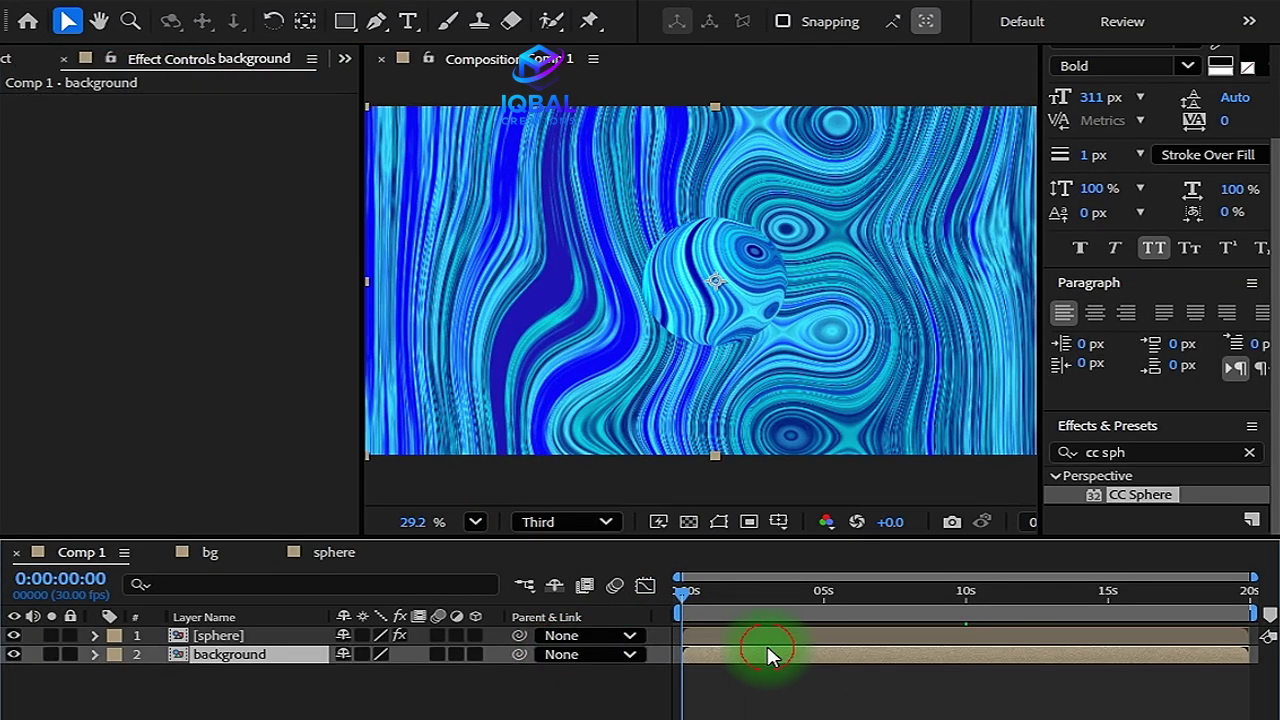
double_click(818, 656)
click(824, 635)
key(u)
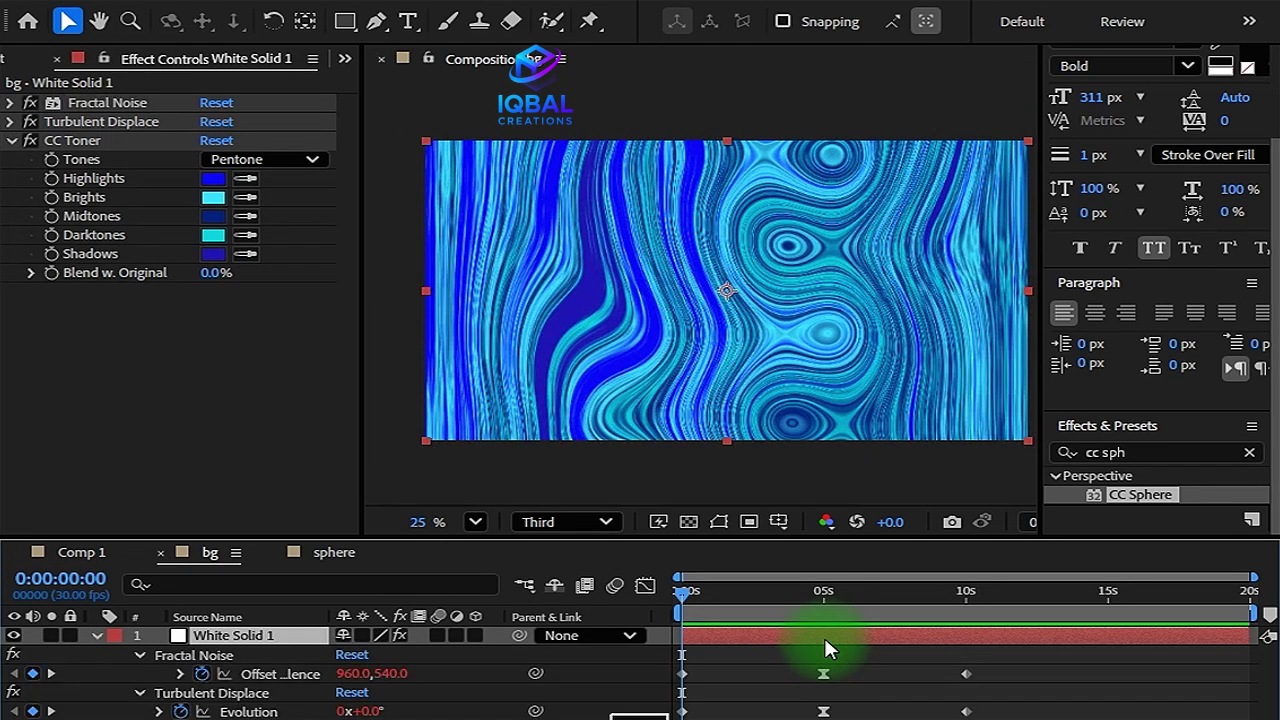
drag(662, 650, 1180, 718)
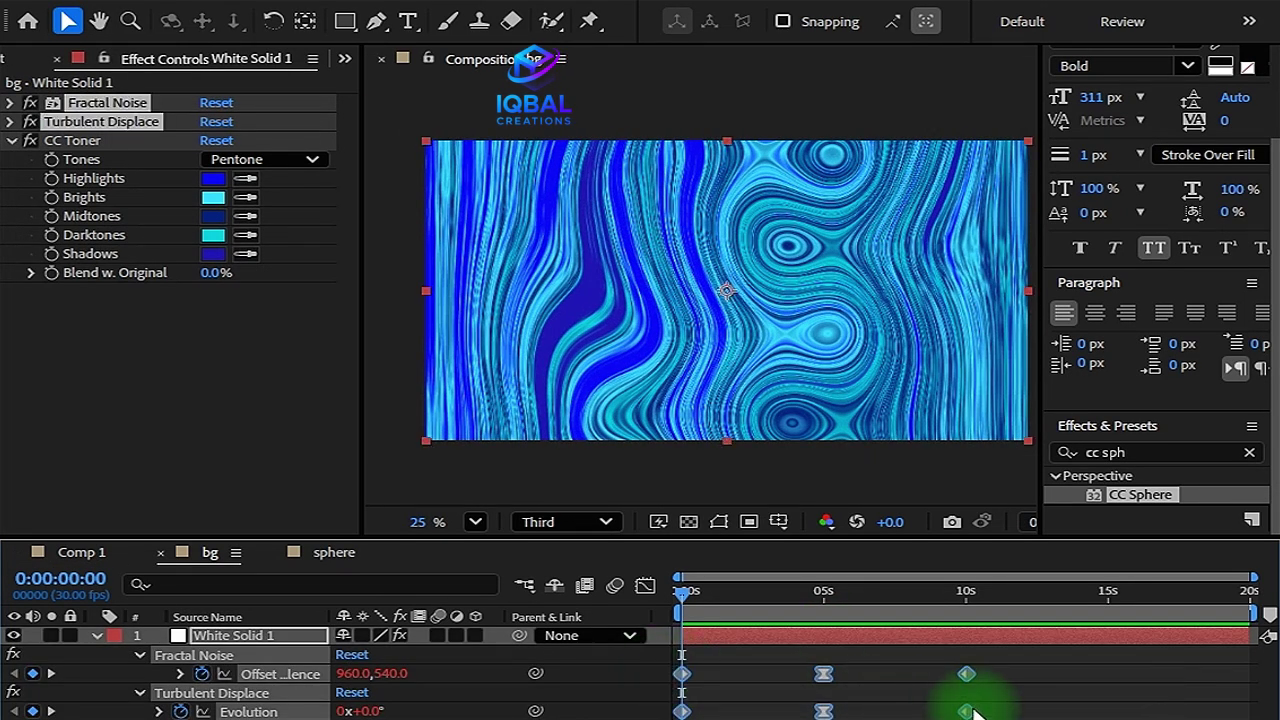
drag(975, 712, 1237, 712)
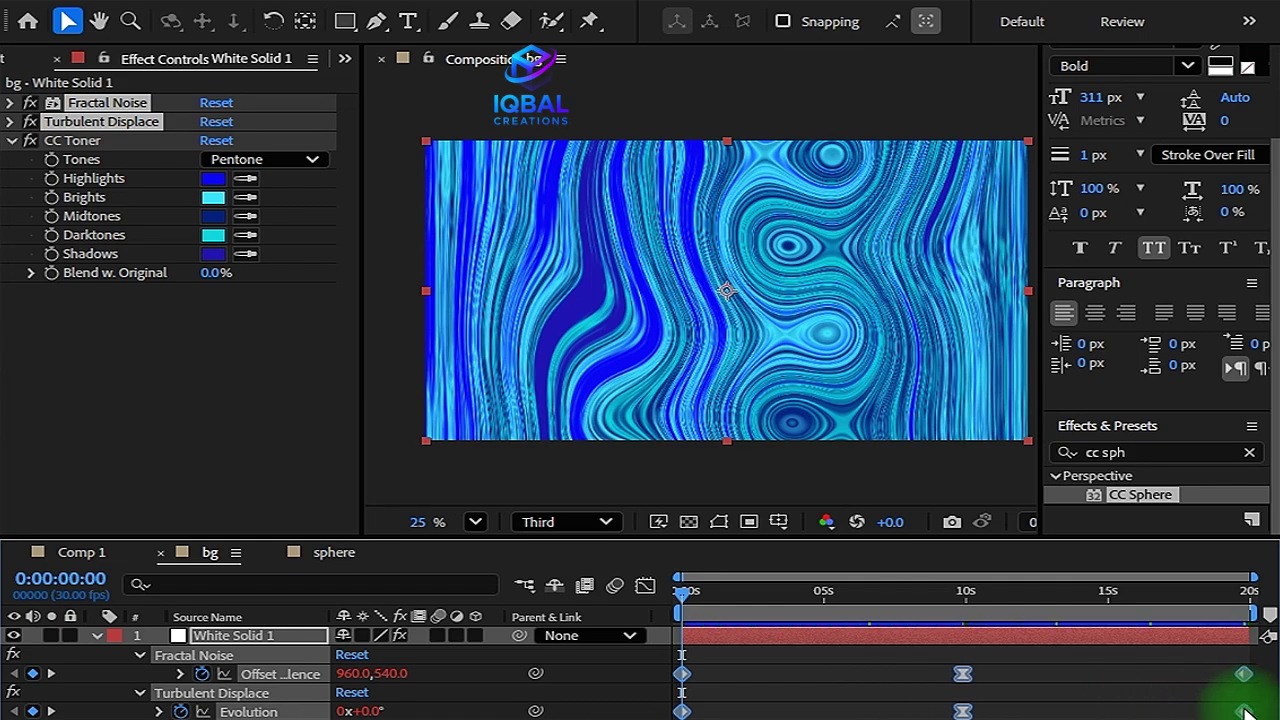
drag(1246, 712, 1114, 714)
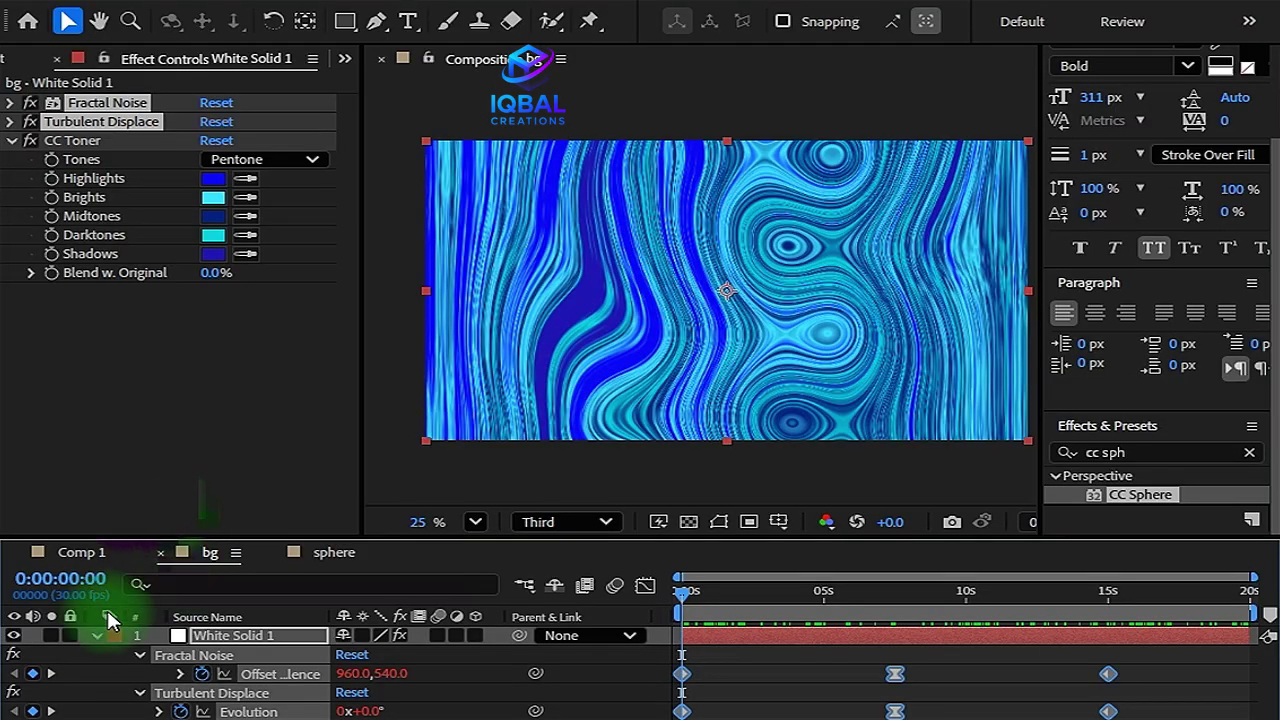
click(97, 636)
click(814, 691)
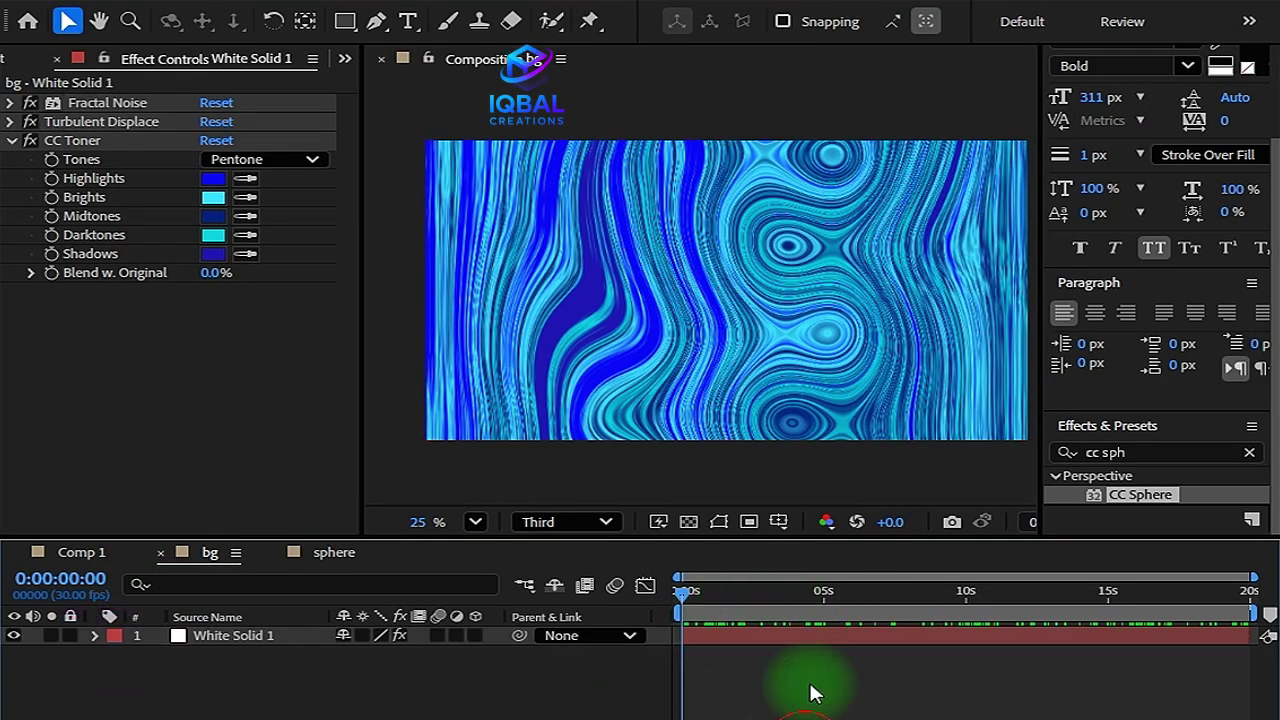
Preview the slowed bg animation, return to Comp 1 and play the combined result from the start.
drag(834, 400, 812, 396)
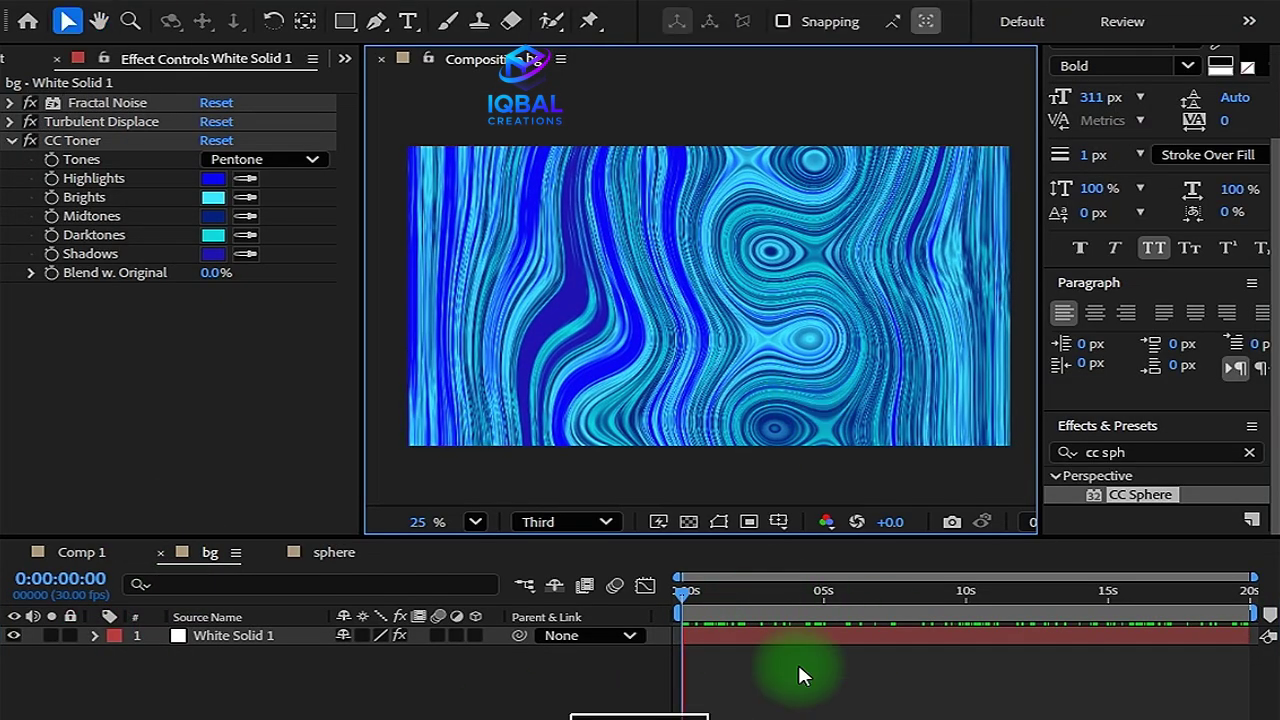
key(space)
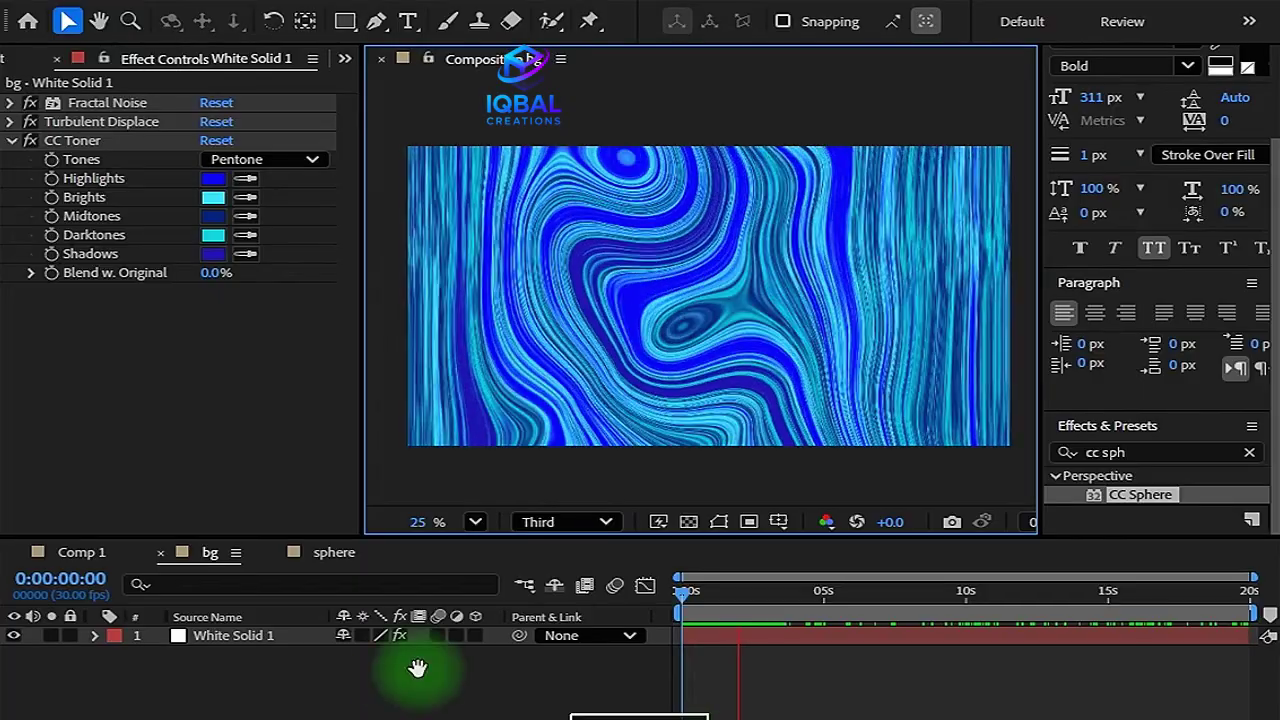
key(space)
click(97, 552)
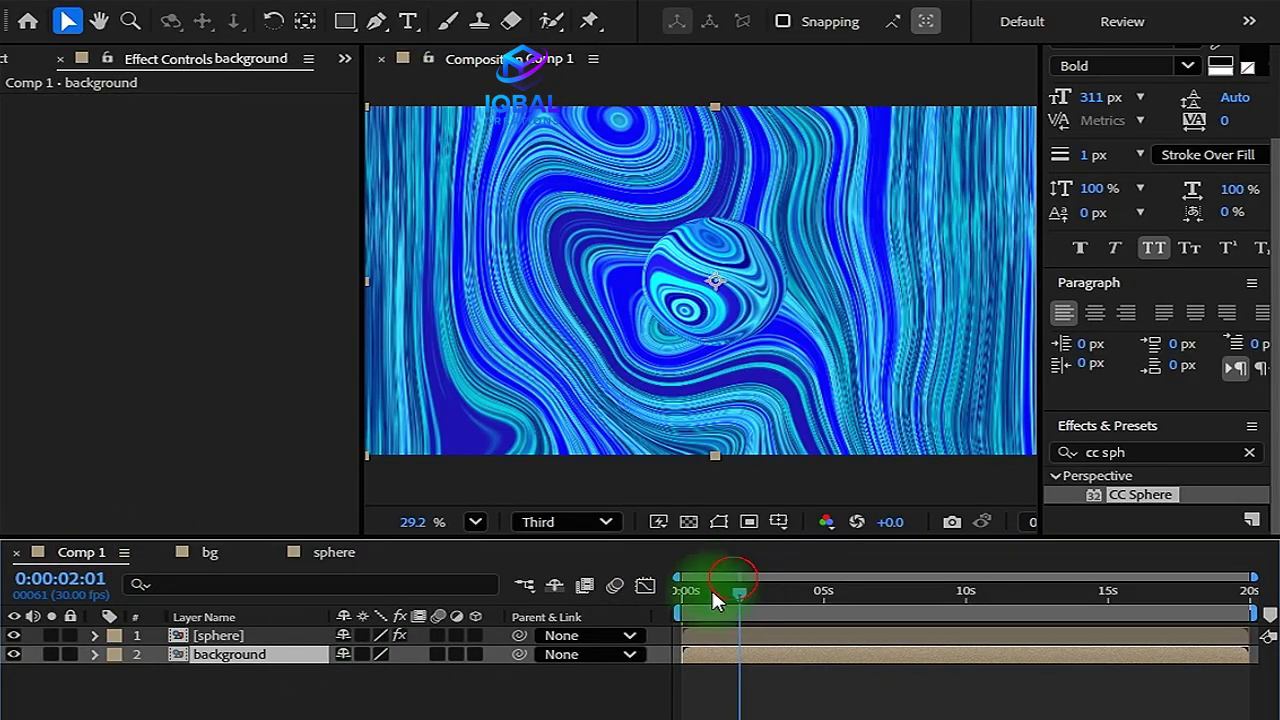
drag(735, 618, 643, 588)
key(space)
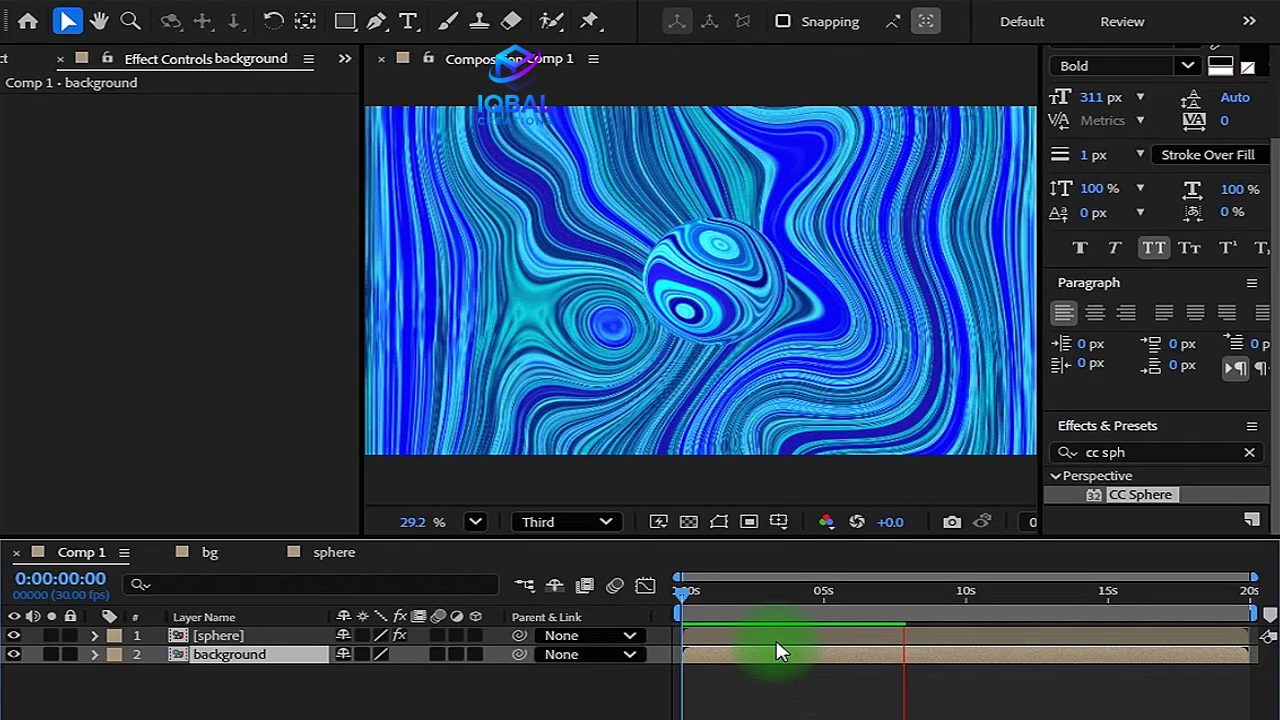
Set the sphere layer's Scale to 131% with the playhead at the start, and collapse the layer.
click(773, 640)
key(s)
drag(357, 663, 470, 655)
click(790, 600)
drag(829, 603, 686, 614)
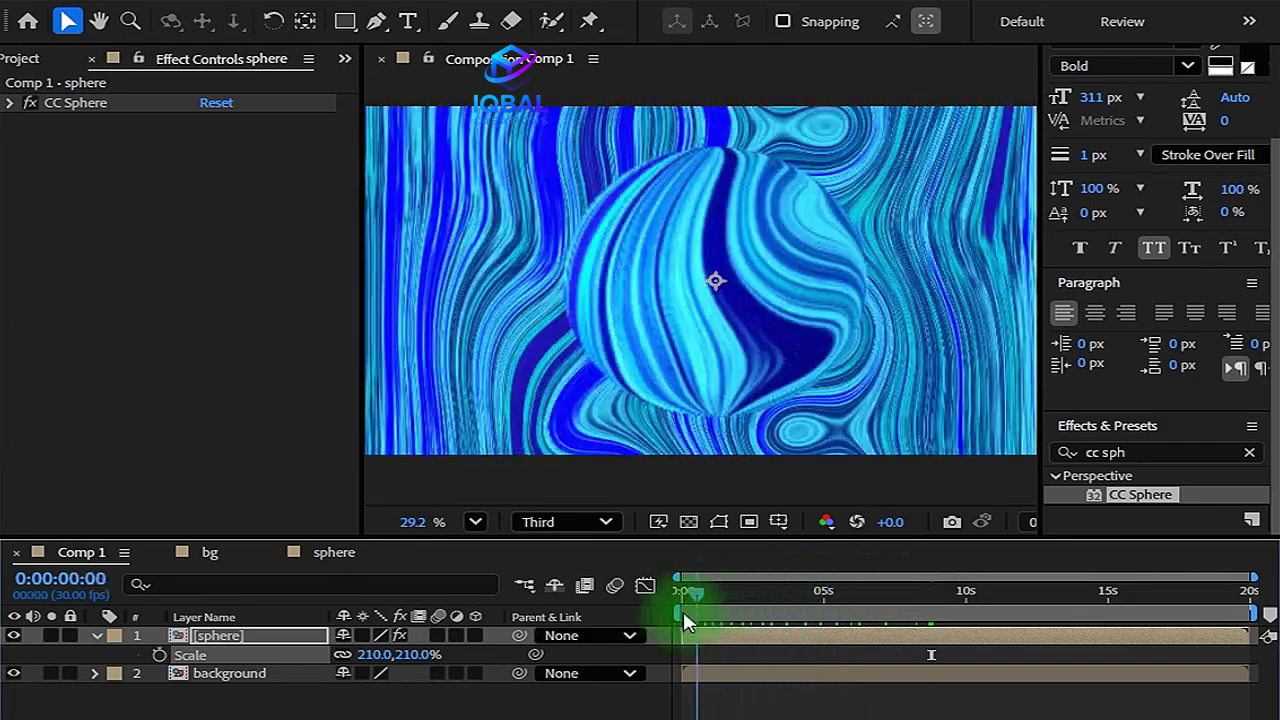
drag(355, 655, 291, 666)
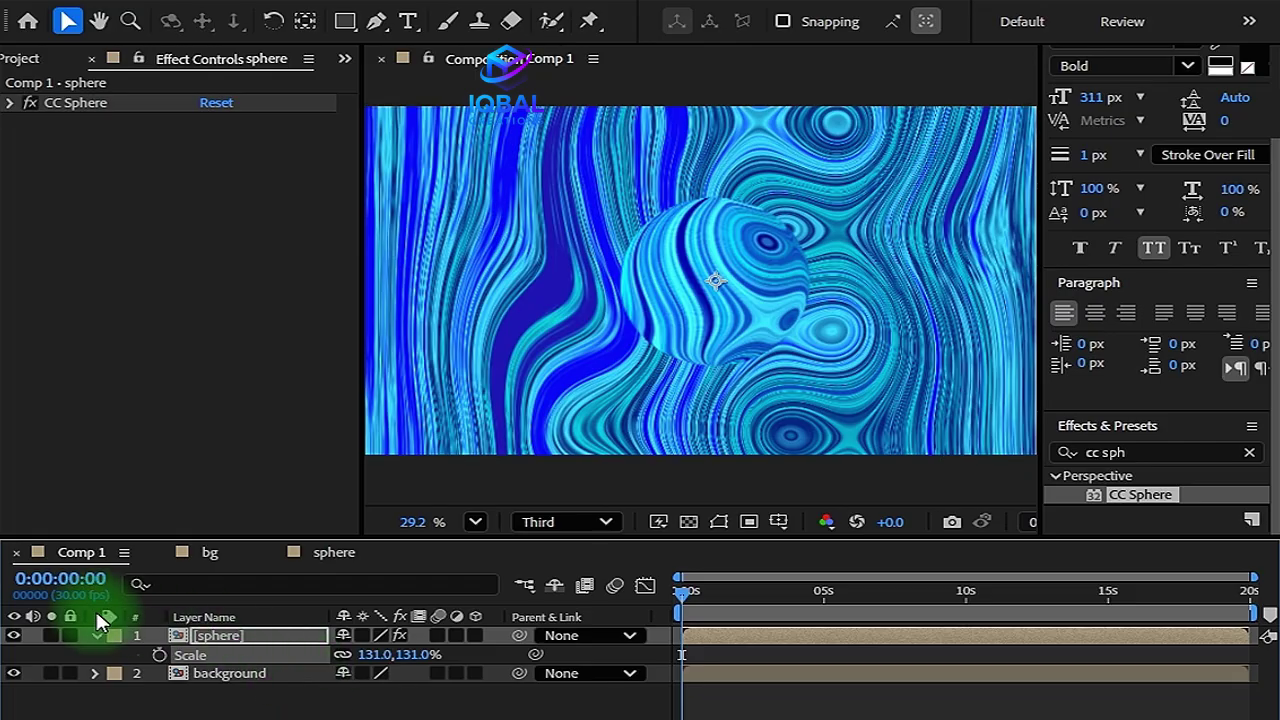
click(95, 636)
Preview Comp 1, return to the start and toggle the background layer's visibility to check the sphere on its own.
scroll(827, 300, down, 1)
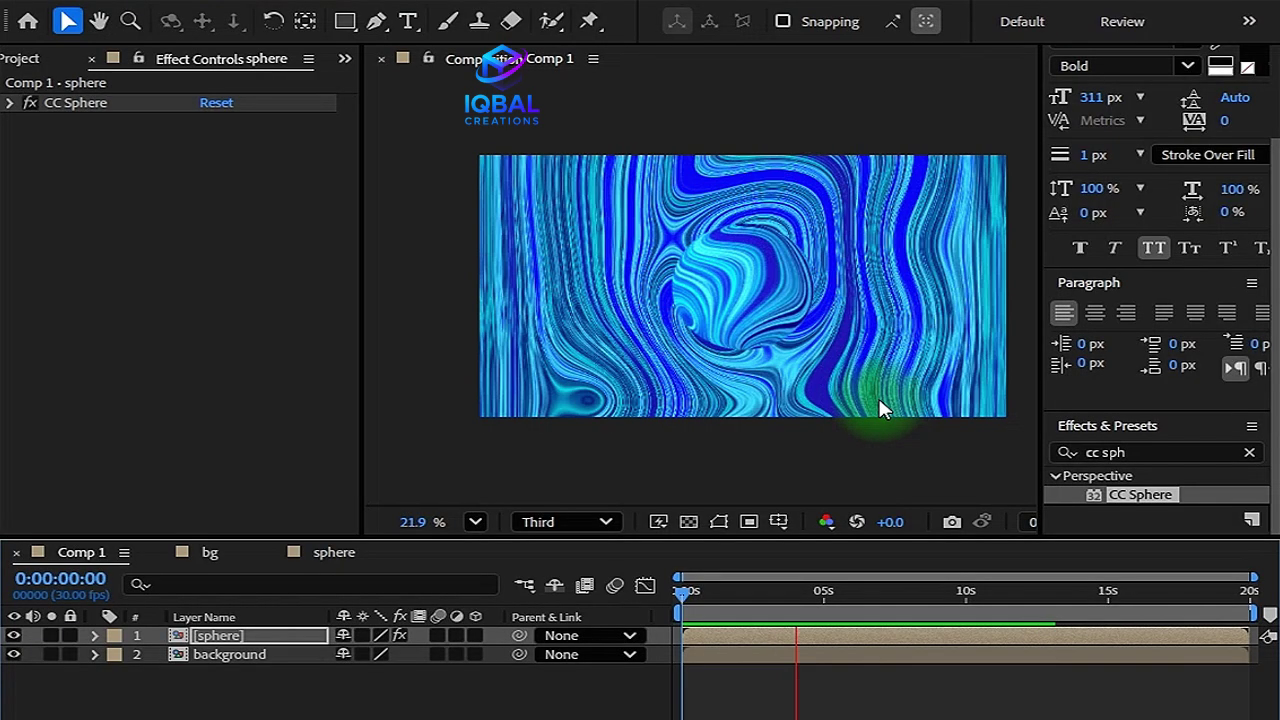
key(space)
drag(808, 590, 643, 591)
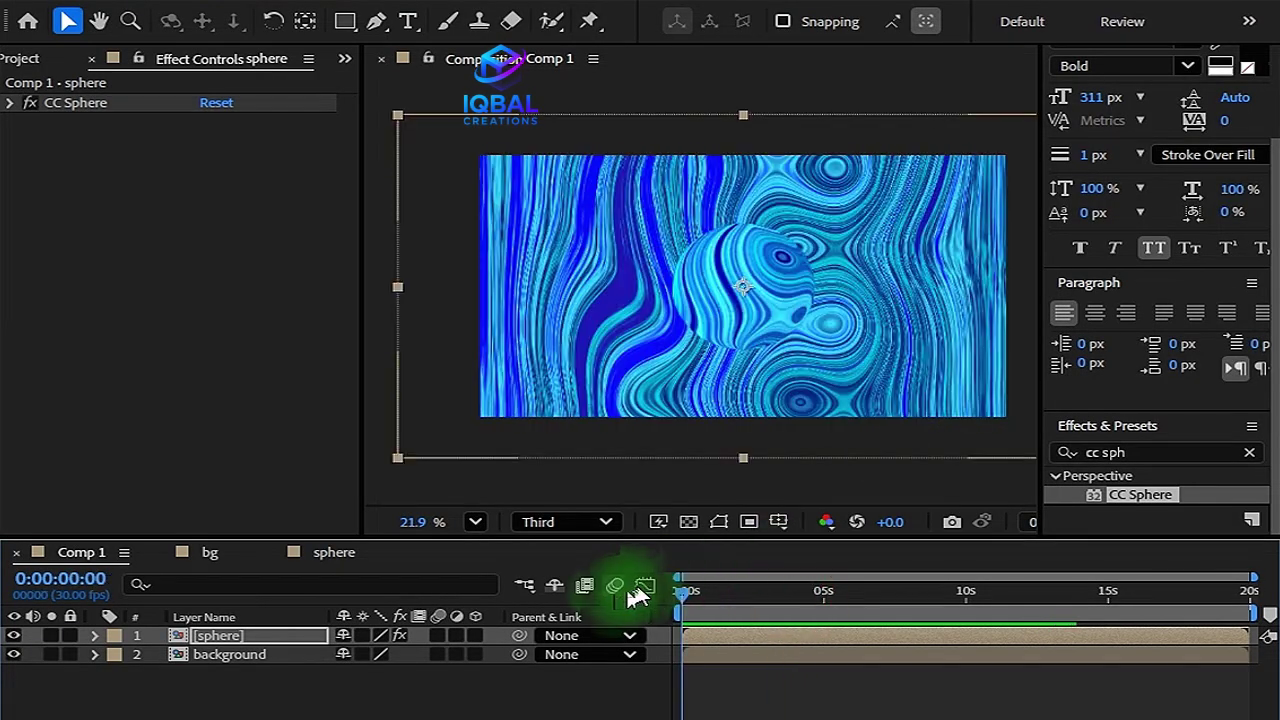
click(13, 654)
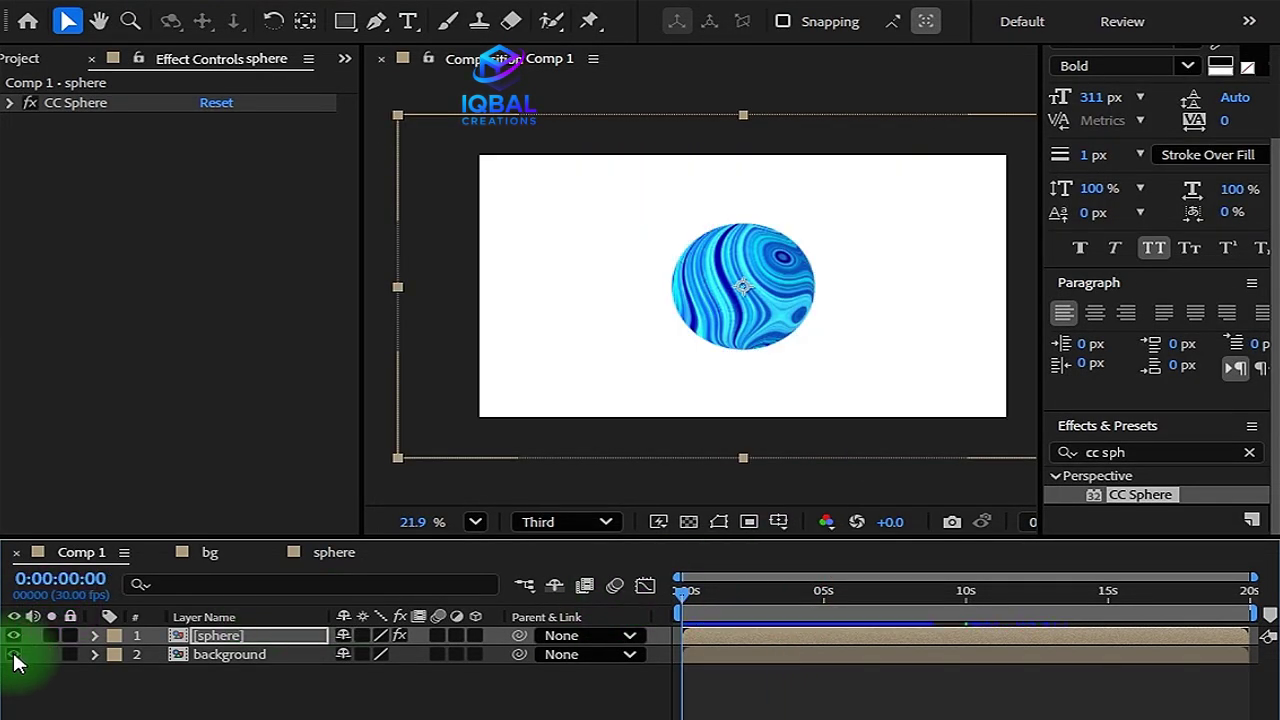
click(13, 655)
click(13, 655)
click(13, 655)
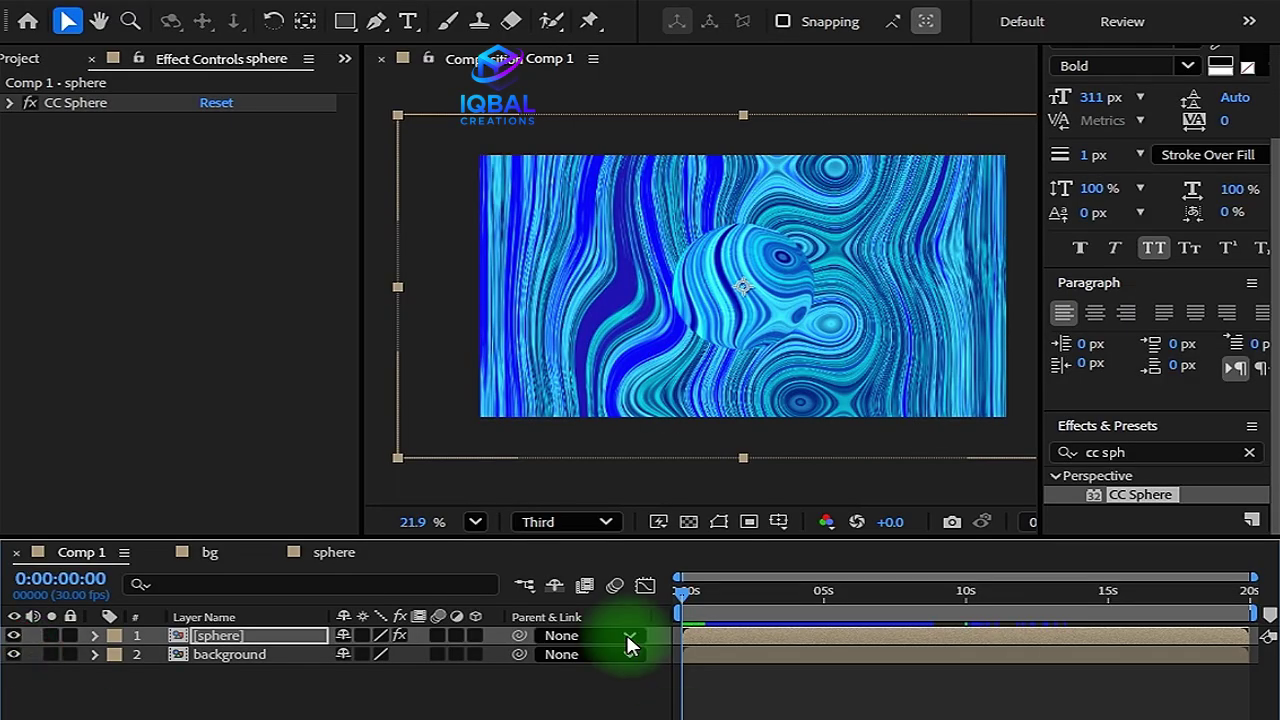
click(800, 714)
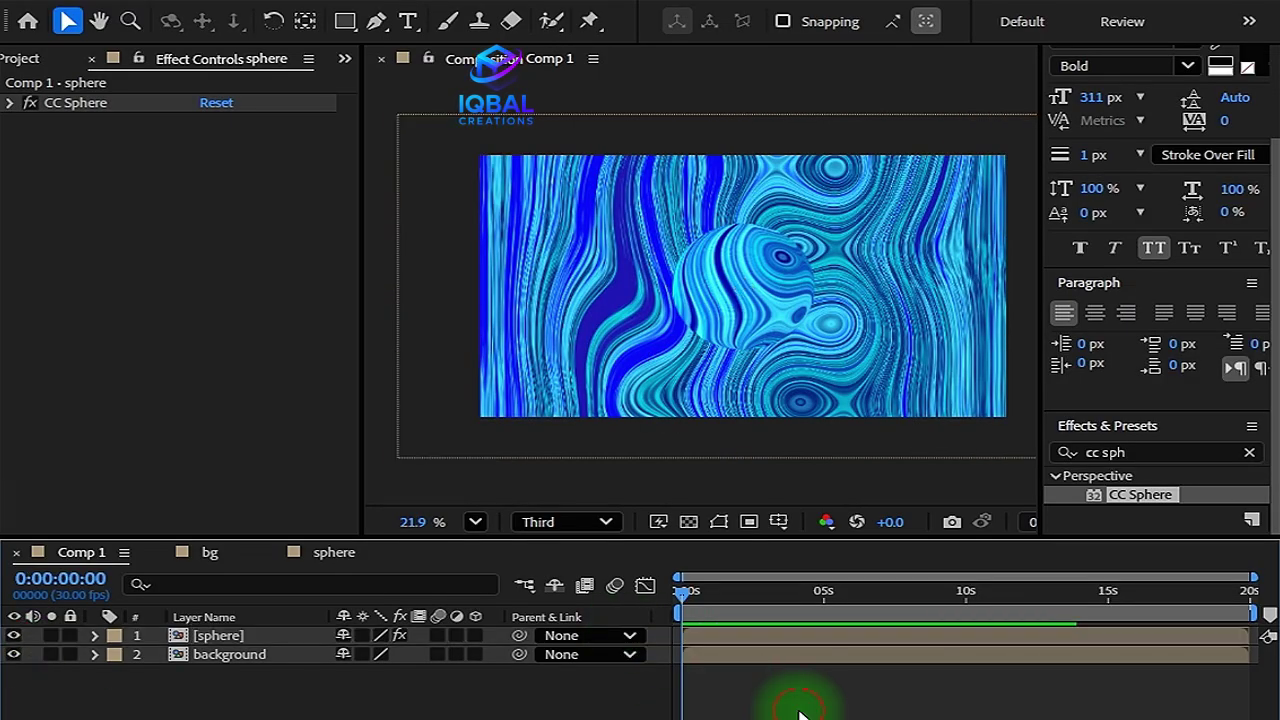
Move the sphere from the centre to the lower-left corner of the frame.
click(703, 640)
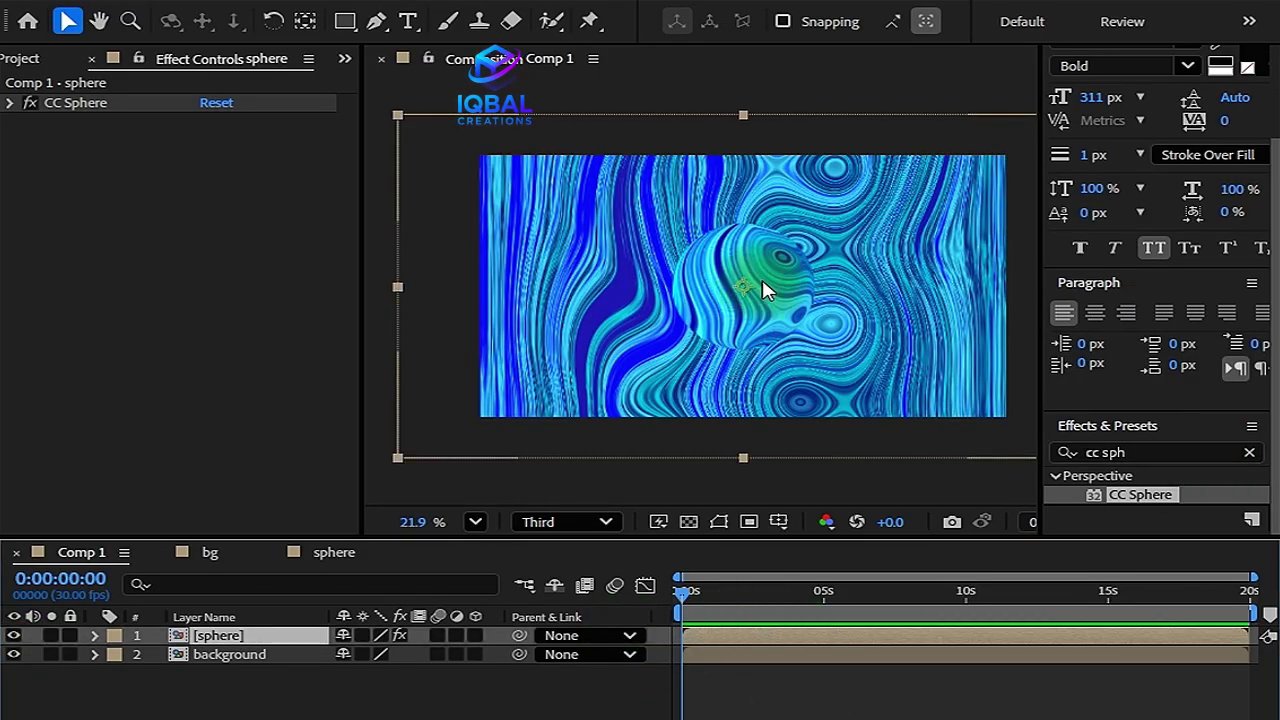
drag(925, 286, 891, 294)
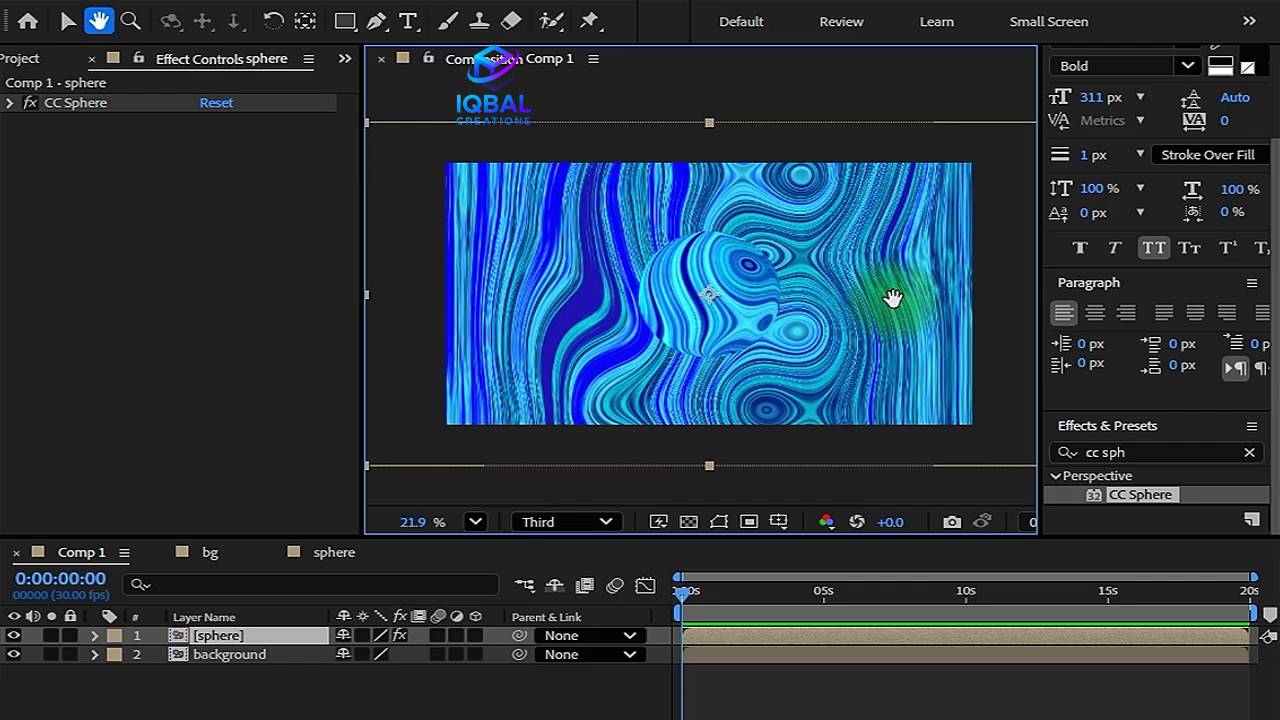
click(760, 634)
drag(663, 277, 893, 229)
scroll(525, 386, up, 1)
scroll(686, 322, down, 1)
Duplicate the sphere layer, place the copy in the frame's upper-right corner and set its Rotation to -181°.
click(695, 646)
key(ctrl+d)
key(r)
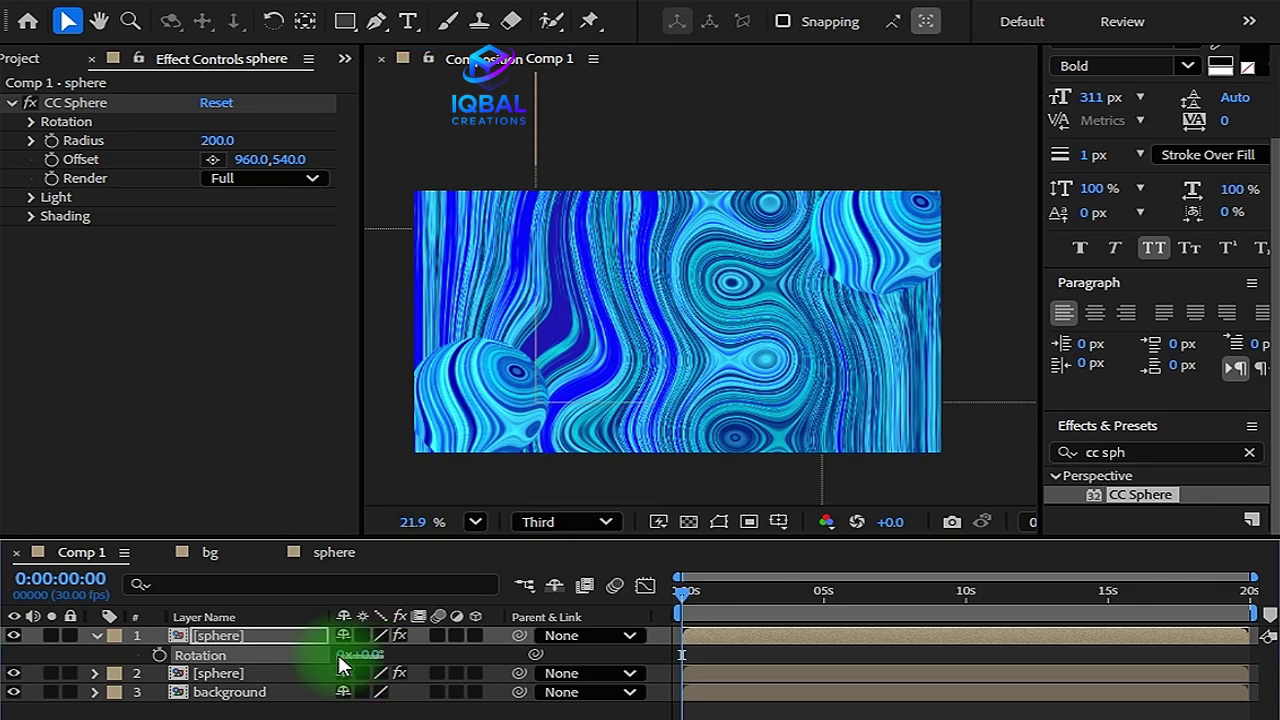
drag(350, 654, 140, 655)
click(886, 271)
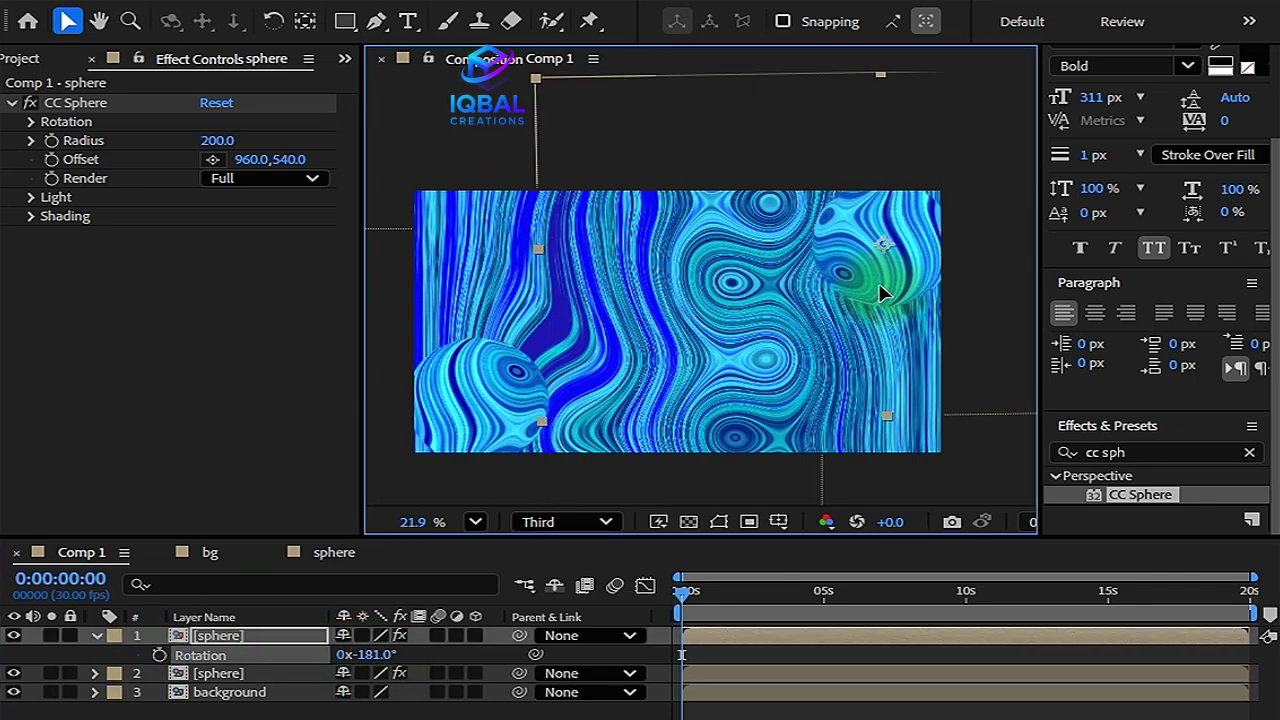
Duplicate the upper-right sphere, place the copy in the frame's upper-left corner, and set its Rotation to -323° and Scale to 120%.
click(729, 634)
key(ctrl+d)
drag(895, 268, 577, 272)
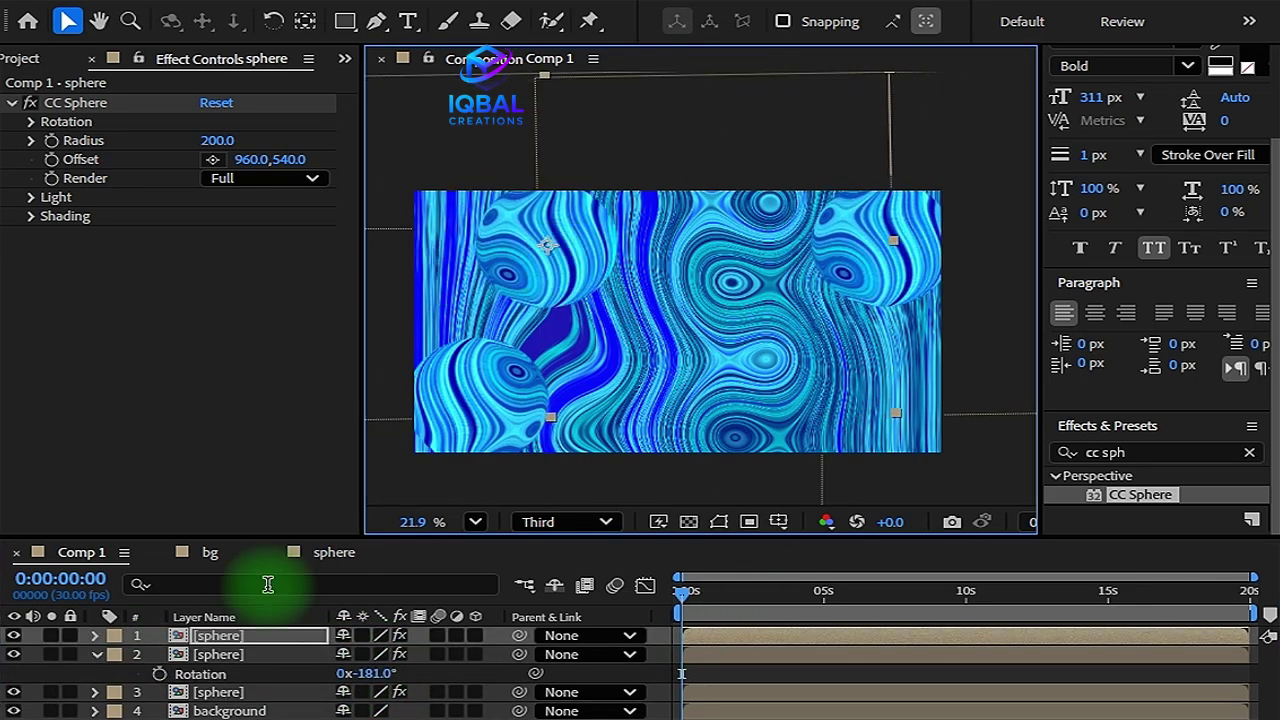
key(r)
mouse_move(365, 654)
mouse_down()
mouse_move(303, 663)
mouse_move(500, 457)
mouse_move(500, 257)
mouse_move(371, 677)
mouse_move(347, 654)
mouse_up()
key(s)
Shrink the lower-left sphere, then duplicate it and place a larger, rotated copy at the bottom centre of the frame.
click(757, 706)
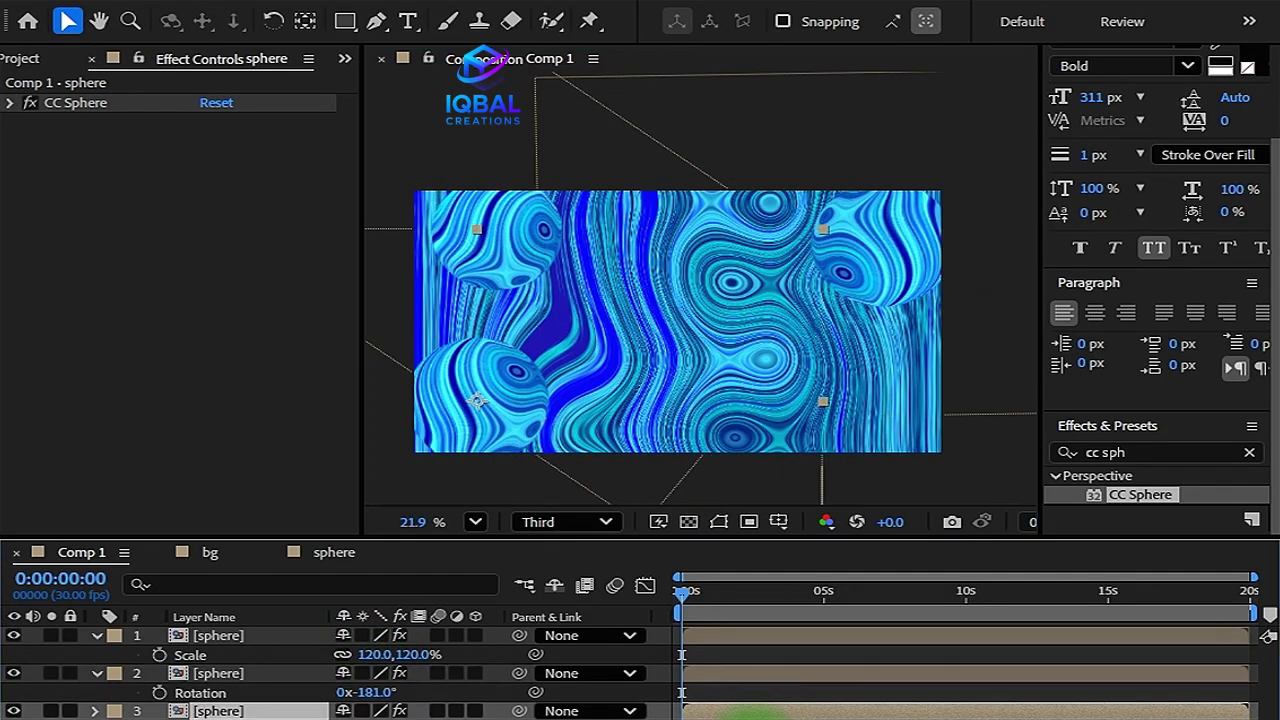
key(ctrl+Down)
click(13, 711)
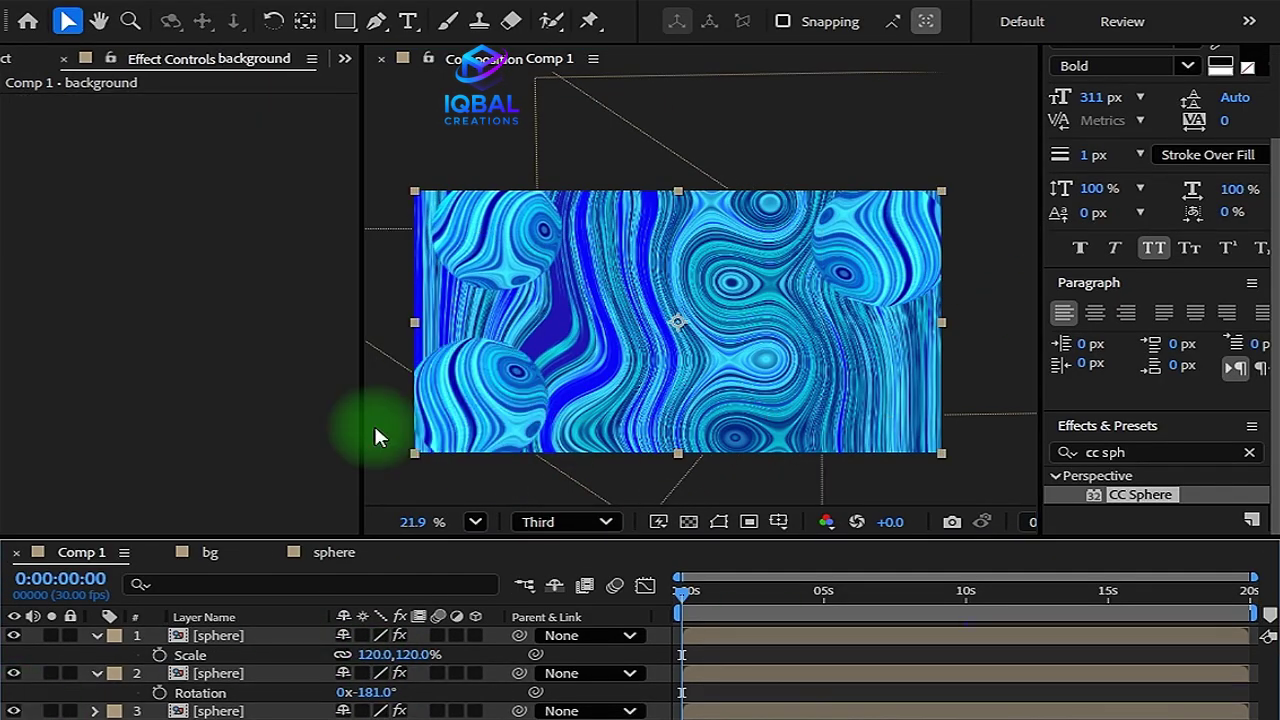
key(ctrl+Up)
click(482, 386)
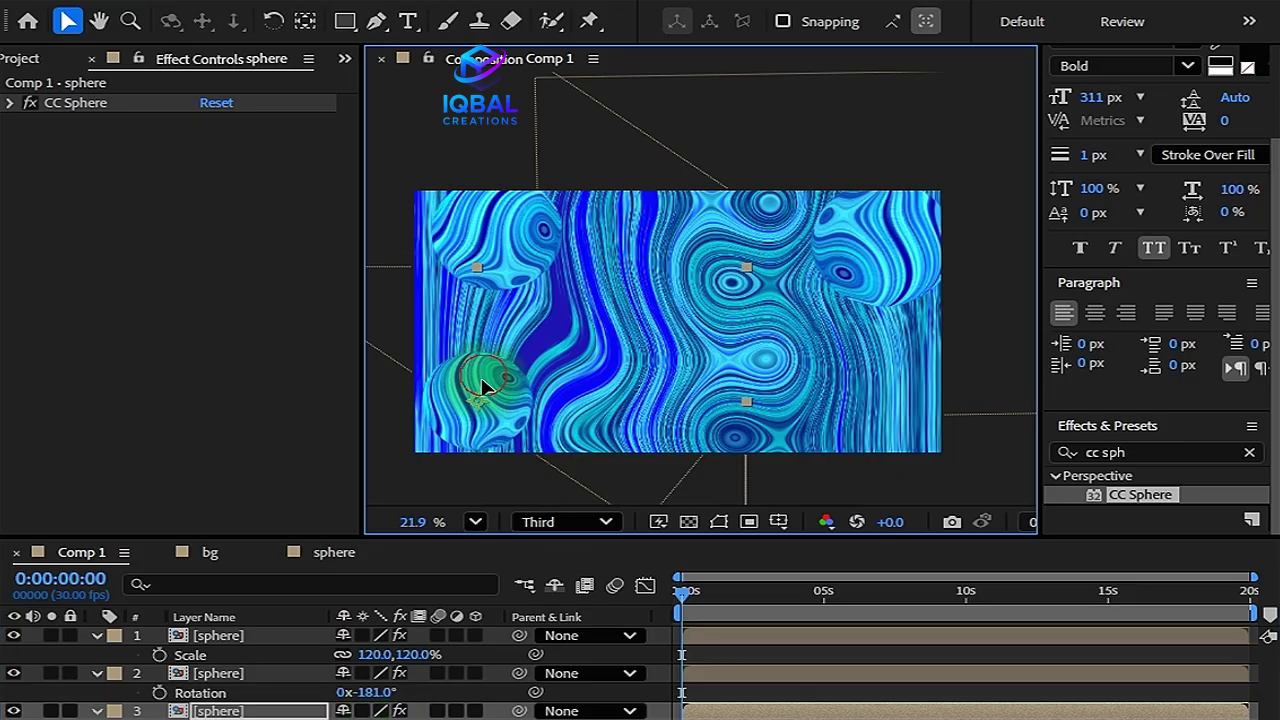
click(240, 706)
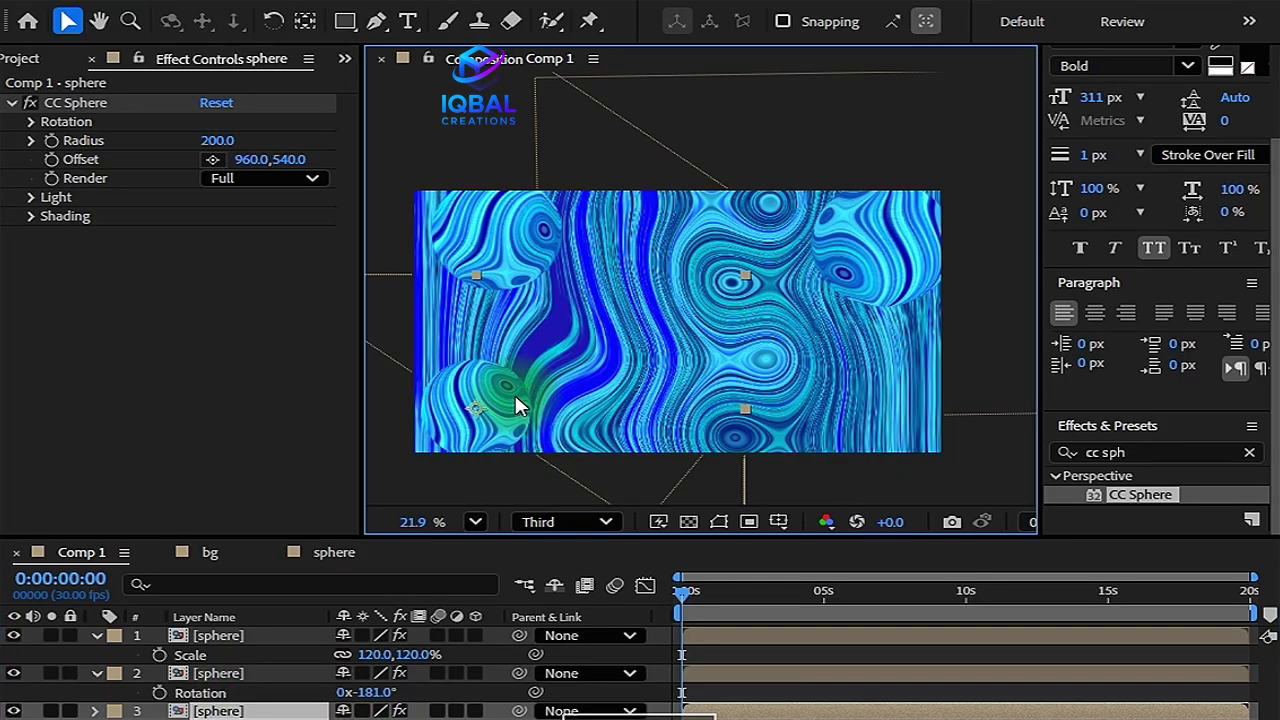
drag(515, 405, 776, 400)
Move the upper-right sphere slightly inward so it sits inside the frame, and collapse the open sphere layers.
click(766, 672)
drag(894, 220, 868, 253)
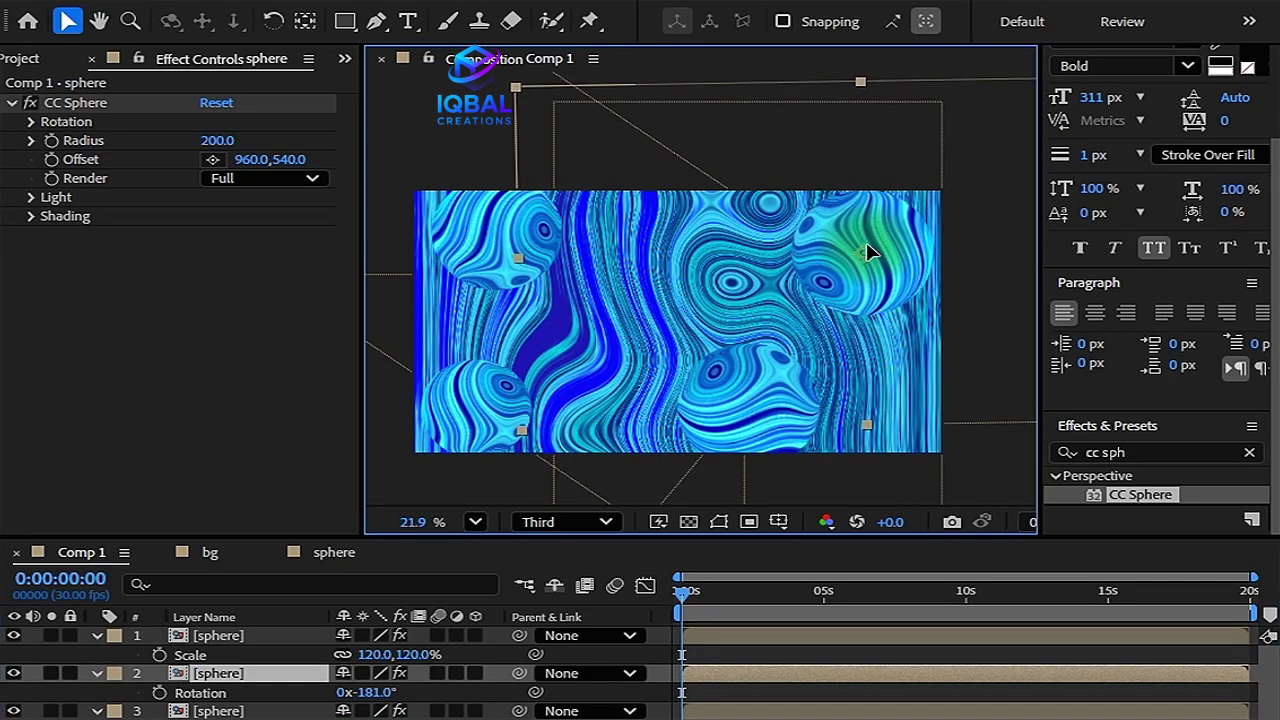
click(665, 217)
click(97, 635)
click(97, 654)
click(97, 673)
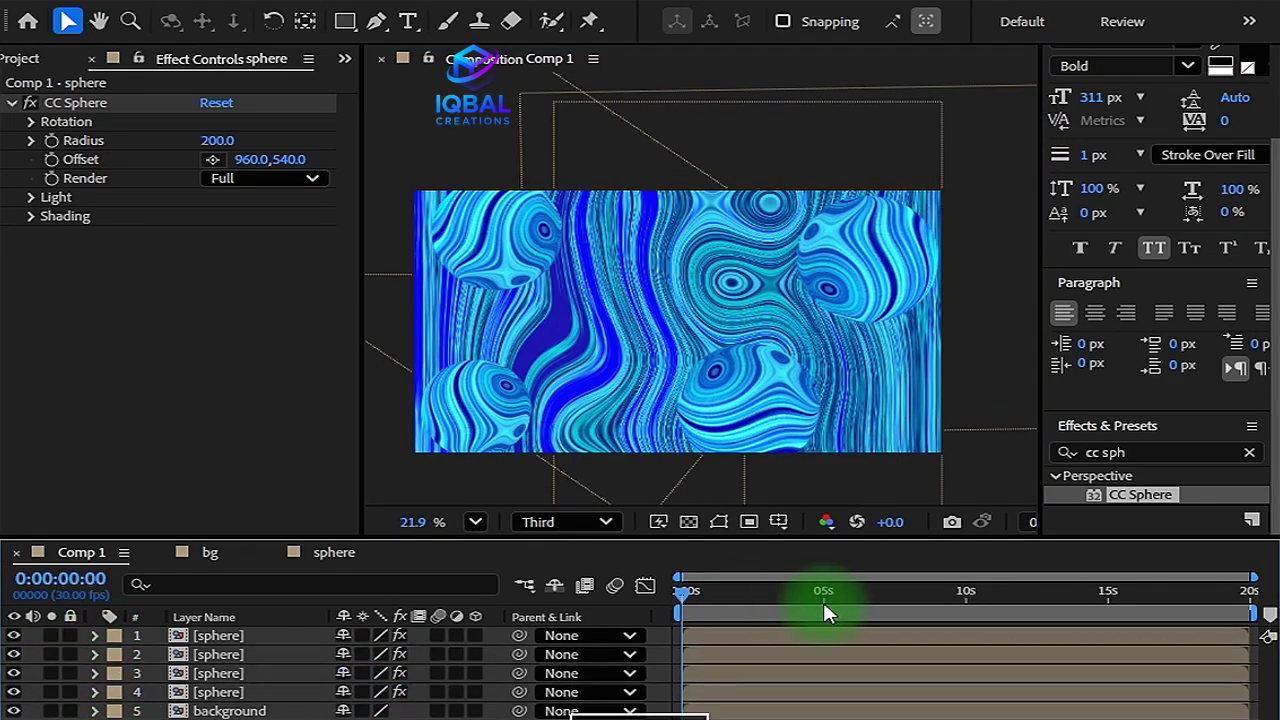
Preview the four-sphere animation and return the playhead to the start.
key(space)
click(762, 590)
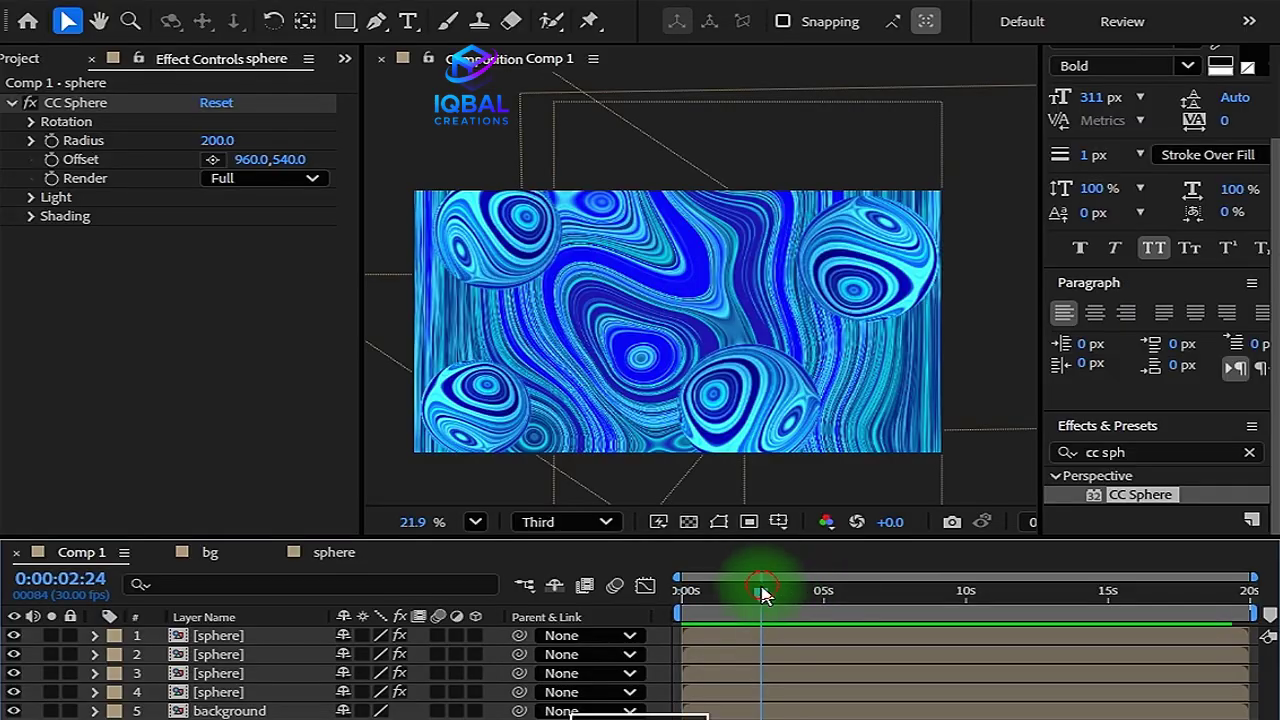
drag(762, 594, 645, 615)
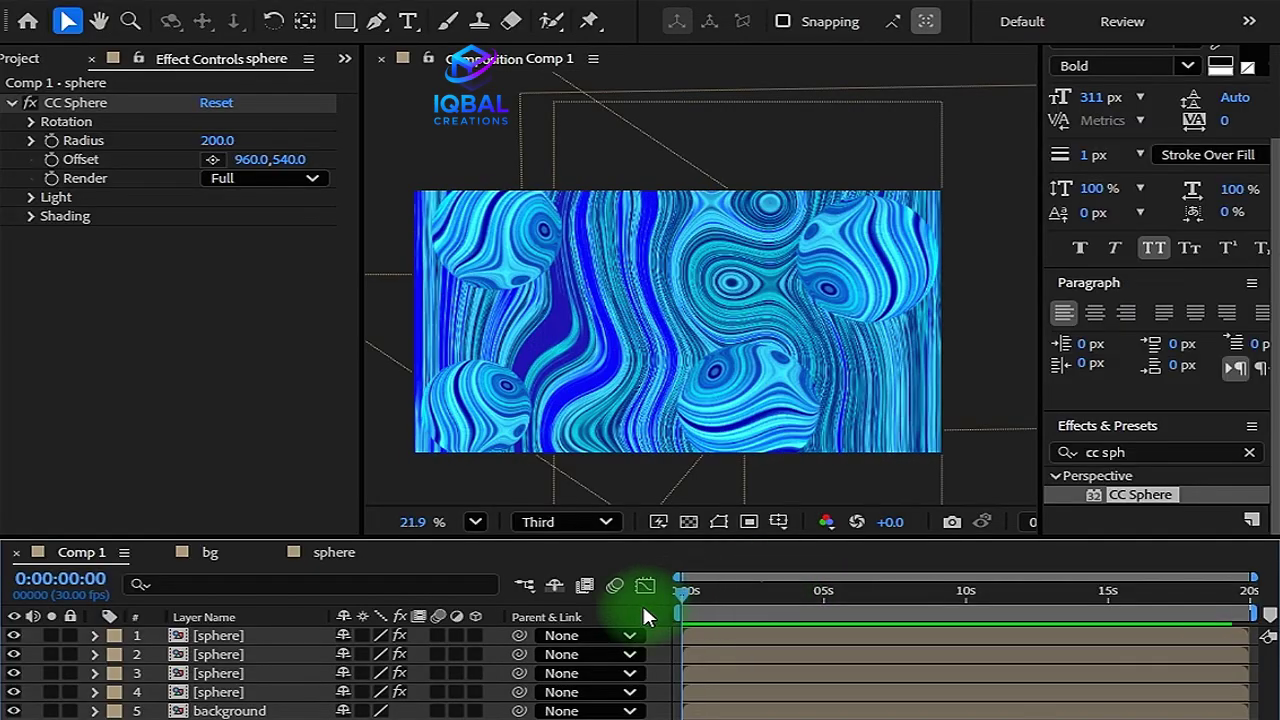
Duplicate the upper-left sphere, place the copy in the frame's lower-right corner and set its Rotation to -1x-91°.
click(741, 640)
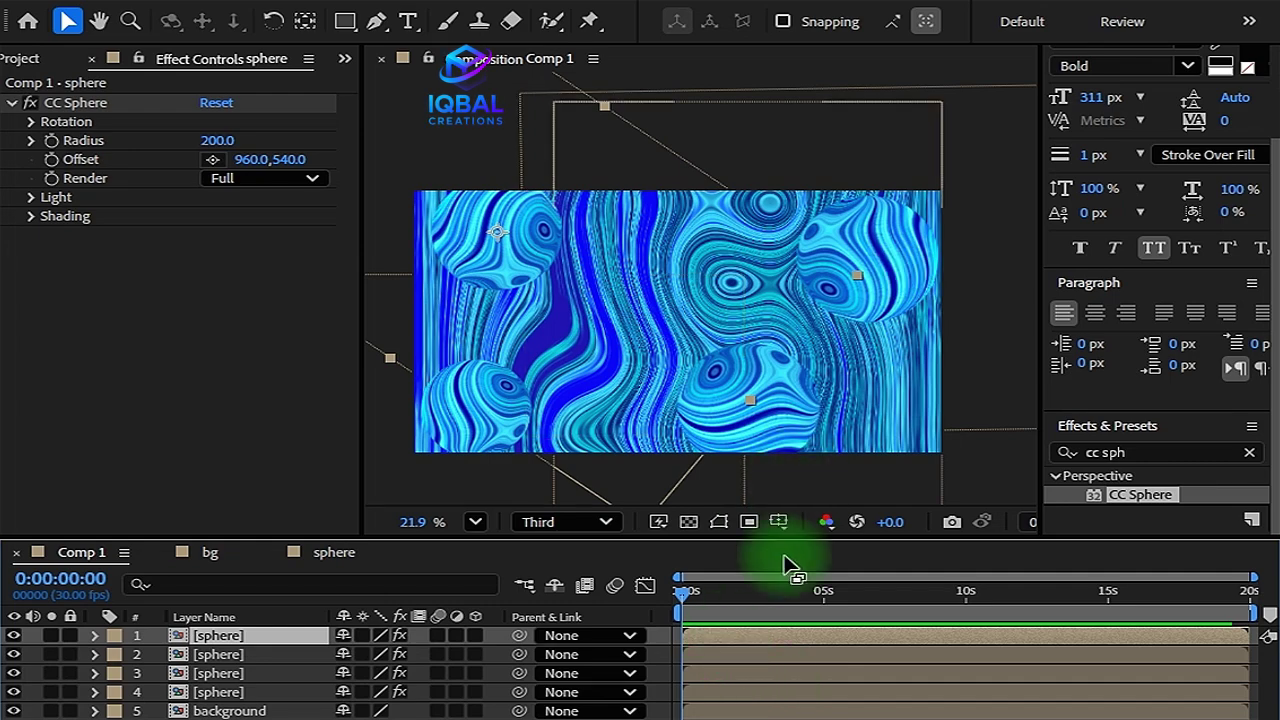
key(ctrl+d)
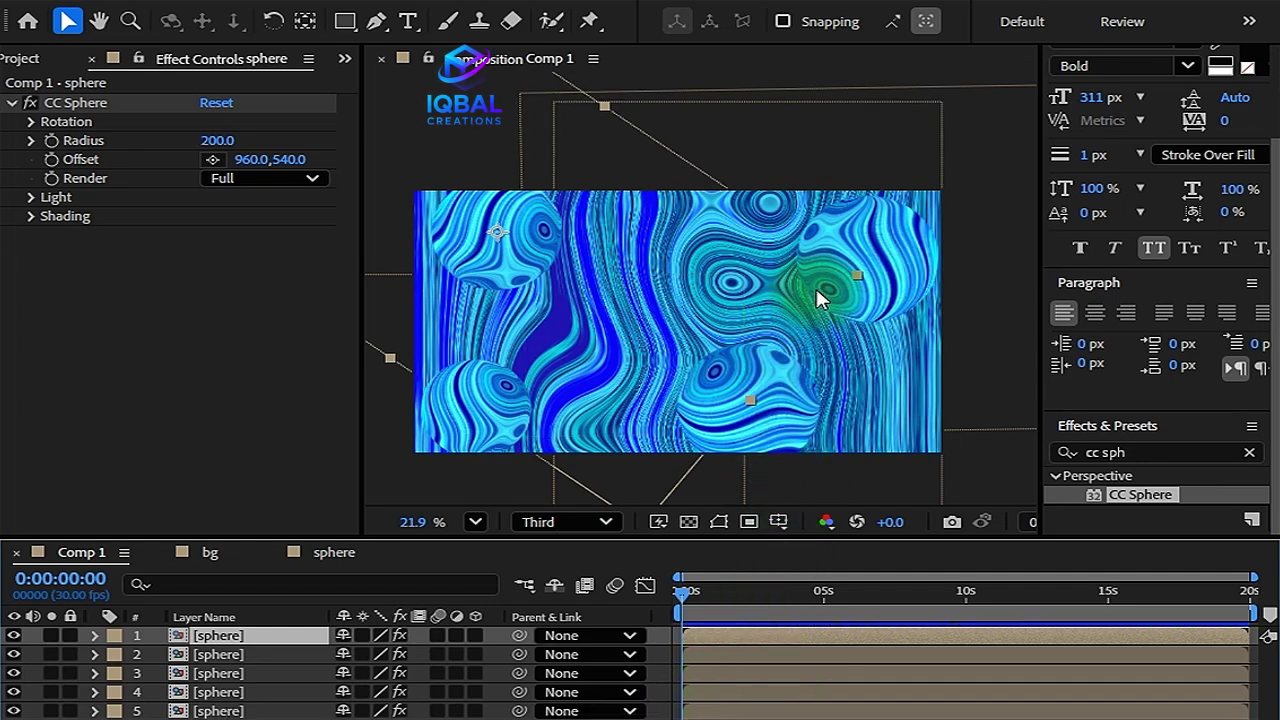
click(842, 263)
drag(842, 263, 1245, 456)
key(r)
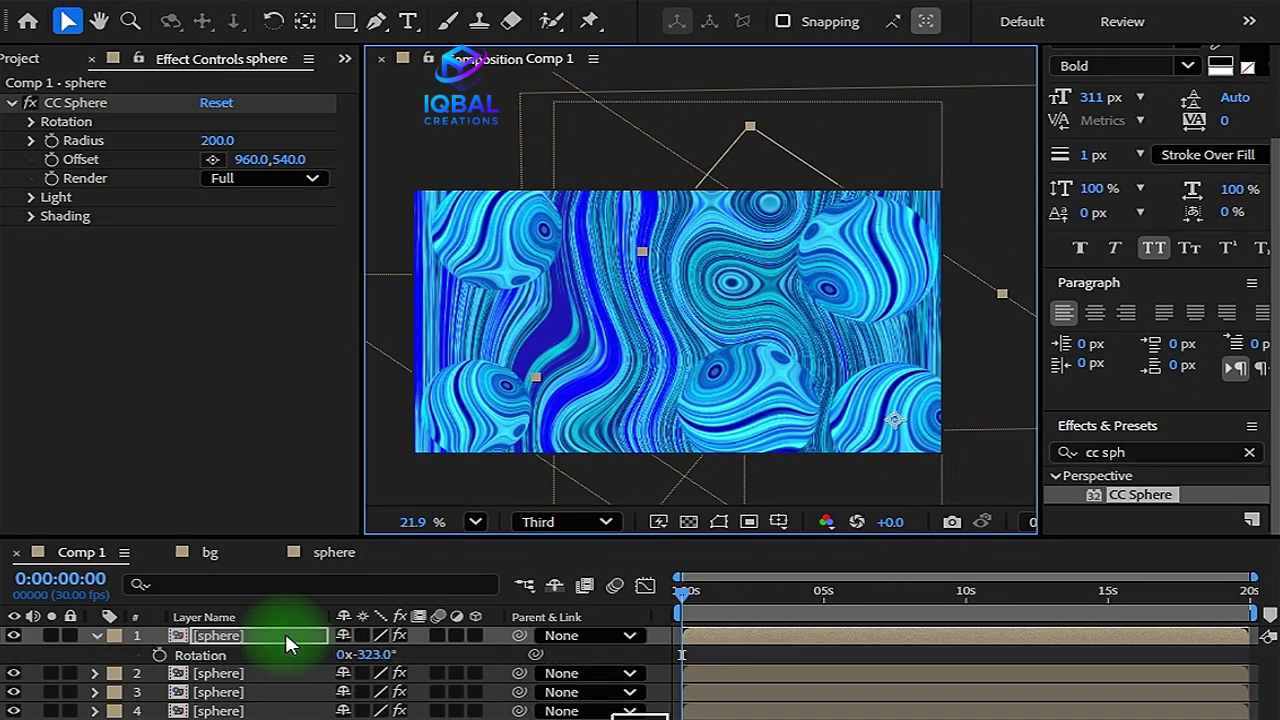
drag(391, 656, 227, 657)
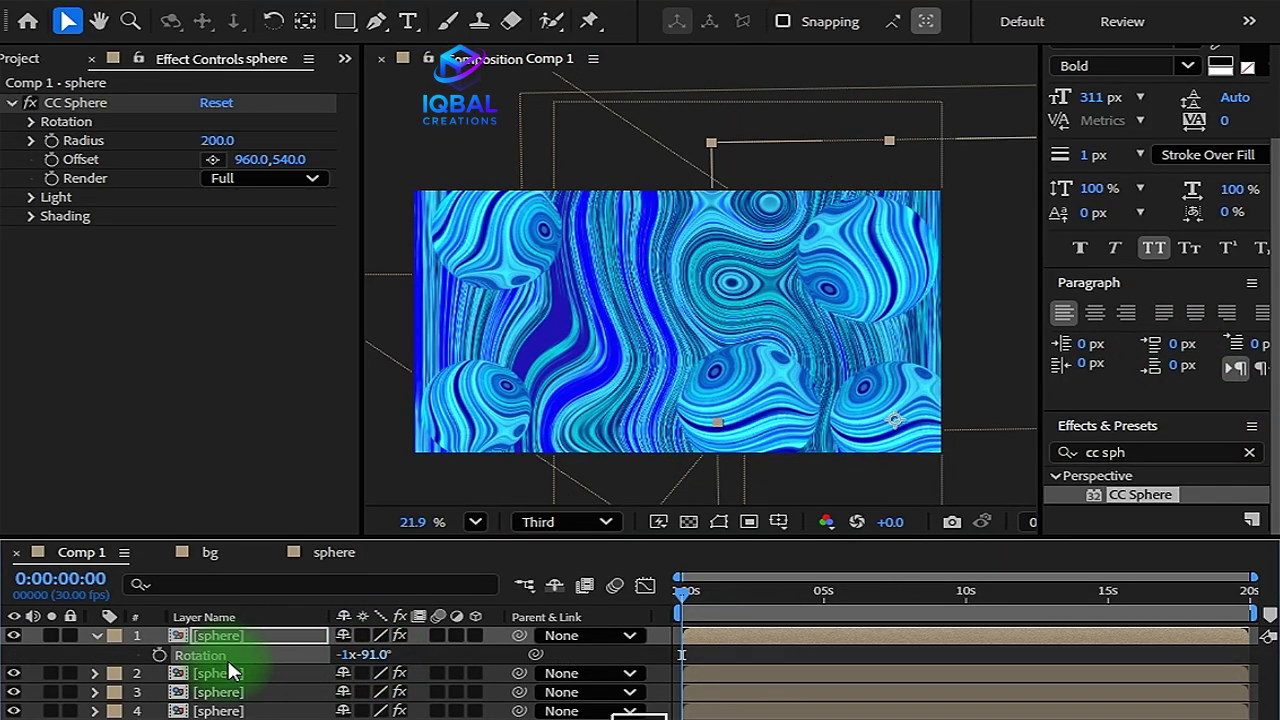
Set the lower-right sphere's Scale to 55% and nudge it toward the frame's right edge.
key(s)
drag(347, 654, 281, 657)
click(852, 458)
mouse_move(900, 415)
mouse_down()
mouse_move(917, 408)
mouse_move(911, 422)
mouse_up()
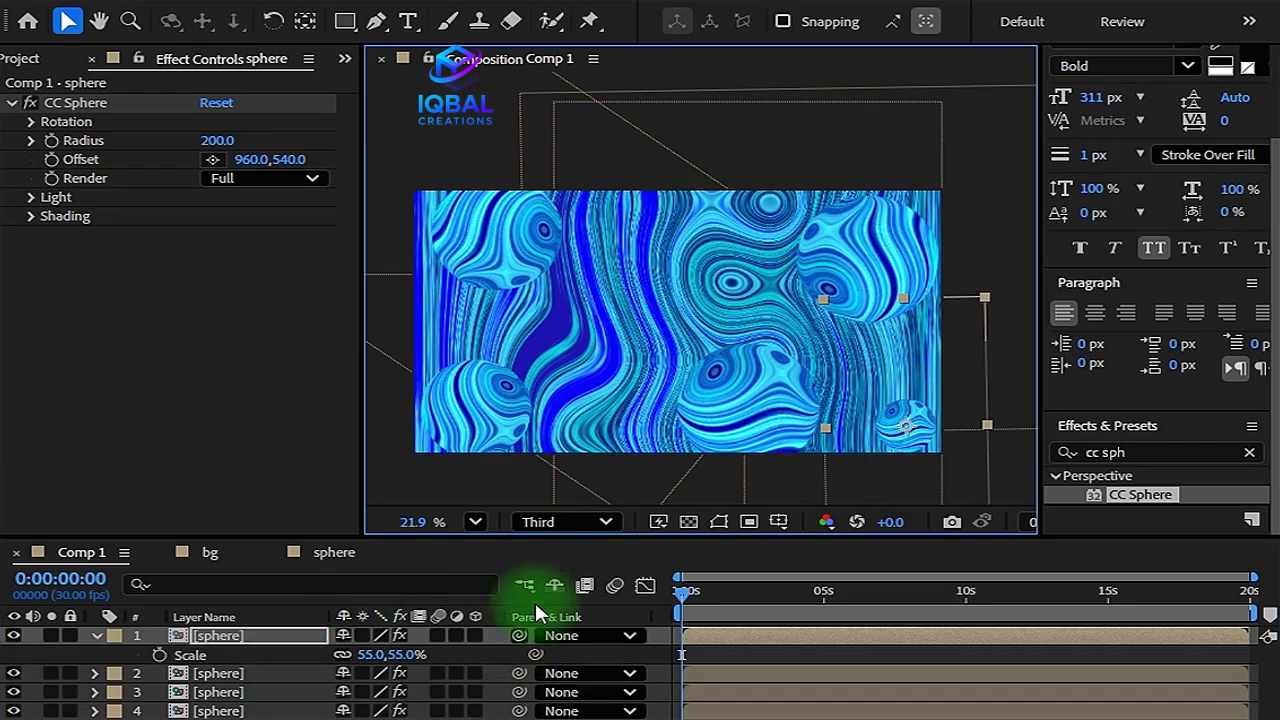
Collapse the lower-right sphere's layer and preview the five-sphere animation from the start.
click(95, 636)
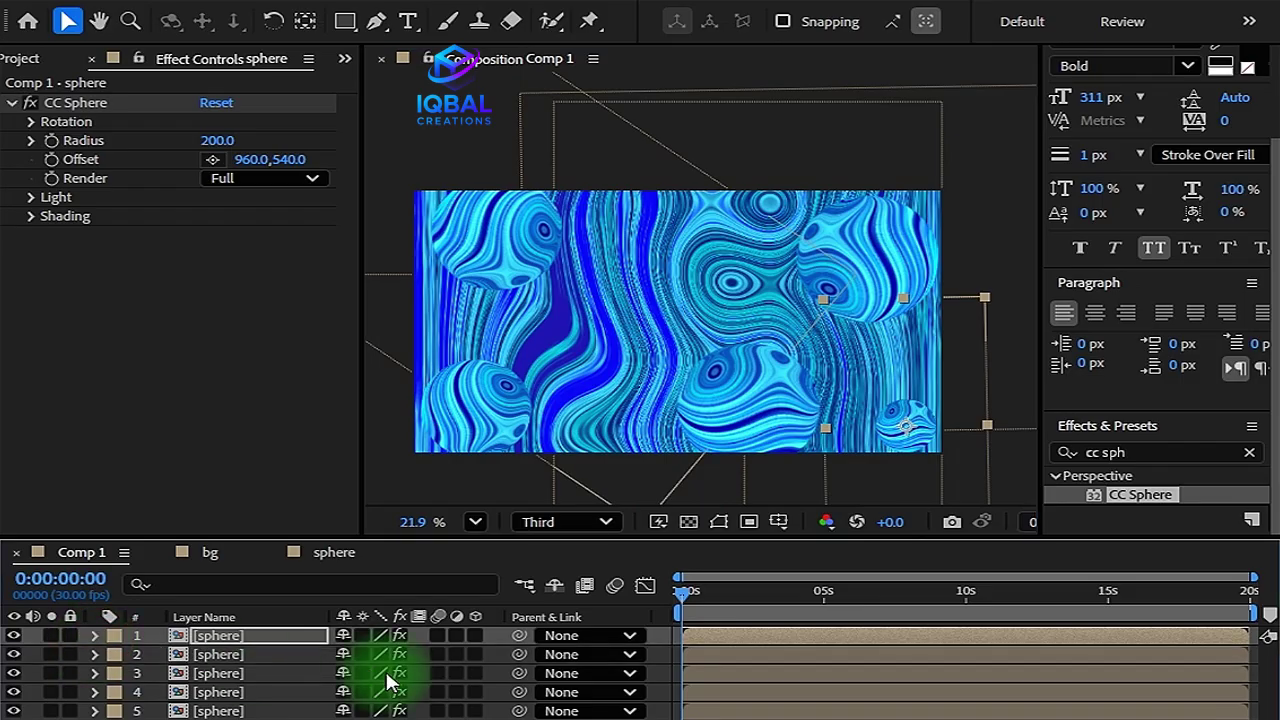
click(707, 621)
drag(704, 605, 618, 607)
click(703, 638)
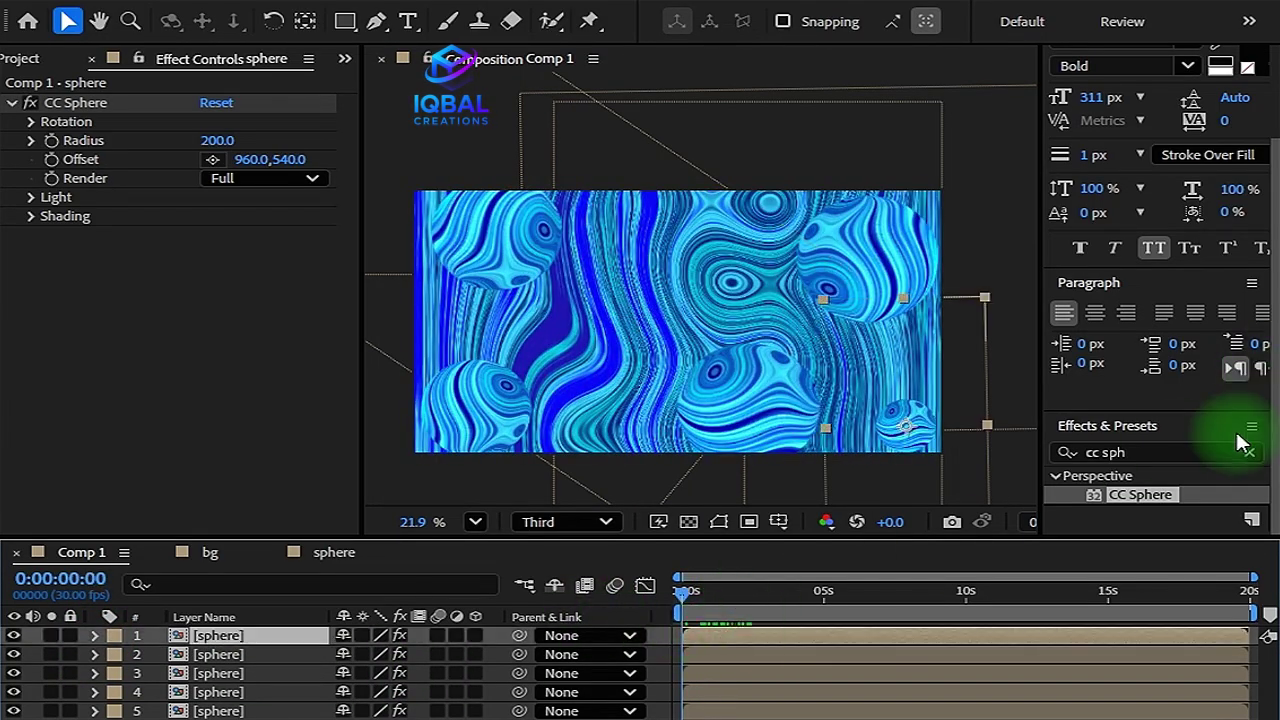
Find the wiggle presets and apply Wiggle - position to all five sphere layers.
click(1249, 455)
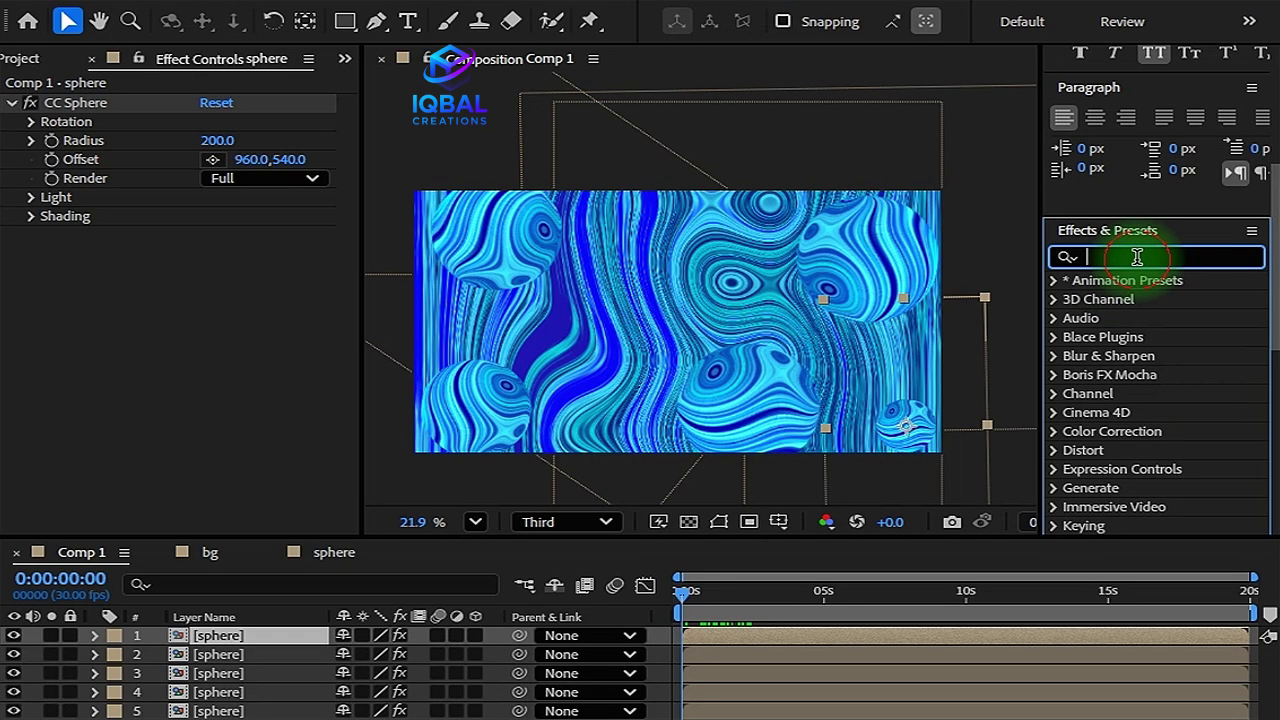
text(w)
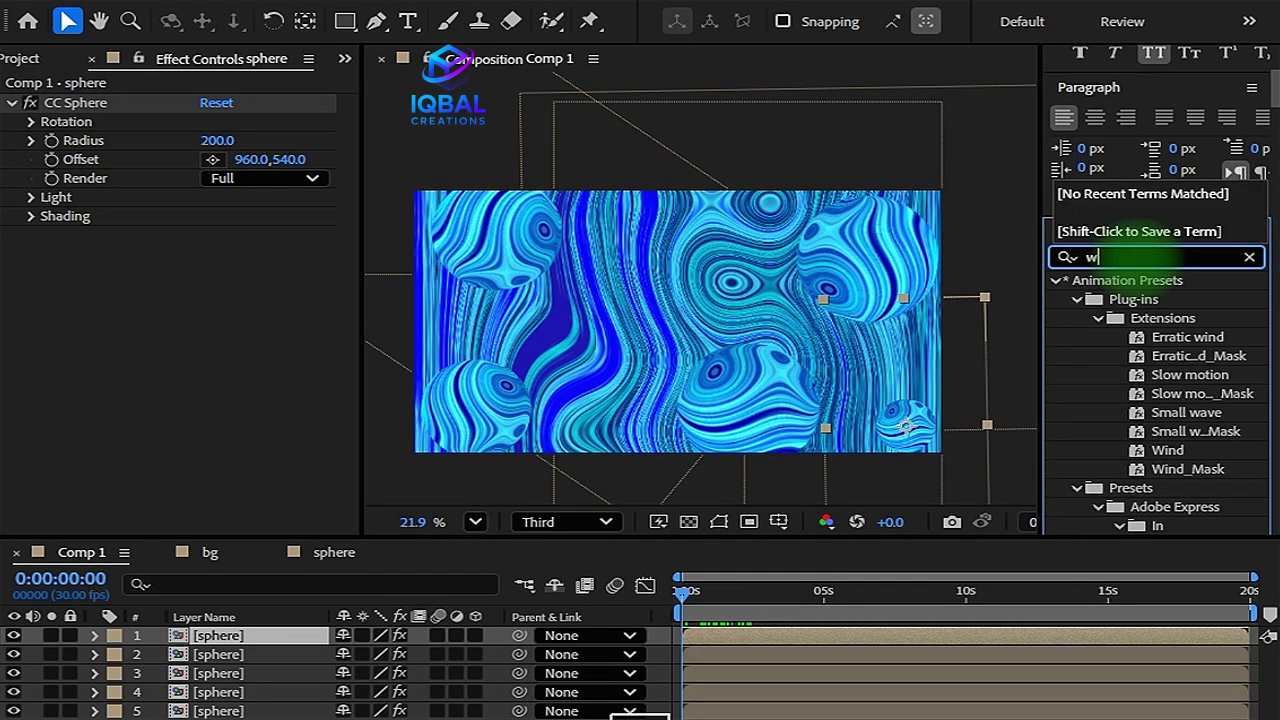
text(ggiggle)
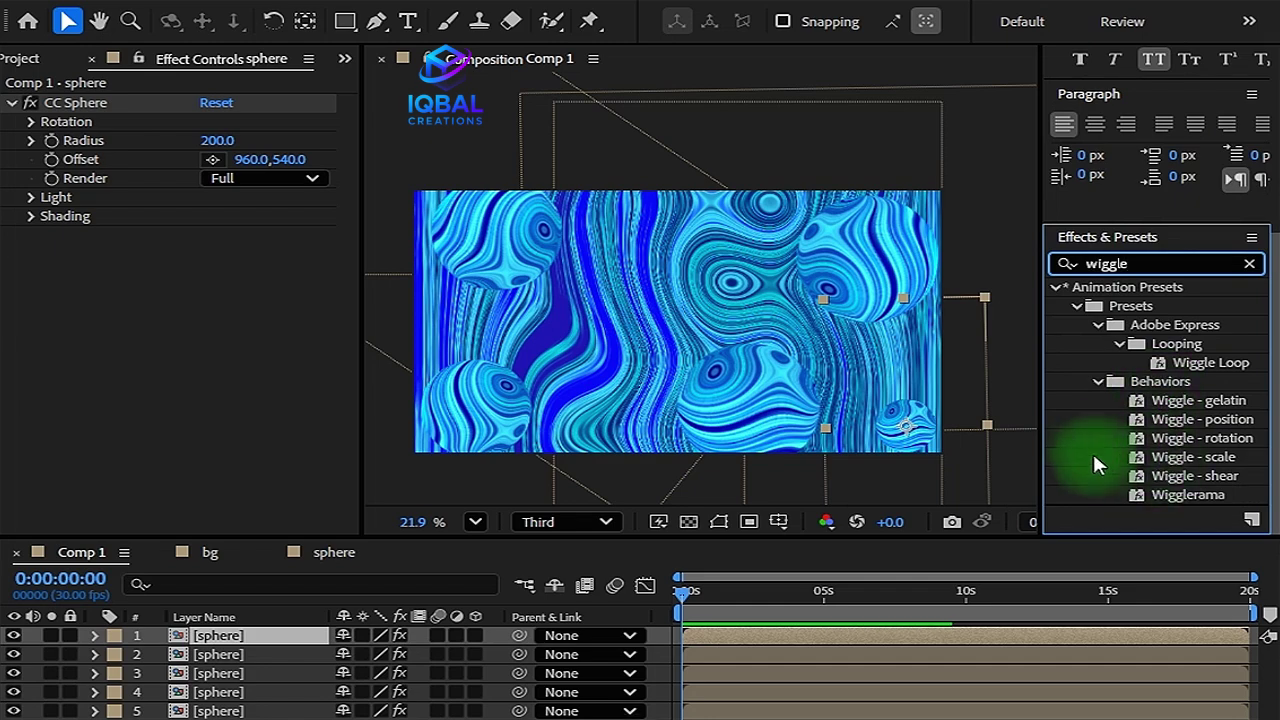
click(1146, 421)
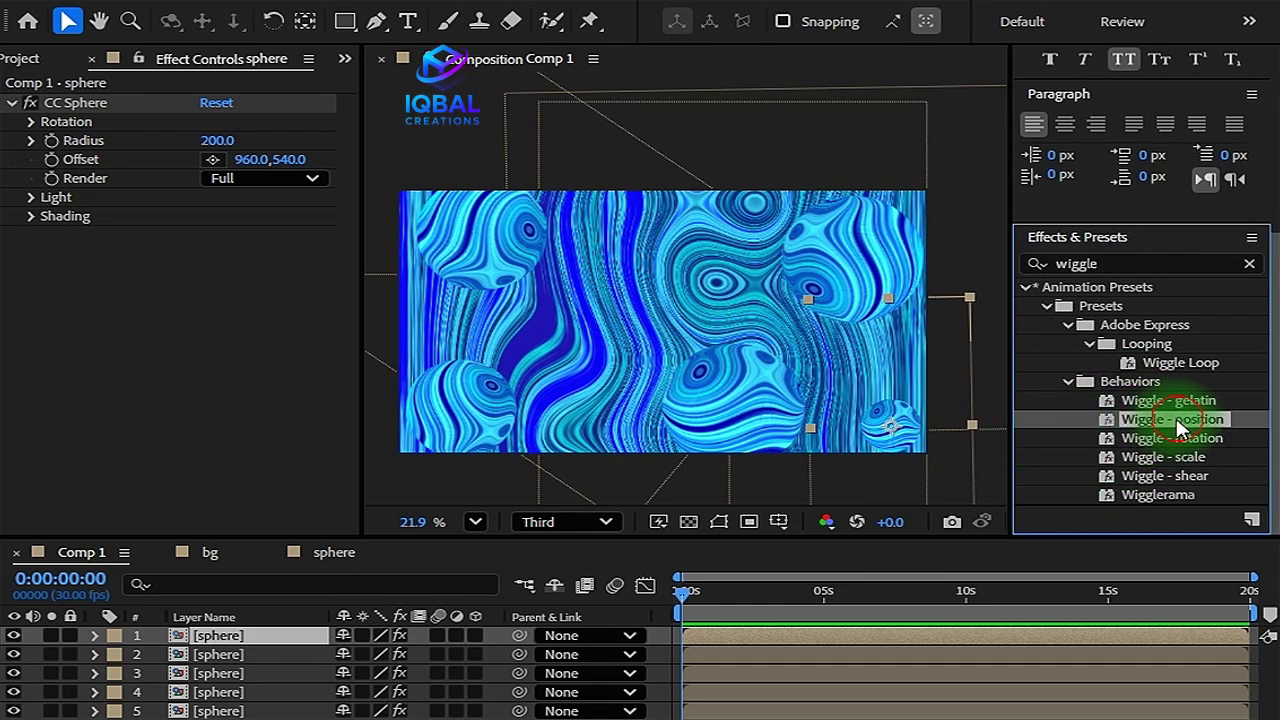
drag(1176, 418, 738, 638)
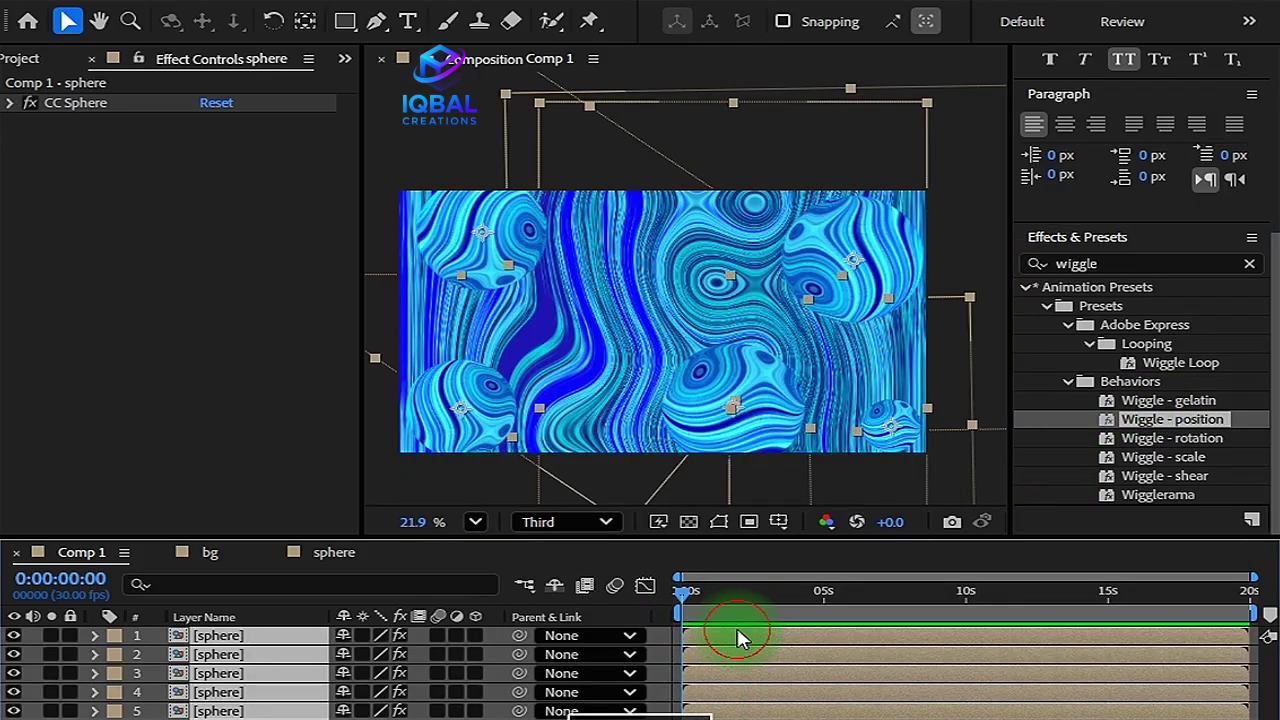
double_click(1157, 421)
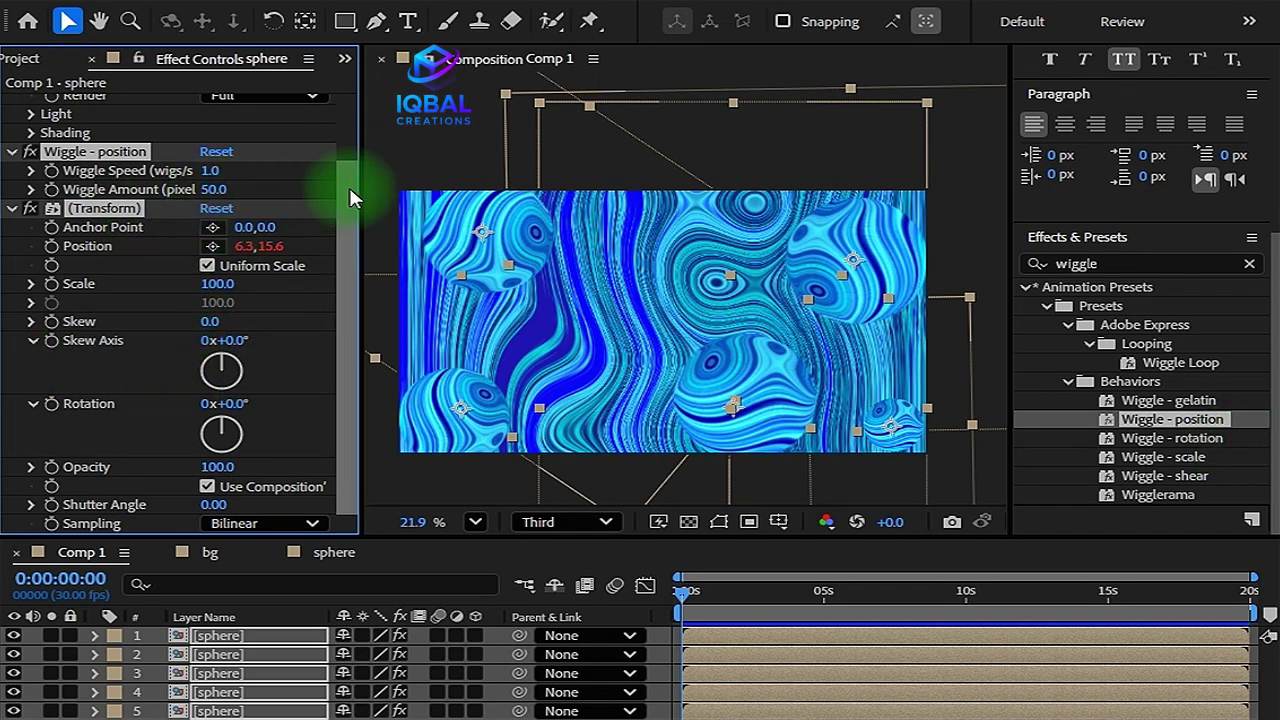
Try a Transform Scale of 274 on the sphere layers and restore it to 100.
drag(361, 173, 446, 169)
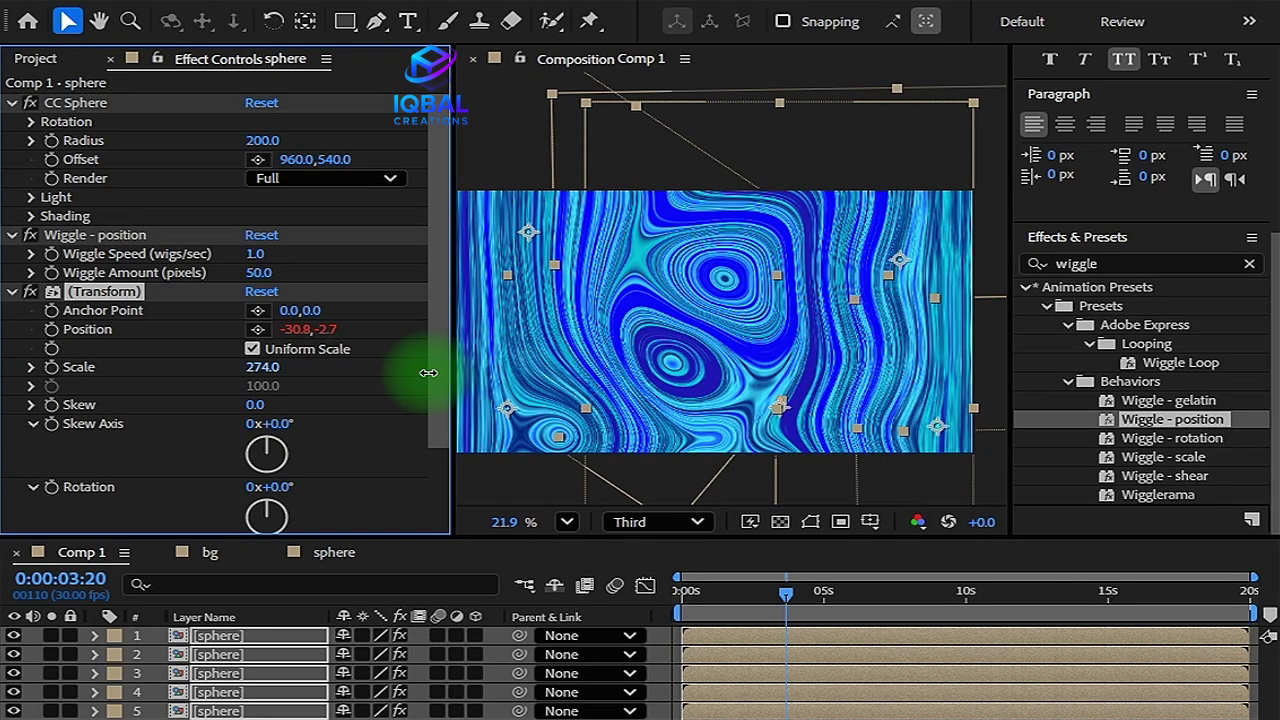
drag(423, 371, 258, 368)
click(761, 626)
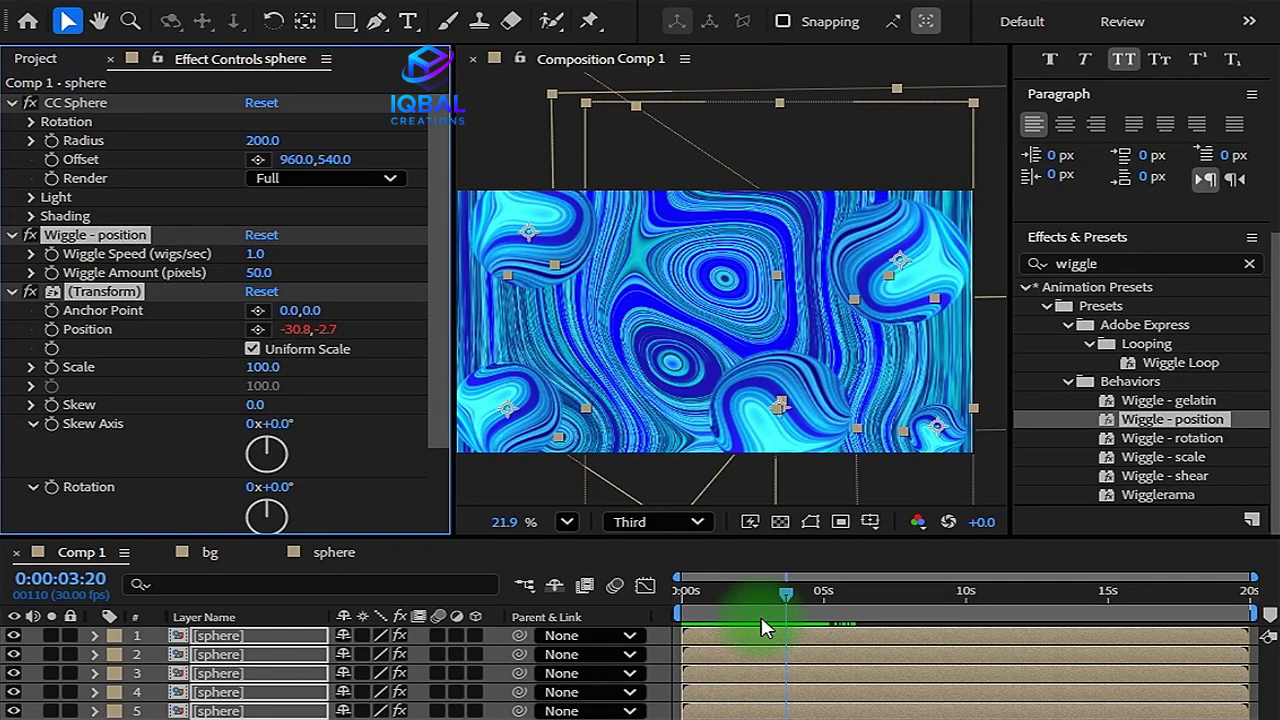
Return the playhead to the start and preview the wiggling spheres.
drag(792, 596, 634, 600)
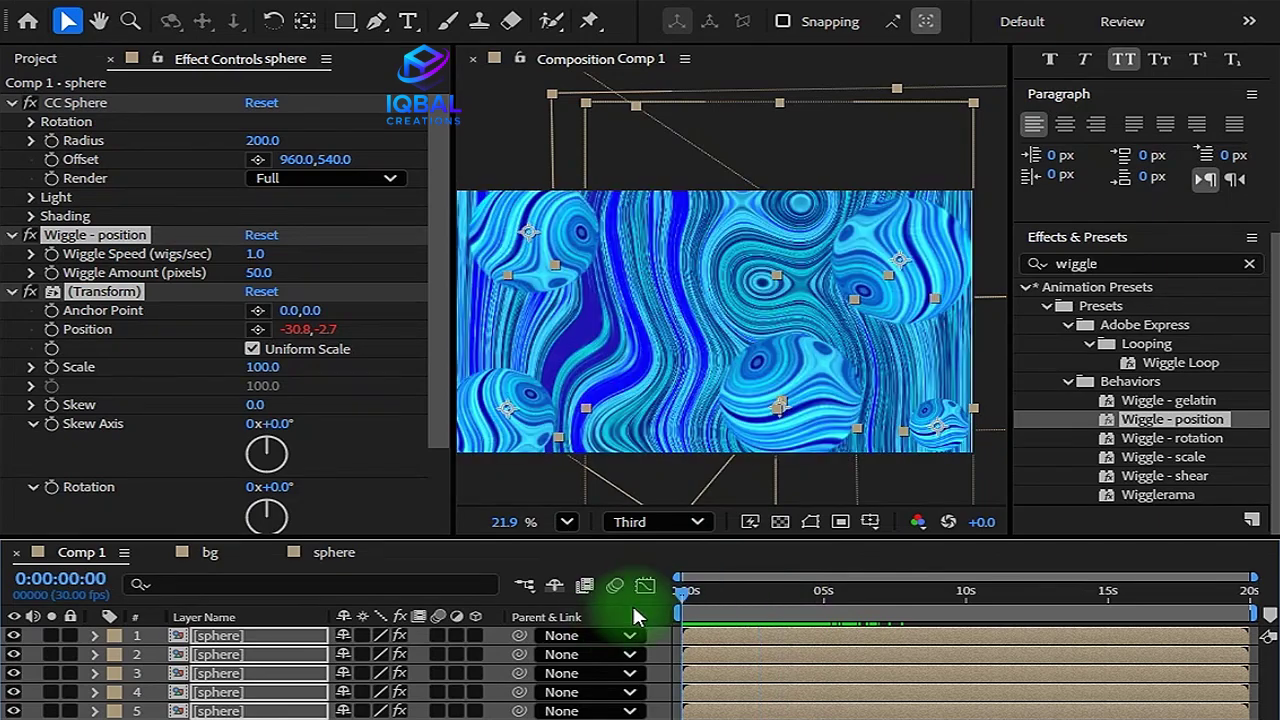
click(814, 716)
click(994, 634)
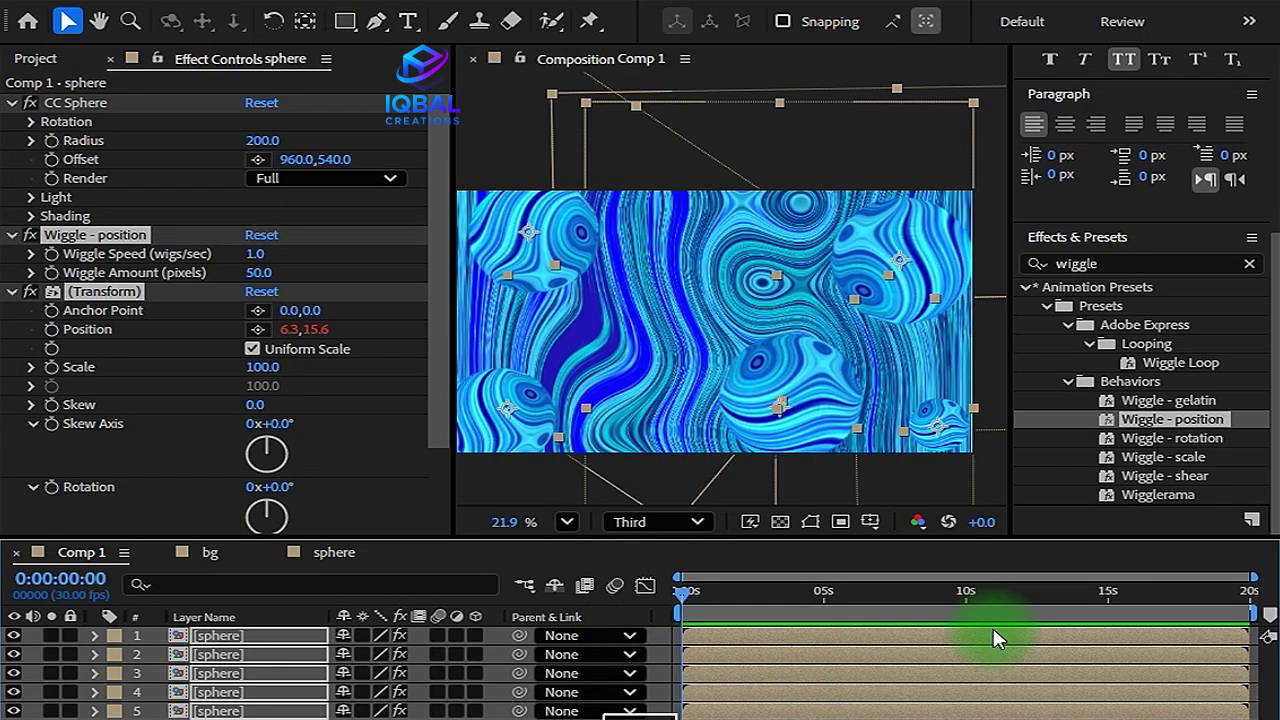
Set the Wiggle Amount of all the spheres to 100 pixels and preview the motion from the start.
click(270, 273)
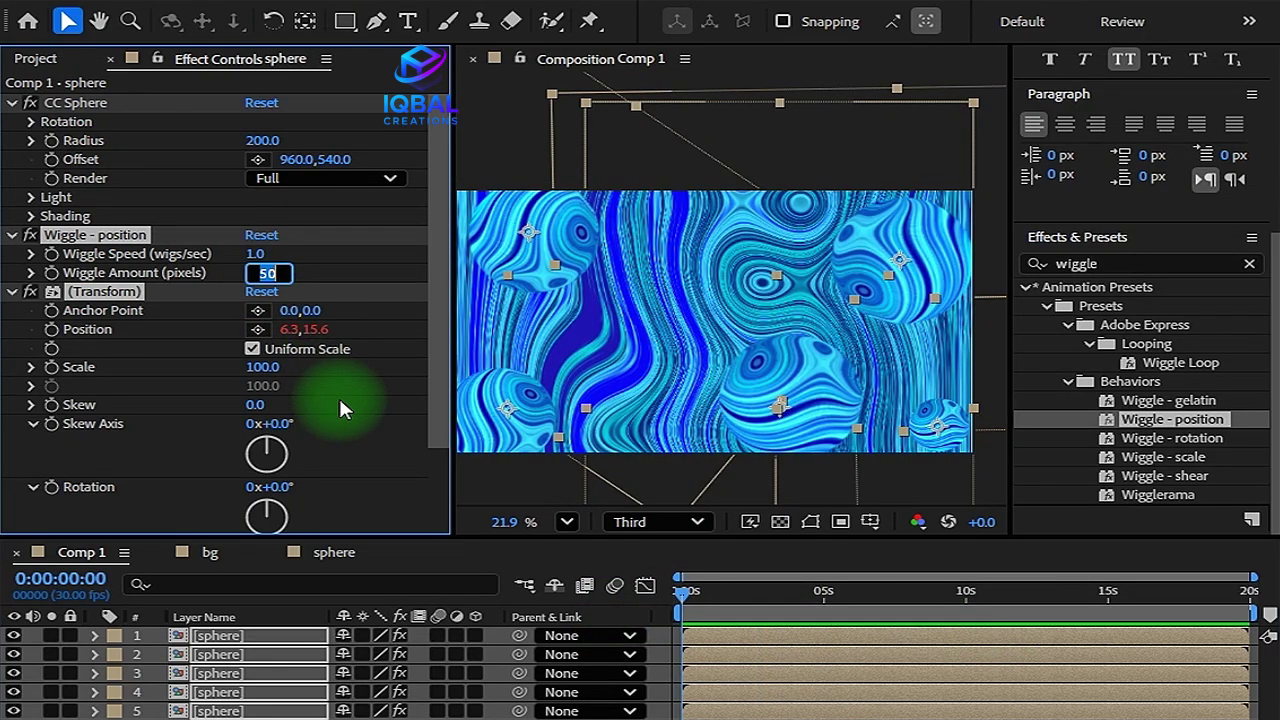
text(100)
key(Return)
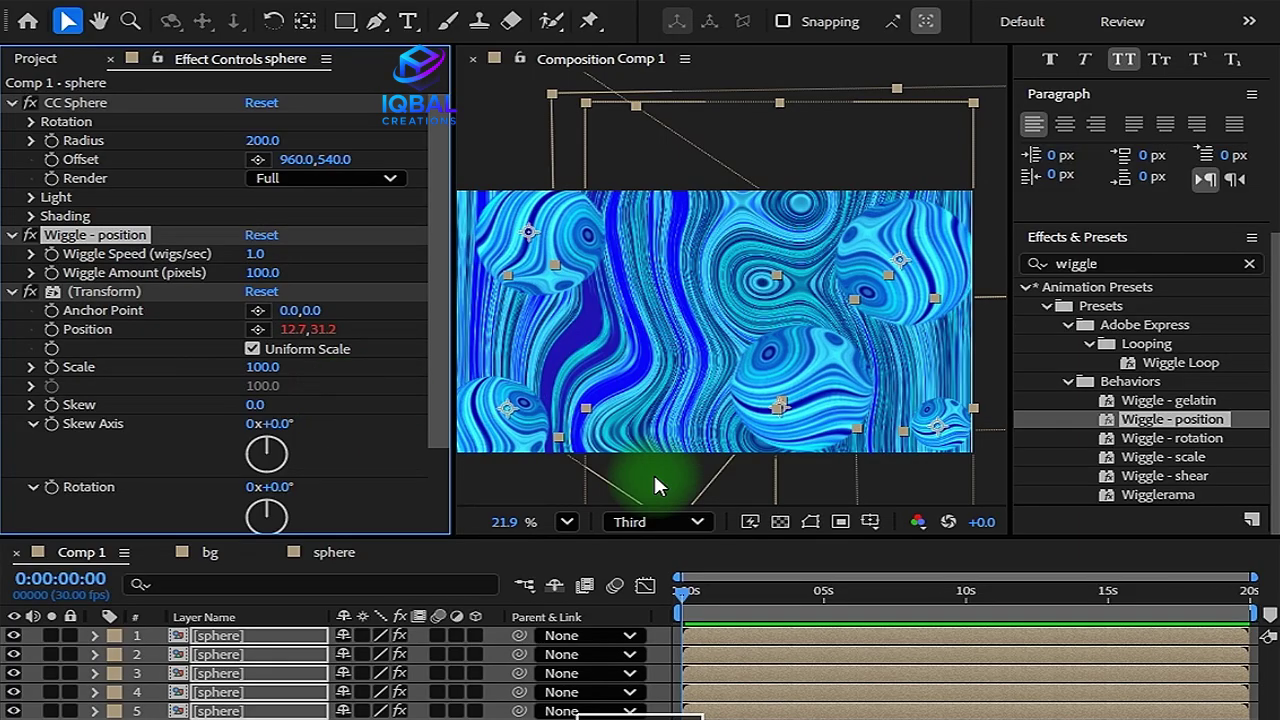
drag(685, 595, 623, 589)
Collapse the CC Sphere, Wiggle - position and Transform effects of the sphere layers.
click(150, 210)
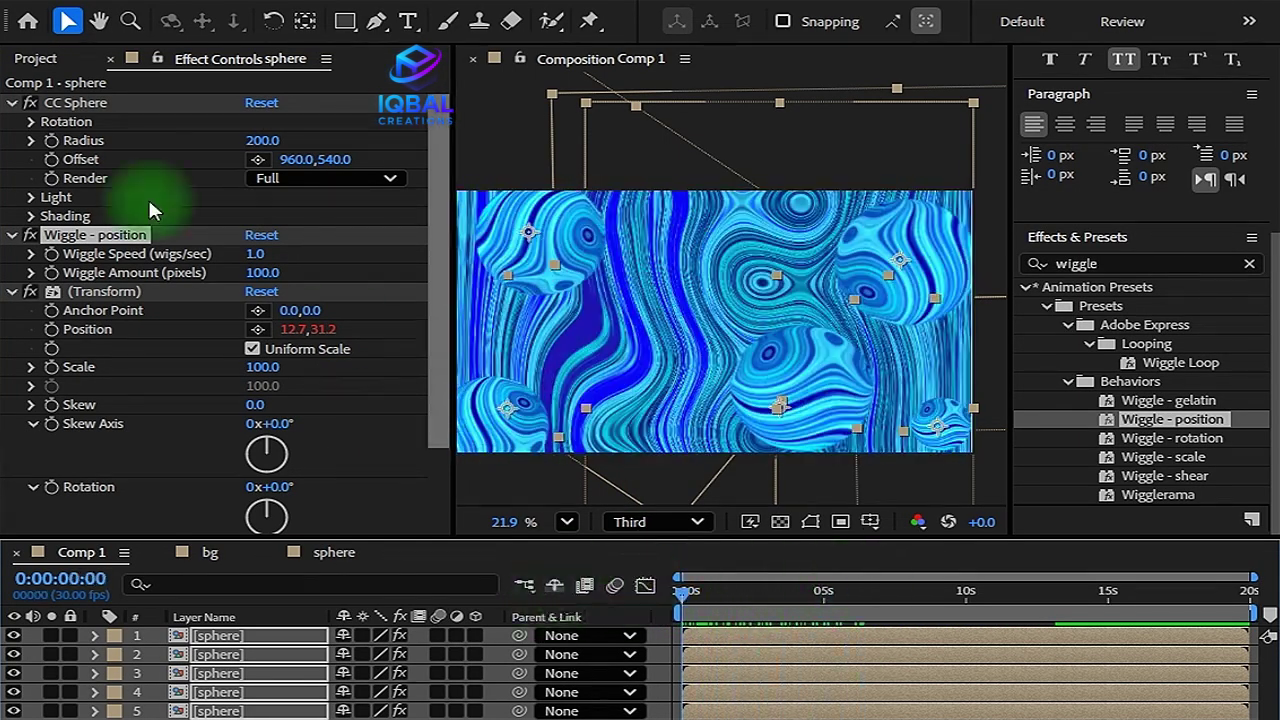
click(12, 102)
click(12, 121)
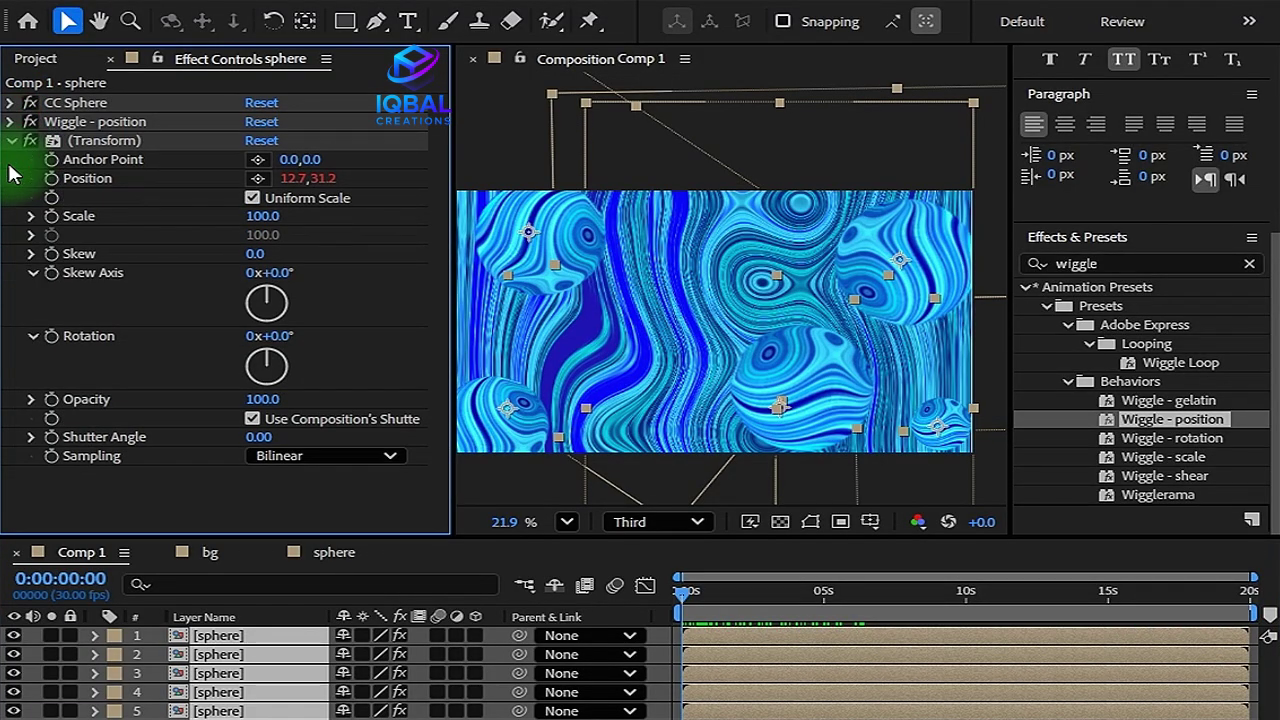
click(12, 141)
Select only the lower-right sphere's layer and search the effects for "drop".
click(338, 717)
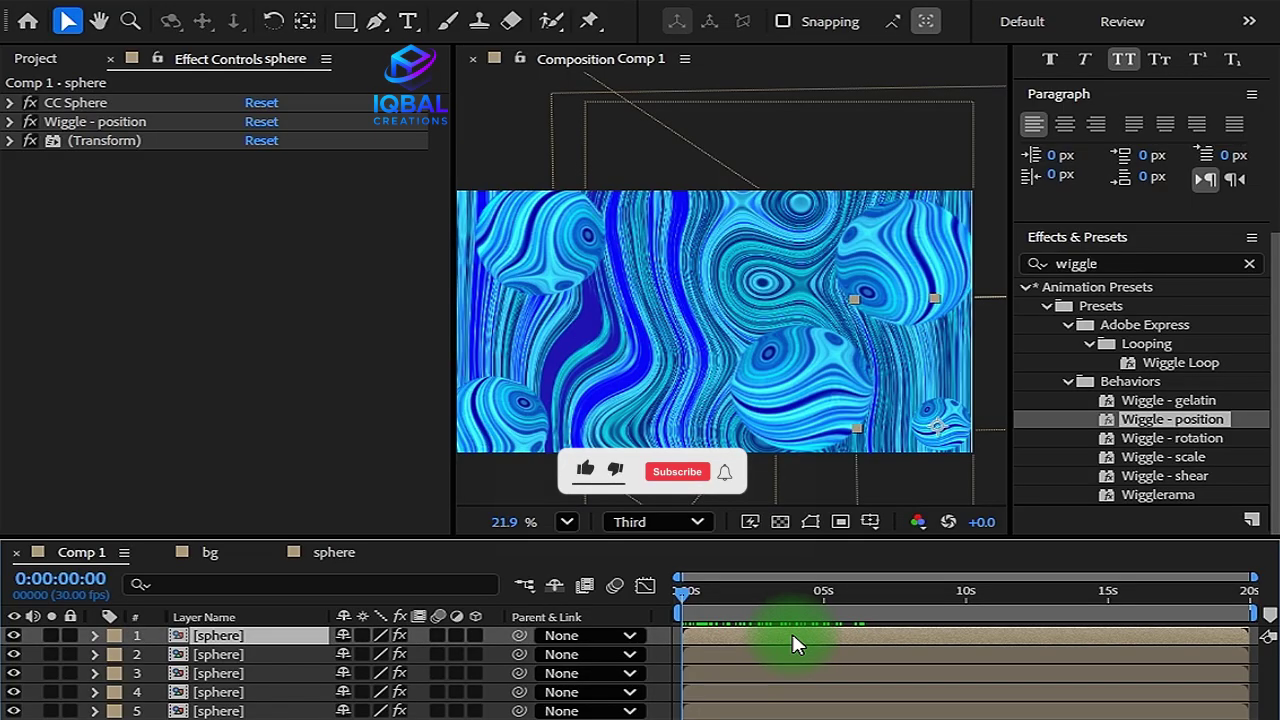
click(1200, 263)
text(drop)
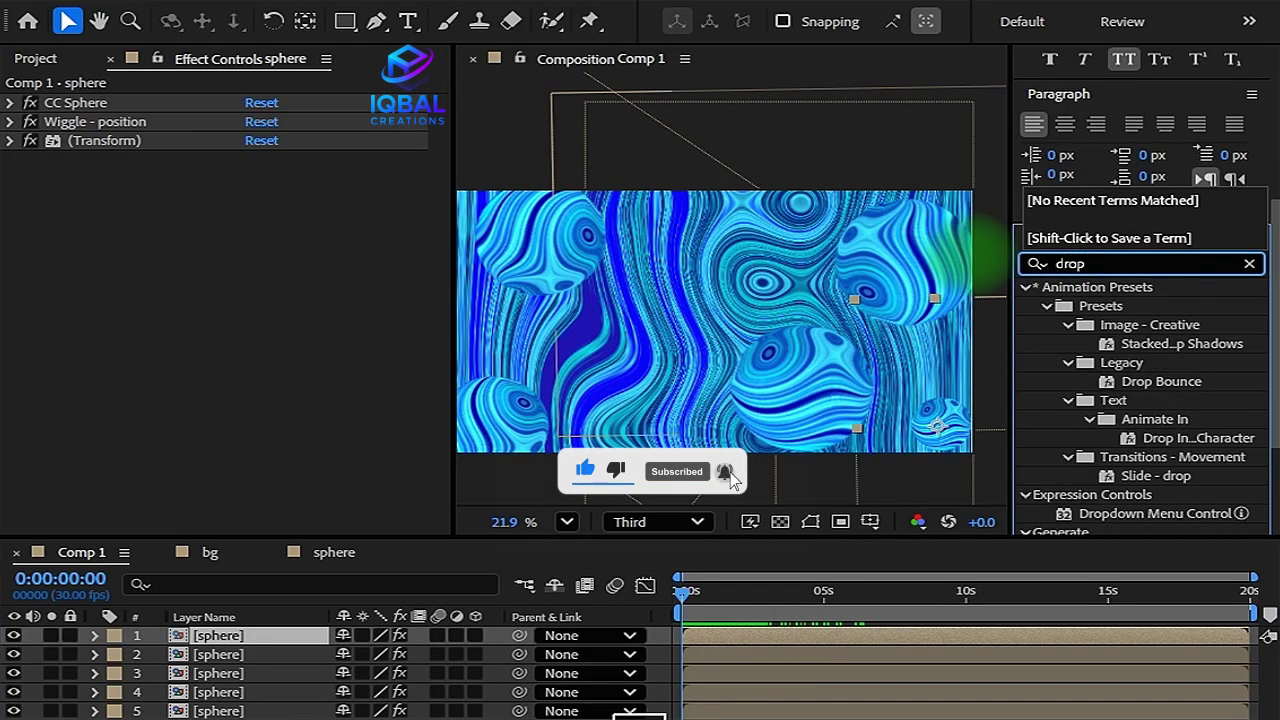
text(e)
key(BackSpace)
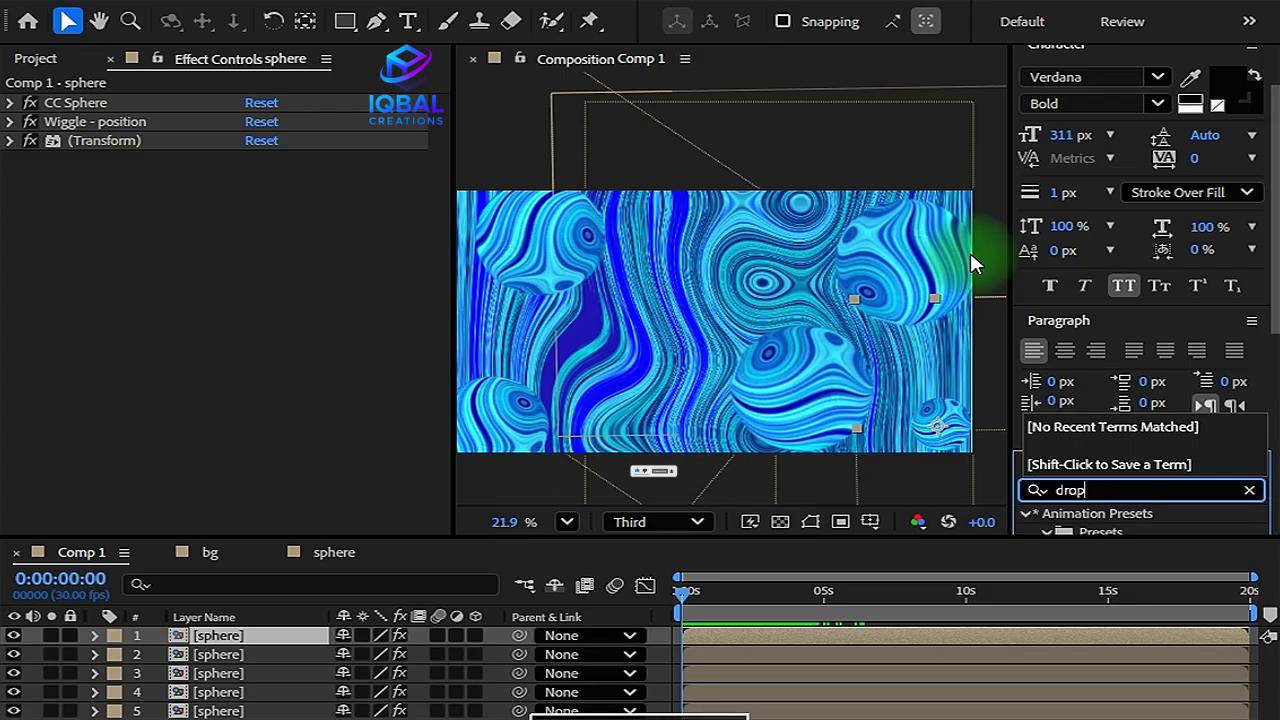
scroll(970, 252, down, 1)
scroll(860, 330, up, 3)
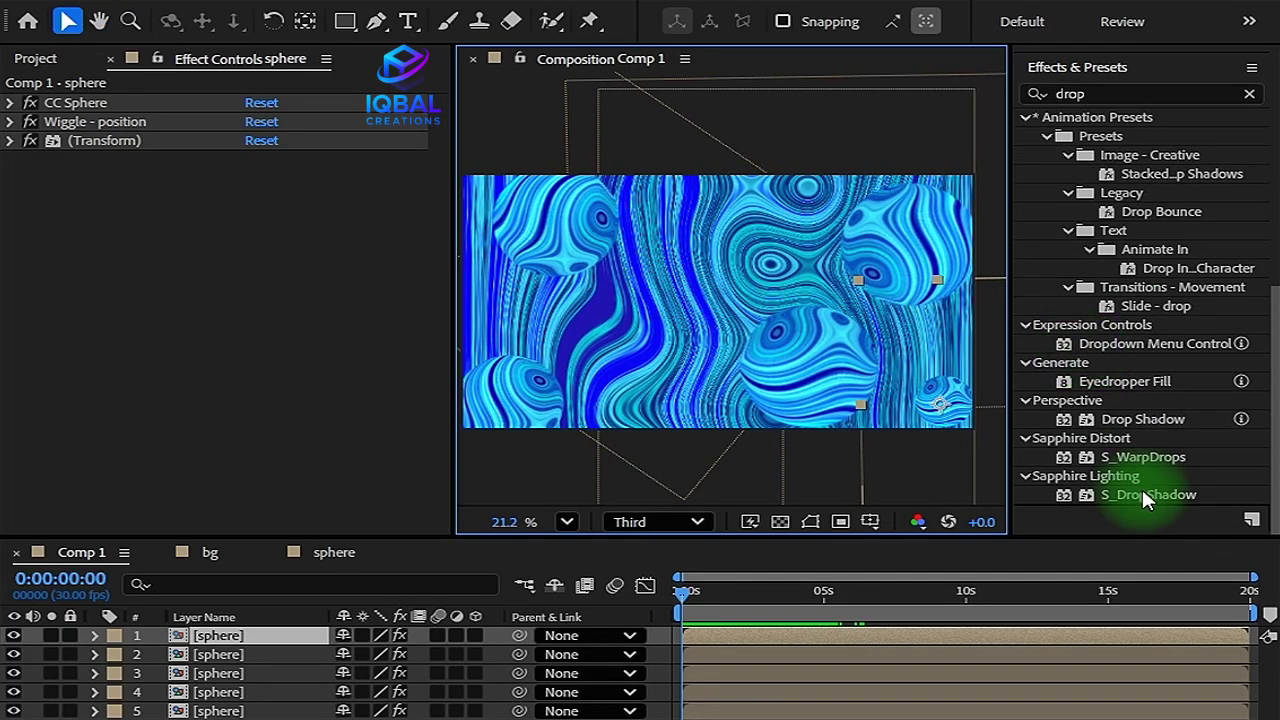
Apply the Perspective Drop Shadow effect to the lower-right sphere and set its Distance to 1.
click(1141, 489)
click(1143, 419)
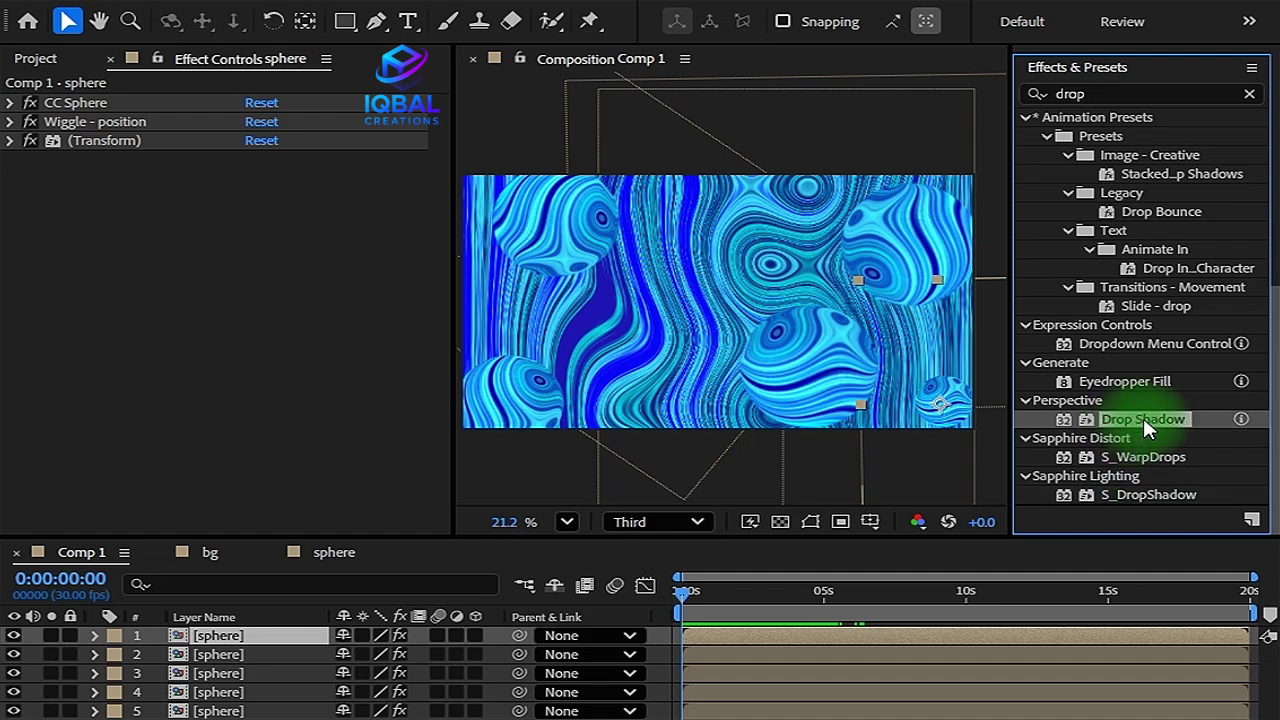
drag(1158, 420, 873, 576)
drag(778, 645, 778, 640)
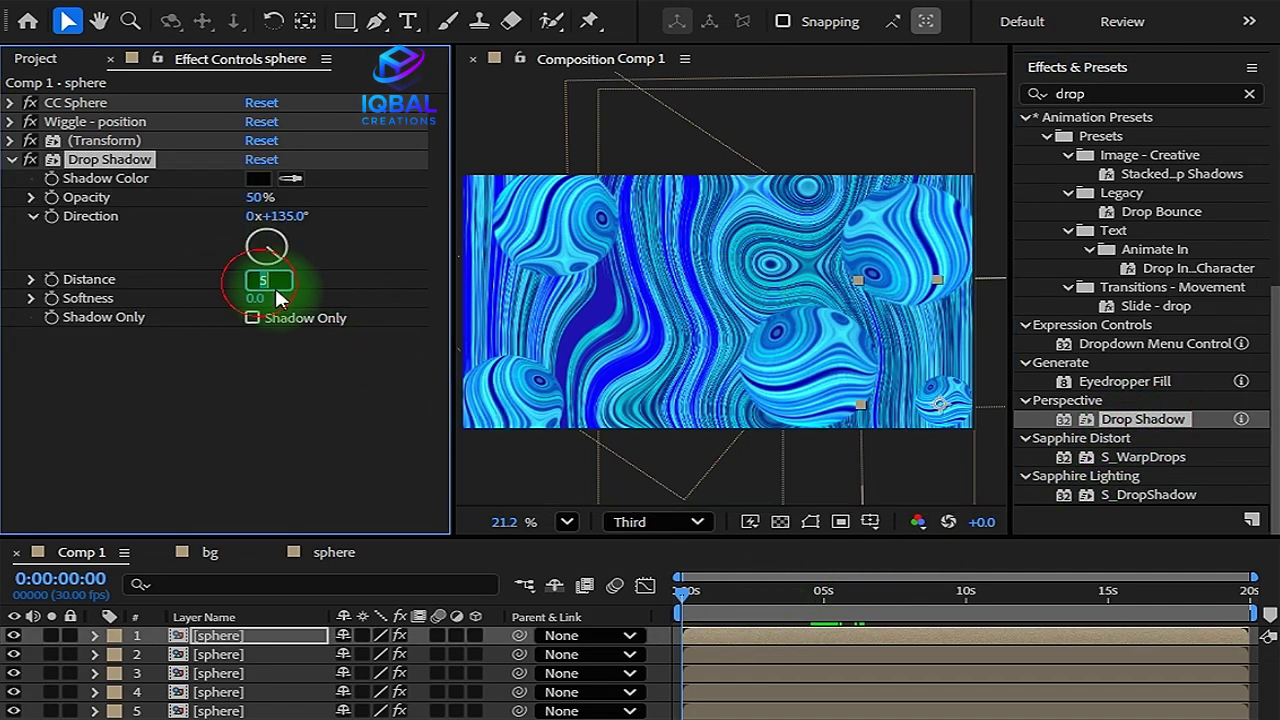
text(1)
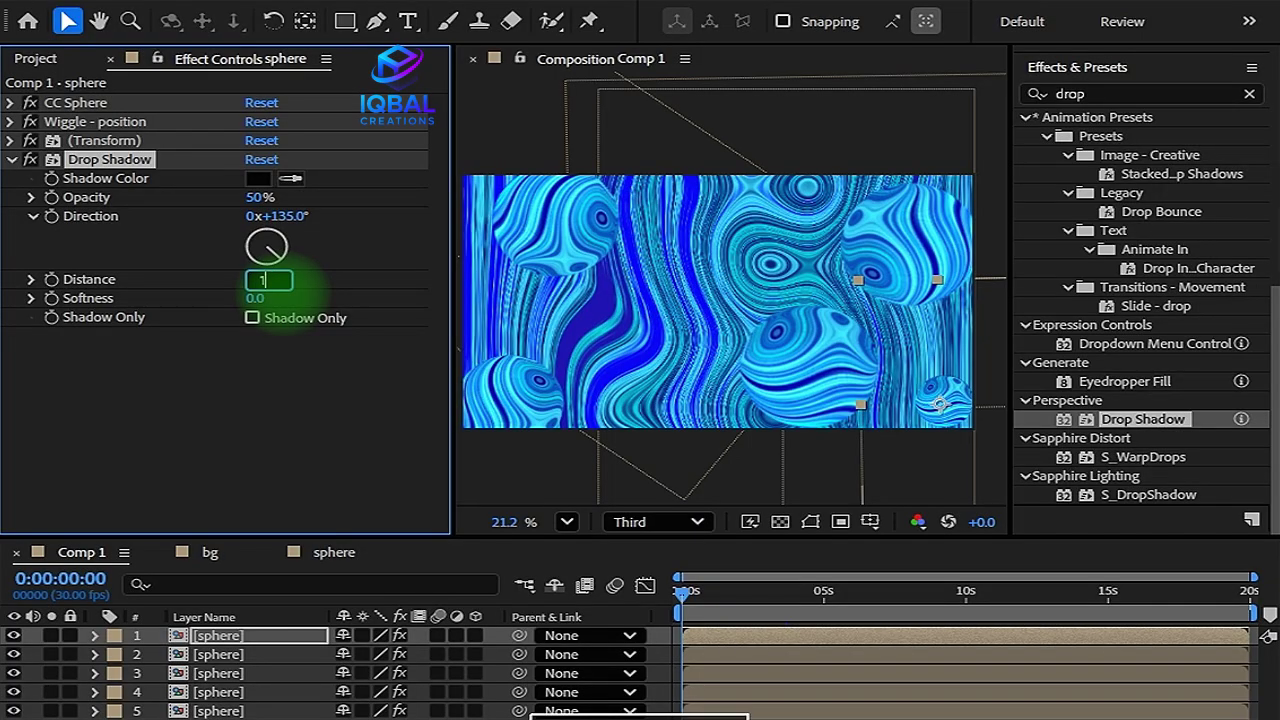
key(Return)
Magnify the composition view to 25% and set its preview resolution to Full.
scroll(797, 429, up, 1)
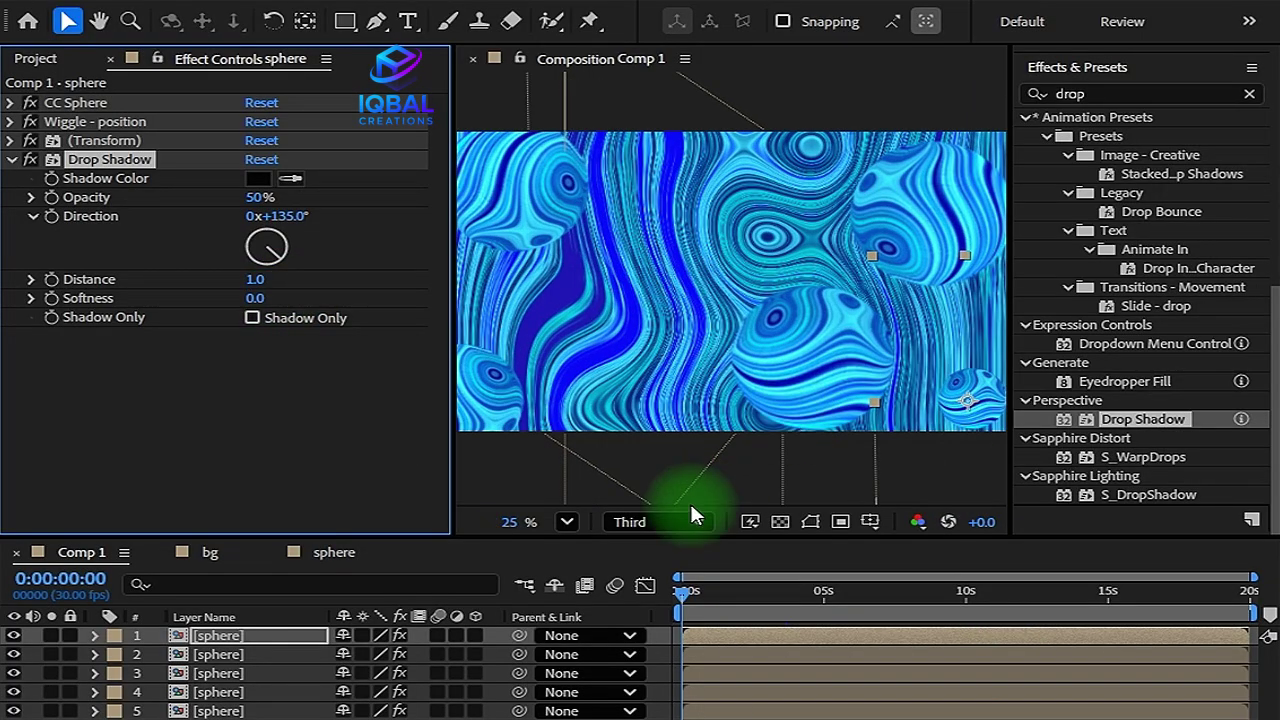
click(670, 522)
click(663, 611)
click(664, 522)
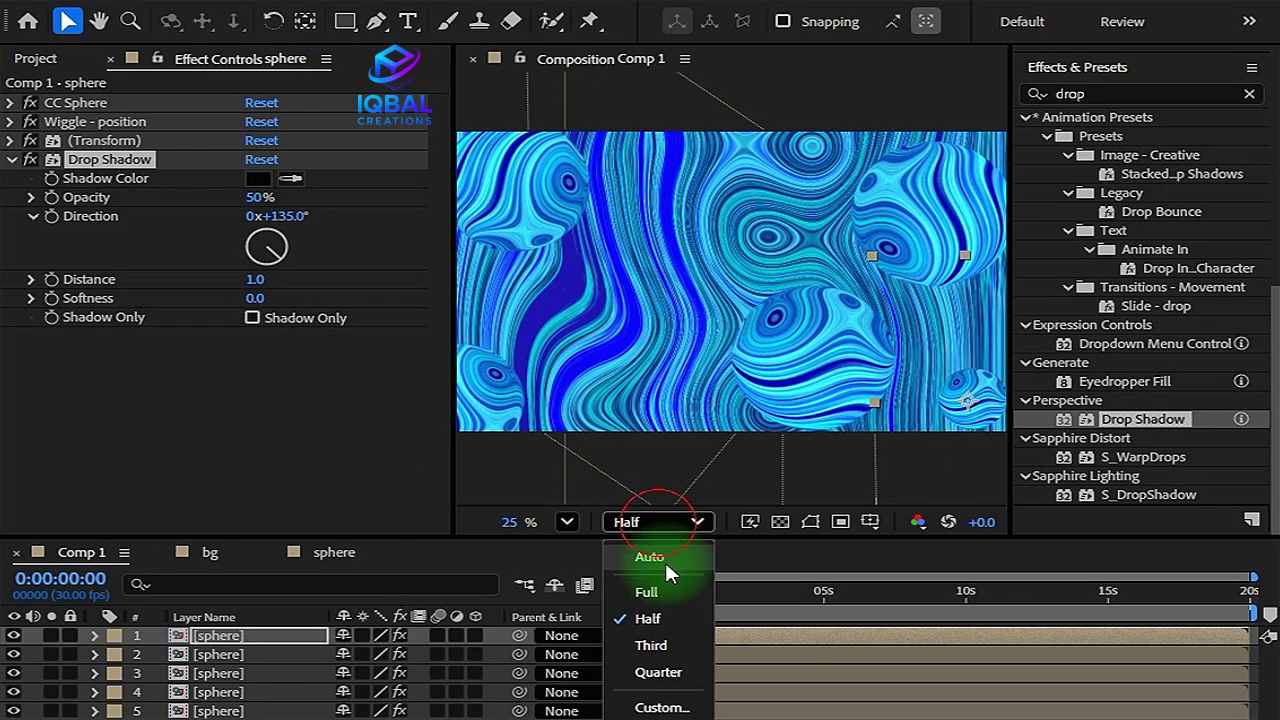
click(664, 586)
Set the Drop Shadow Opacity of the lower-right sphere to 40%.
click(265, 218)
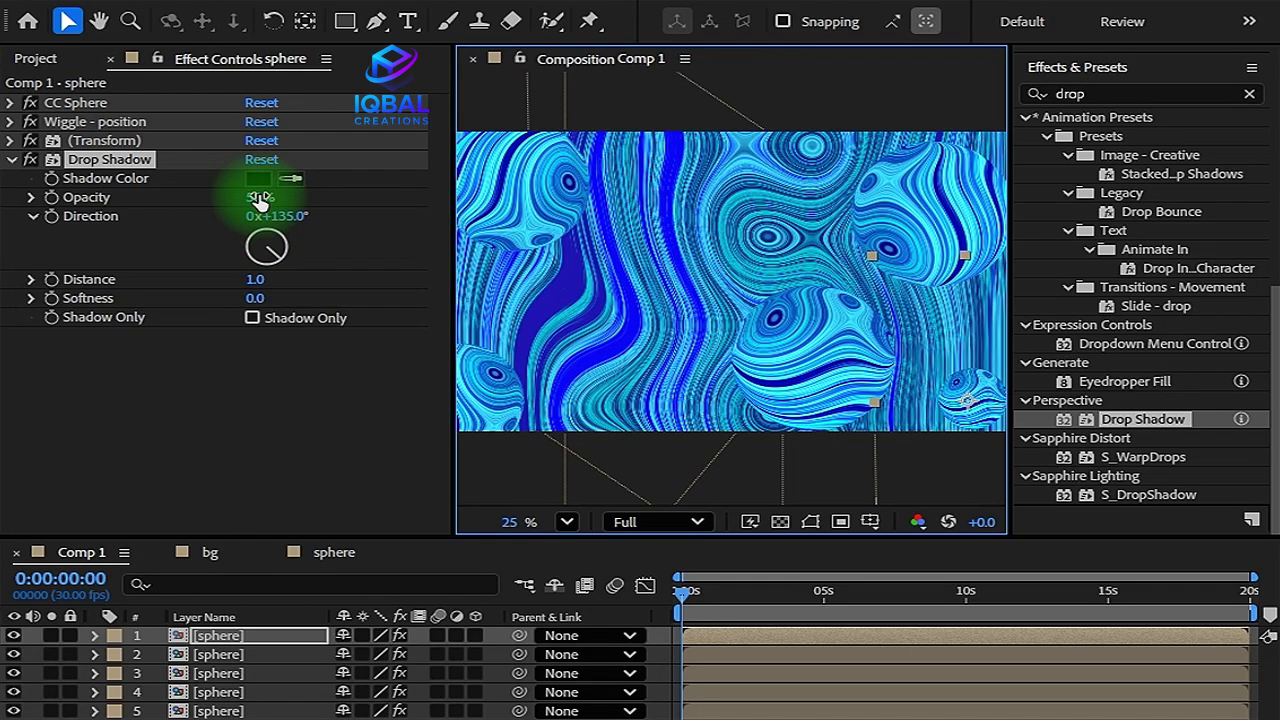
click(259, 200)
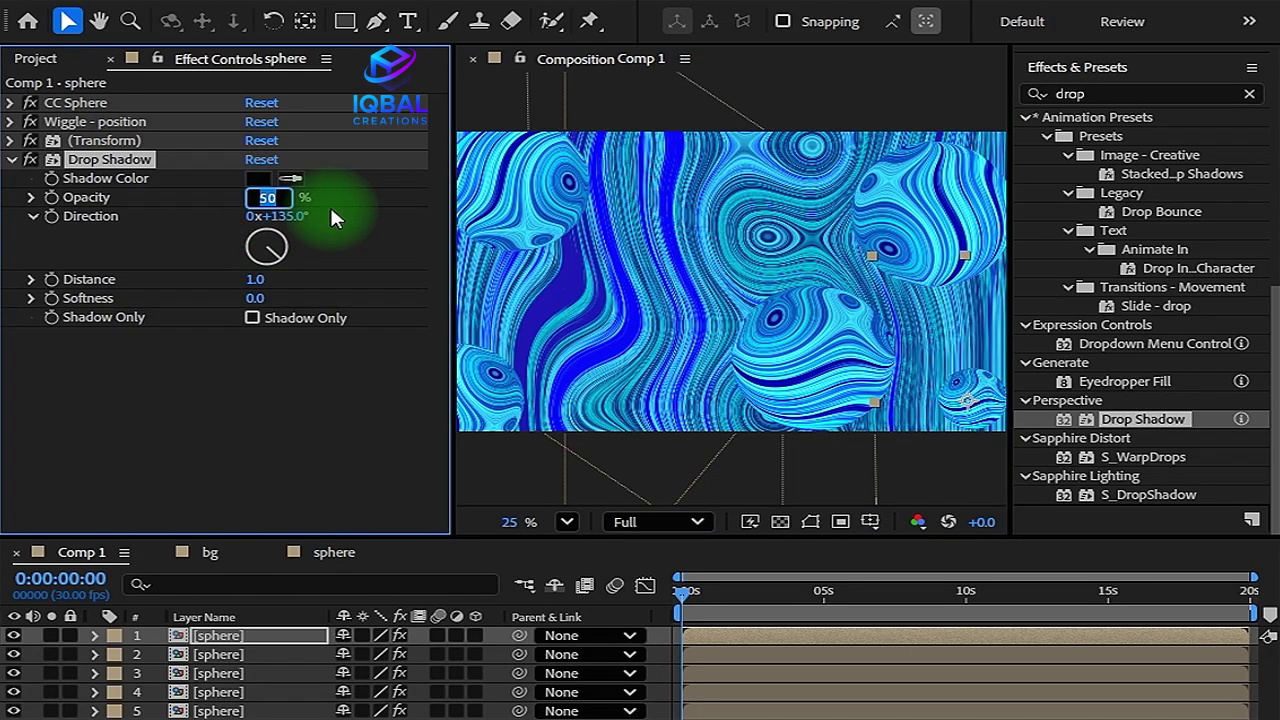
text(40)
key(Return)
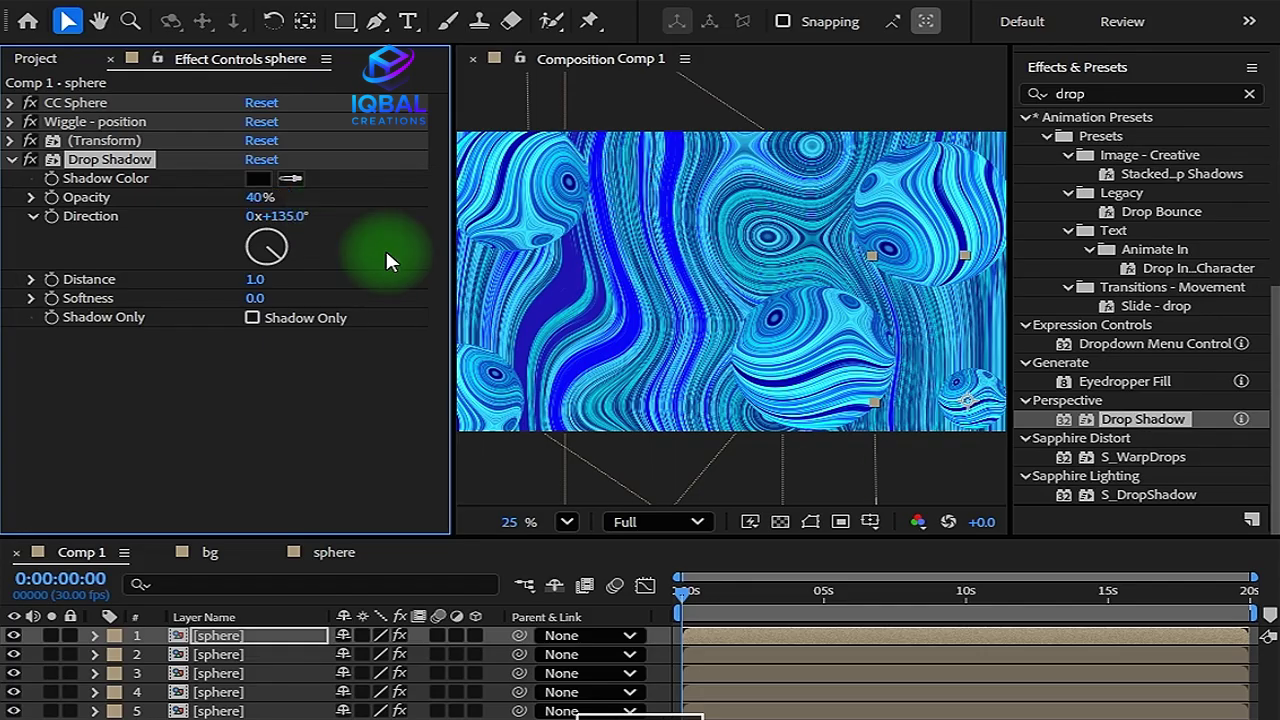
Try a Drop Shadow Softness of 300 on the lower-right sphere and settle on 250.
click(247, 300)
text(300)
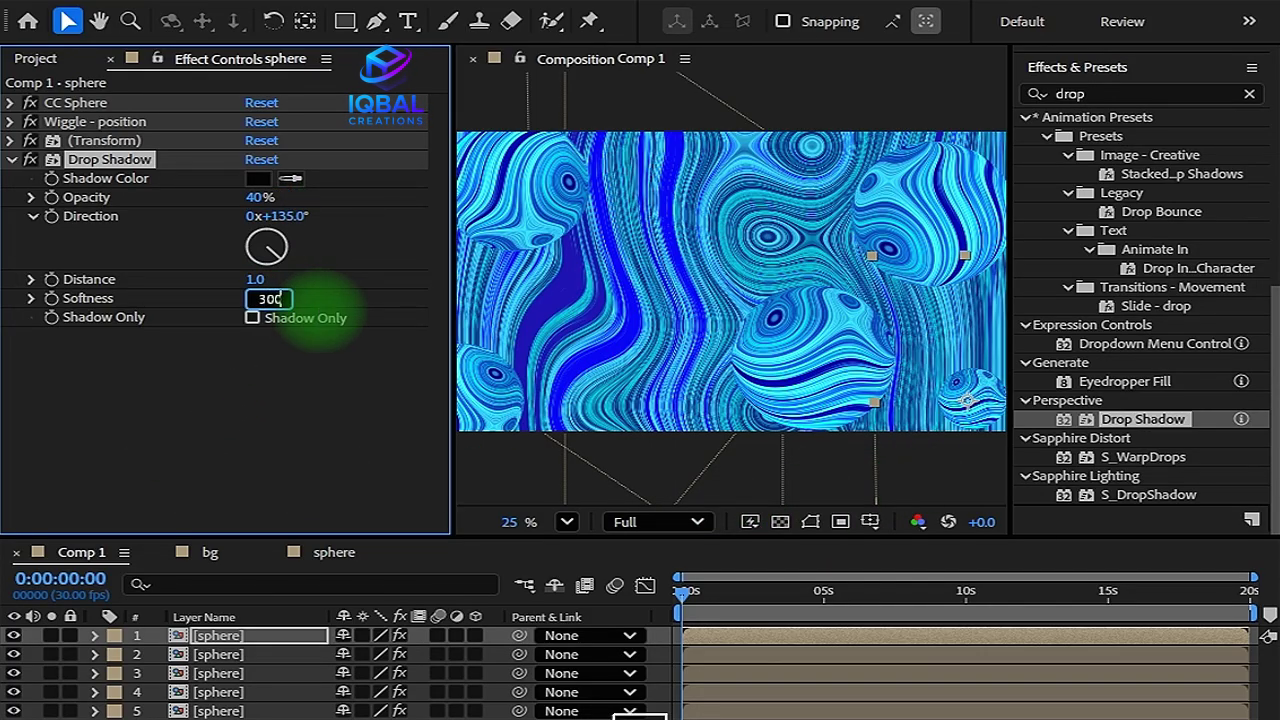
click(310, 305)
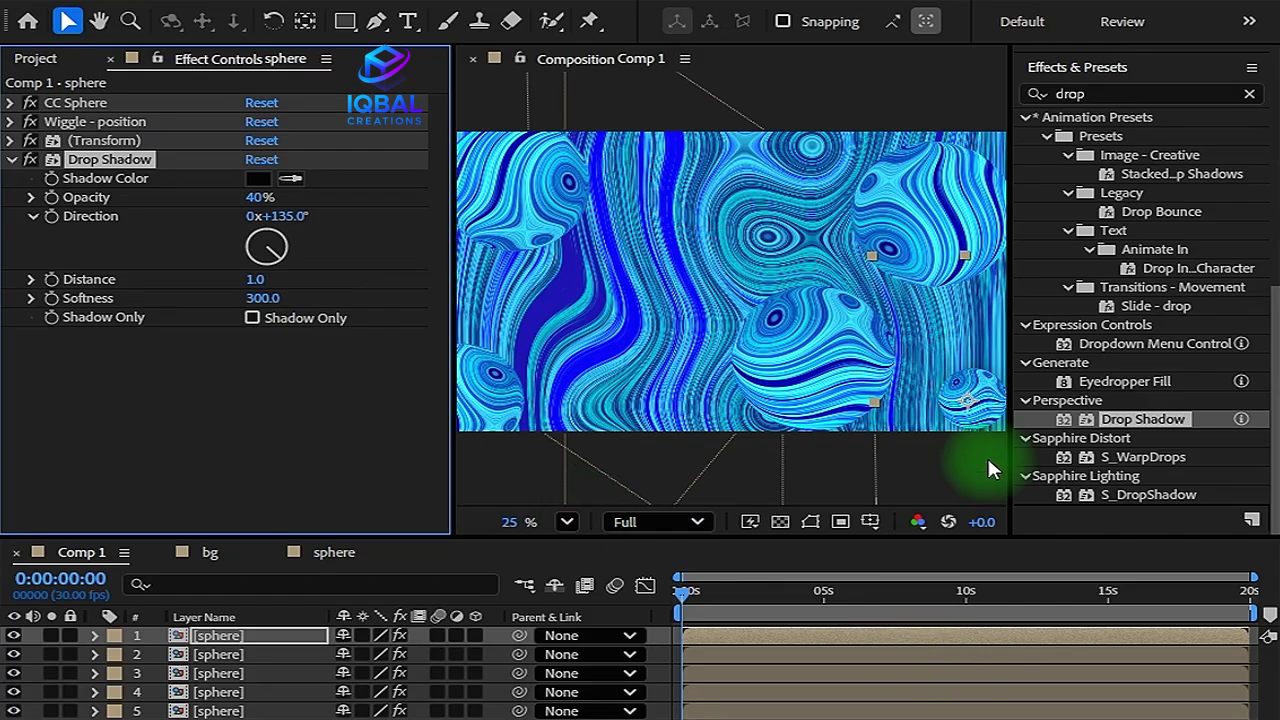
click(270, 297)
text(250)
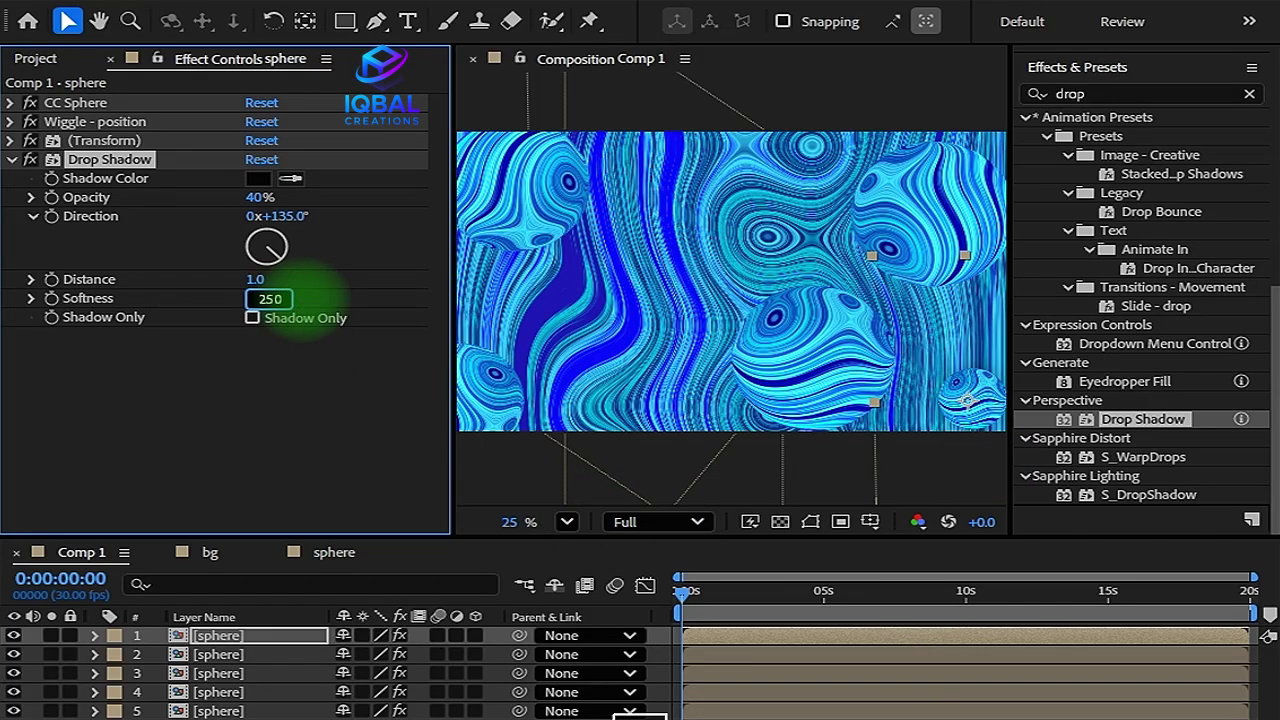
key(Return)
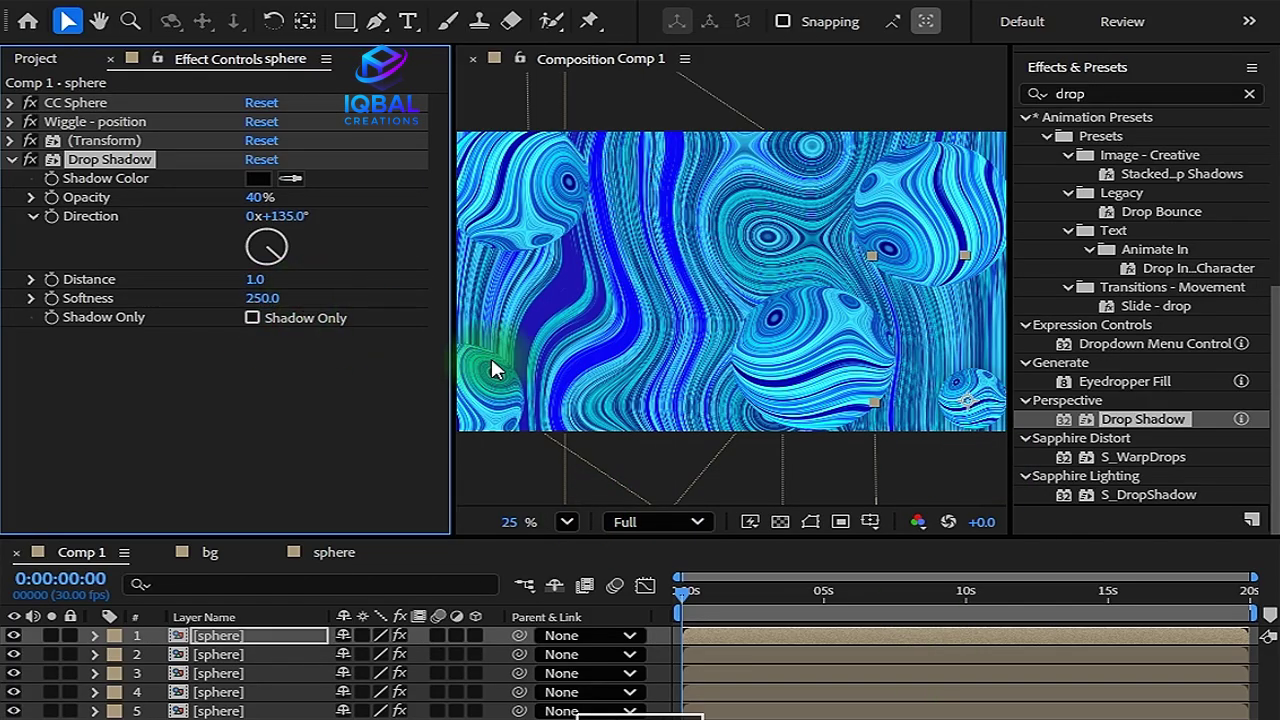
Copy the first sphere's Drop Shadow effect onto the other four sphere layers and collapse their effect settings.
click(12, 159)
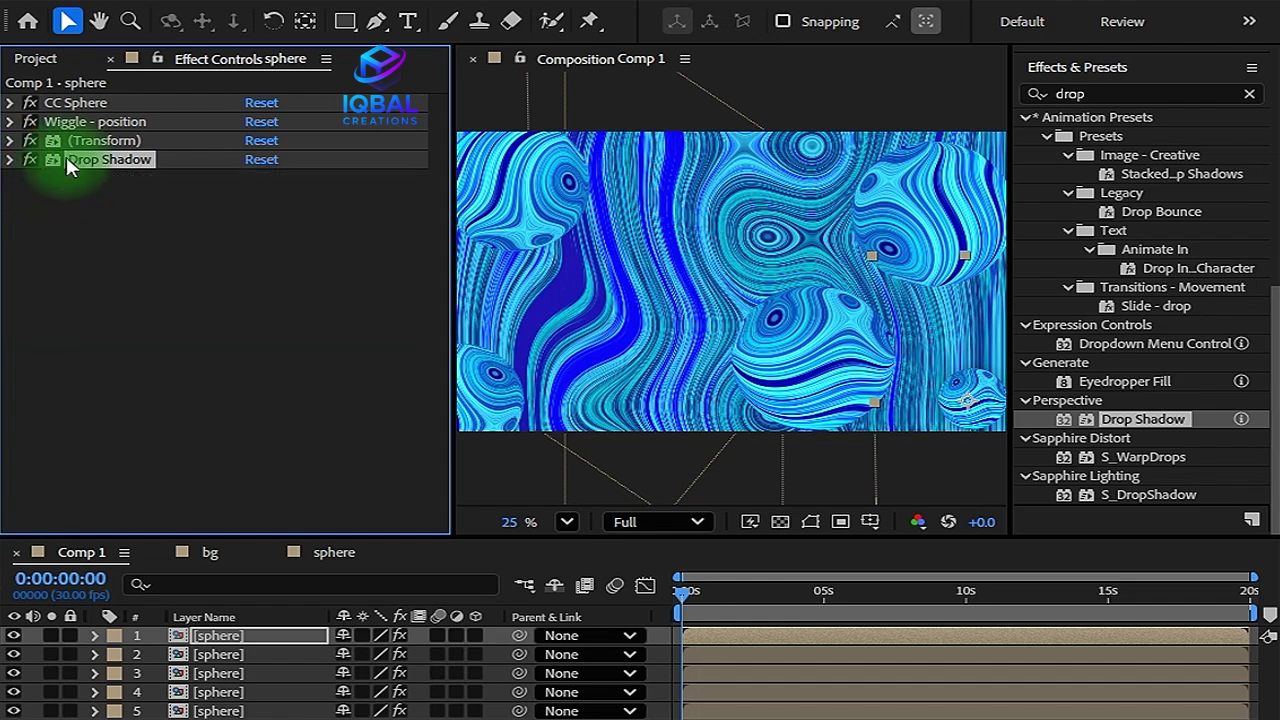
click(225, 705)
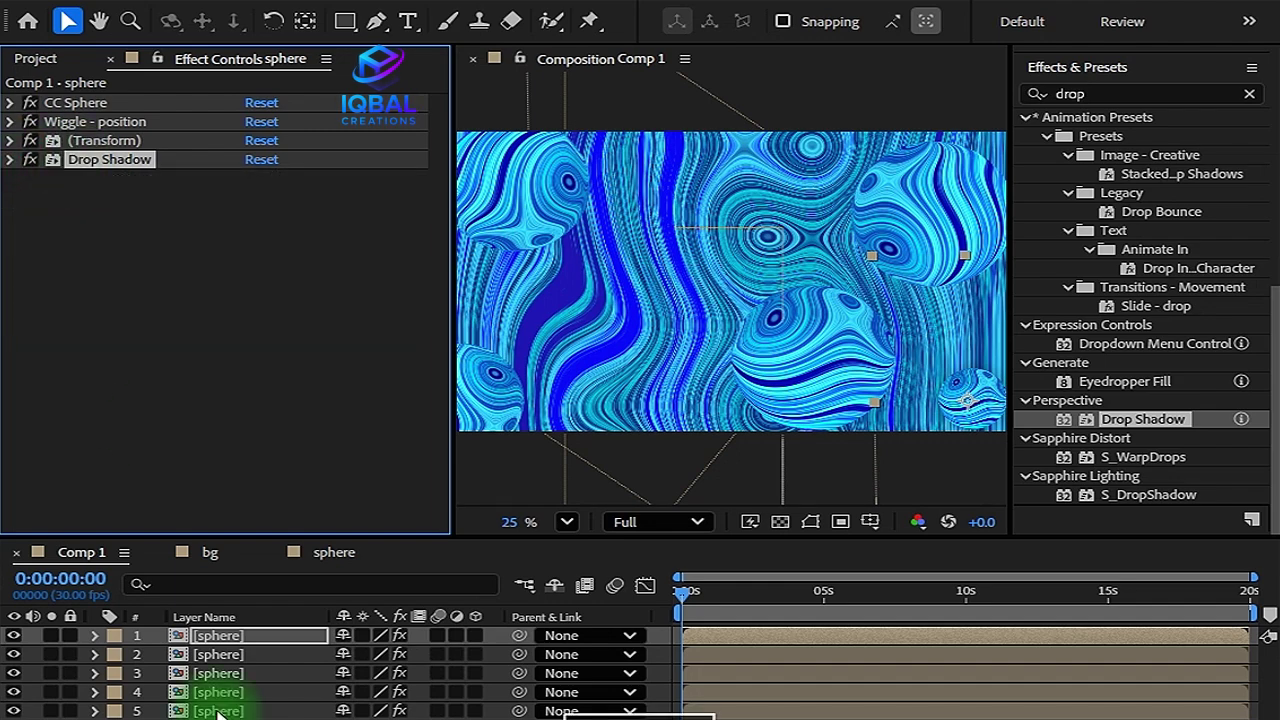
shift+click(230, 654)
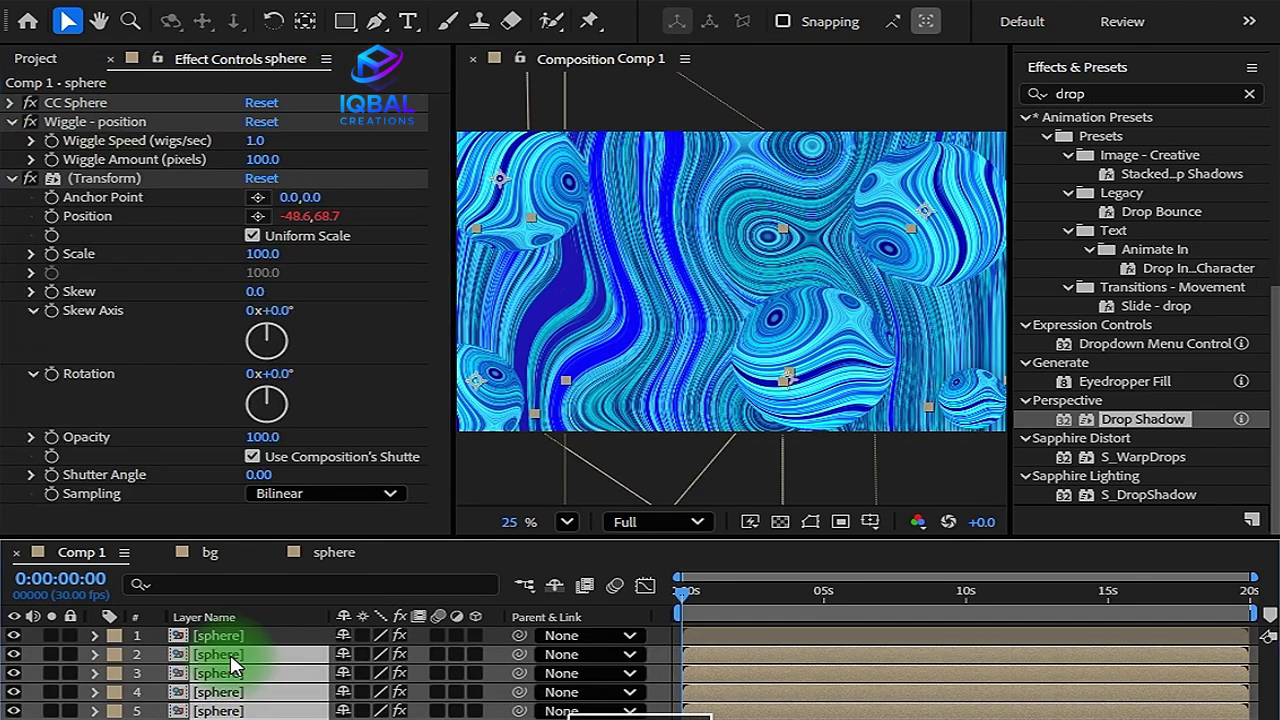
key(ctrl+v)
click(12, 178)
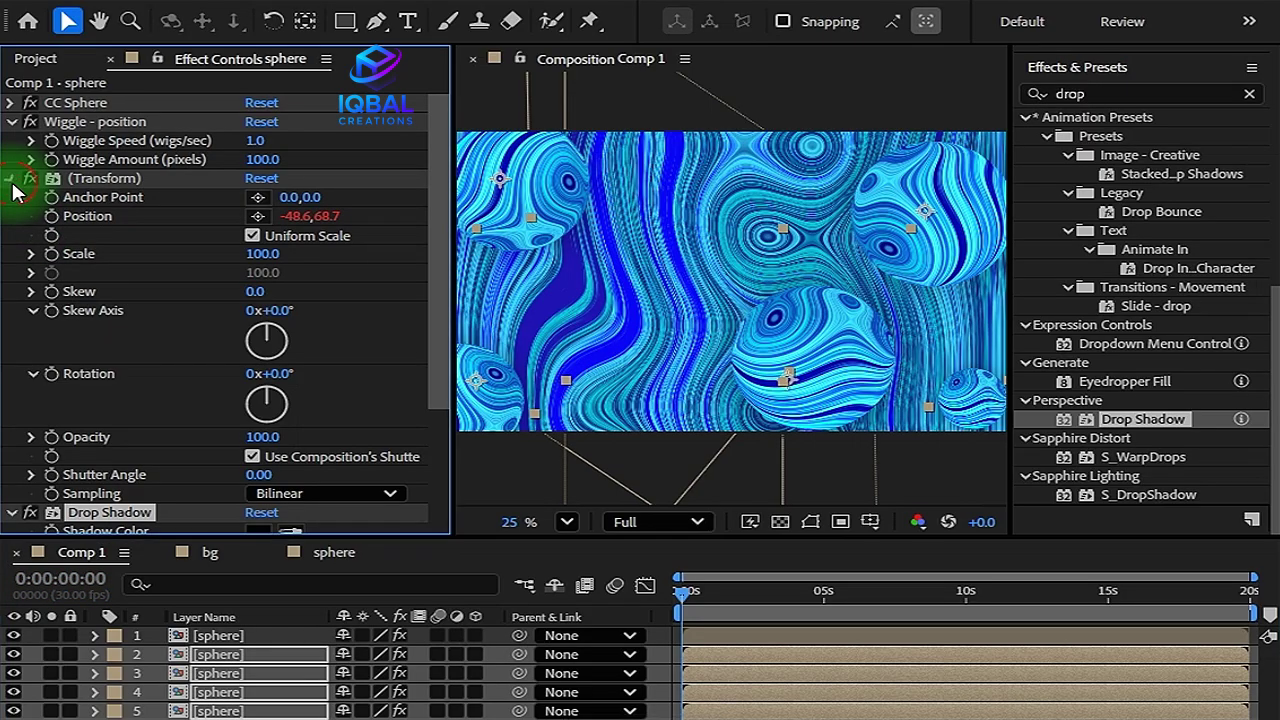
click(12, 121)
click(12, 159)
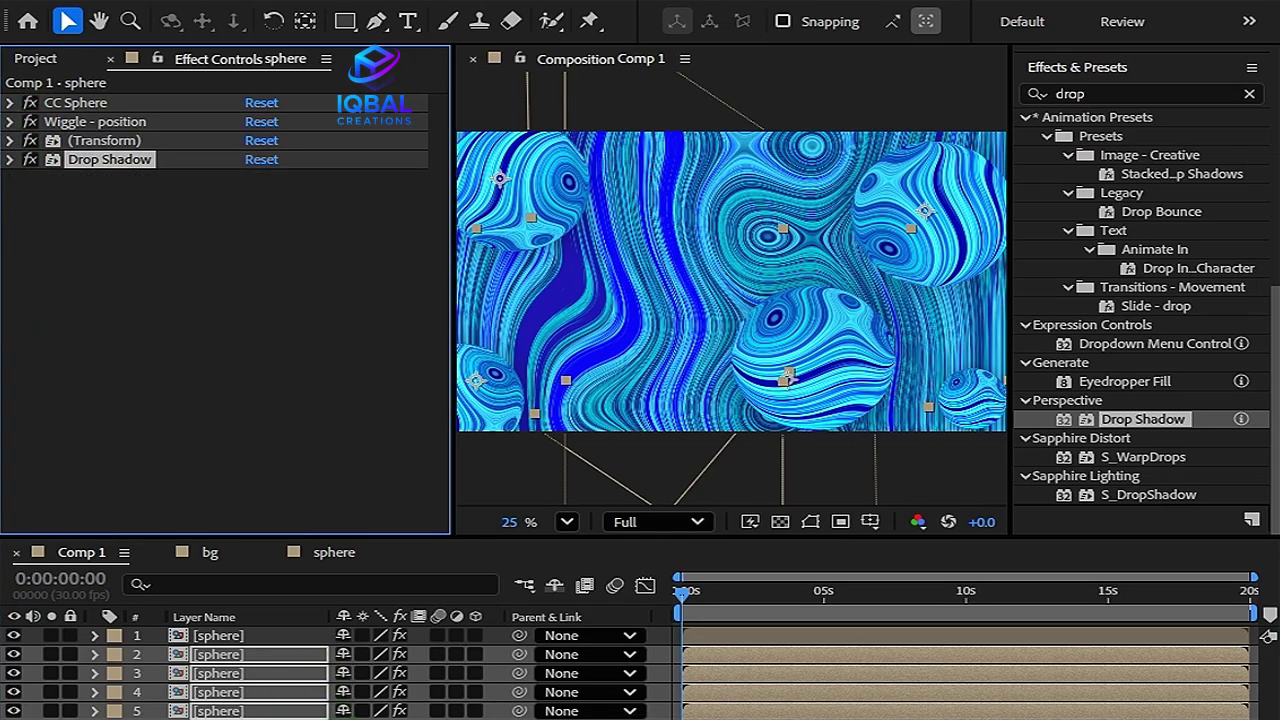
click(670, 622)
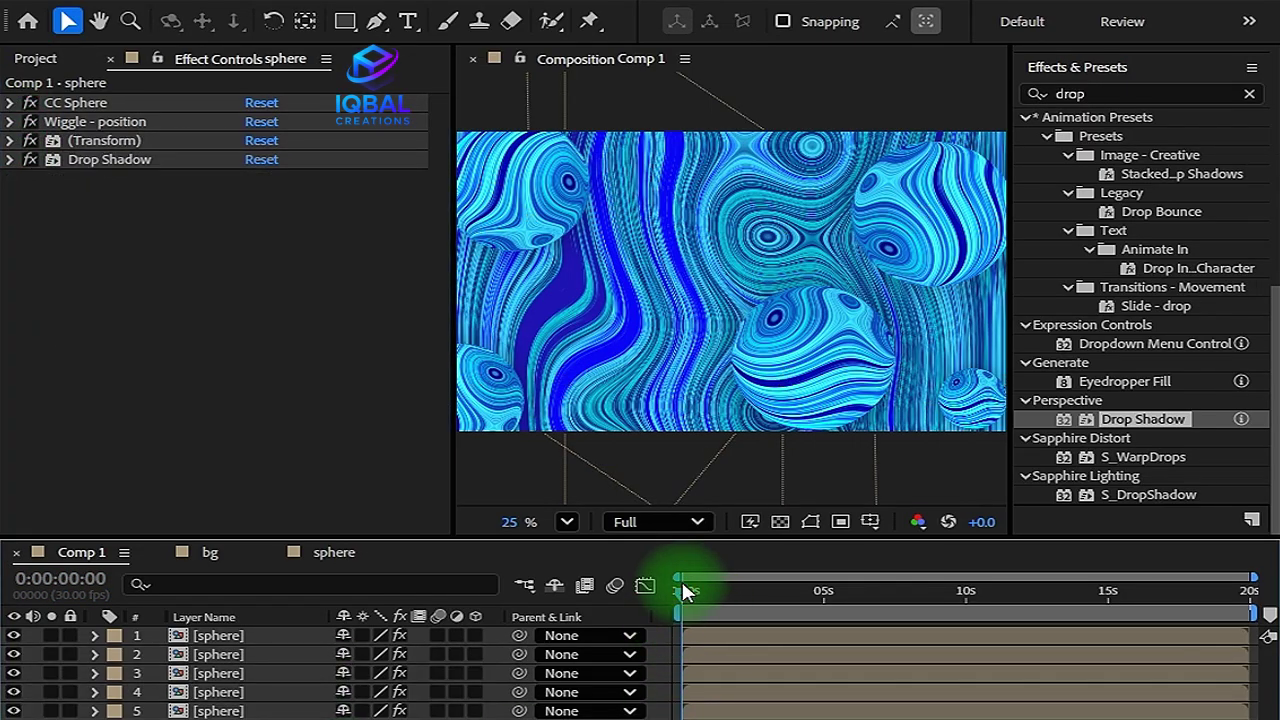
Play back the composition from the start, enlarged and in the normal layout, to check the spheres' motion and shadows.
drag(713, 592, 659, 572)
scroll(752, 290, down, 1)
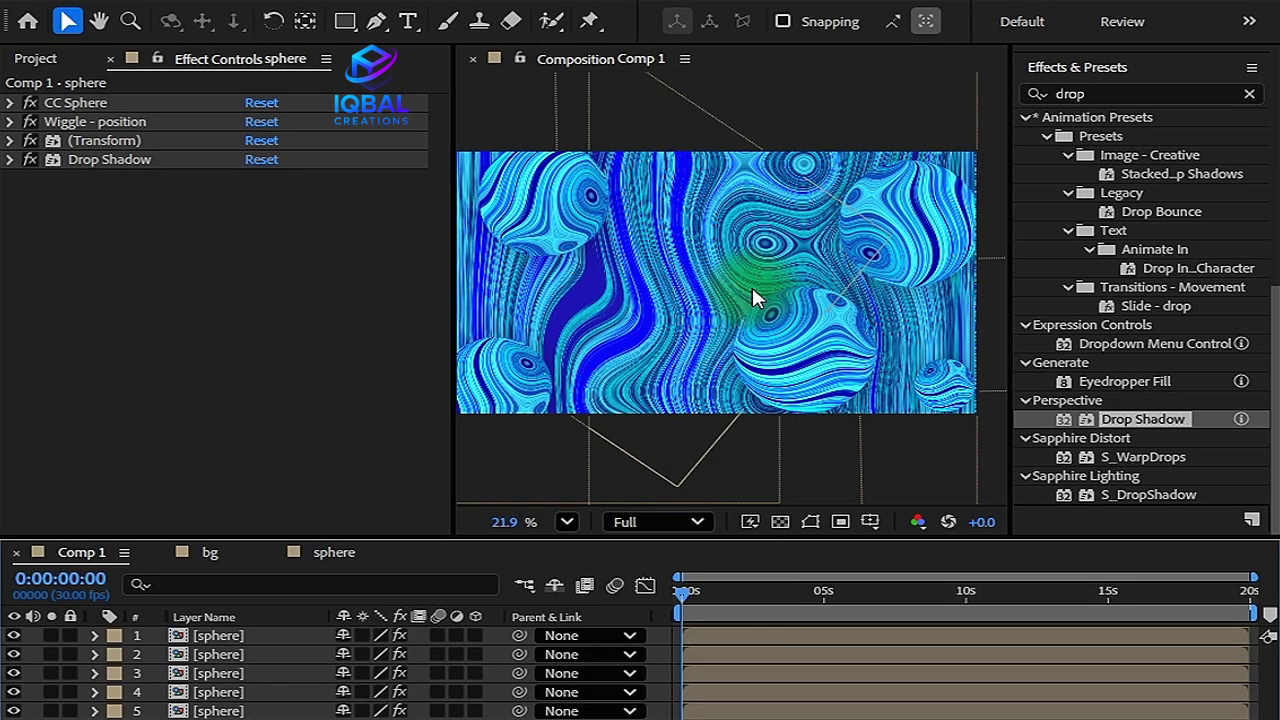
key(grave)
scroll(662, 440, up, 2)
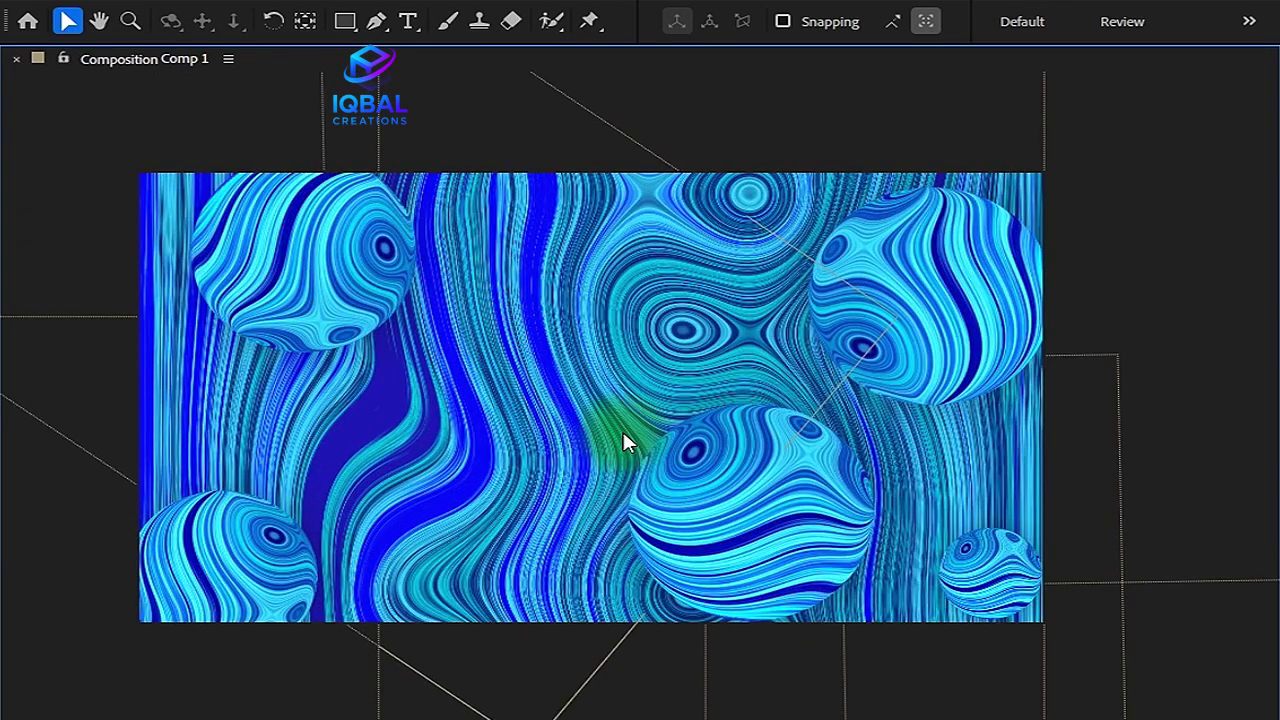
key(space)
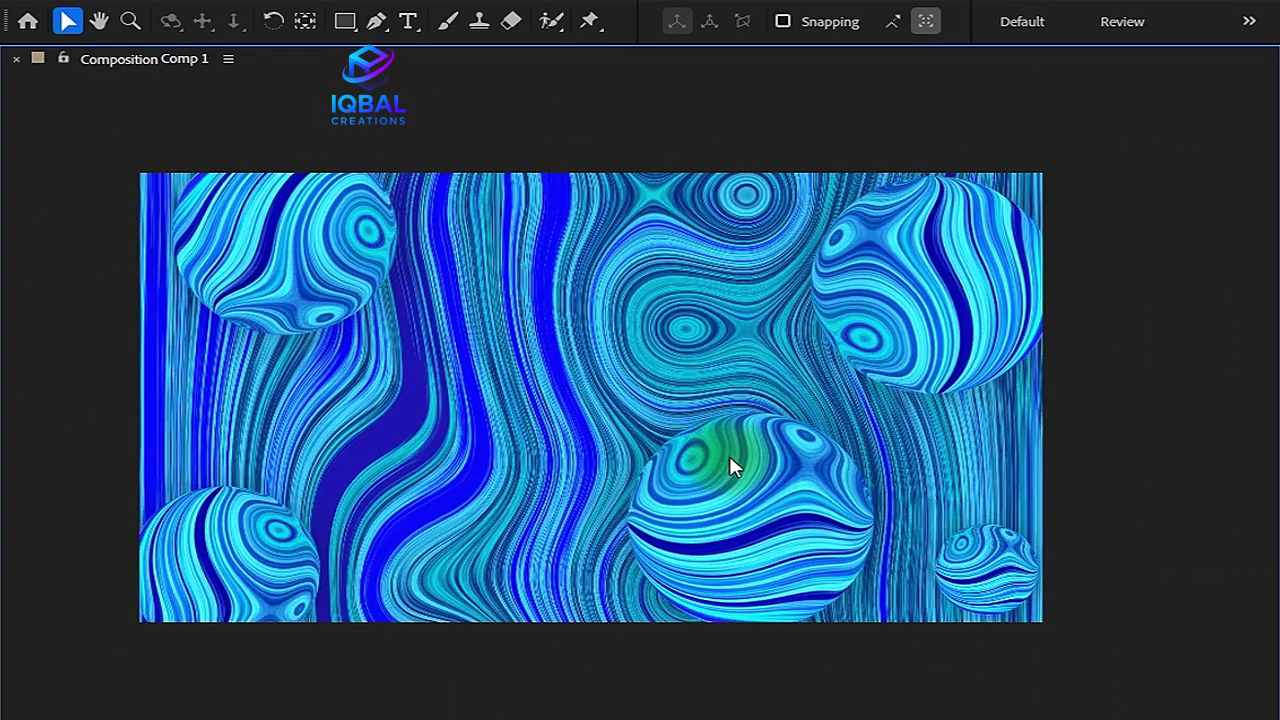
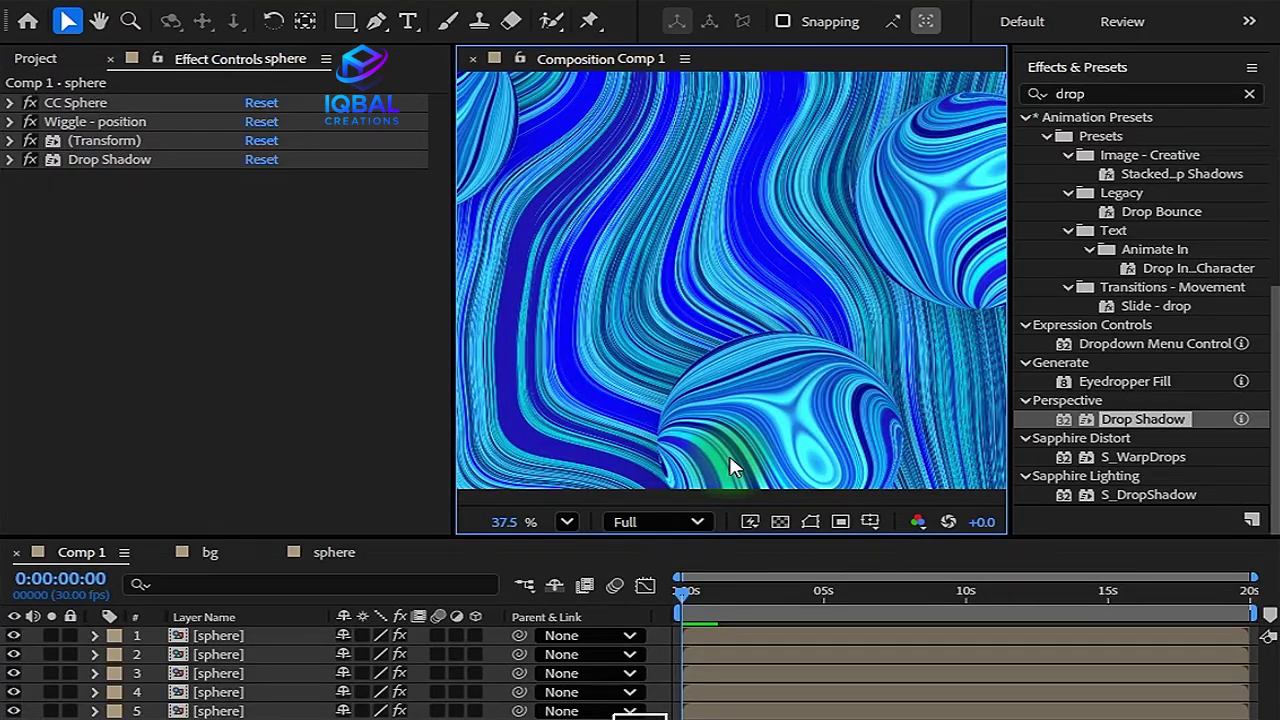
scroll(731, 463, down, 5)
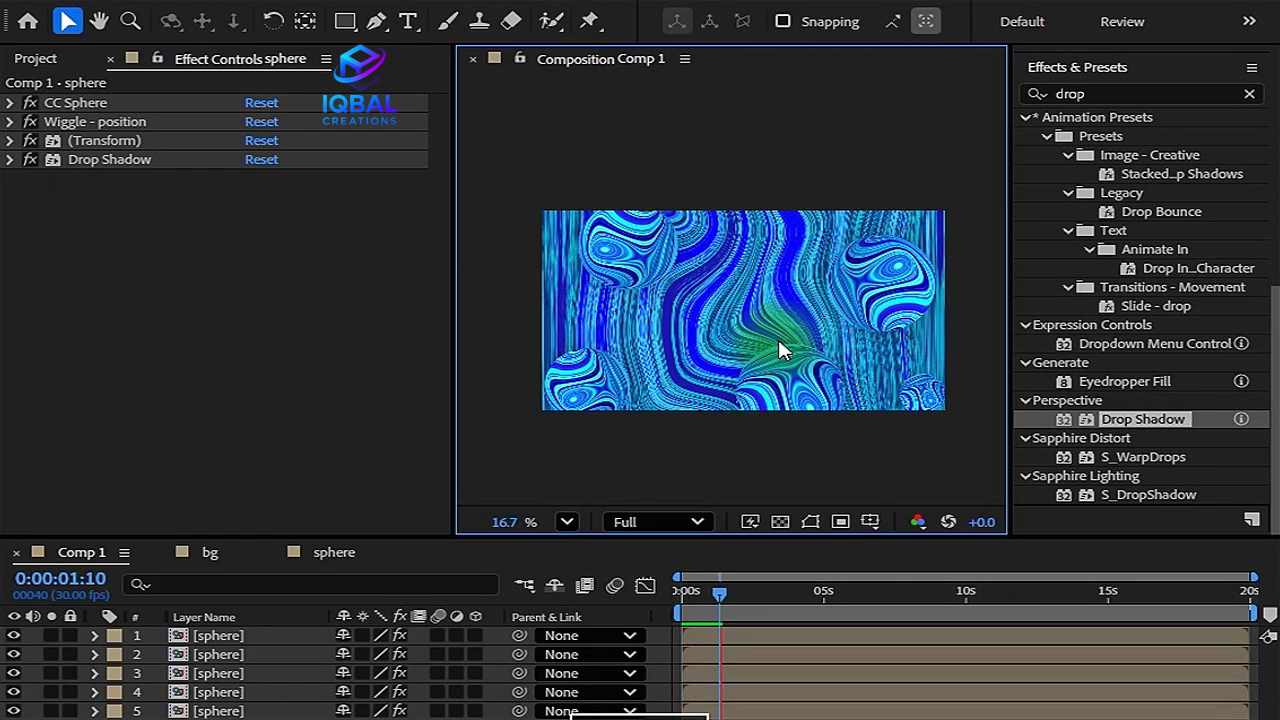
key(space)
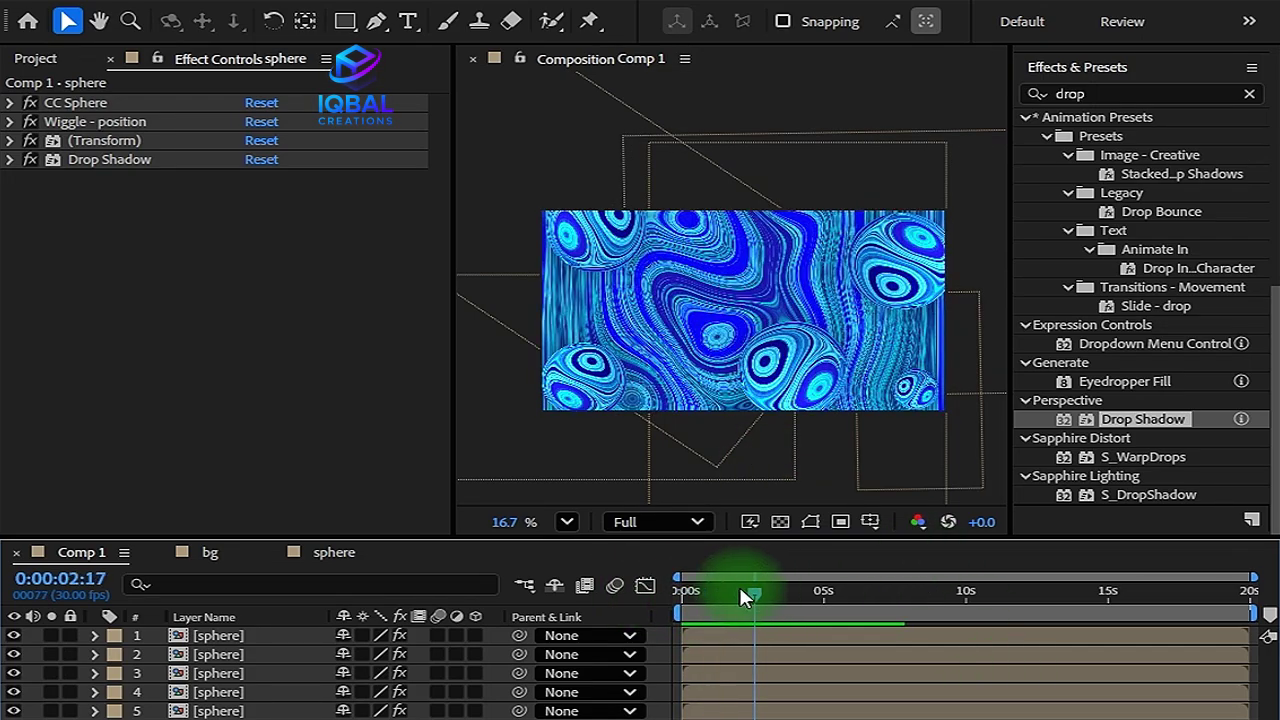
key(space)
scroll(688, 323, up, 3)
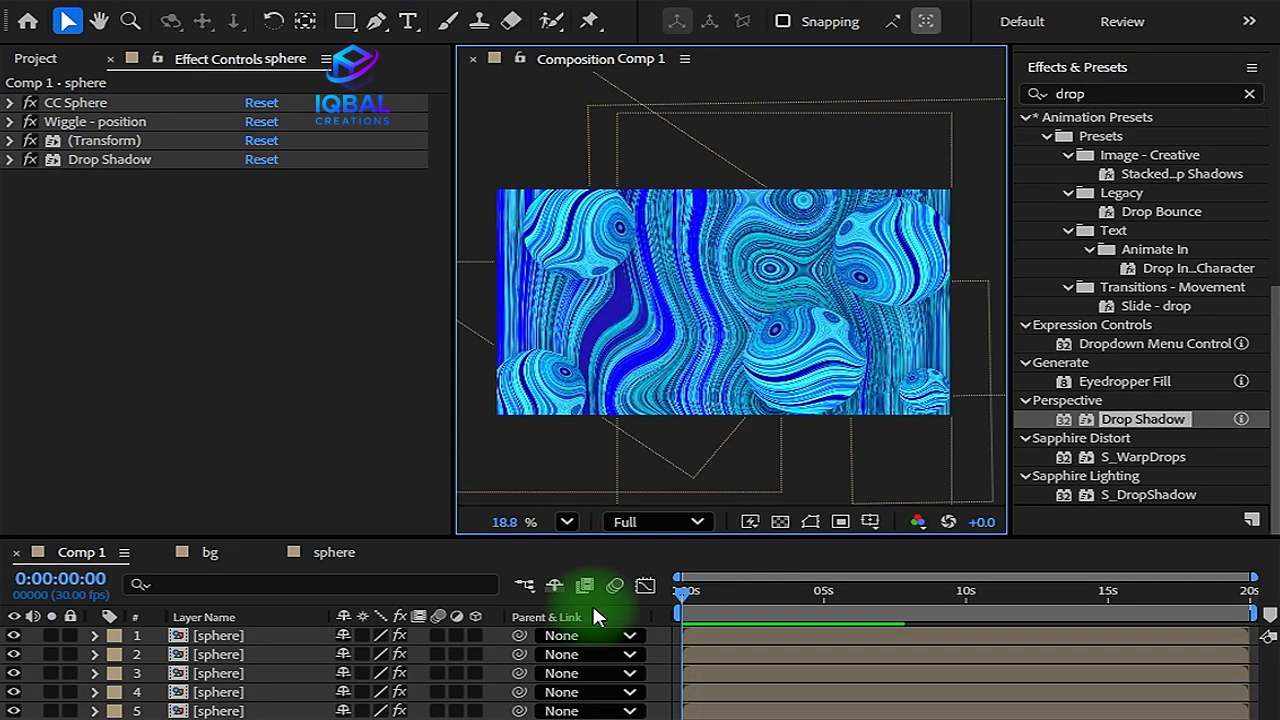
Add a white Verdana Bold title reading "IQBAL CREATIONS" across the middle of the composition, sized 311 px at 67% scale.
click(346, 398)
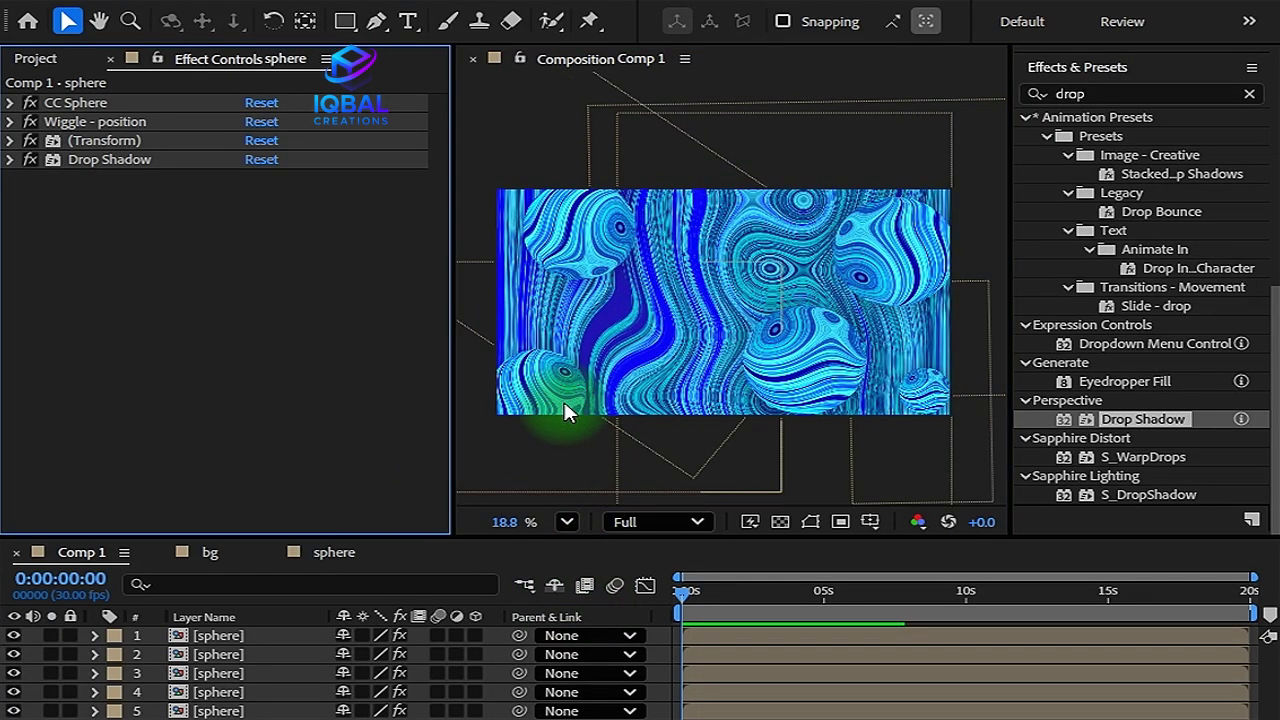
key(t)
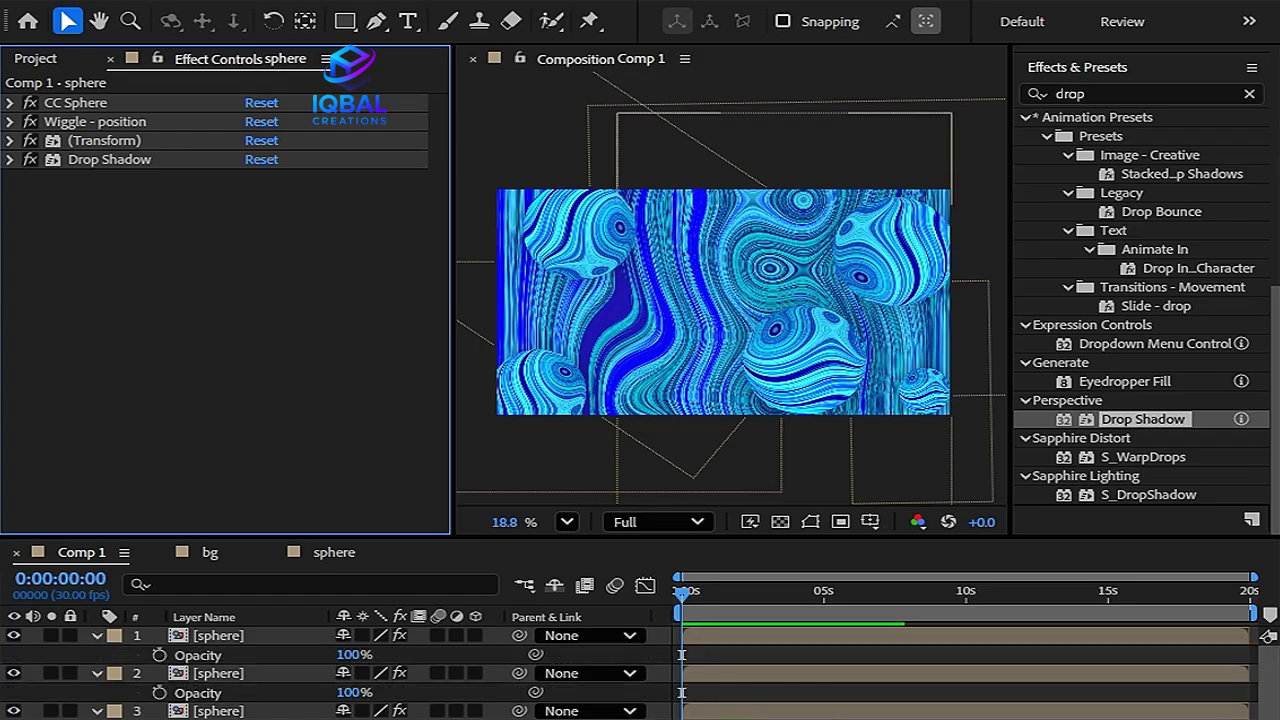
key(t)
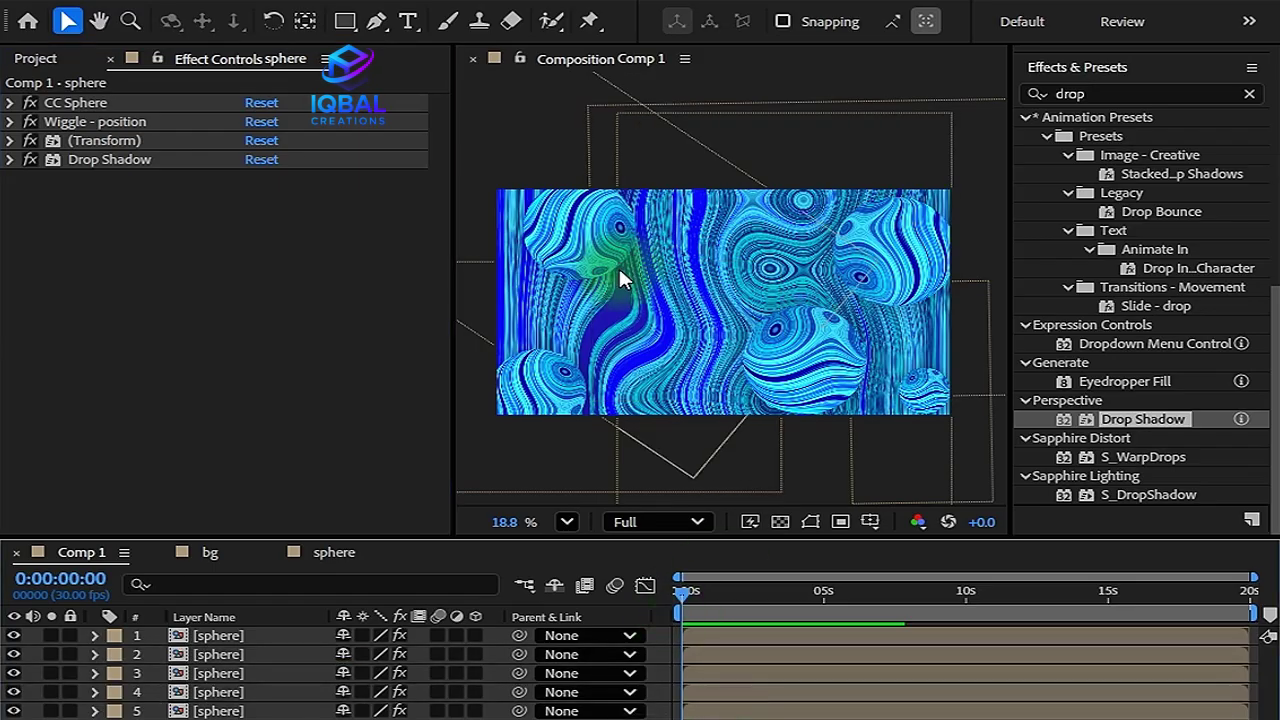
key(ctrl+t)
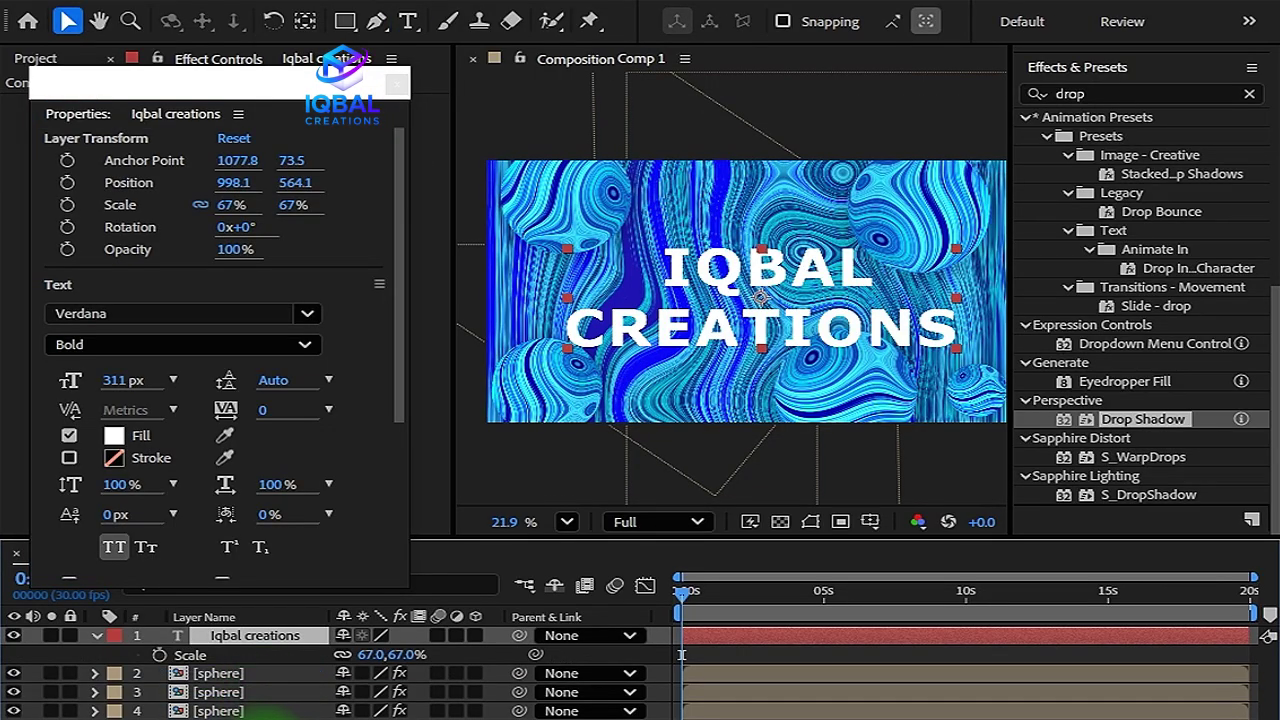
Move the title layer beneath all five sphere layers, checking the overlap at about five seconds.
key(ctrl+shift+bracketleft)
drag(685, 593, 829, 612)
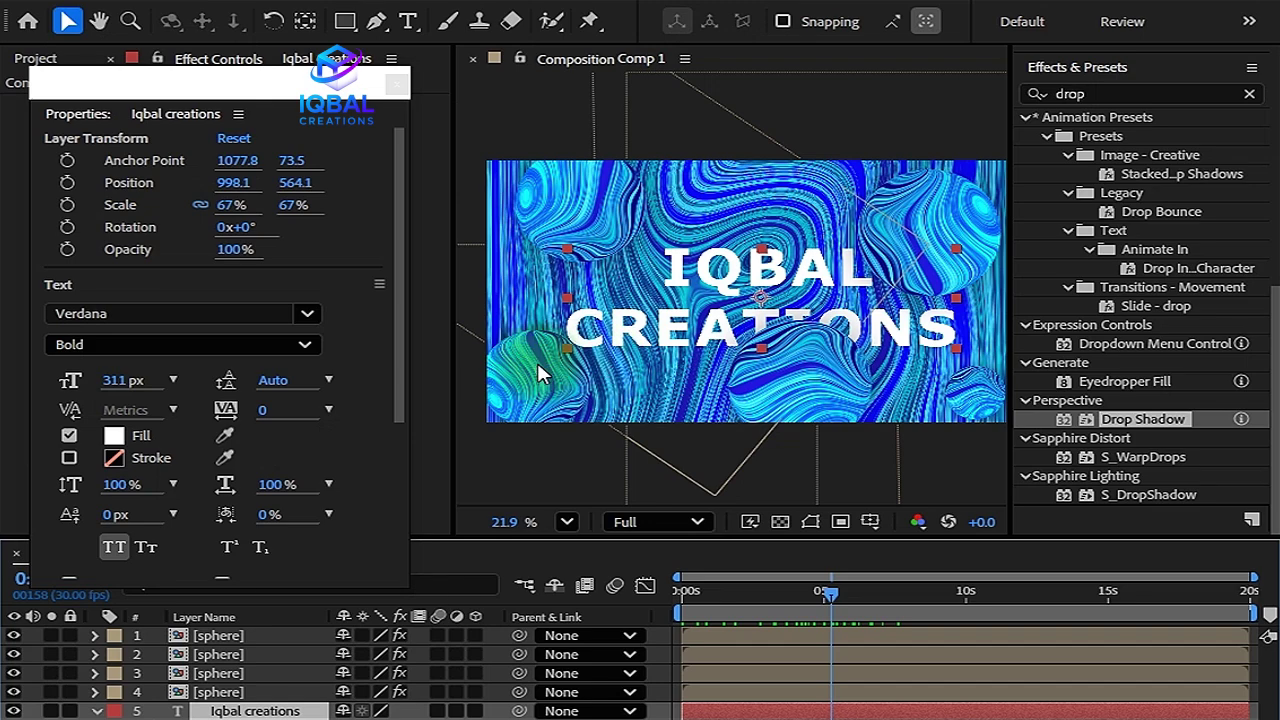
key(ctrl+Down)
key(ctrl+Down)
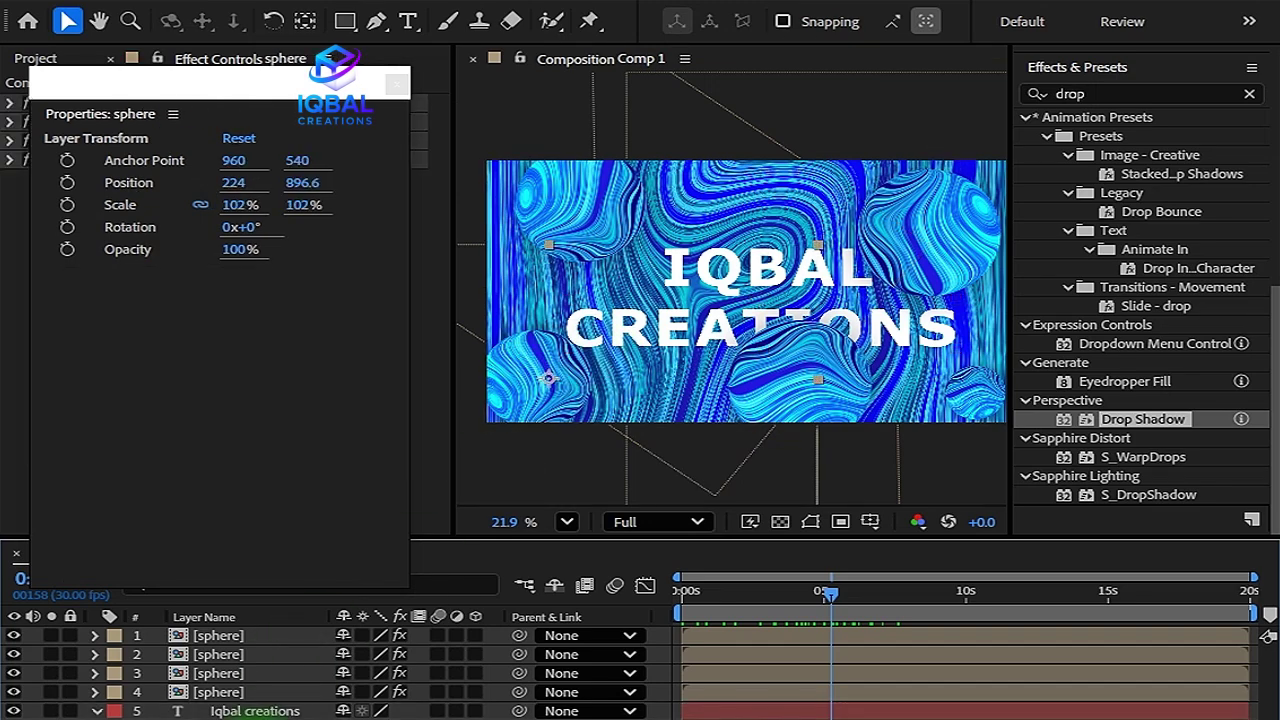
key(ctrl+Down)
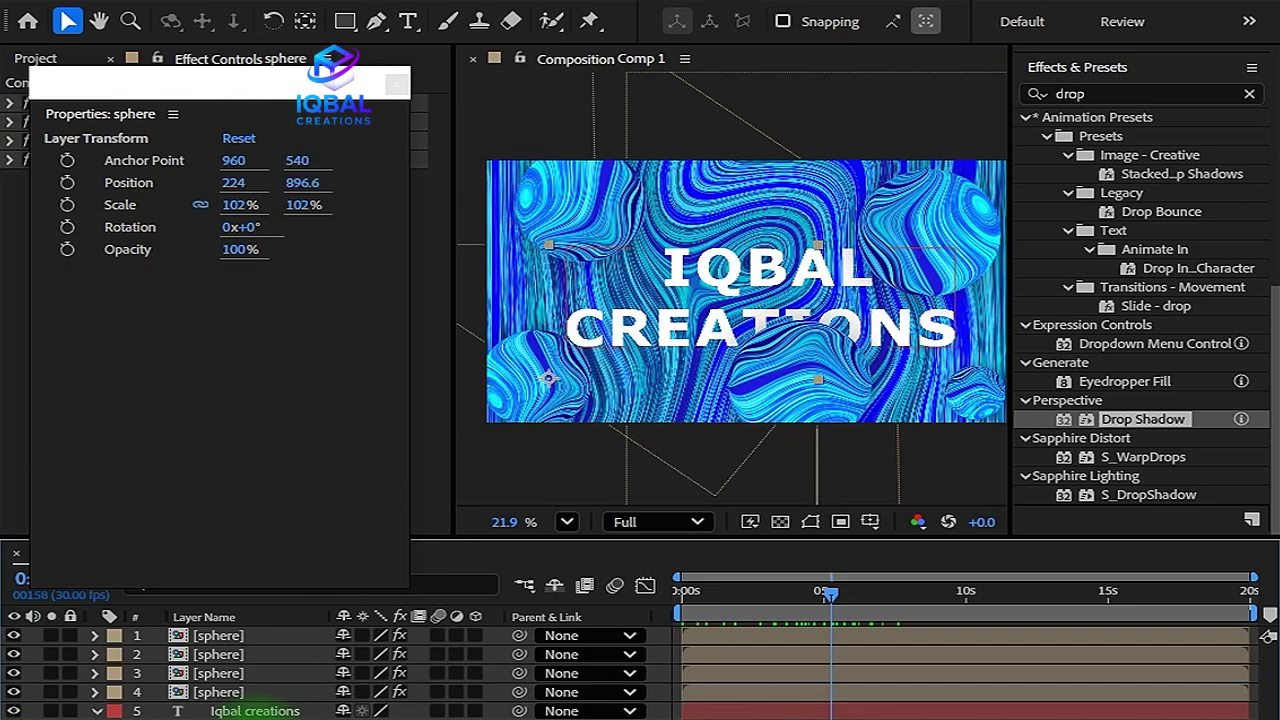
click(248, 712)
key(ctrl+bracketleft)
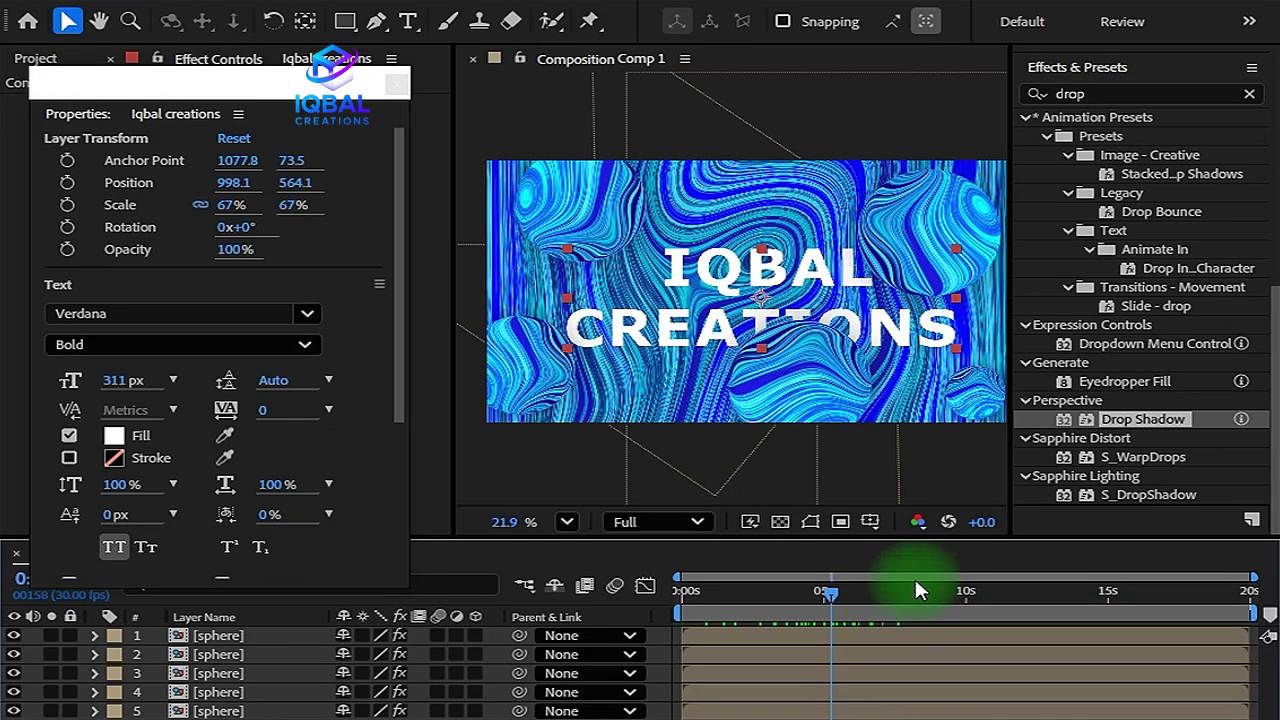
Duplicate the title layer and apply the Perspective Drop Shadow effect to the original title behind the spheres.
drag(830, 592, 635, 621)
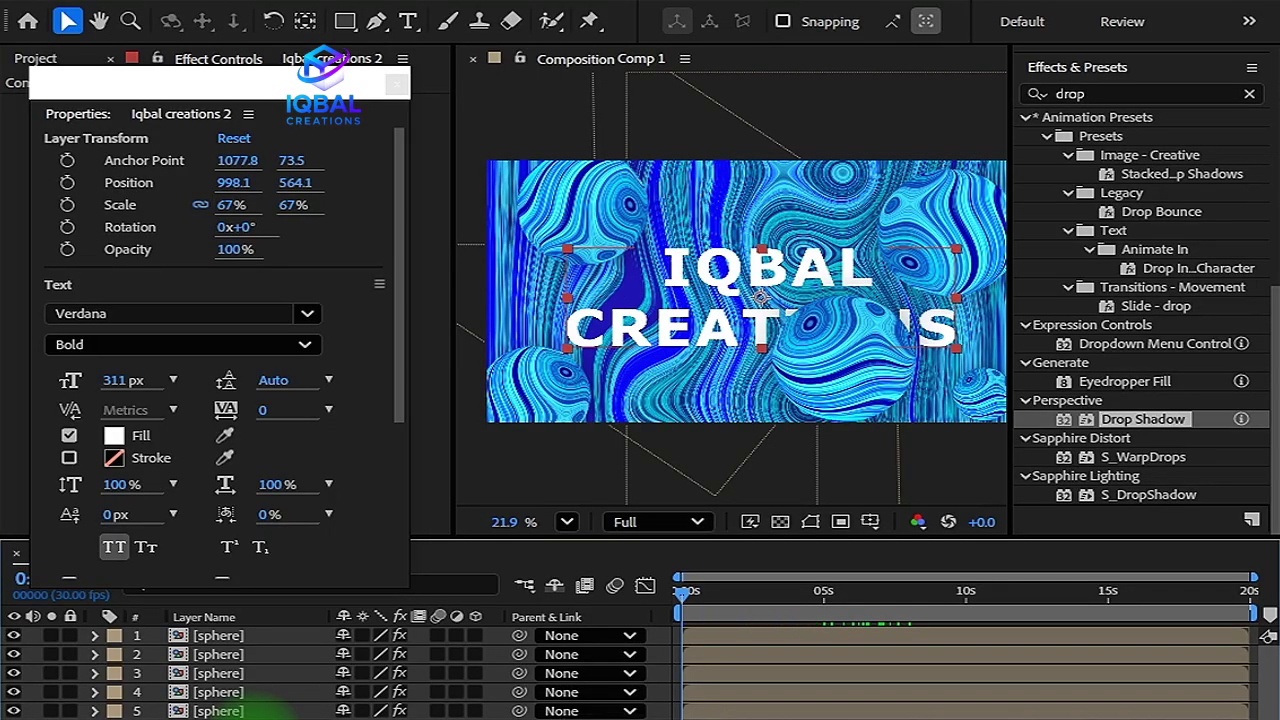
key(ctrl+Down)
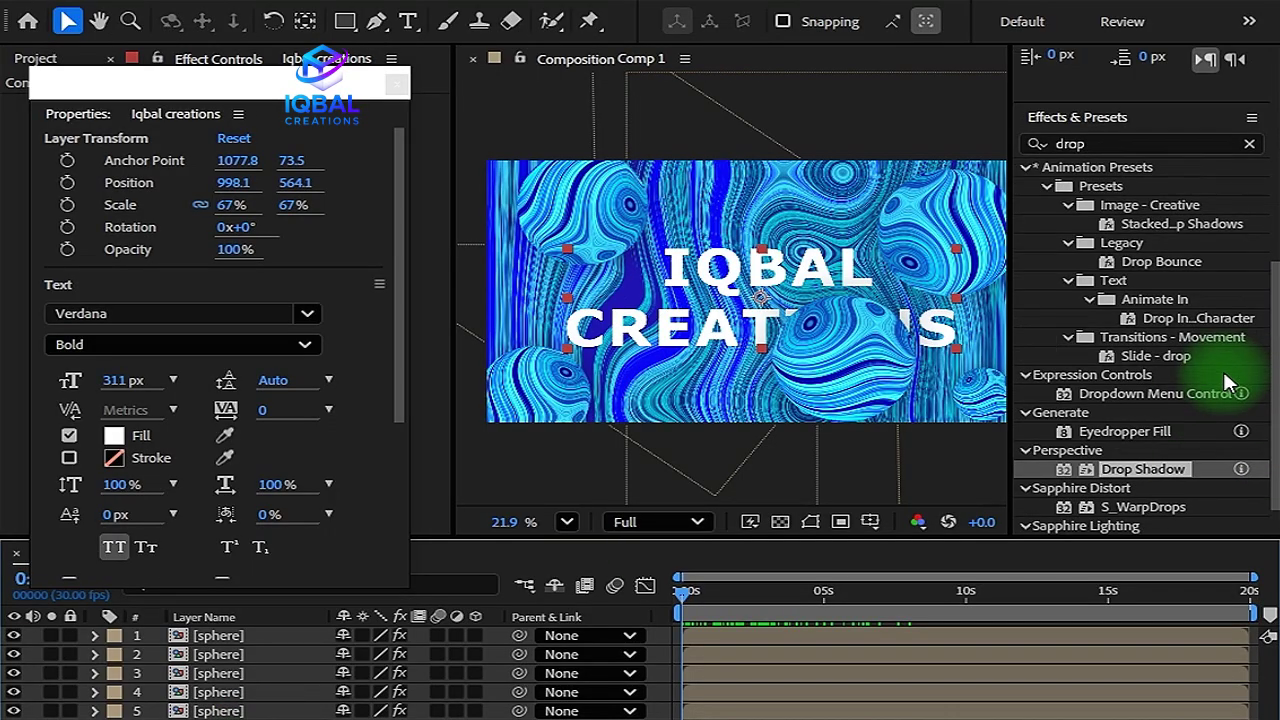
drag(1134, 469, 755, 716)
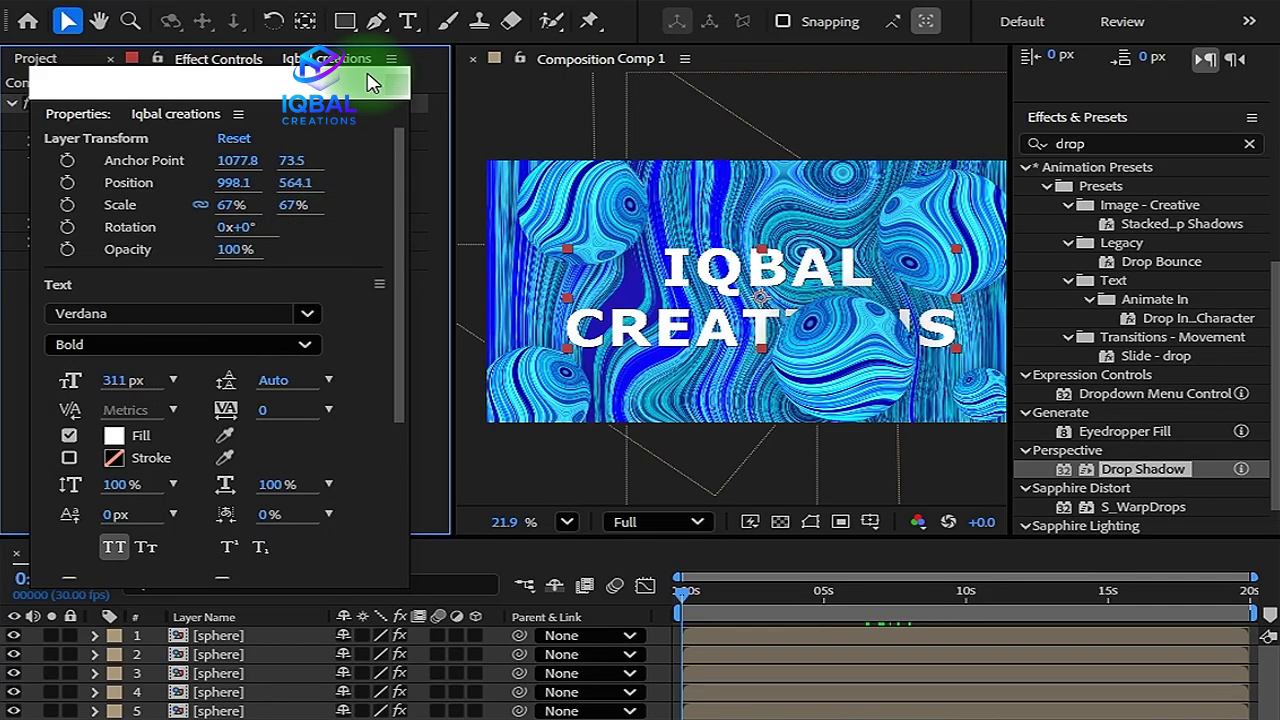
drag(333, 83, 471, 700)
click(206, 361)
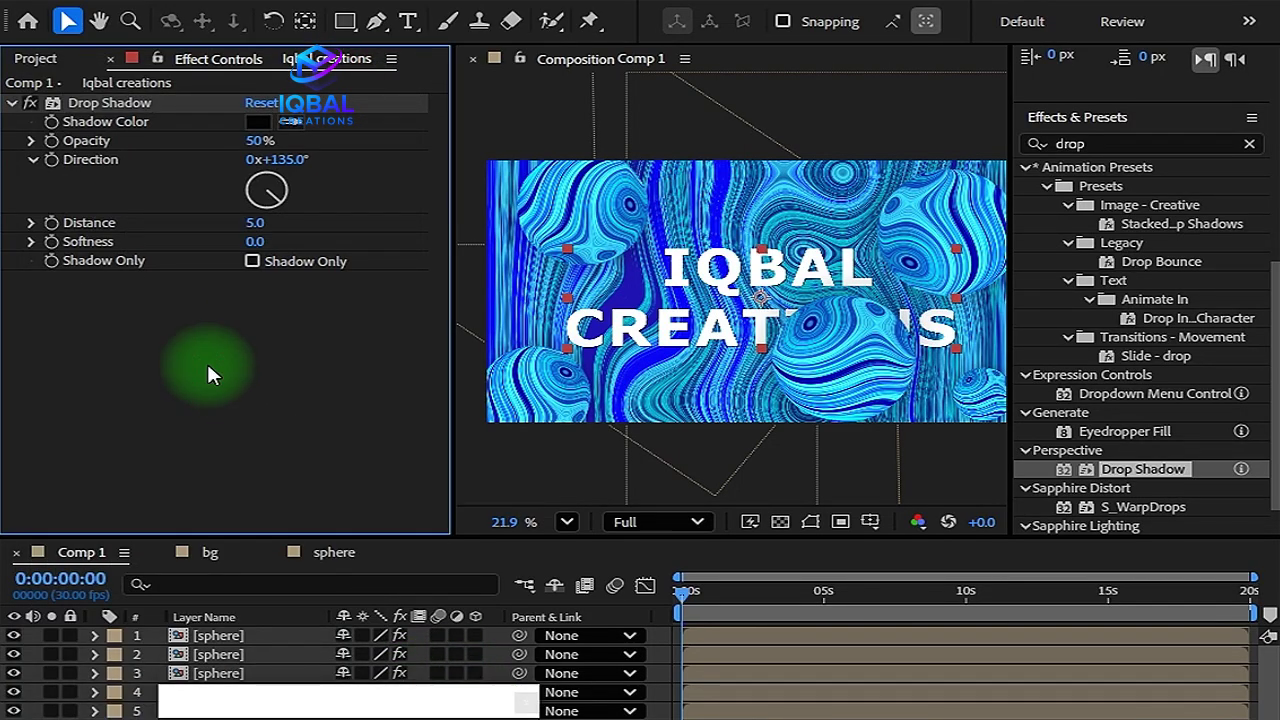
Set the original title's Drop Shadow Opacity to 26% and Softness to 200.
click(257, 145)
text(26)
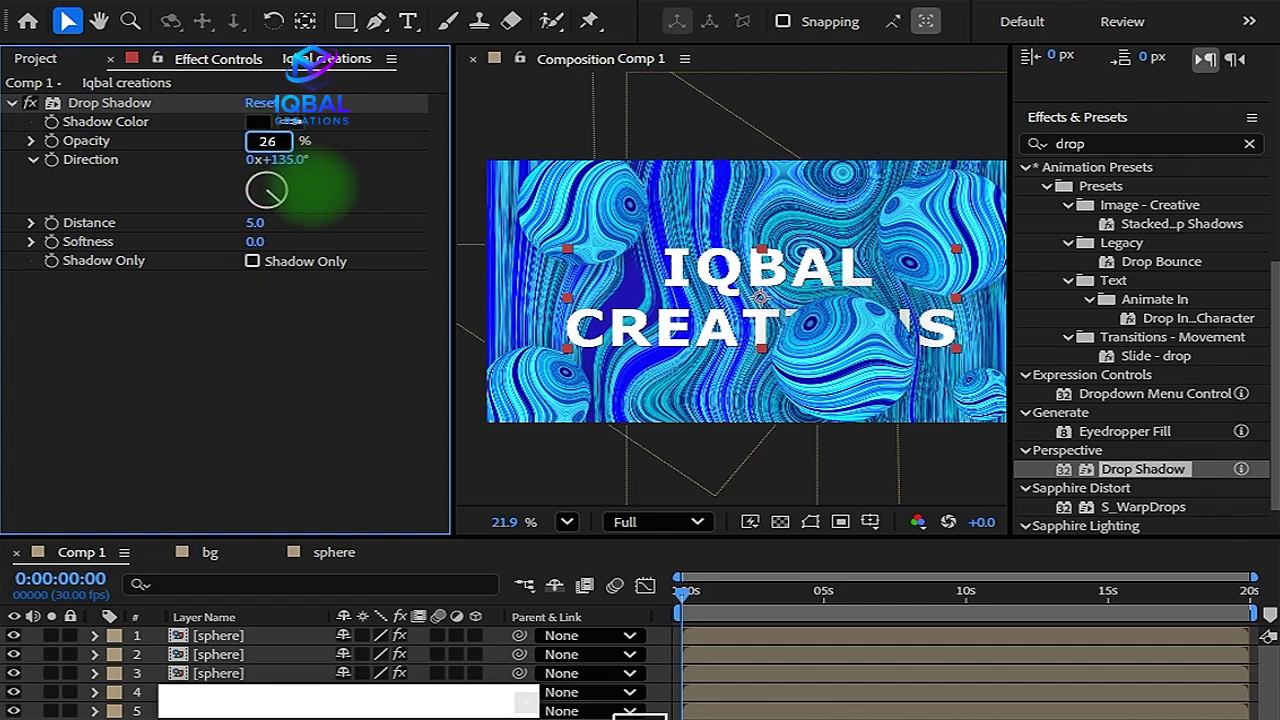
click(311, 182)
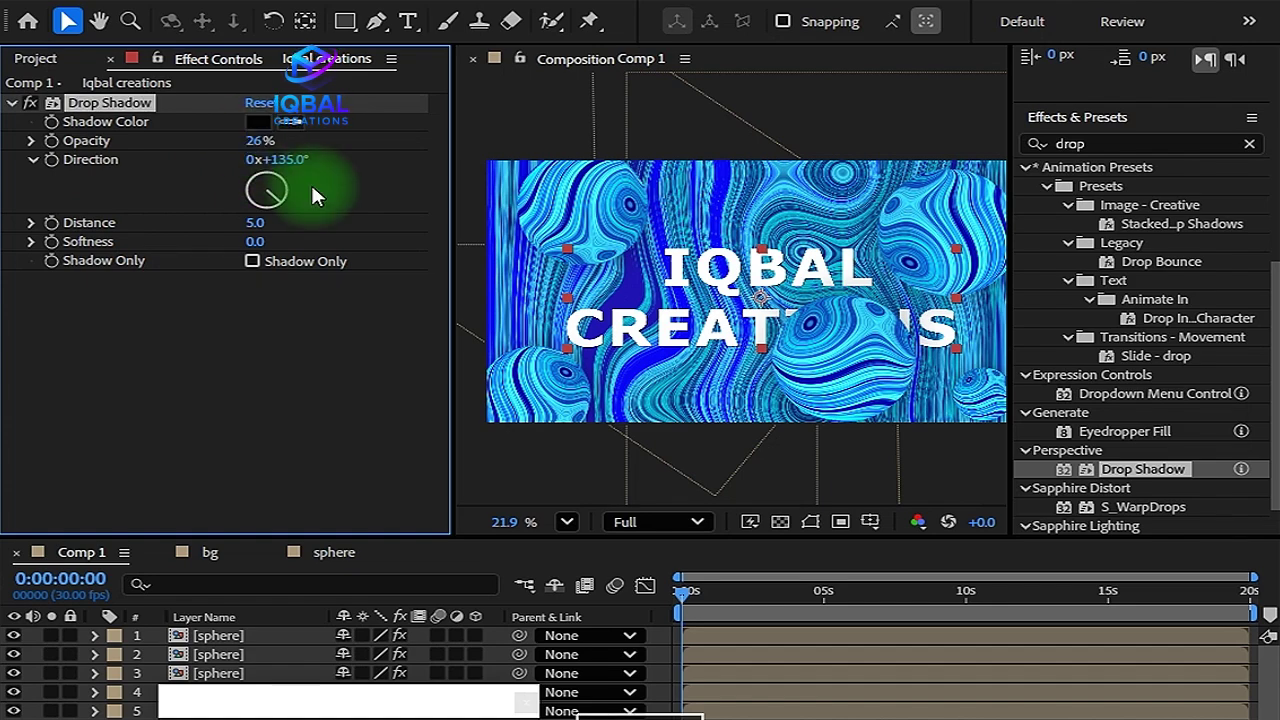
click(262, 243)
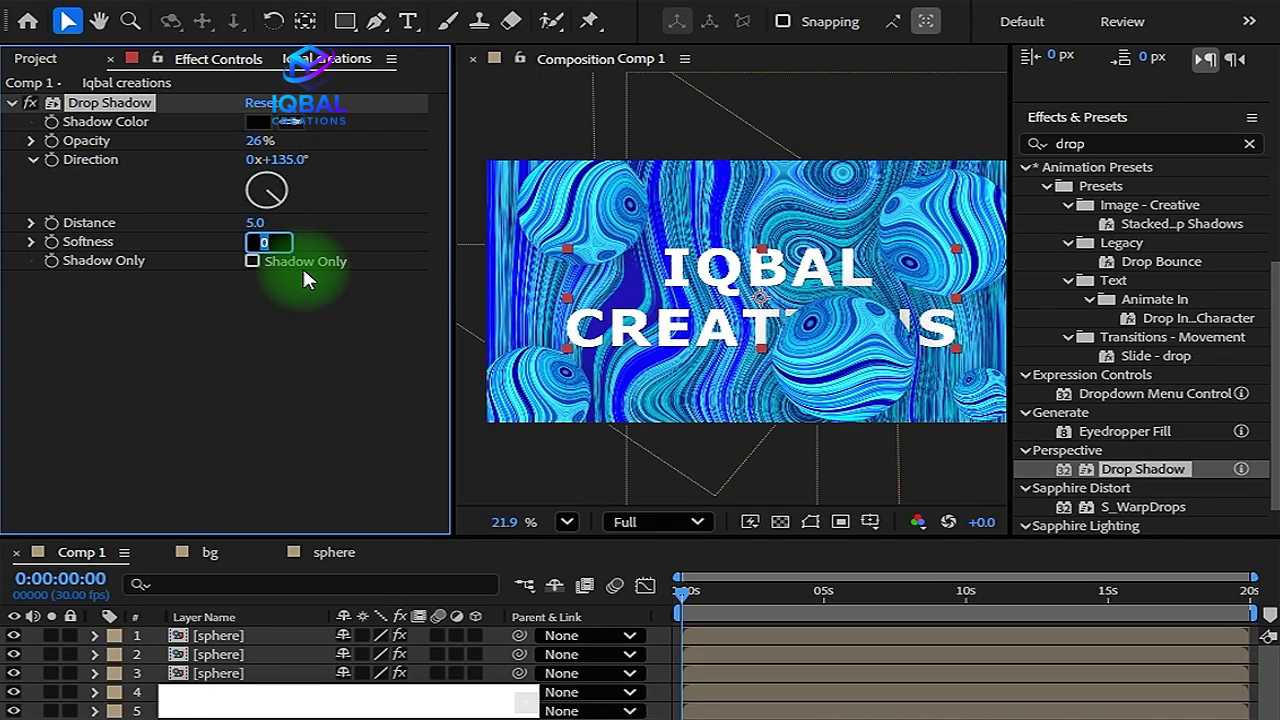
text(200)
key(Return)
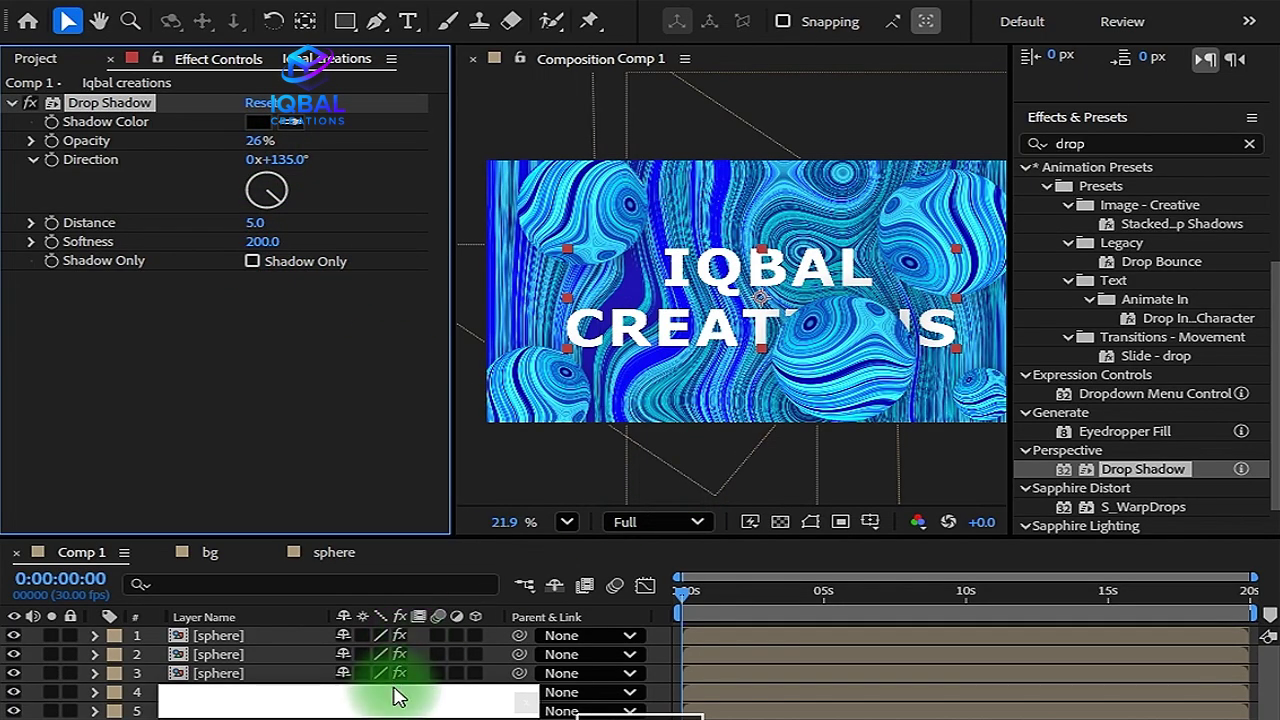
Move the duplicated title layer above all the sphere layers.
scroll(780, 192, up, 1)
scroll(780, 192, up, 1)
scroll(780, 192, down, 2)
drag(423, 706, 387, 34)
click(258, 712)
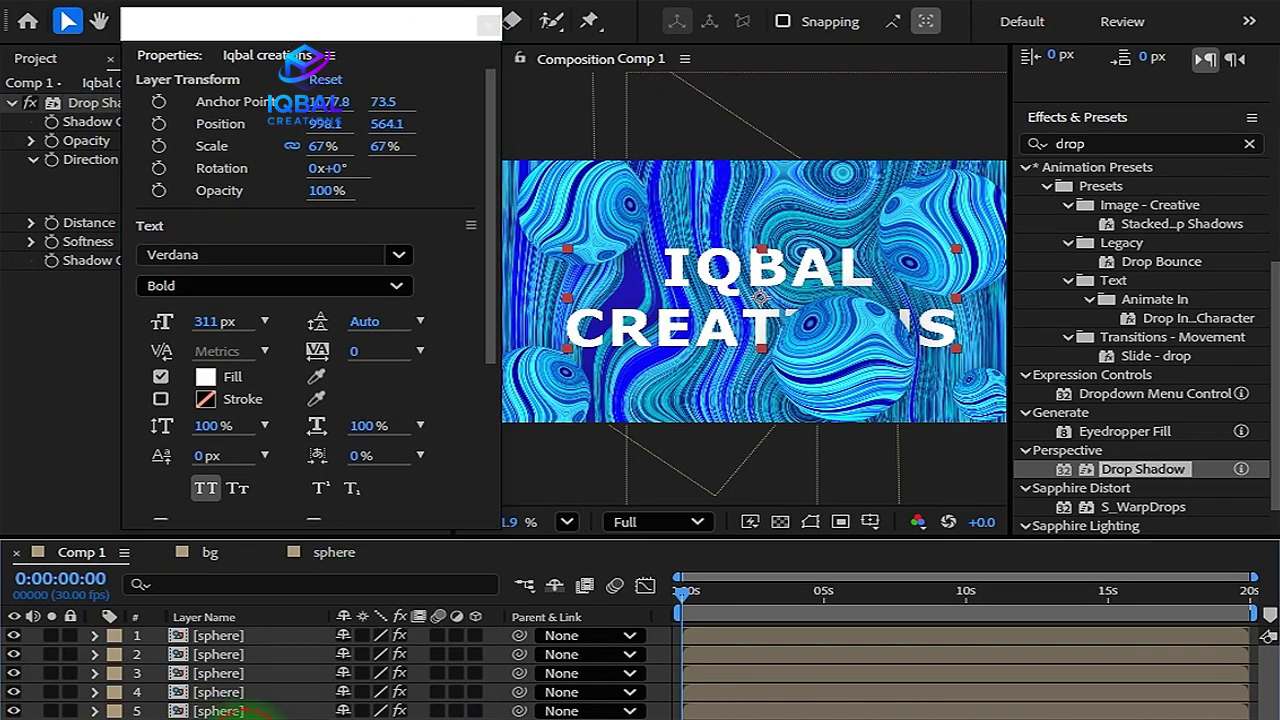
drag(258, 712, 230, 634)
Turn off the fill of the top title copy and give it a white (ffffff) stroke 1 px wide.
click(160, 376)
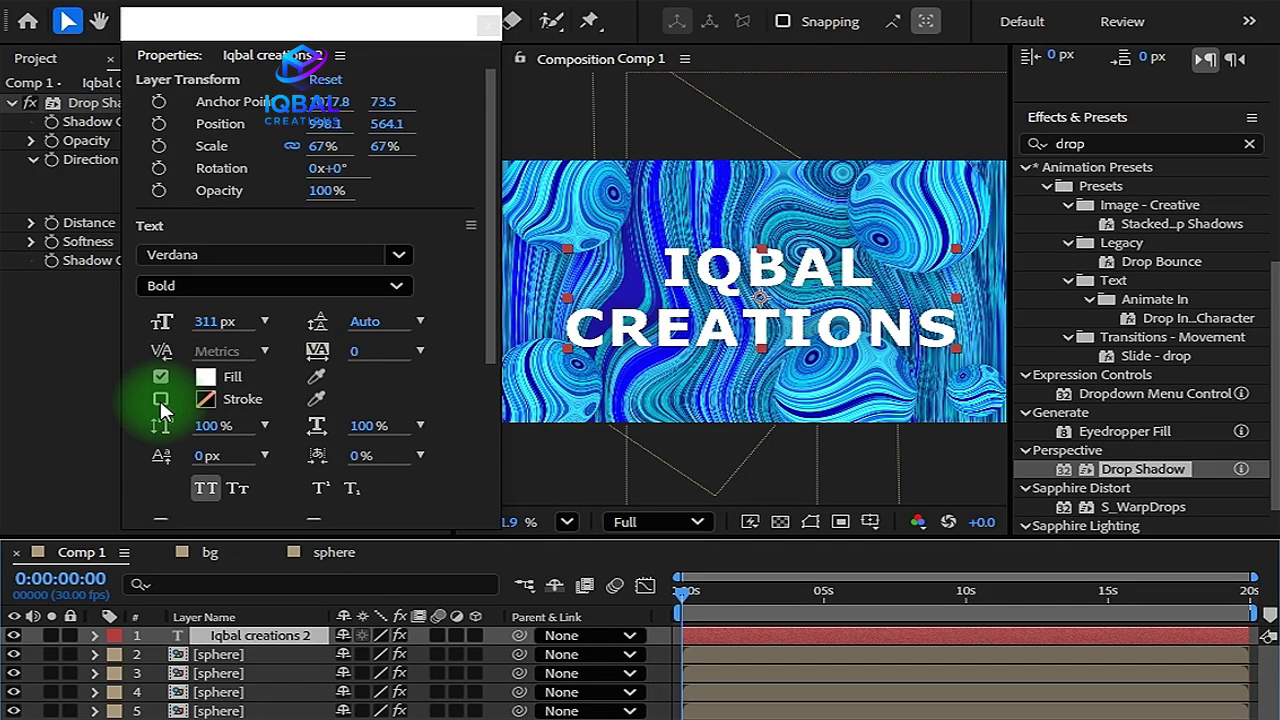
click(160, 399)
click(203, 399)
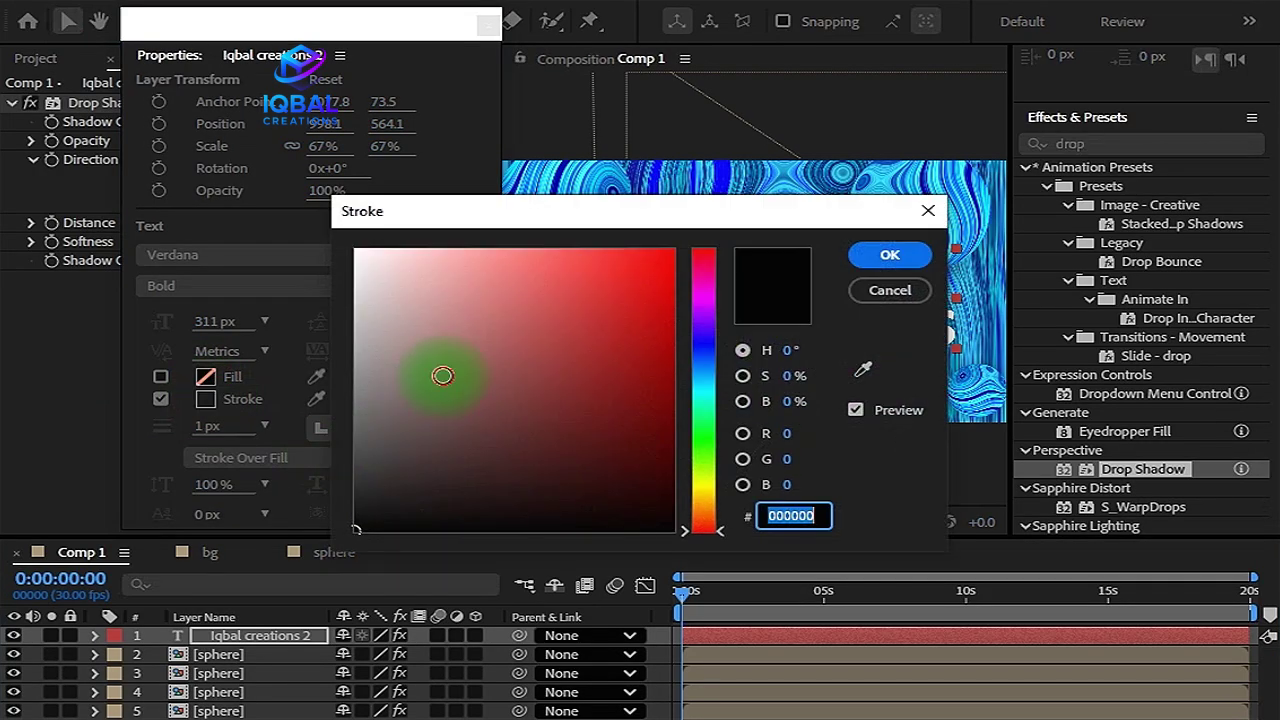
text(ffffff)
click(878, 254)
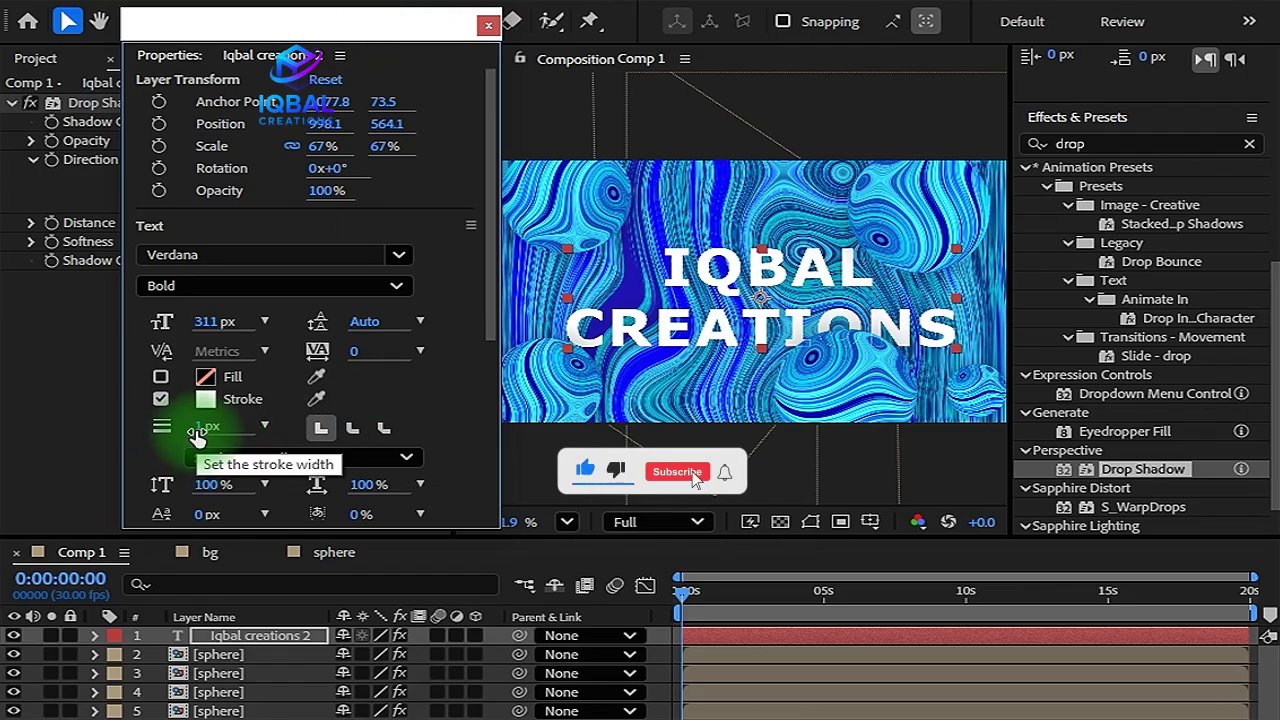
mouse_move(197, 435)
mouse_down()
mouse_move(266, 430)
mouse_move(164, 480)
mouse_up()
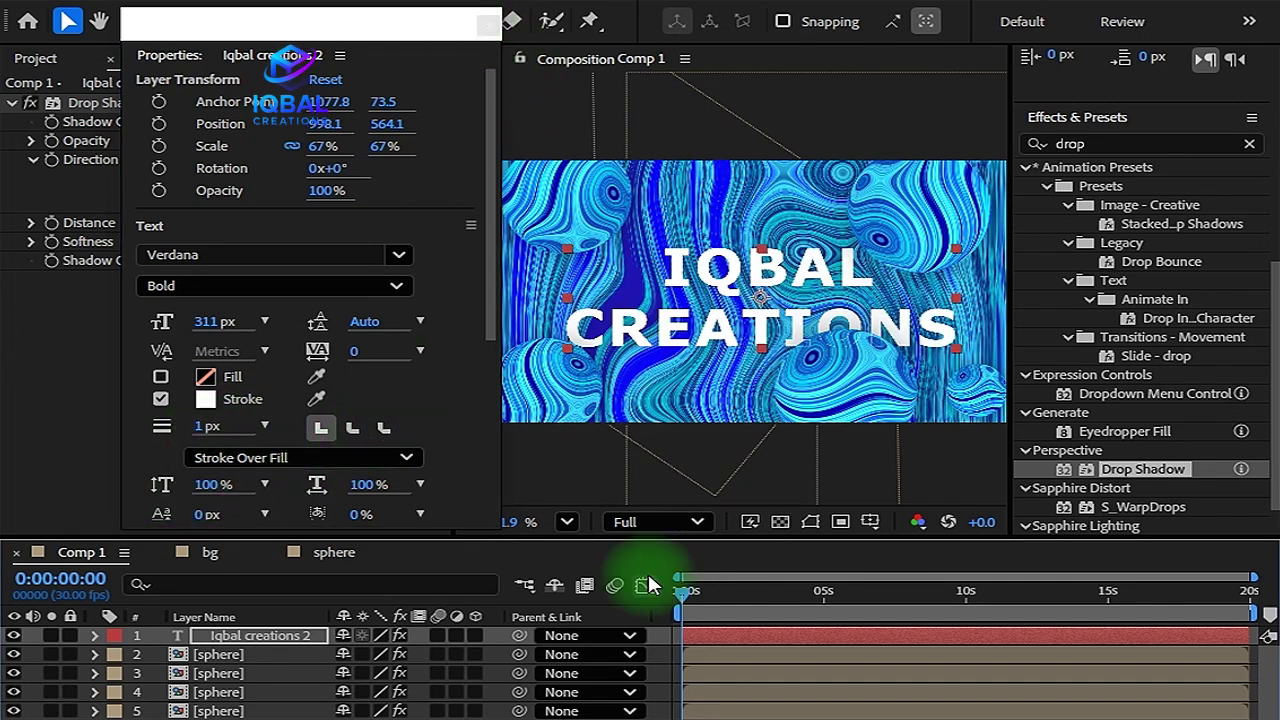
mouse_move(684, 592)
mouse_down()
mouse_move(737, 594)
mouse_move(702, 594)
mouse_up()
key(Home)
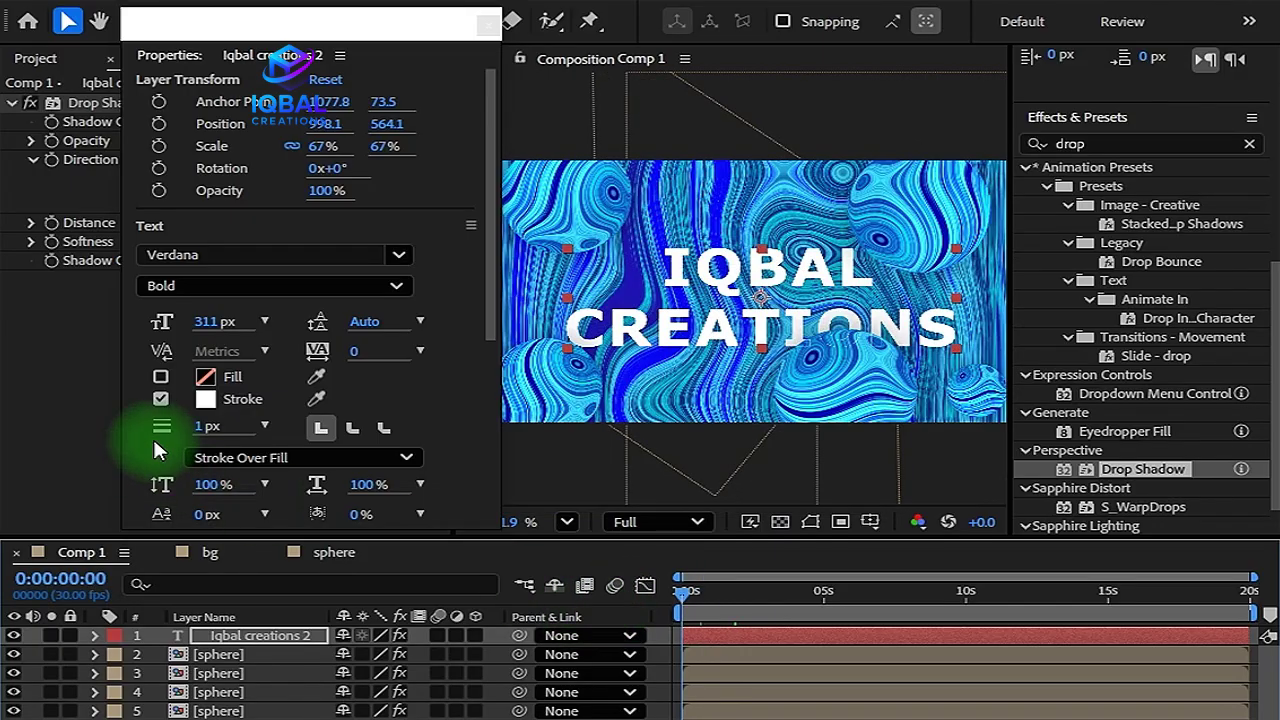
Review the fill and stroke order options of the top title copy and close the floating Properties window.
click(284, 455)
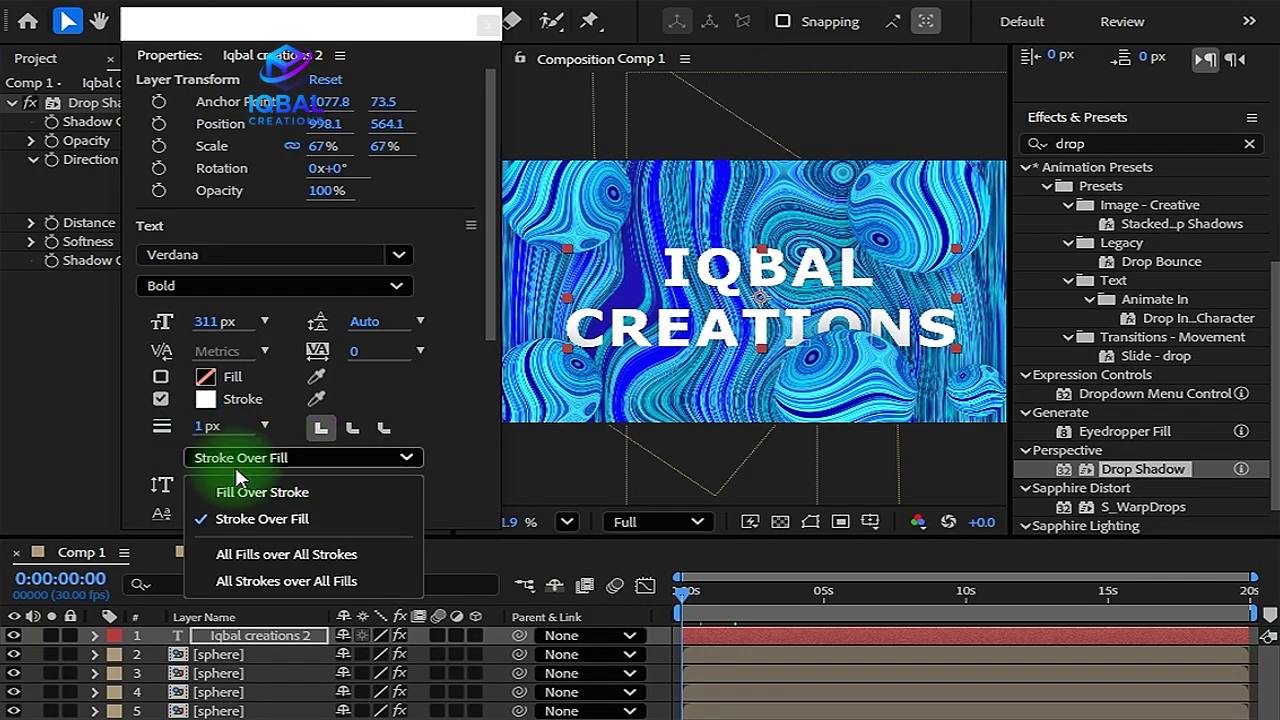
click(171, 466)
scroll(168, 472, down, 2)
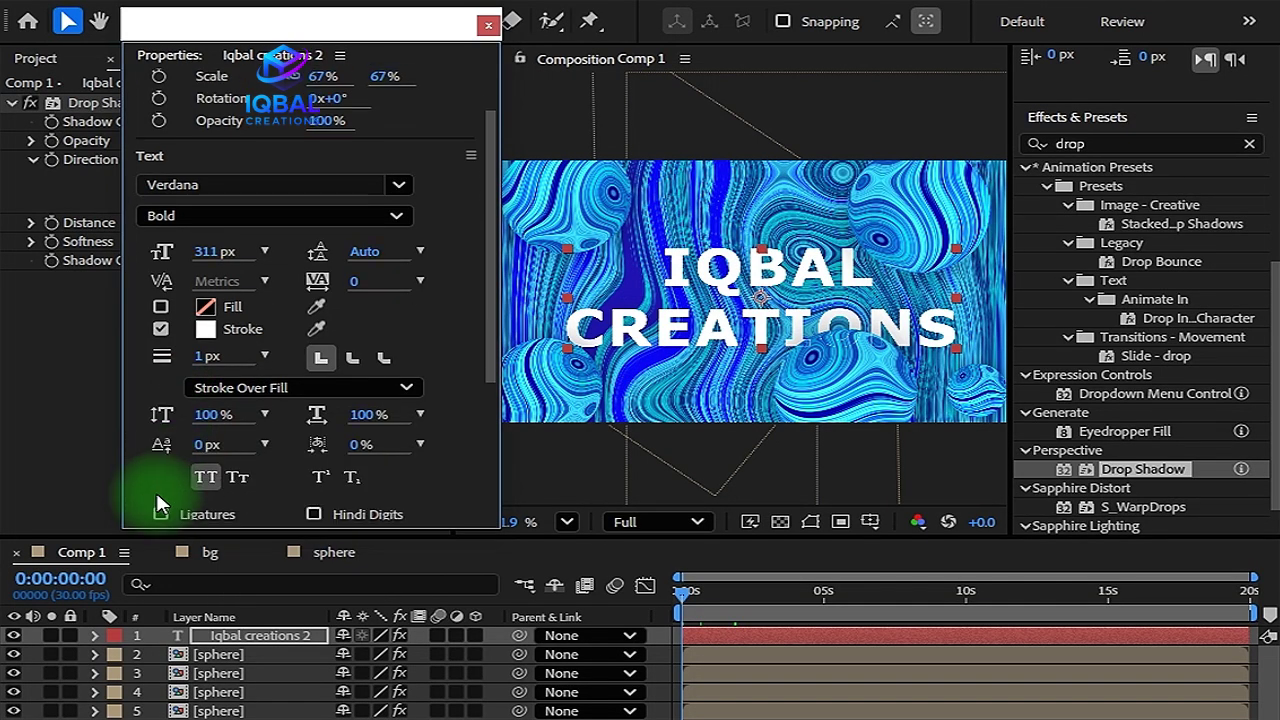
scroll(156, 492, down, 1)
click(488, 24)
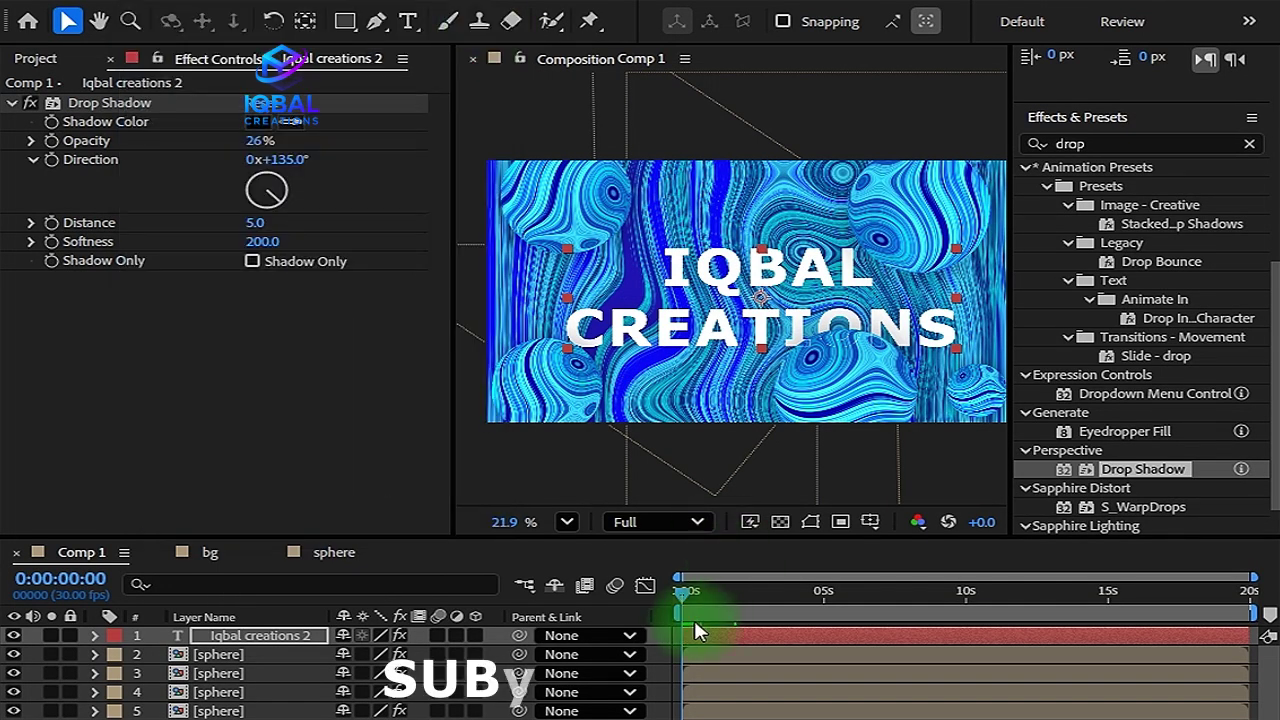
At 0:00:01:12, set the top title copy's baseline shift to -1 px and its stroke width to 3 px.
drag(697, 624, 722, 598)
scroll(780, 400, up, 4)
scroll(790, 378, down, 1)
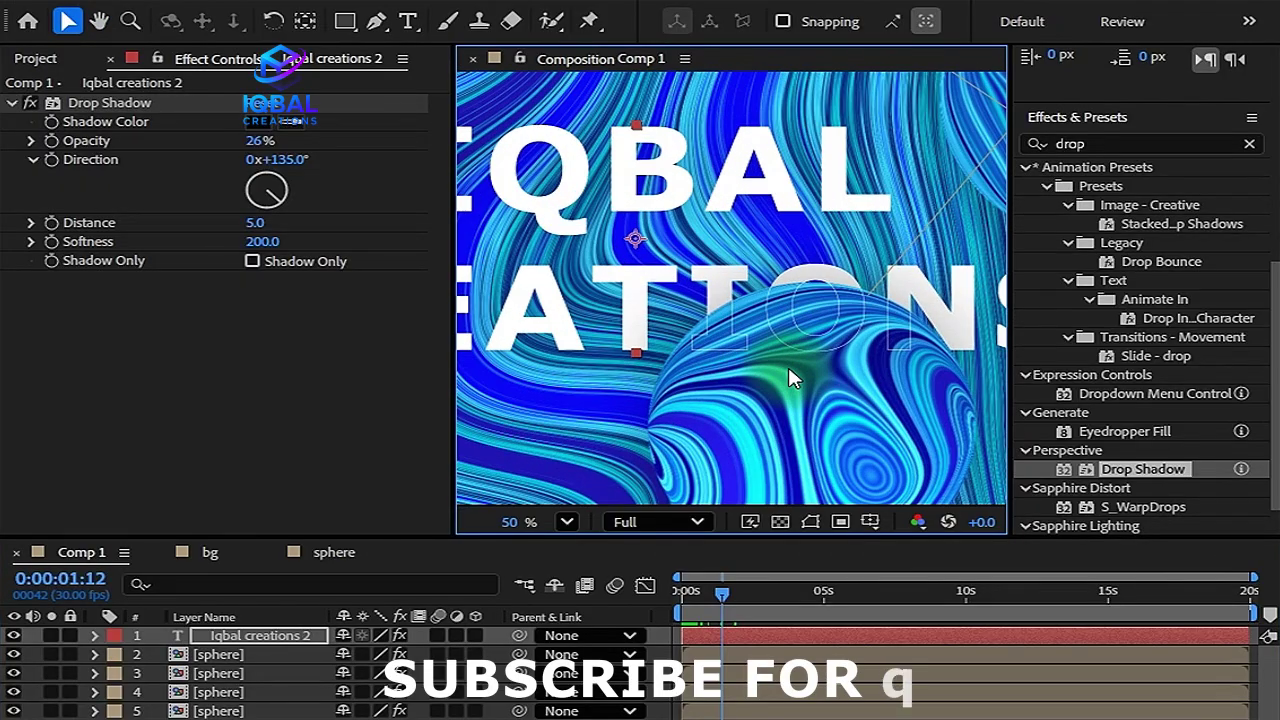
scroll(1143, 420, down, 1)
scroll(1140, 414, up, 8)
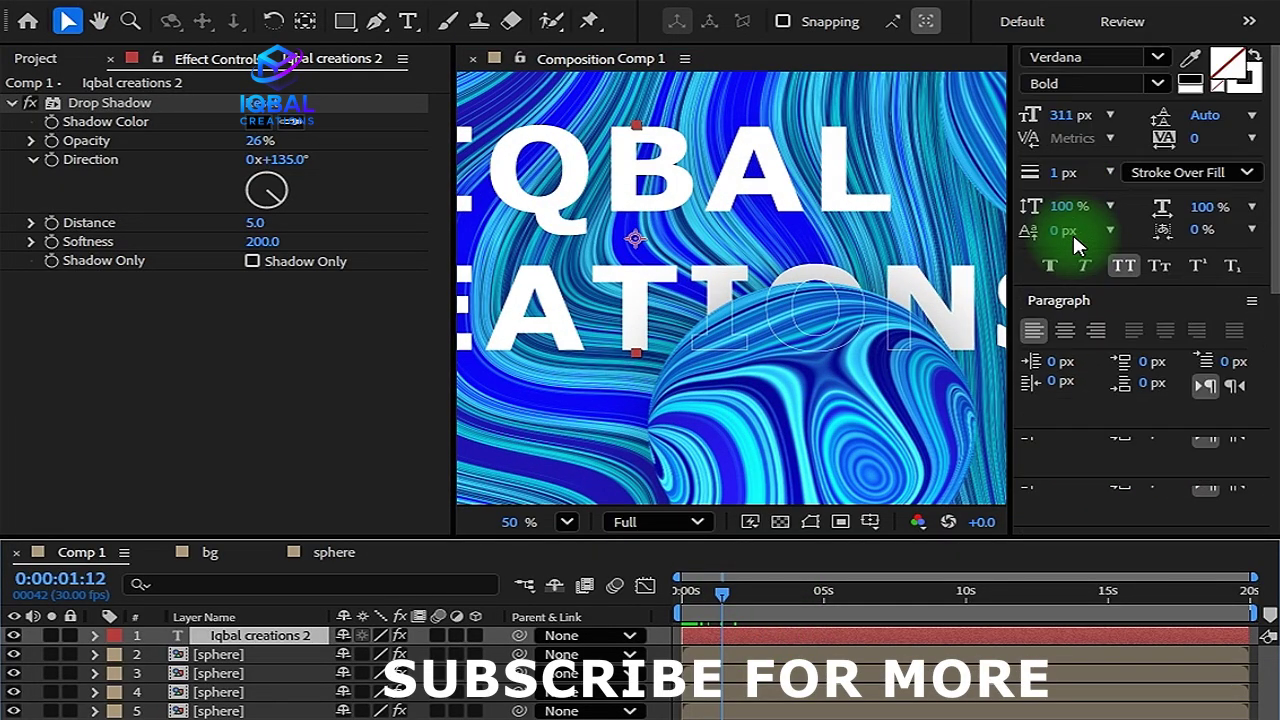
drag(1064, 326, 1061, 326)
click(1145, 272)
click(1087, 272)
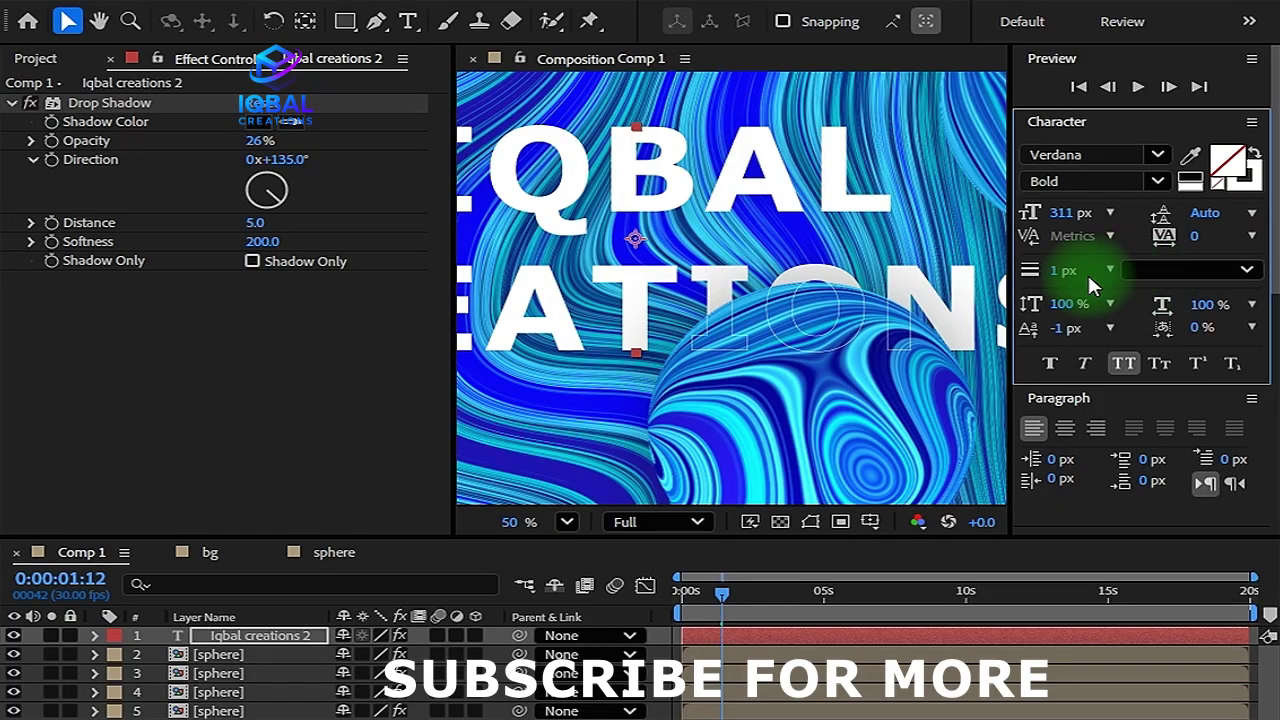
text(3)
key(Return)
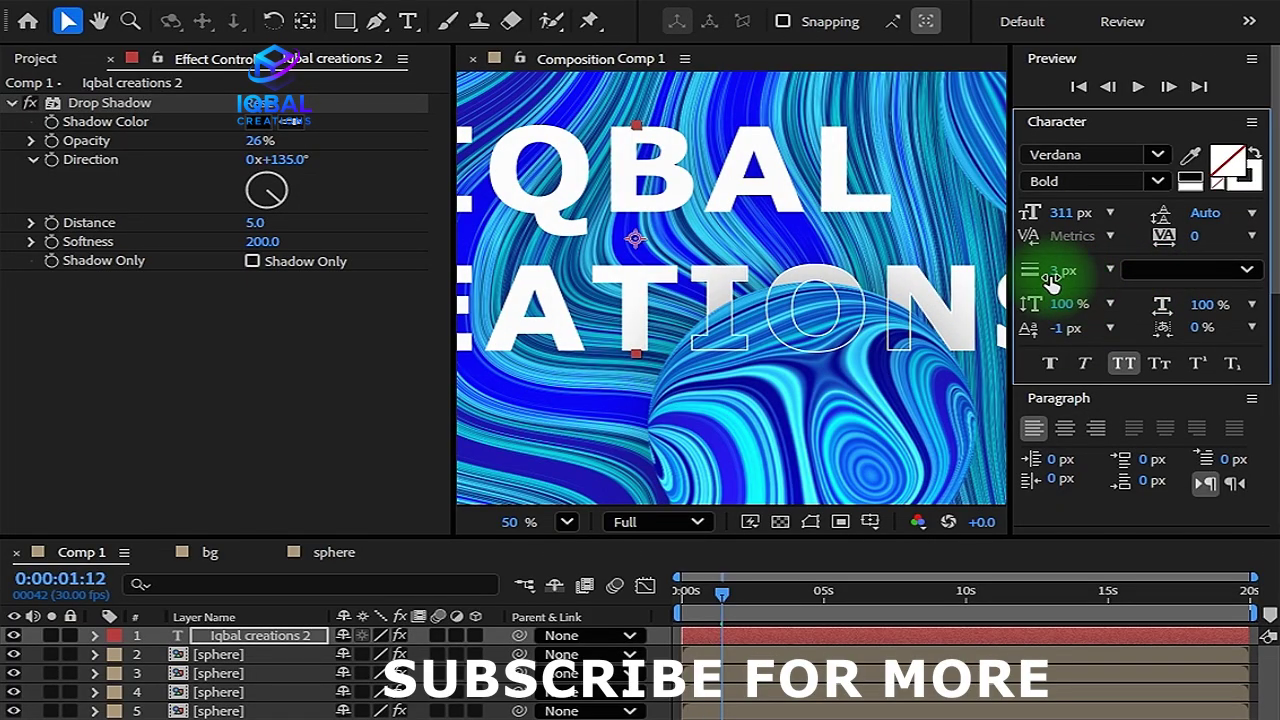
Preview the animation from the start with the composition view maximized, stop playback at 0:00:02:25, and widen the restored composition view.
click(685, 598)
click(745, 365)
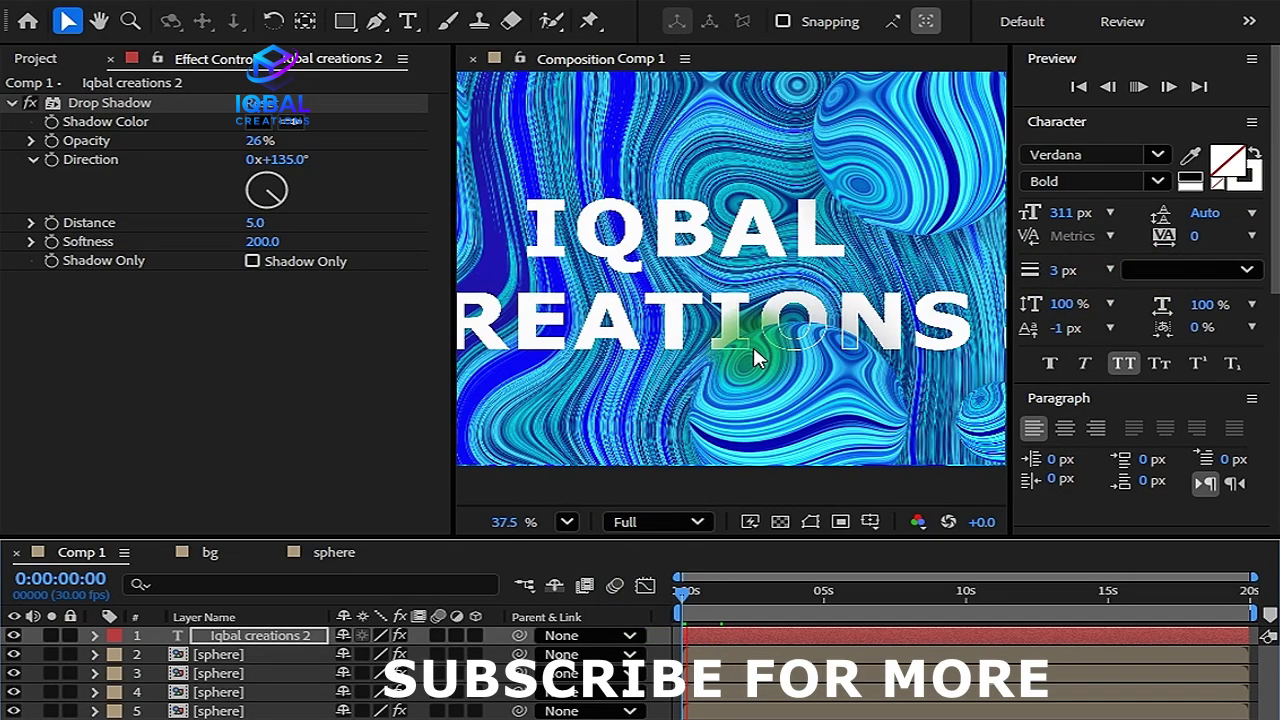
key(grave)
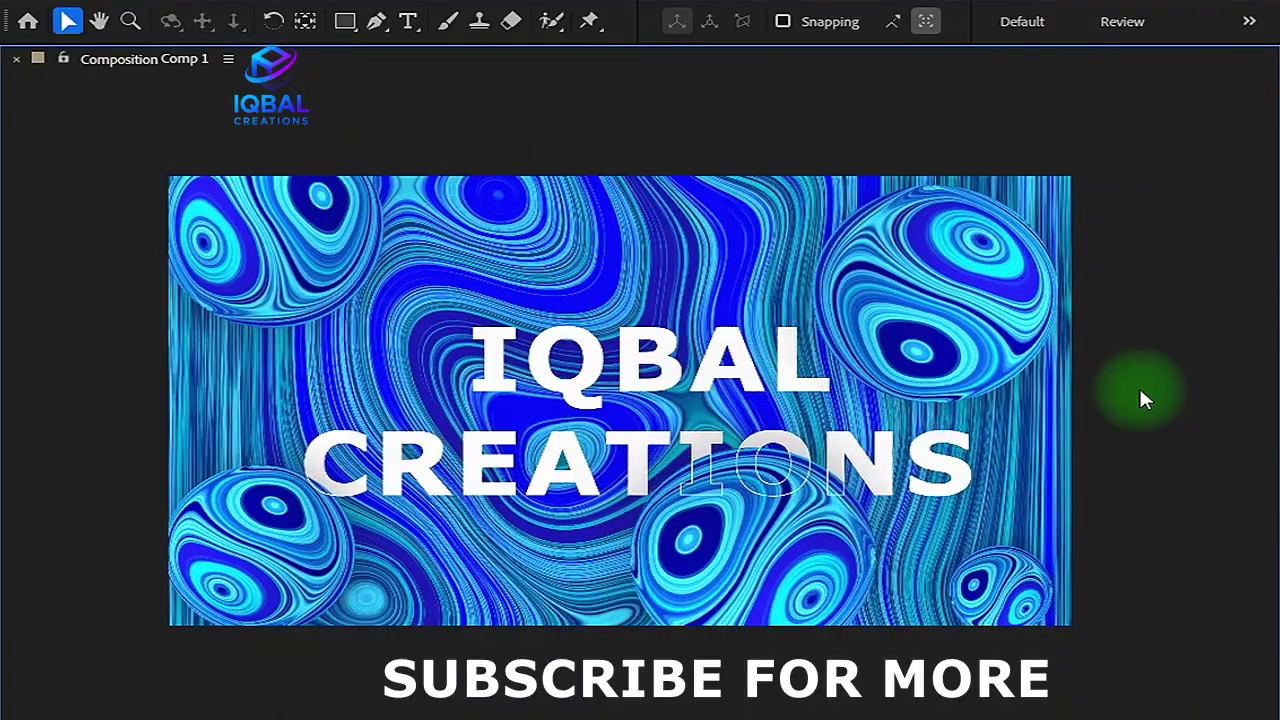
key(grave)
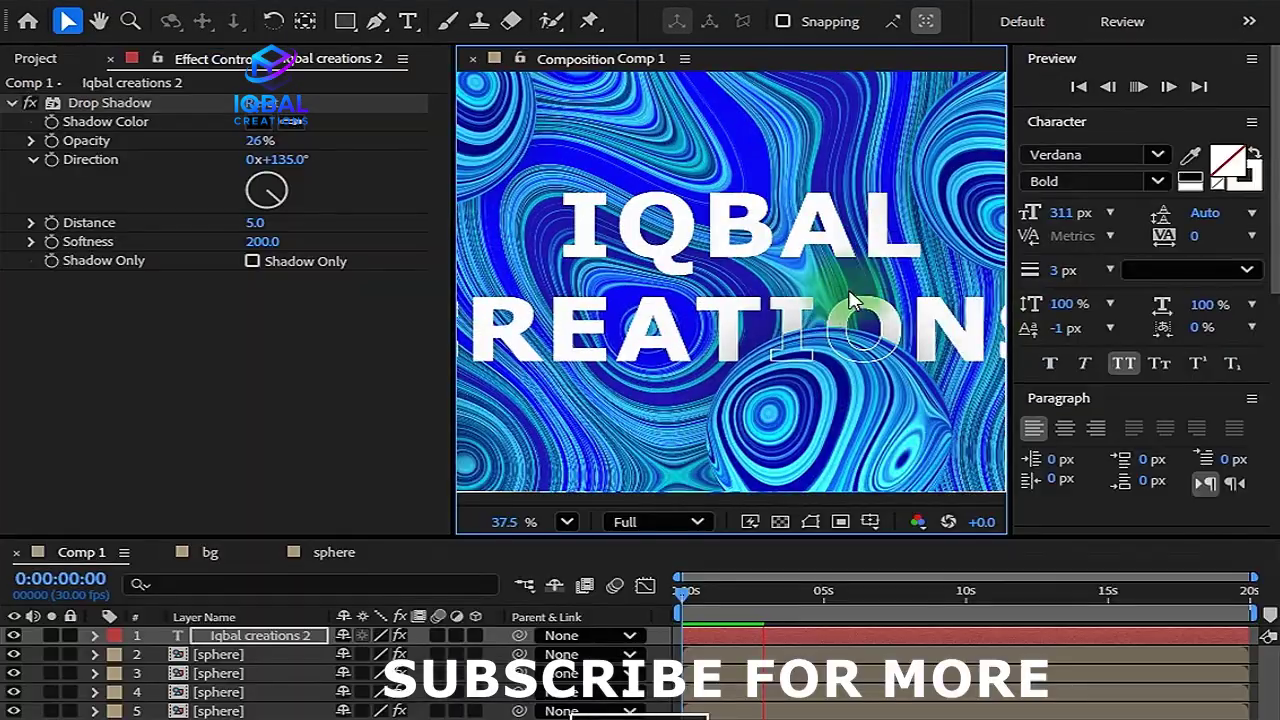
key(space)
drag(454, 307, 229, 265)
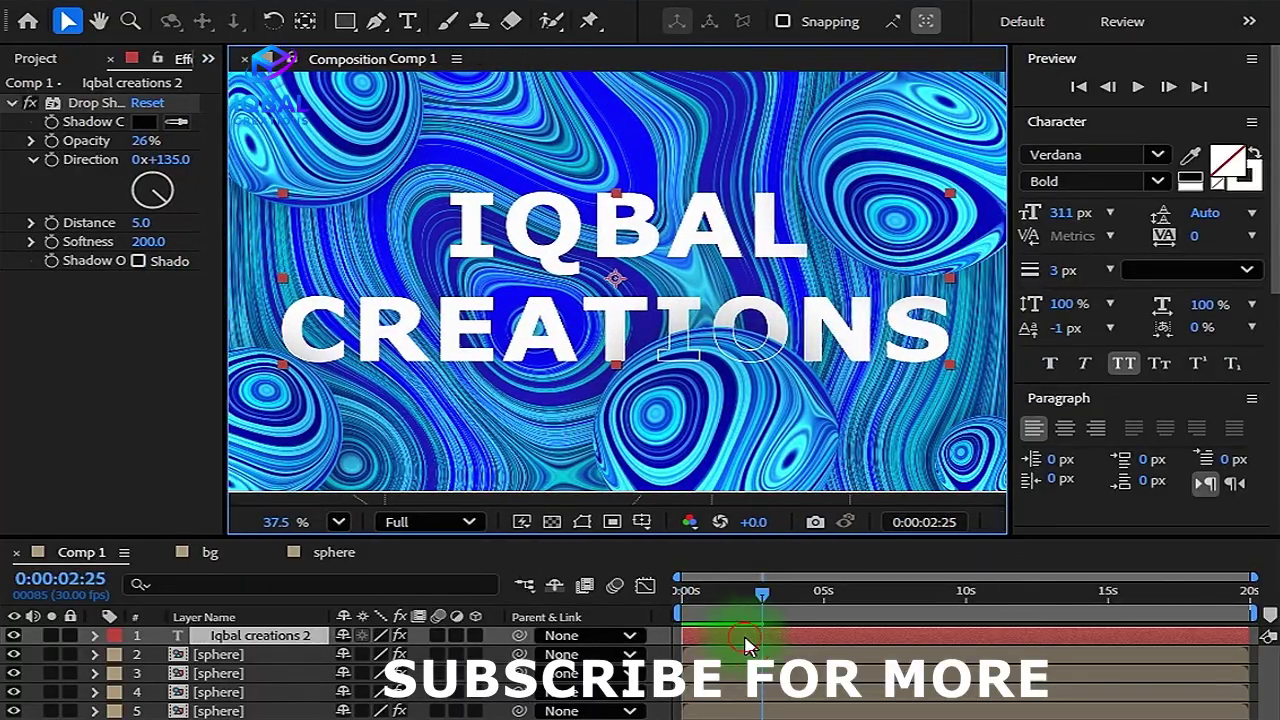